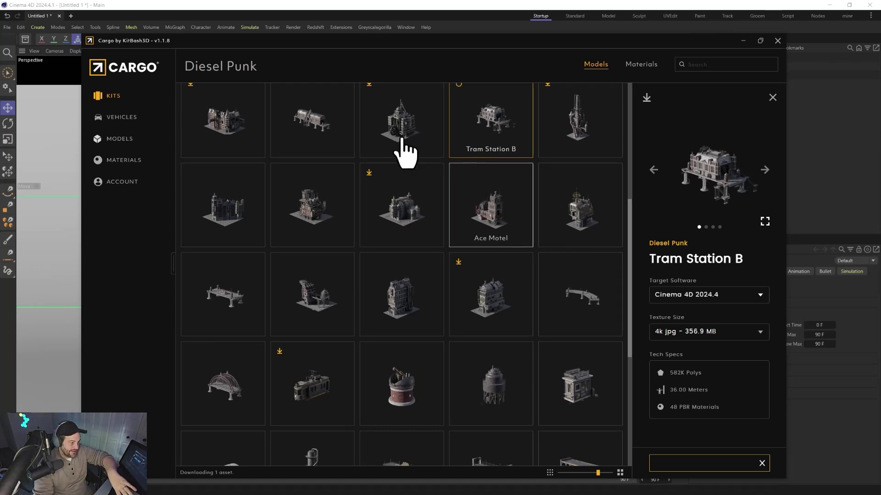
- Browse the Diesel Punk kit's models for buildings, props and street elements to use in the scene
{"action": "scroll", "coordinate": [491, 257], "scroll_direction": "down", "scroll_amount": 5}
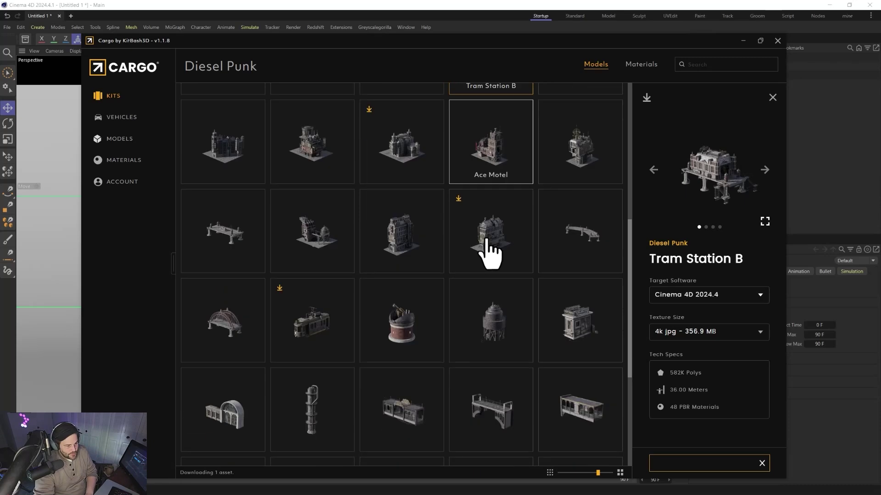
{"action": "scroll", "coordinate": [433, 282], "scroll_direction": "down", "scroll_amount": 6}
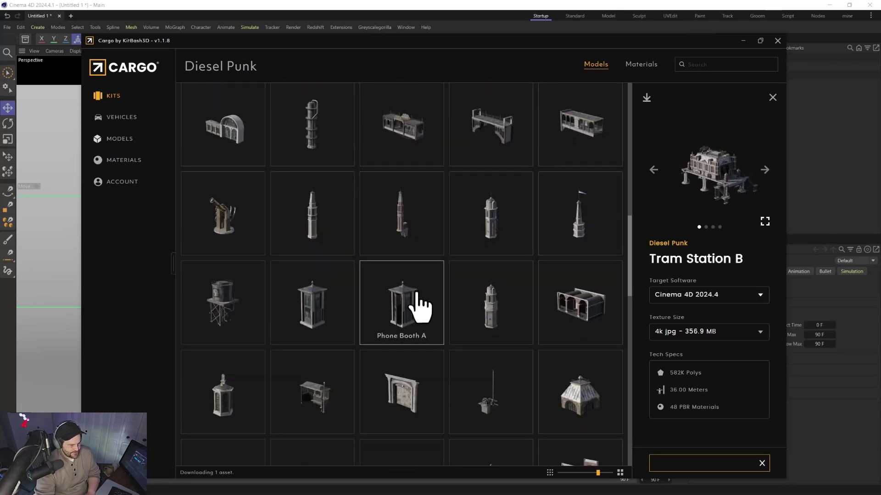
{"action": "scroll", "coordinate": [447, 291], "scroll_direction": "down", "scroll_amount": 4}
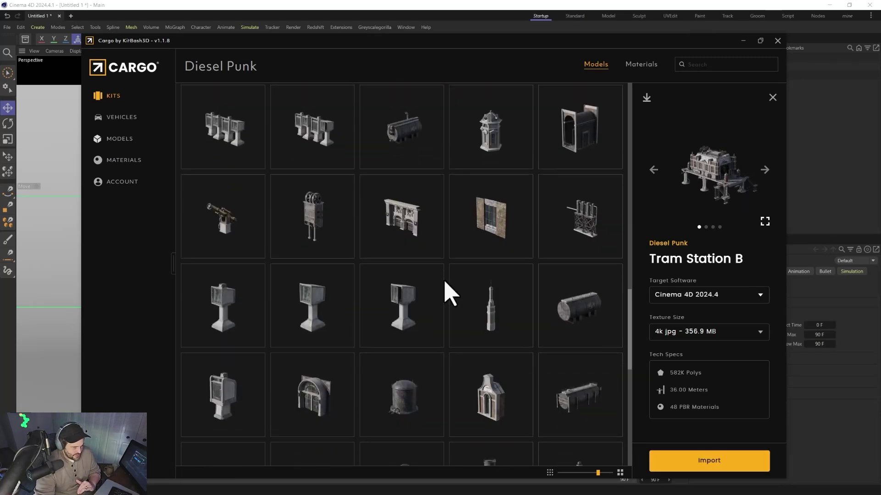
{"action": "scroll", "coordinate": [441, 305], "scroll_direction": "down", "scroll_amount": 2}
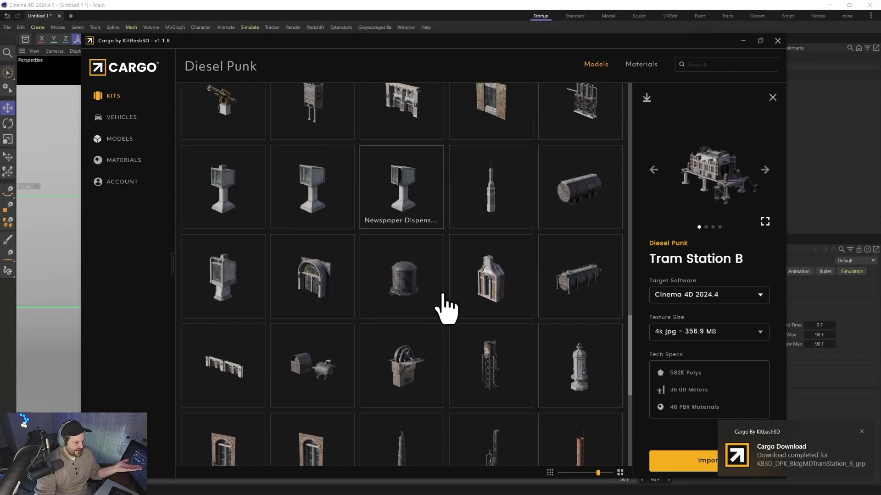
{"action": "scroll", "coordinate": [446, 308], "scroll_direction": "down", "scroll_amount": 2}
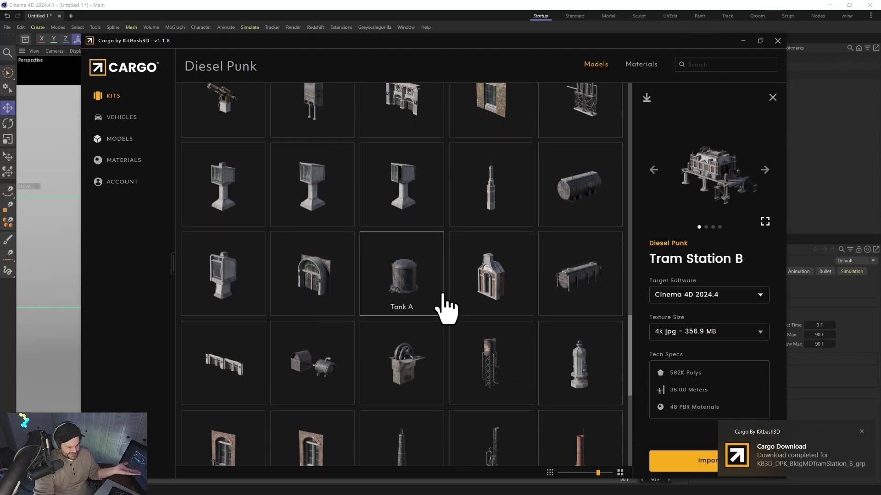
{"action": "scroll", "coordinate": [446, 308], "scroll_direction": "down", "scroll_amount": 2}
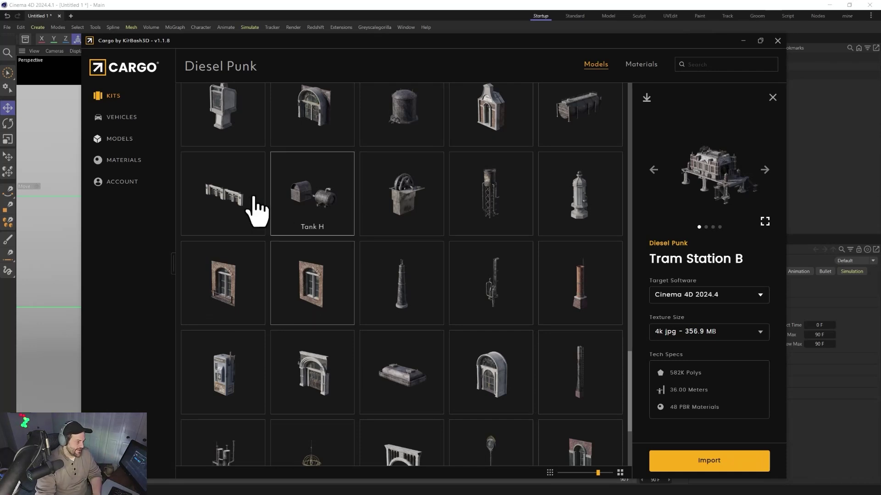
{"action": "scroll", "coordinate": [282, 205], "scroll_direction": "down", "scroll_amount": 3}
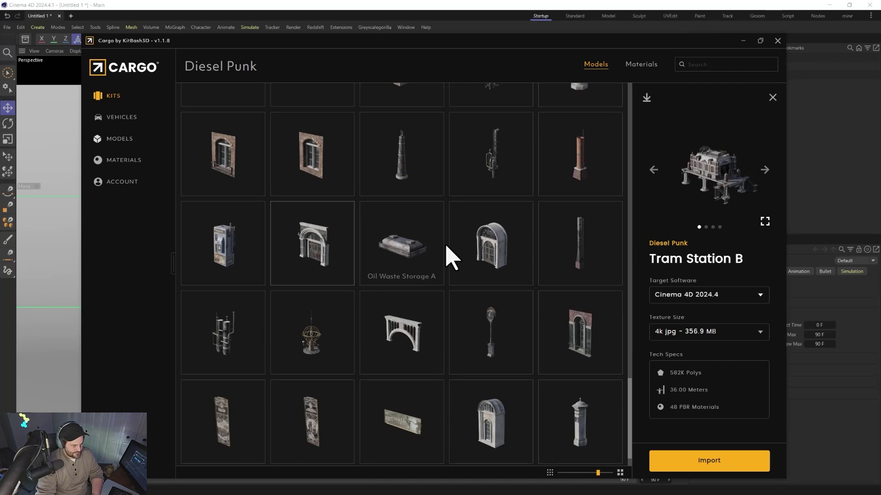
{"action": "scroll", "coordinate": [525, 334], "scroll_direction": "down", "scroll_amount": 1}
{"action": "scroll", "coordinate": [514, 351], "scroll_direction": "down", "scroll_amount": 7}
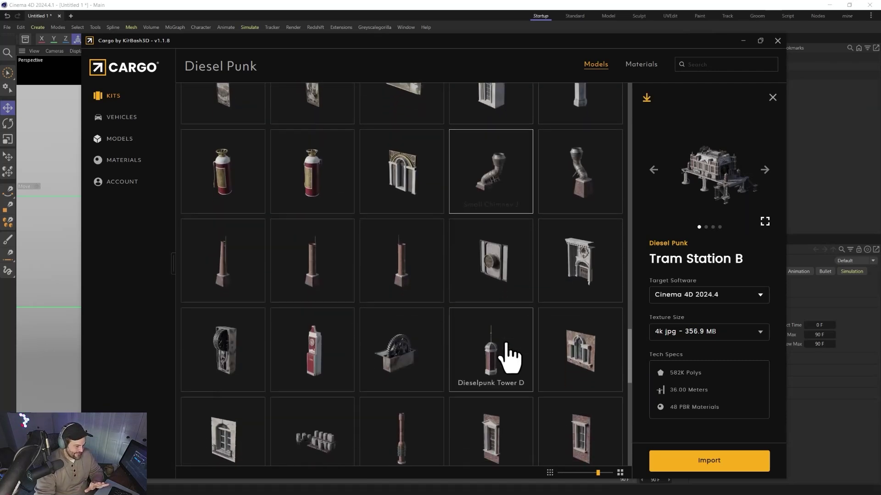
{"action": "scroll", "coordinate": [507, 339], "scroll_direction": "down", "scroll_amount": 2}
{"action": "scroll", "coordinate": [503, 330], "scroll_direction": "down", "scroll_amount": 2}
{"action": "scroll", "coordinate": [532, 293], "scroll_direction": "down", "scroll_amount": 2}
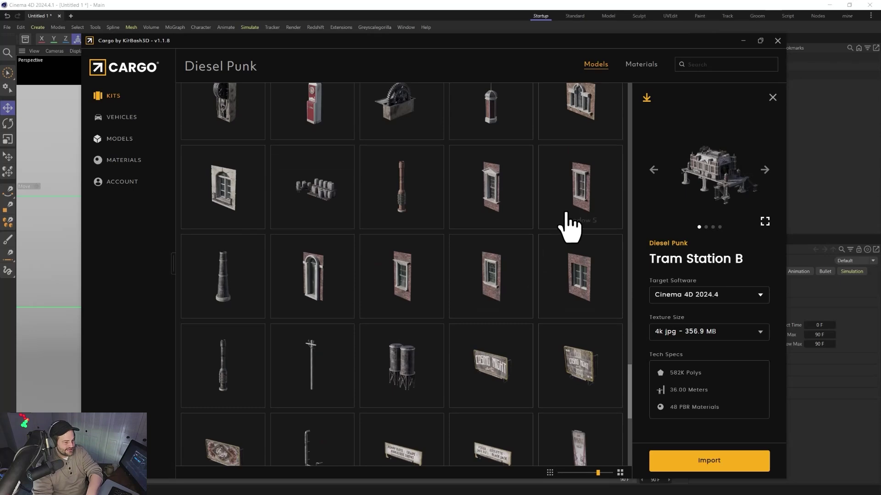
{"action": "scroll", "coordinate": [409, 256], "scroll_direction": "down", "scroll_amount": 7}
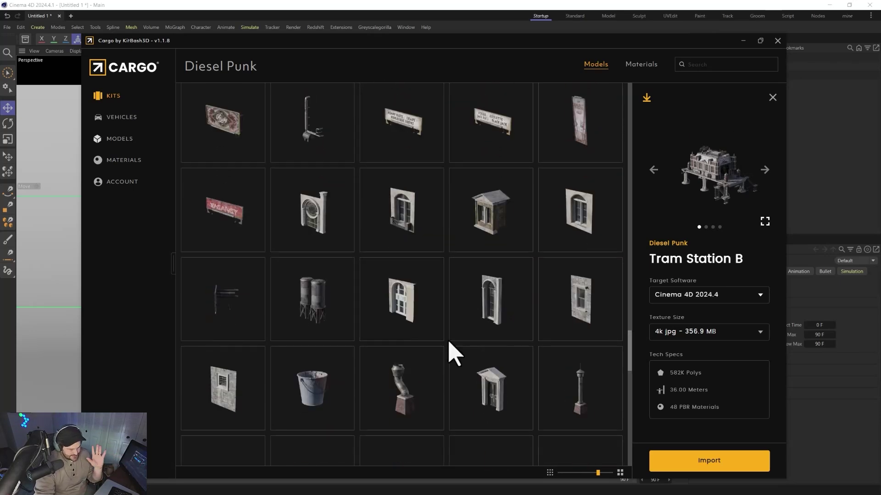
{"action": "scroll", "coordinate": [459, 369], "scroll_direction": "down", "scroll_amount": 8}
{"action": "scroll", "coordinate": [461, 369], "scroll_direction": "up", "scroll_amount": 6}
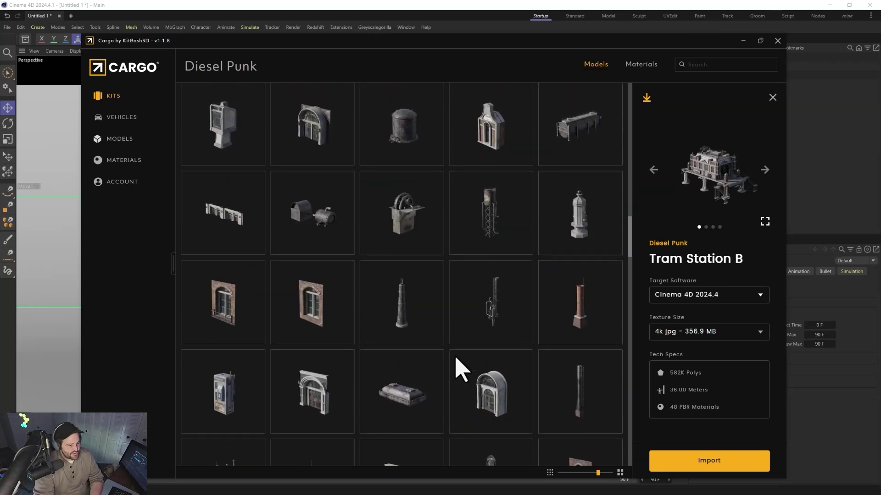
{"action": "scroll", "coordinate": [459, 372], "scroll_direction": "up", "scroll_amount": 3}
{"action": "scroll", "coordinate": [459, 372], "scroll_direction": "up", "scroll_amount": 10}
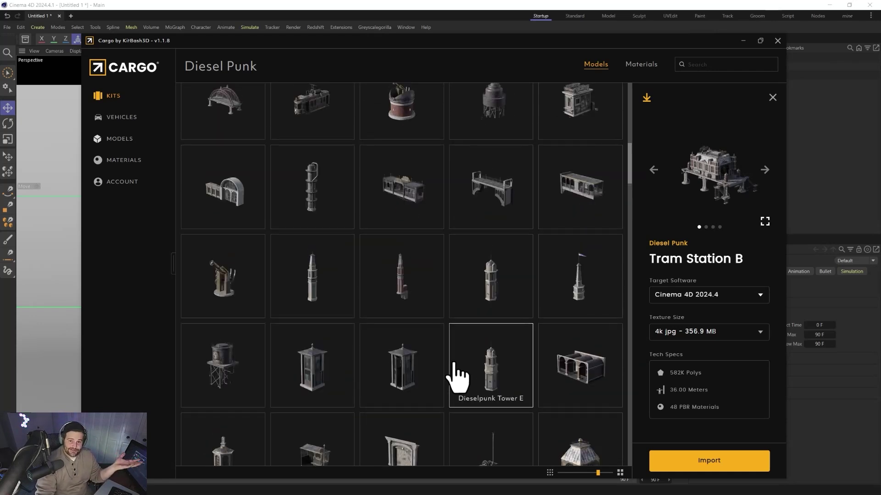
{"action": "scroll", "coordinate": [459, 367], "scroll_direction": "up", "scroll_amount": 3}
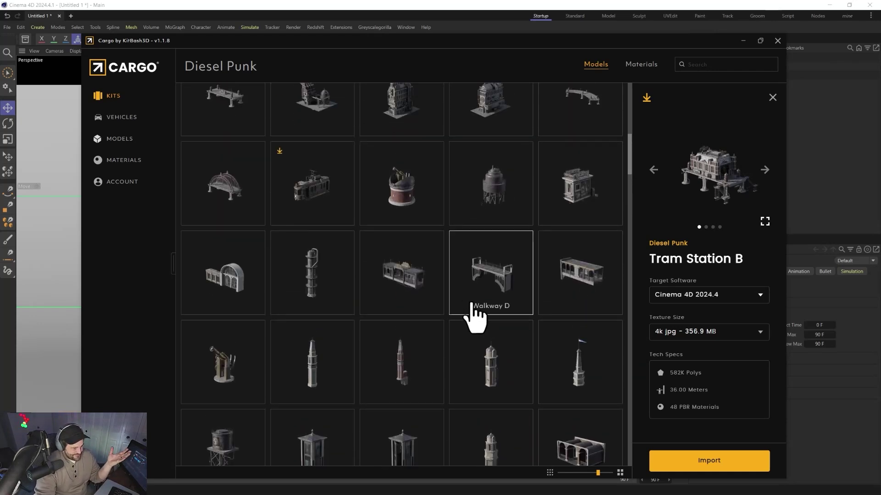
{"action": "scroll", "coordinate": [485, 317], "scroll_direction": "up", "scroll_amount": 3}
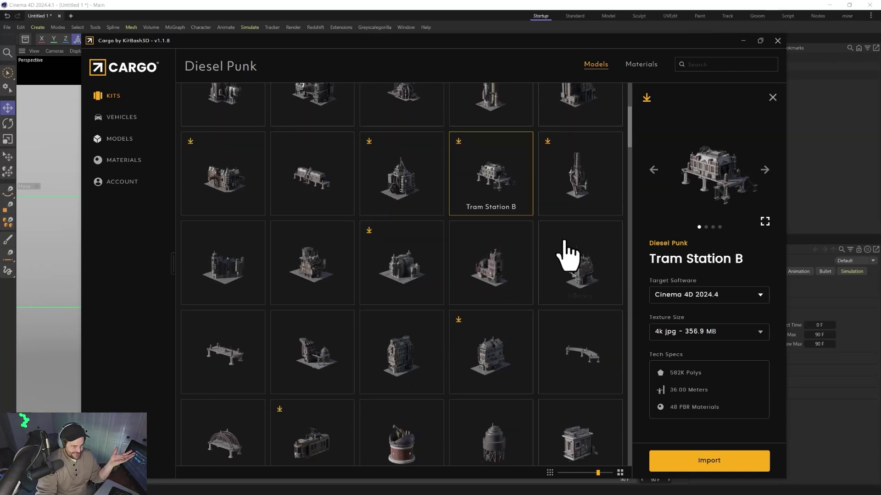
- Download the Tramway C model for Cinema 4D 2024.4 with 4k png textures
{"action": "left_click", "coordinate": [571, 349]}
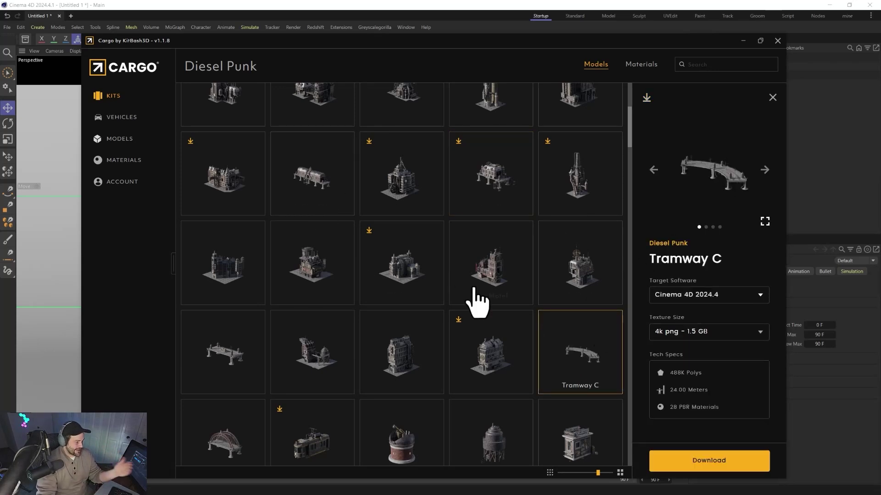
{"action": "left_click", "coordinate": [687, 461]}
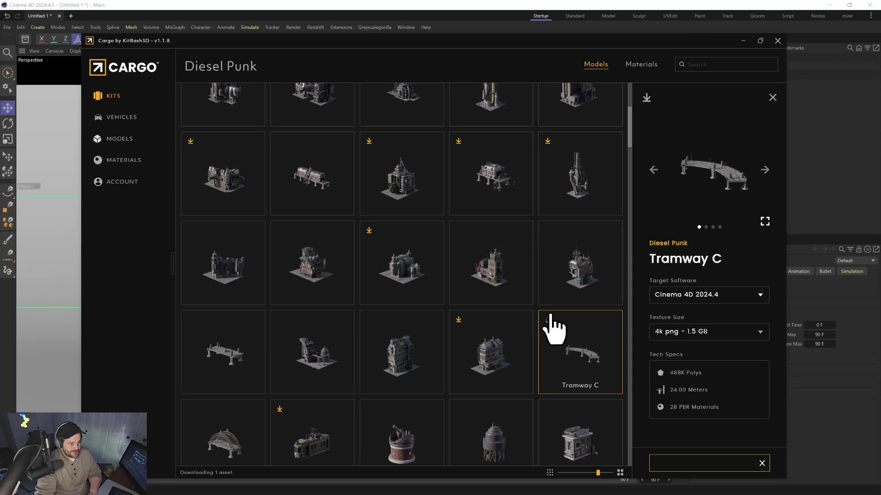
{"action": "scroll", "coordinate": [465, 344], "scroll_direction": "up", "scroll_amount": 3}
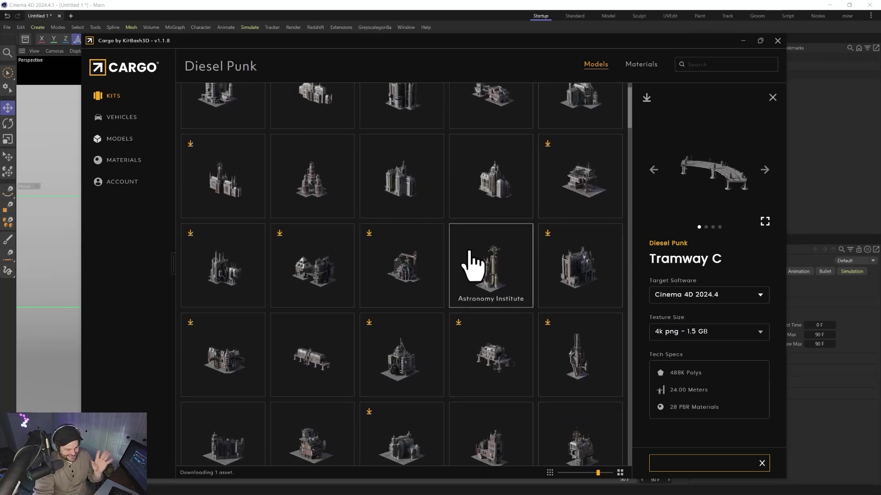
- Switch to Cinema 4D and set the Cargo extension's renderer to Redshift Legacy, leaving Use Redshift Shader Graph off
{"action": "left_click", "coordinate": [819, 158]}
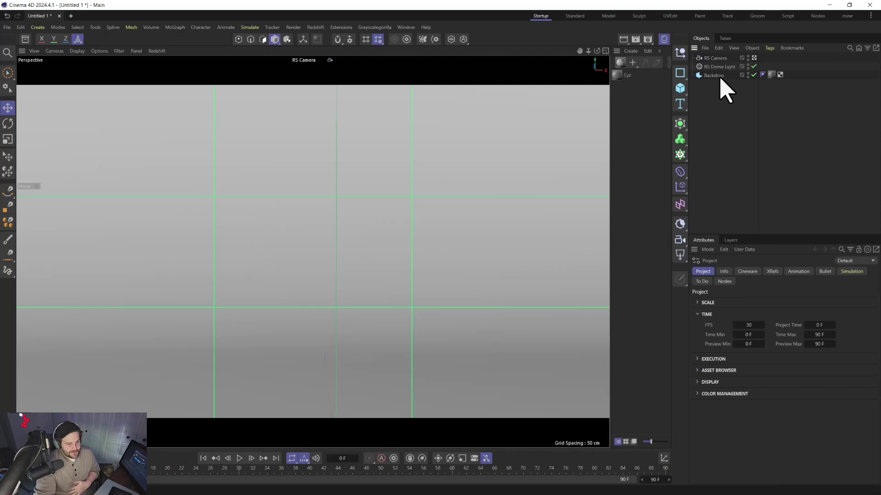
{"action": "left_click", "coordinate": [342, 28]}
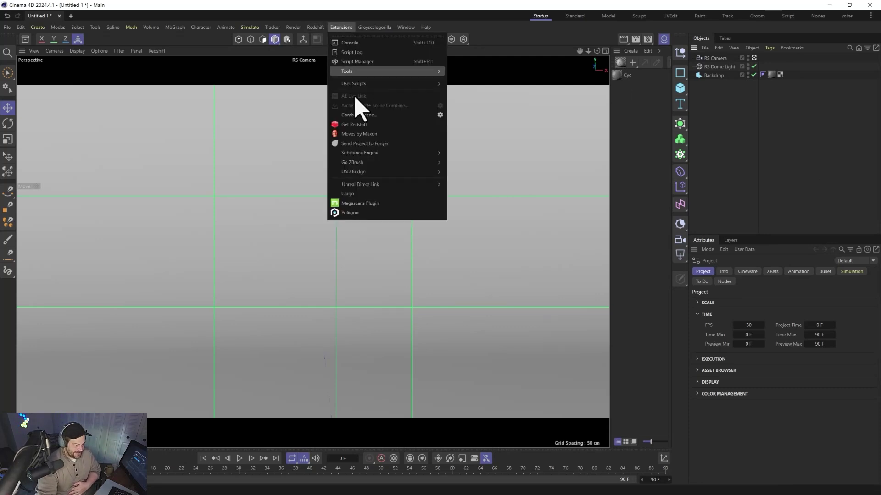
{"action": "left_click", "coordinate": [362, 193]}
{"action": "left_click", "coordinate": [361, 176]}
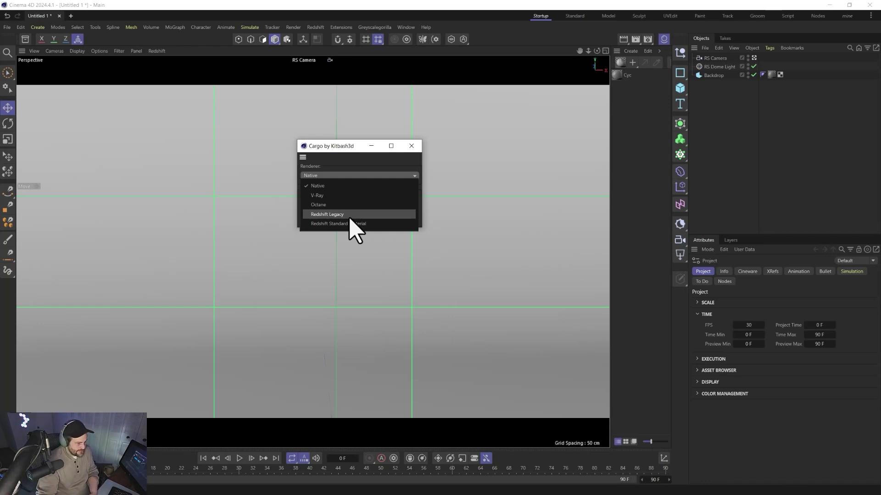
{"action": "left_click", "coordinate": [352, 223]}
{"action": "left_click", "coordinate": [393, 175]}
{"action": "left_click", "coordinate": [327, 214]}
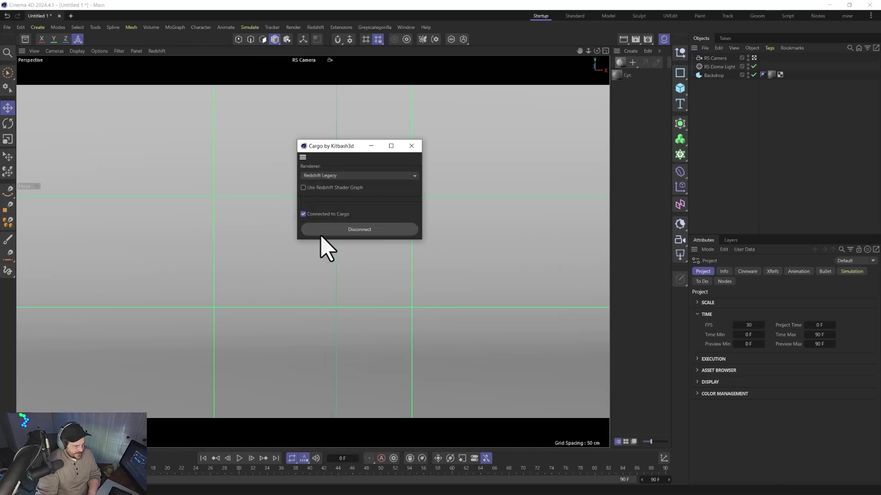
{"action": "left_click", "coordinate": [320, 189]}
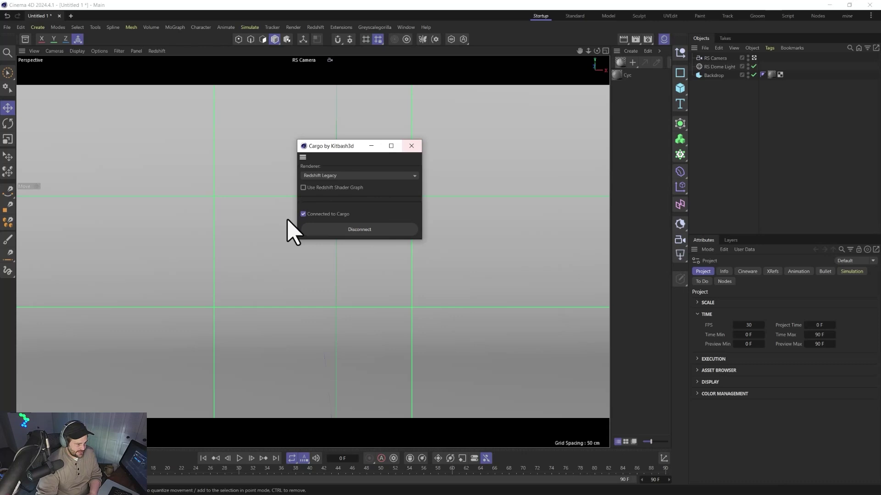
{"action": "left_click", "coordinate": [411, 146]}
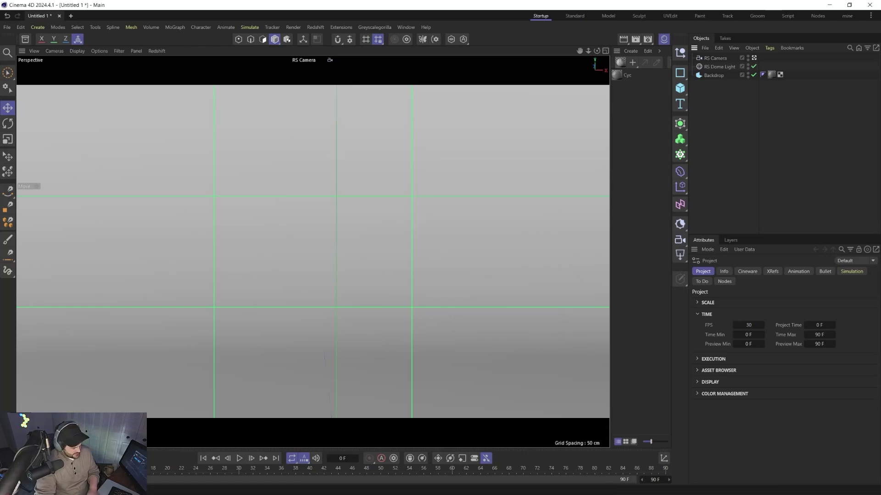
- Switch back to Cargo and import Tram Station B with 4k jpg textures into Cinema 4D
{"action": "key", "text": "super"}
{"action": "left_click", "coordinate": [592, 489]}
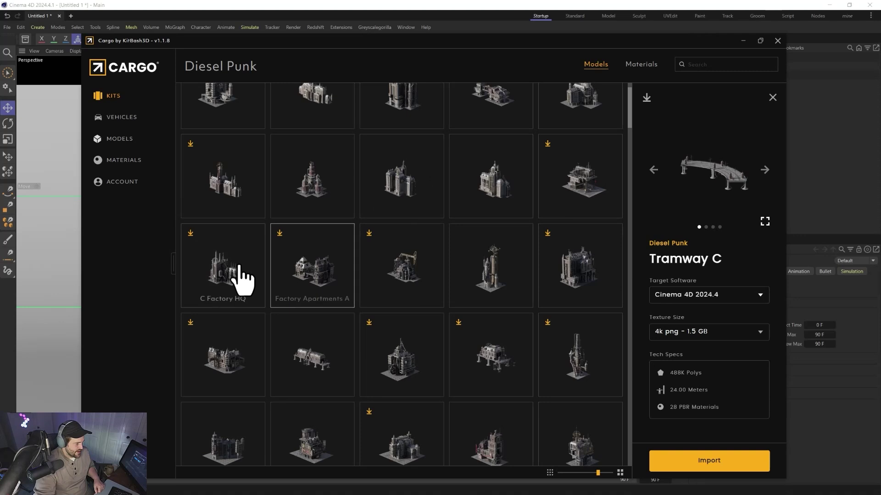
{"action": "scroll", "coordinate": [514, 220], "scroll_direction": "up", "scroll_amount": 1}
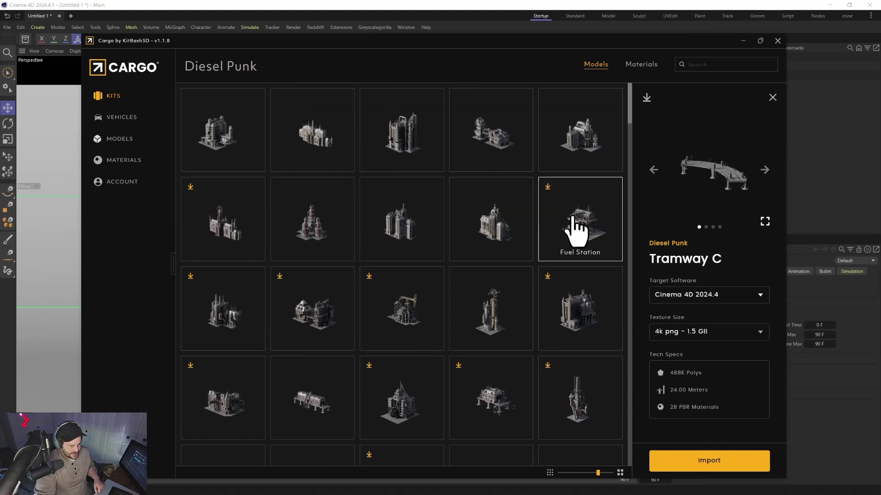
{"action": "scroll", "coordinate": [527, 249], "scroll_direction": "down", "scroll_amount": 3}
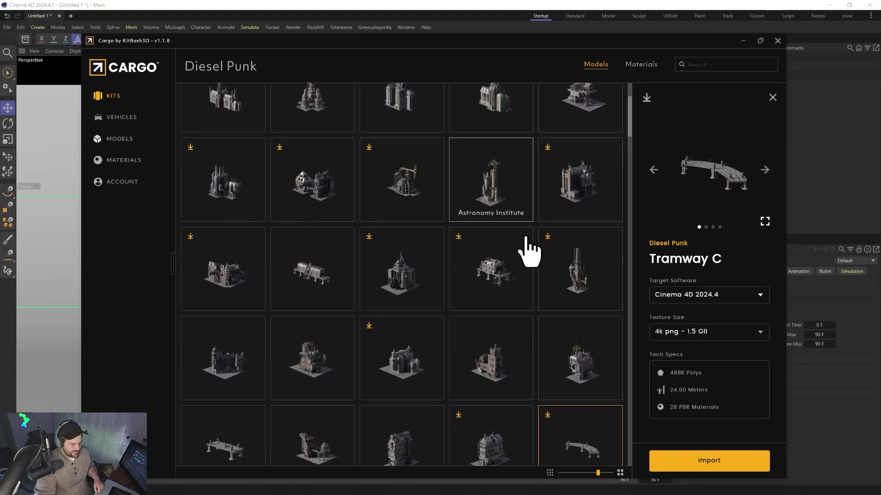
{"action": "left_click", "coordinate": [496, 276]}
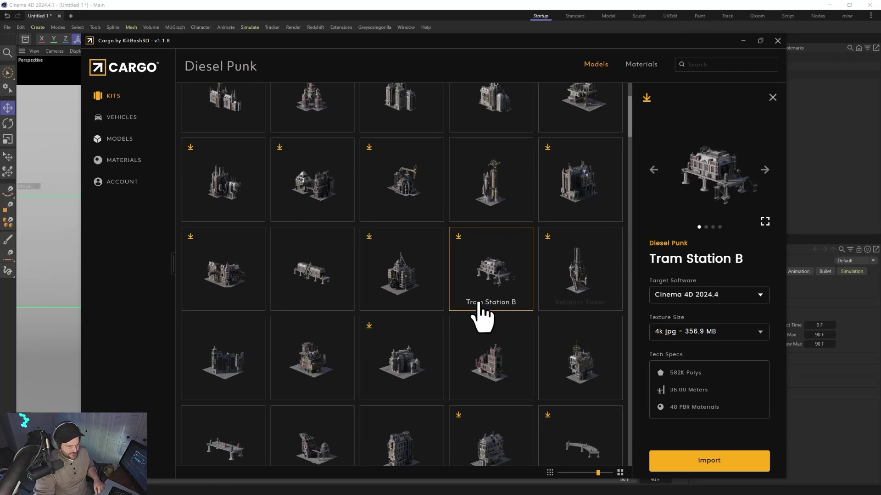
{"action": "left_click", "coordinate": [706, 460]}
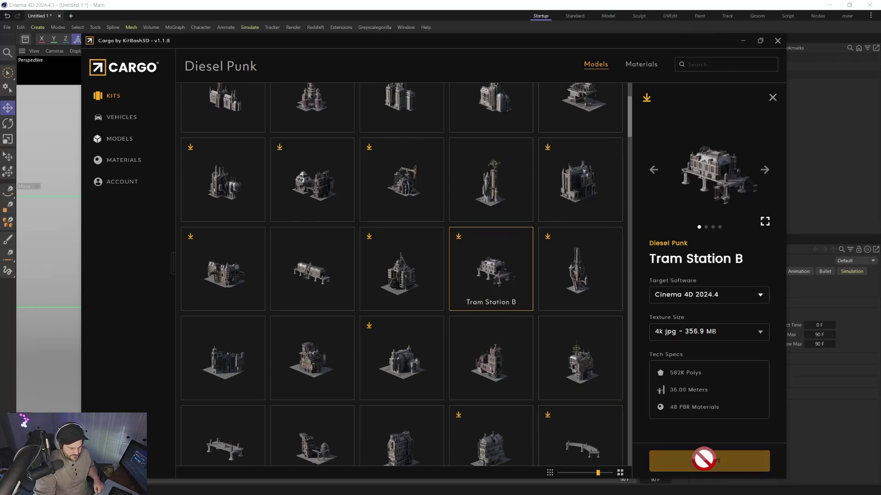
- Import Tramway C with 4k png textures and return to the Cinema 4D scene
{"action": "left_click", "coordinate": [576, 449]}
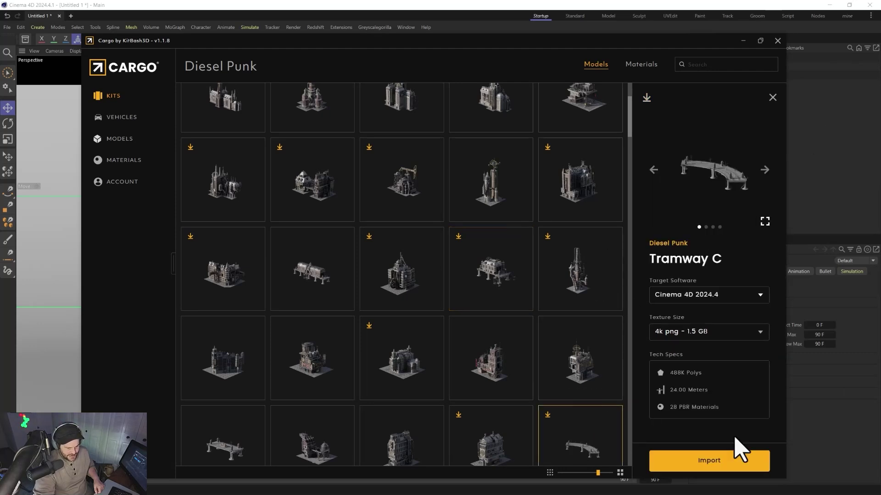
{"action": "left_click", "coordinate": [707, 462]}
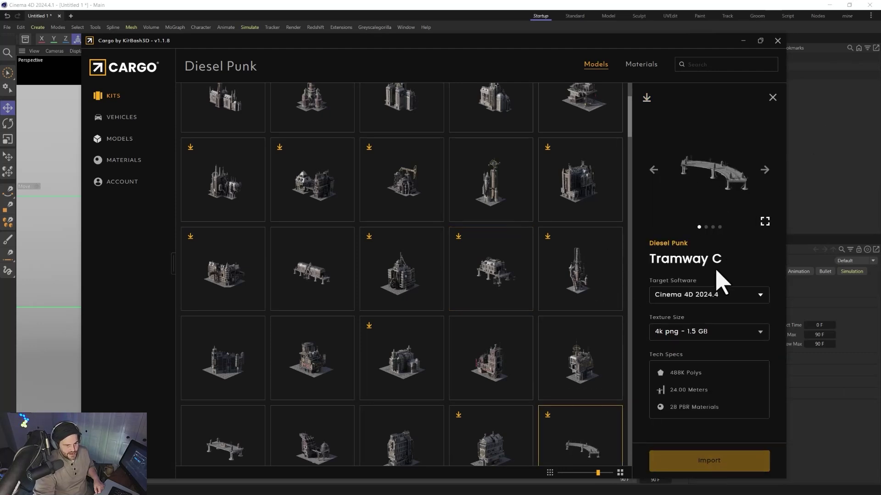
{"action": "left_click", "coordinate": [834, 197]}
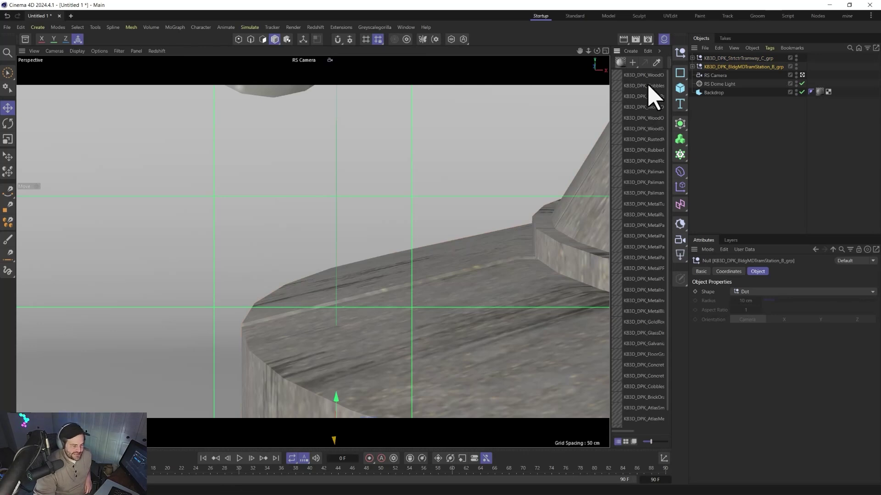
- Widen the material list and inspect the properties of the KB3D_DPK_MetalTubesDirt material
{"action": "scroll", "coordinate": [657, 177], "scroll_direction": "down", "scroll_amount": 1}
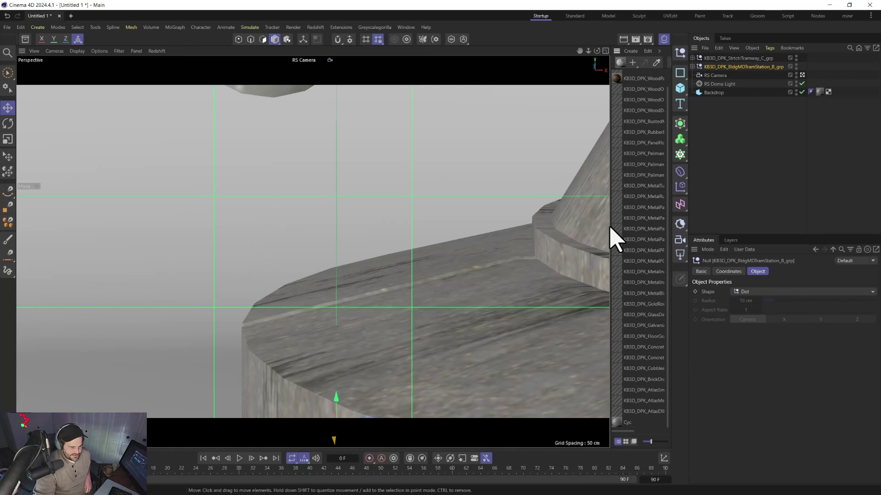
{"action": "left_click_drag", "start_coordinate": [610, 231], "coordinate": [517, 232]}
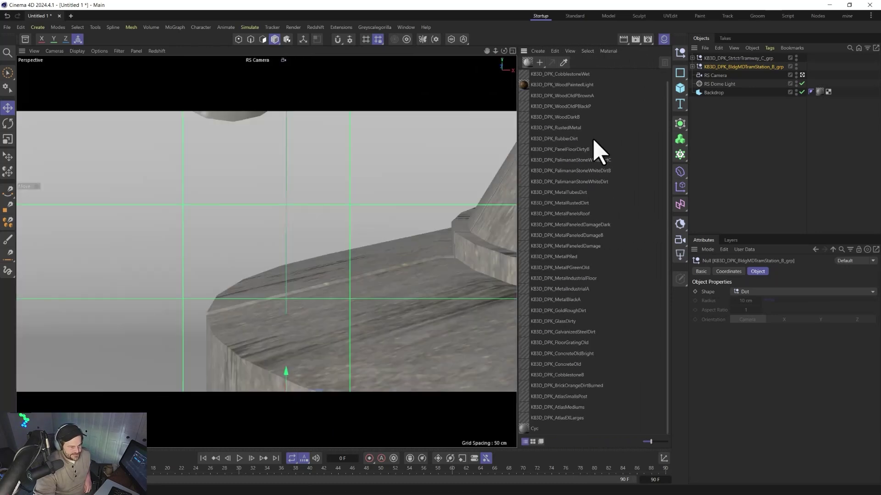
{"action": "scroll", "coordinate": [585, 126], "scroll_direction": "up", "scroll_amount": 1}
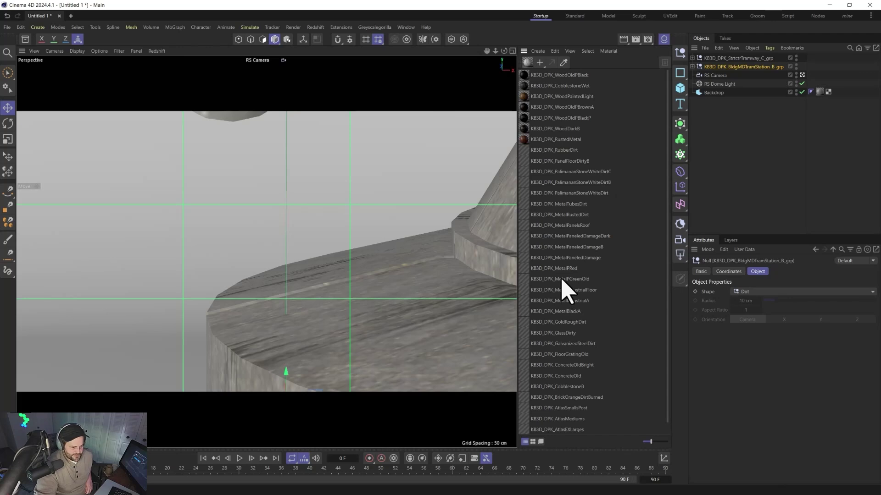
{"action": "left_click", "coordinate": [561, 204]}
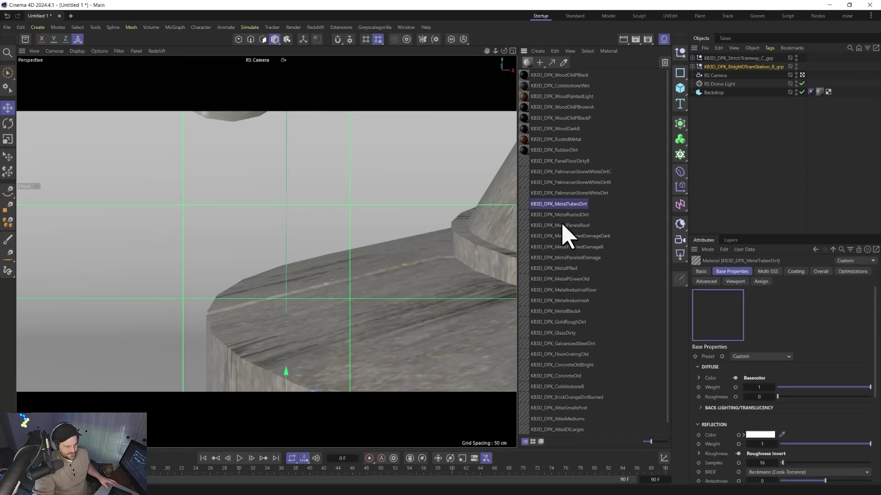
- Examine the KB3D_DPK metal materials from MetalTubesDirt to MetalBlackA, and the three Atlas materials
{"action": "left_click", "coordinate": [568, 311], "text": "shift"}
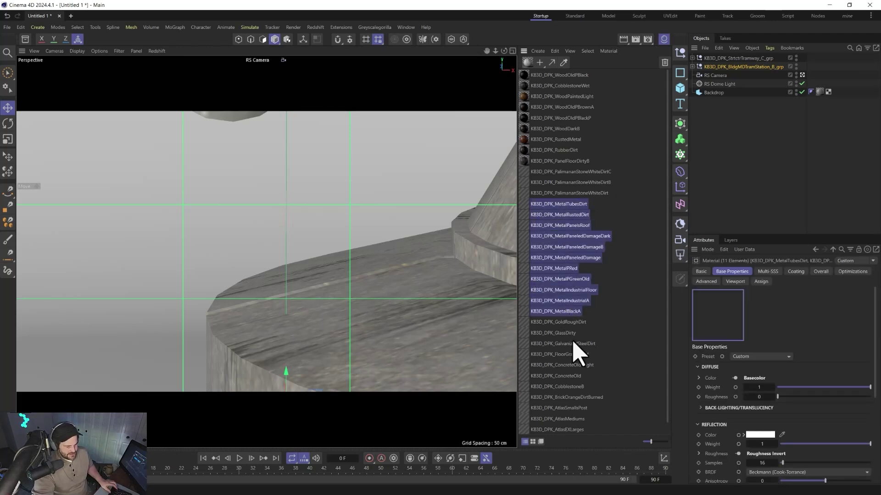
{"action": "left_click", "coordinate": [566, 410]}
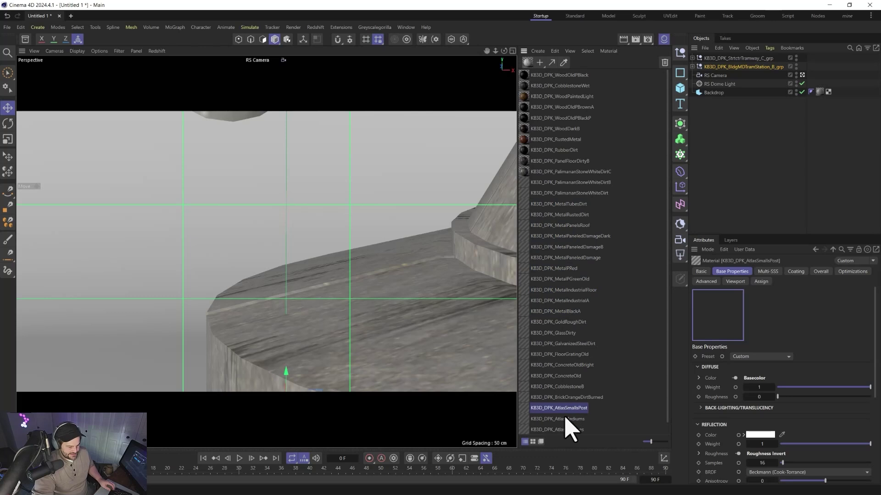
{"action": "left_click", "coordinate": [566, 431], "text": "shift"}
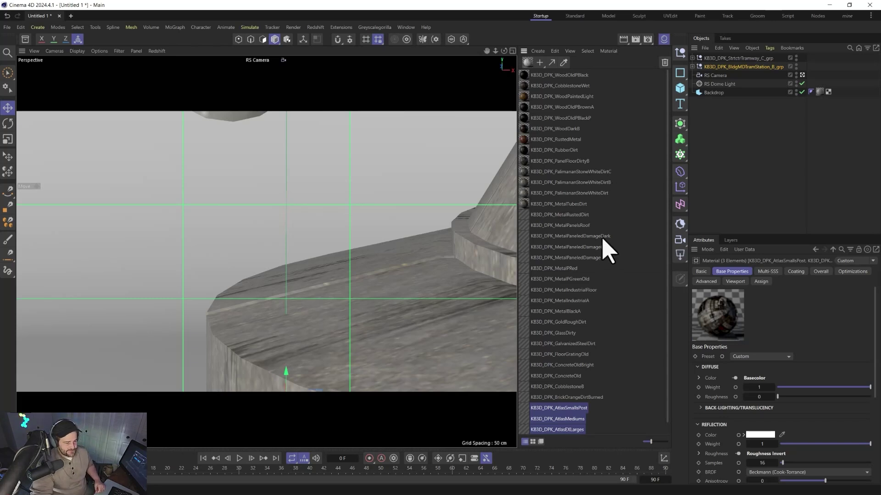
- Expand the Tramway C and Tram Station B groups and inspect the station's SignageB object
{"action": "left_click", "coordinate": [693, 58]}
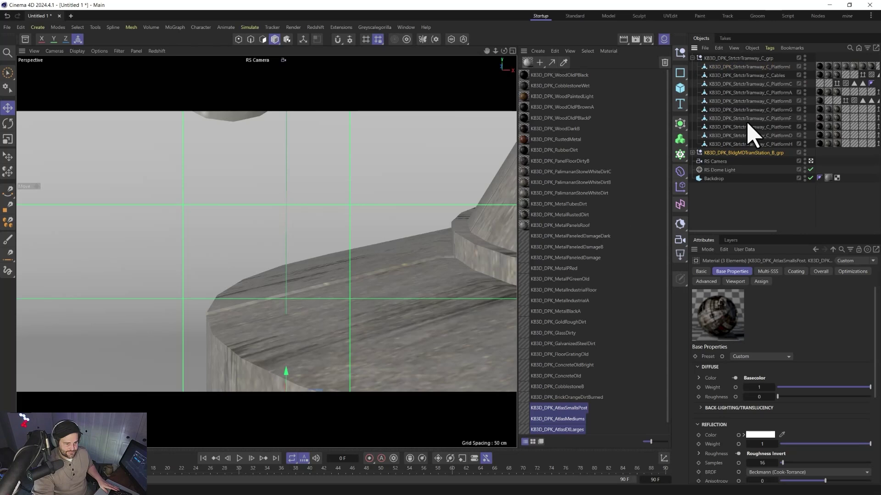
{"action": "left_click", "coordinate": [692, 153]}
{"action": "scroll", "coordinate": [734, 147], "scroll_direction": "down", "scroll_amount": 3}
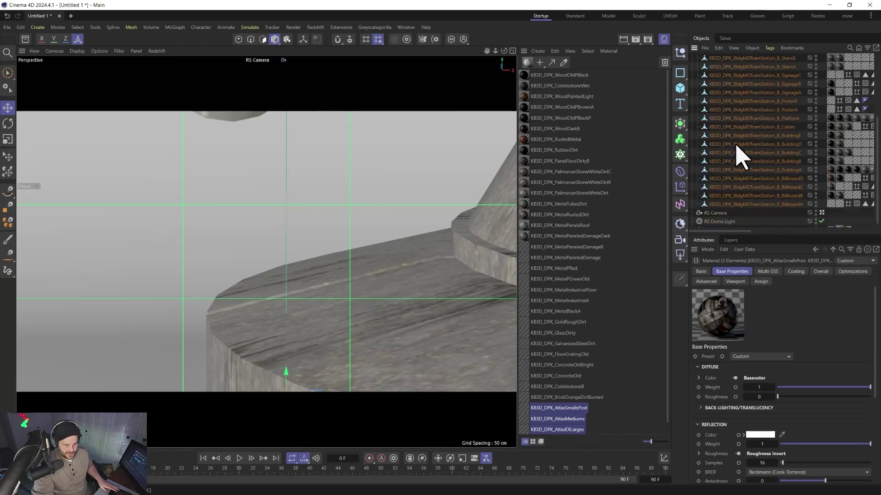
{"action": "left_click", "coordinate": [748, 85]}
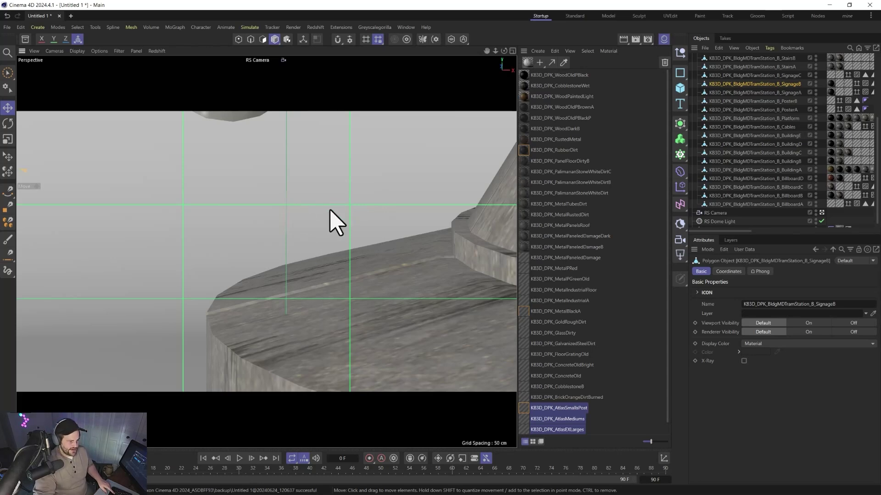
- View the whole tram station and tramway from outside, and collapse both kit groups in the object hierarchy
{"action": "left_click_drag", "start_coordinate": [336, 223], "coordinate": [321, 326], "text": "alt"}
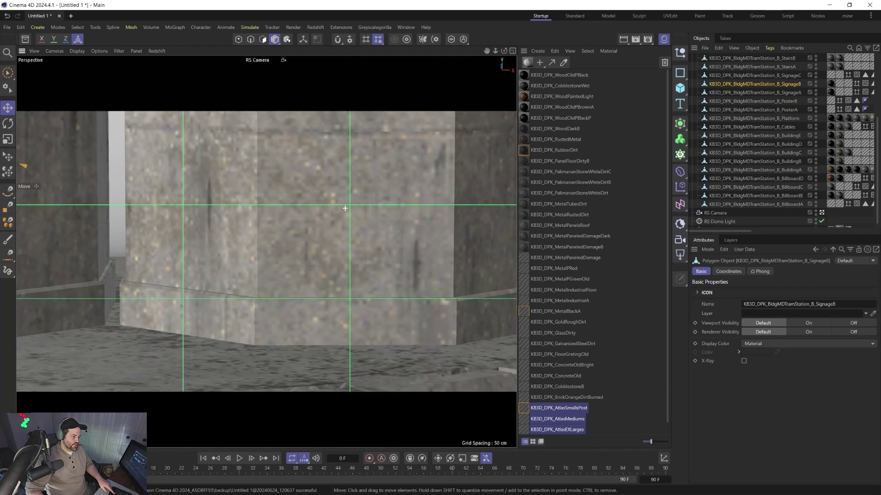
{"action": "scroll", "coordinate": [344, 208], "scroll_direction": "down", "scroll_amount": 10}
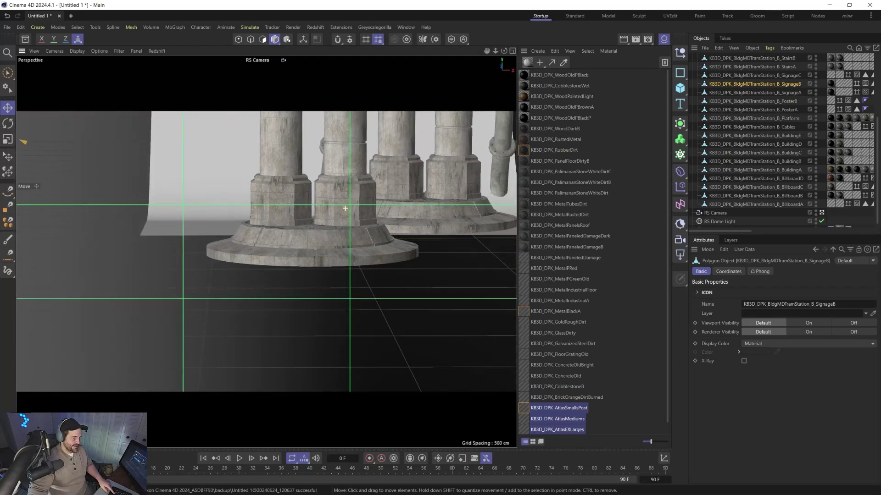
{"action": "middle_click_drag", "start_coordinate": [428, 158], "coordinate": [337, 172], "text": "alt"}
{"action": "left_click_drag", "start_coordinate": [332, 163], "coordinate": [601, 122], "text": "alt"}
{"action": "scroll", "coordinate": [720, 95], "scroll_direction": "up", "scroll_amount": 4}
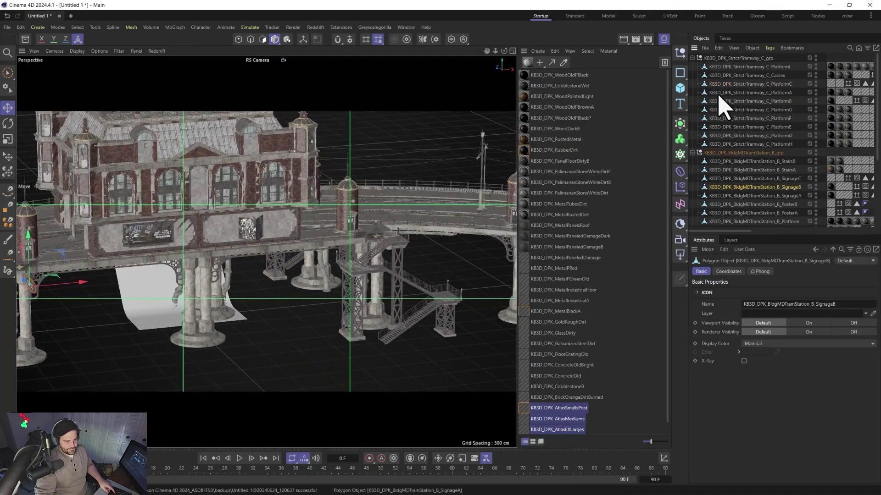
{"action": "left_click", "coordinate": [692, 152]}
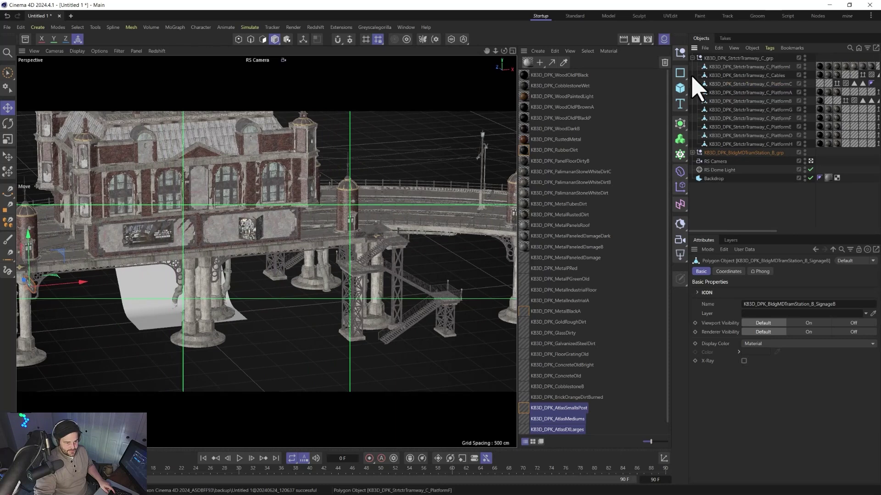
{"action": "left_click", "coordinate": [693, 59]}
{"action": "left_click_drag", "start_coordinate": [183, 282], "coordinate": [128, 282], "text": "alt"}
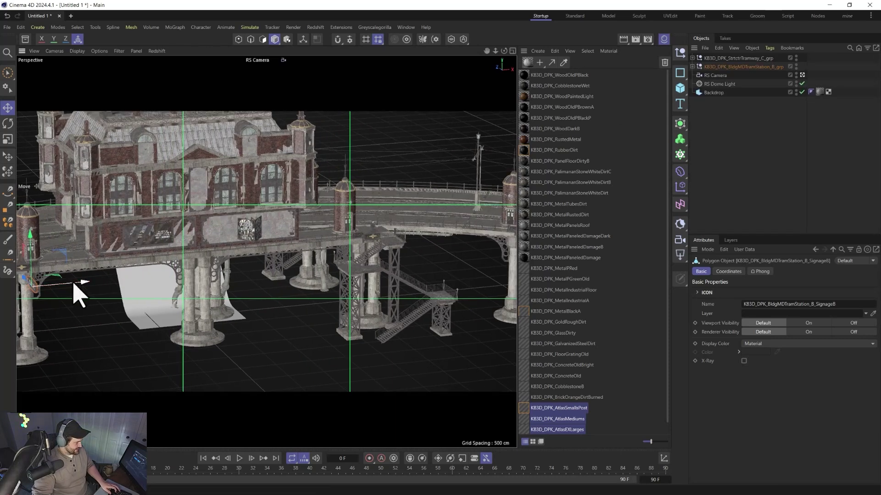
- Move the Tramway C group along its X axis and rotate it slightly about the vertical axis towards the station's track
{"action": "left_click", "coordinate": [733, 58]}
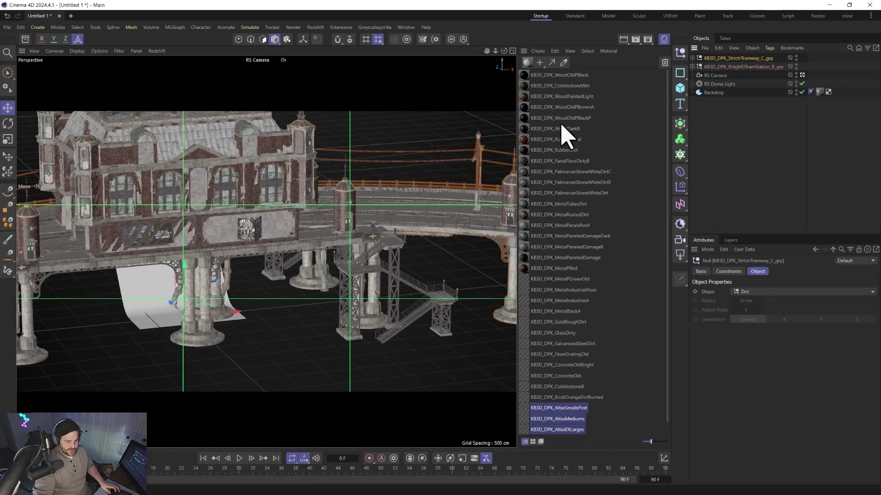
{"action": "left_click_drag", "start_coordinate": [224, 317], "coordinate": [294, 294]}
{"action": "key", "text": "r"}
{"action": "left_click_drag", "start_coordinate": [186, 273], "coordinate": [519, 273], "text": "alt"}
{"action": "key", "text": "e"}
{"action": "left_click_drag", "start_coordinate": [292, 210], "coordinate": [362, 268], "text": "alt"}
{"action": "right_click_drag", "start_coordinate": [361, 268], "coordinate": [370, 192], "text": "alt"}
{"action": "key", "text": "r"}
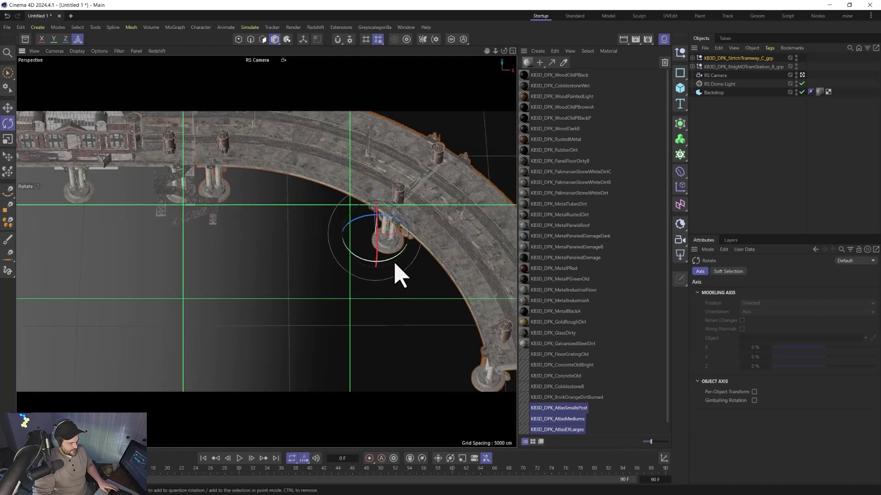
{"action": "left_click_drag", "start_coordinate": [392, 262], "coordinate": [389, 261]}
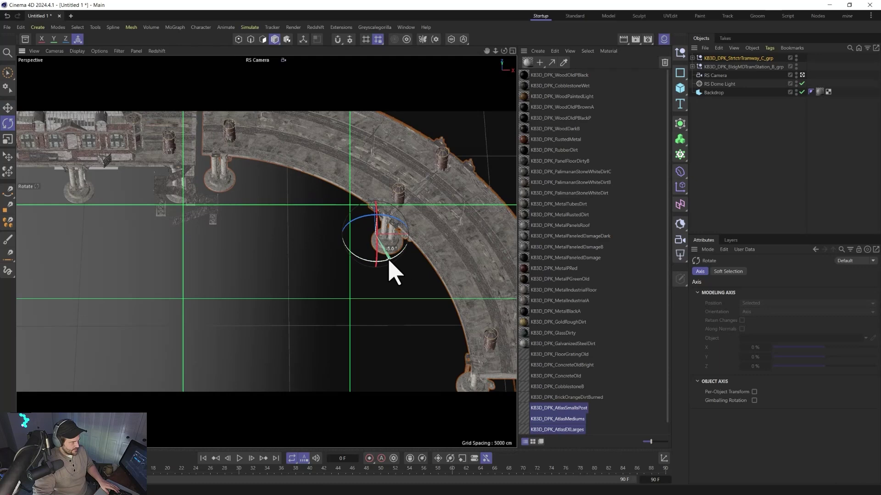
- Reposition the Tramway C group so its curved track joins the end of the Tram Station B platform
{"action": "key", "text": "e"}
{"action": "left_click_drag", "start_coordinate": [410, 235], "coordinate": [404, 213]}
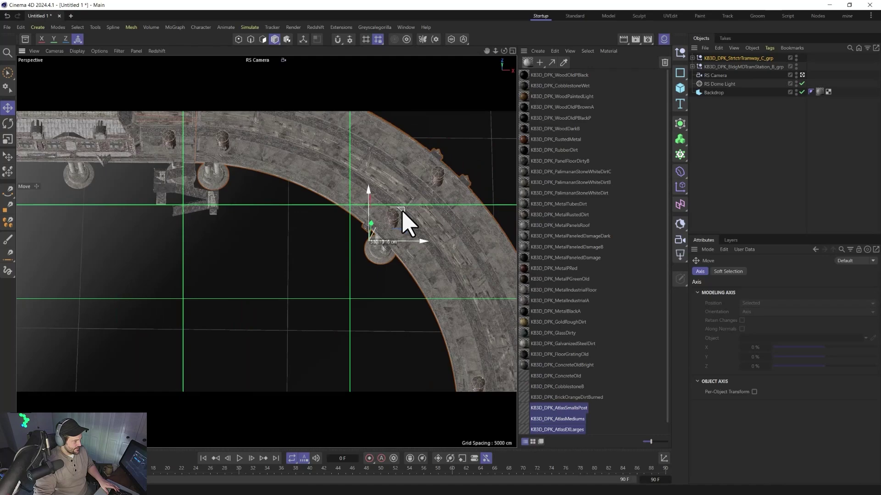
{"action": "scroll", "coordinate": [338, 252], "scroll_direction": "up", "scroll_amount": 3}
{"action": "scroll", "coordinate": [291, 236], "scroll_direction": "up", "scroll_amount": 5}
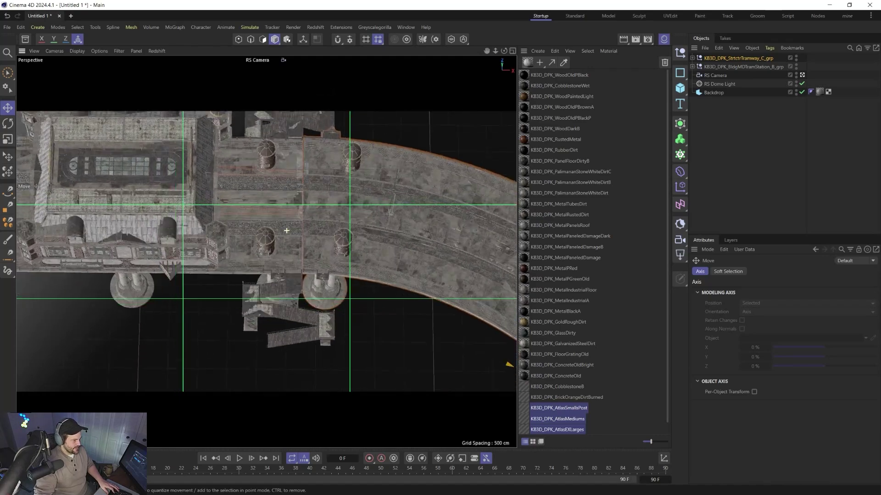
{"action": "scroll", "coordinate": [286, 232], "scroll_direction": "up", "scroll_amount": 3}
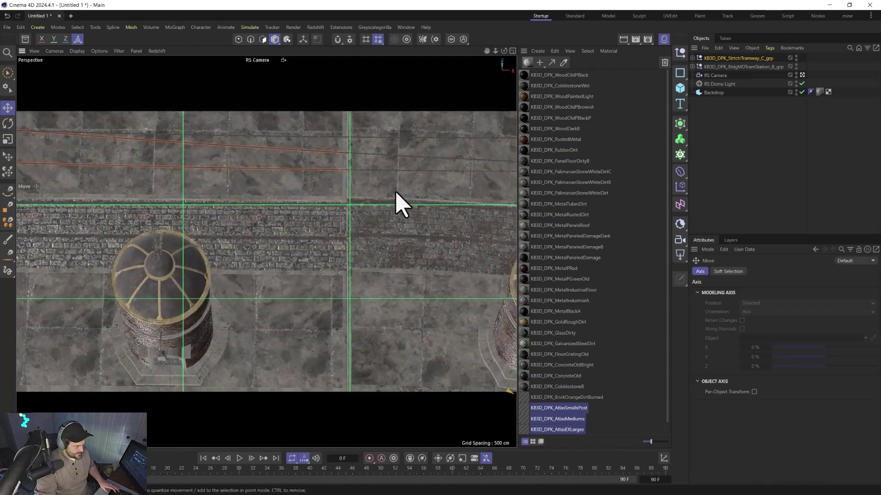
{"action": "left_click_drag", "start_coordinate": [395, 198], "coordinate": [245, 291]}
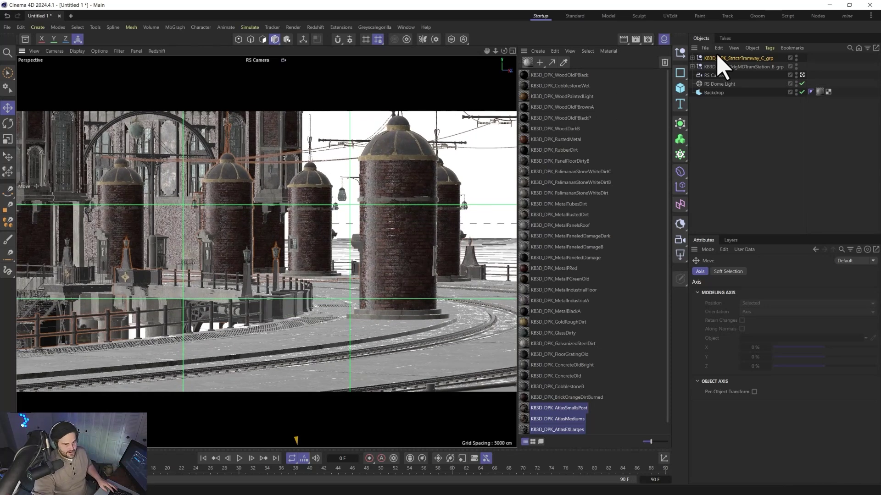
- Delete the Backdrop object and add a Plane primitive as the new ground
{"action": "left_click", "coordinate": [713, 93]}
{"action": "key", "text": "Delete"}
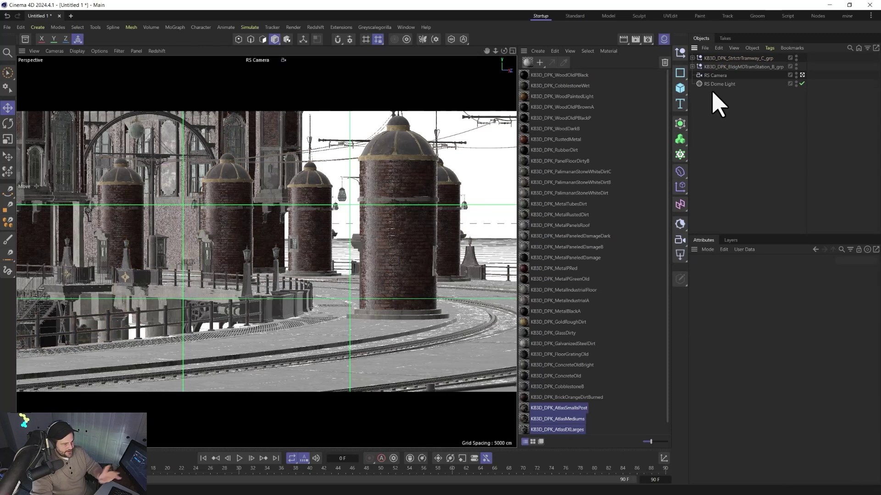
{"action": "left_click", "coordinate": [683, 91]}
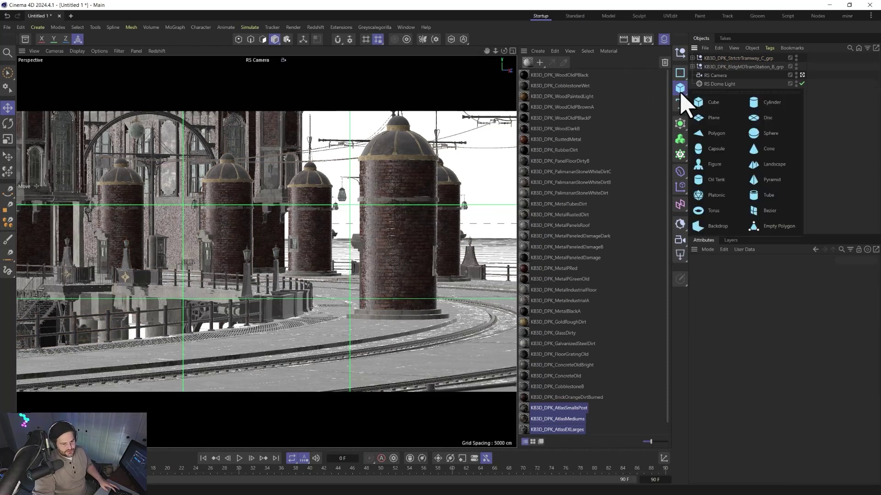
{"action": "left_click", "coordinate": [720, 121]}
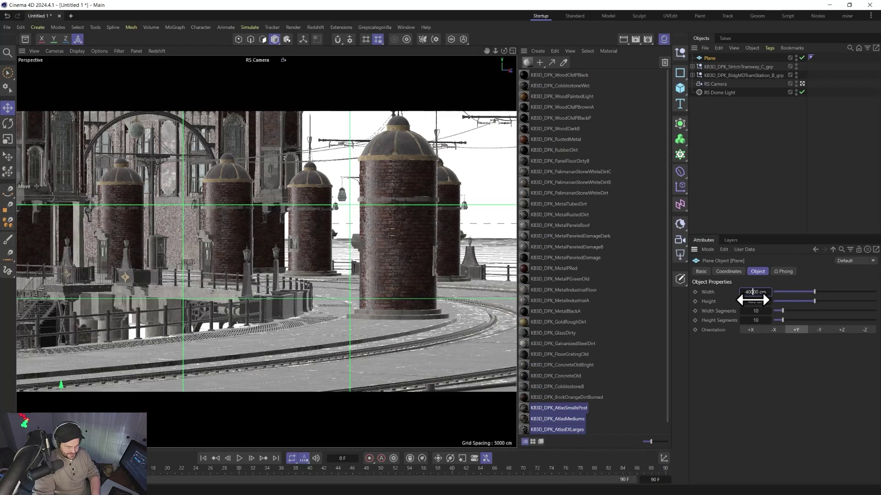
- Set the plane to 40000 by 40000 cm with 100 width segments and 100 height segments
{"action": "key", "text": "Tab"}
{"action": "type", "text": "100"}
{"action": "key", "text": "Tab"}
{"action": "type", "text": "100"}
{"action": "key", "text": "Return"}
- Replace the existing RS Dome Light with a newly created Redshift Dome Light
{"action": "left_click_drag", "start_coordinate": [220, 260], "coordinate": [444, 202], "text": "alt"}
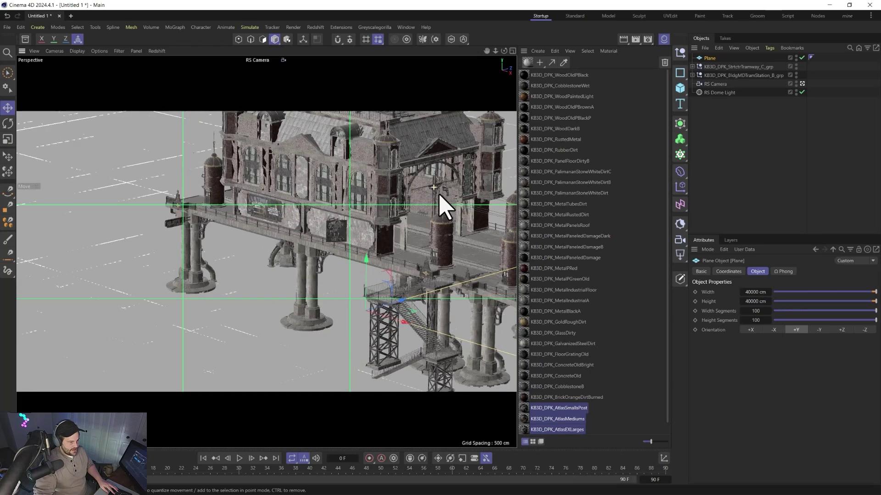
{"action": "scroll", "coordinate": [353, 236], "scroll_direction": "up", "scroll_amount": 3}
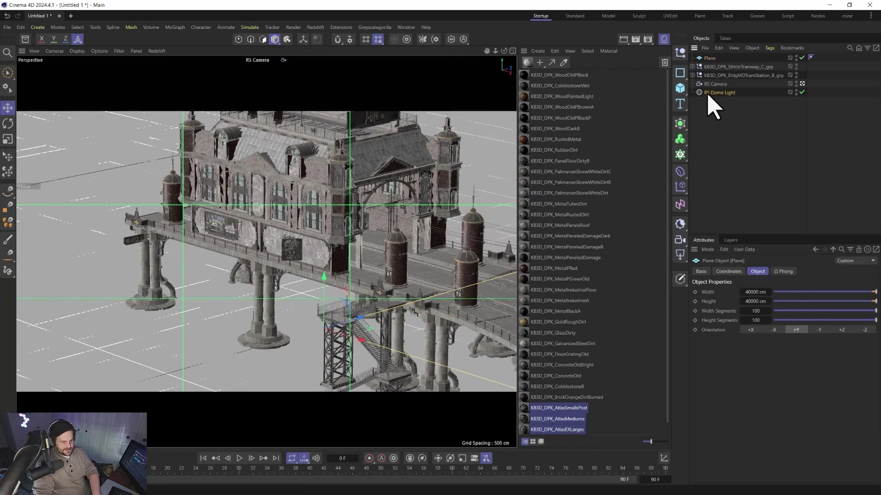
{"action": "key", "text": "Delete"}
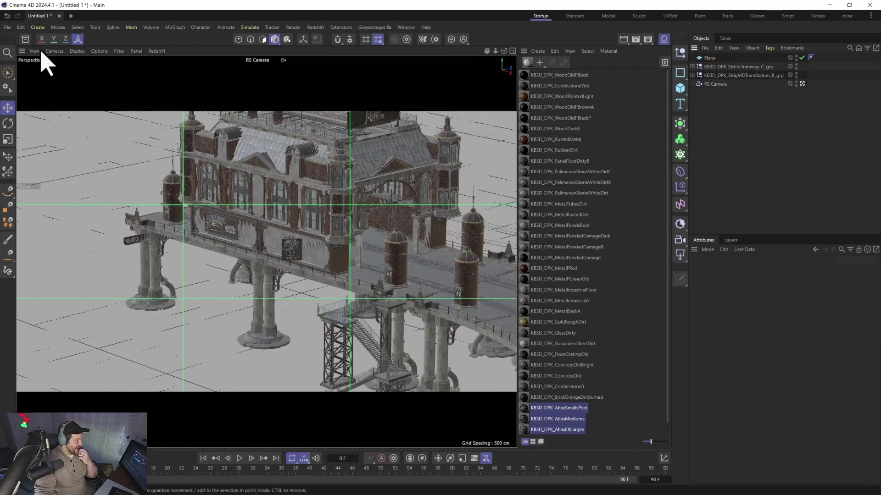
{"action": "left_click", "coordinate": [681, 261]}
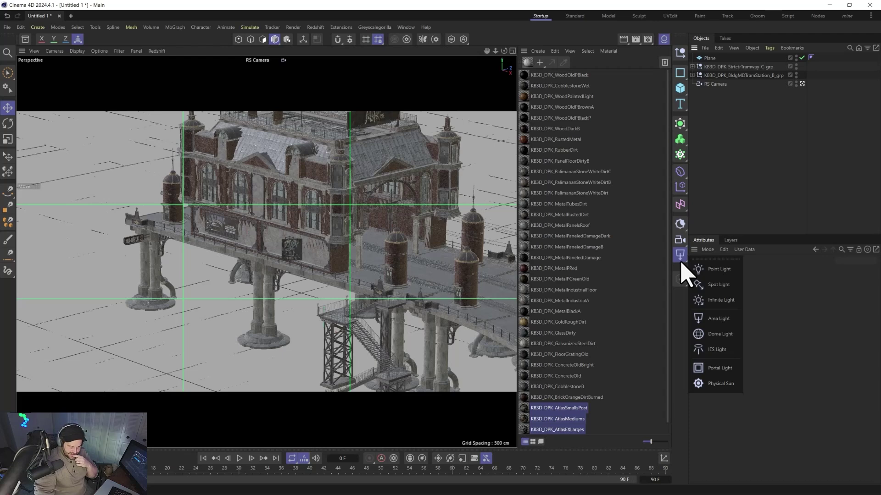
{"action": "left_click", "coordinate": [720, 334]}
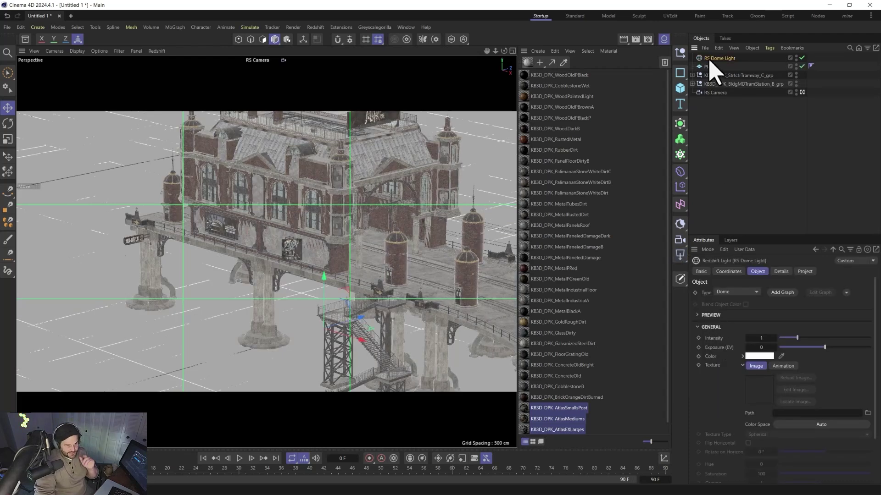
- Search the Asset Browser media for "sky", assign Almost Clear.exr as the dome light's texture, and close the browser
{"action": "left_click", "coordinate": [26, 41]}
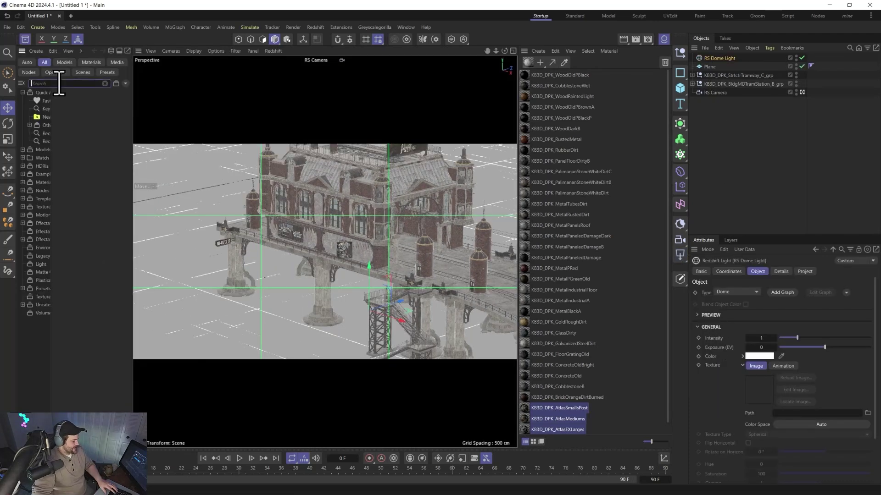
{"action": "left_click", "coordinate": [59, 83]}
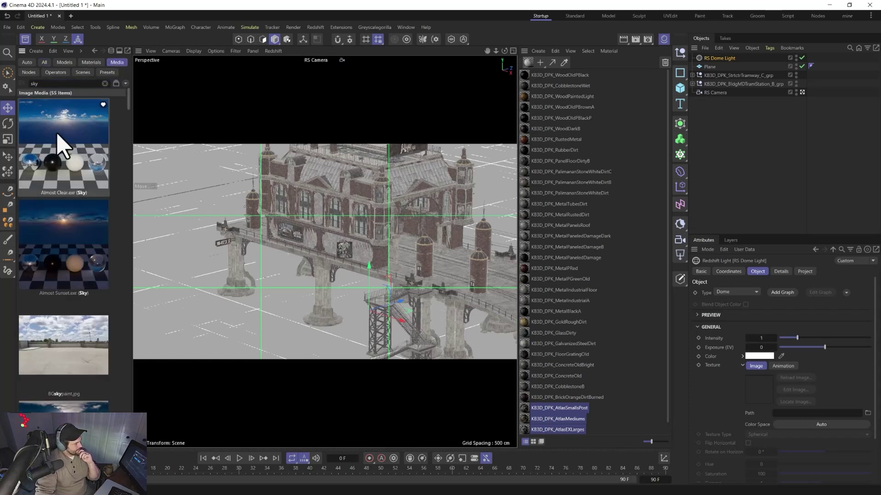
{"action": "left_click_drag", "start_coordinate": [60, 137], "coordinate": [805, 406]}
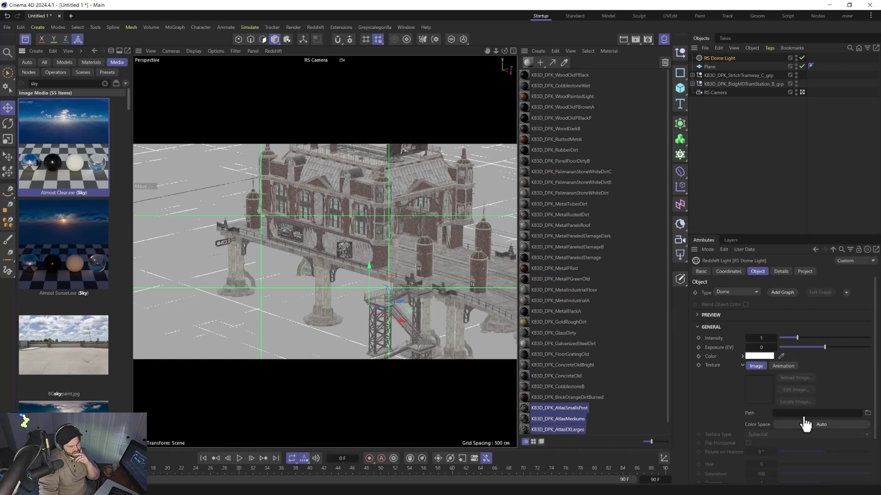
{"action": "left_click_drag", "start_coordinate": [803, 418], "coordinate": [804, 415]}
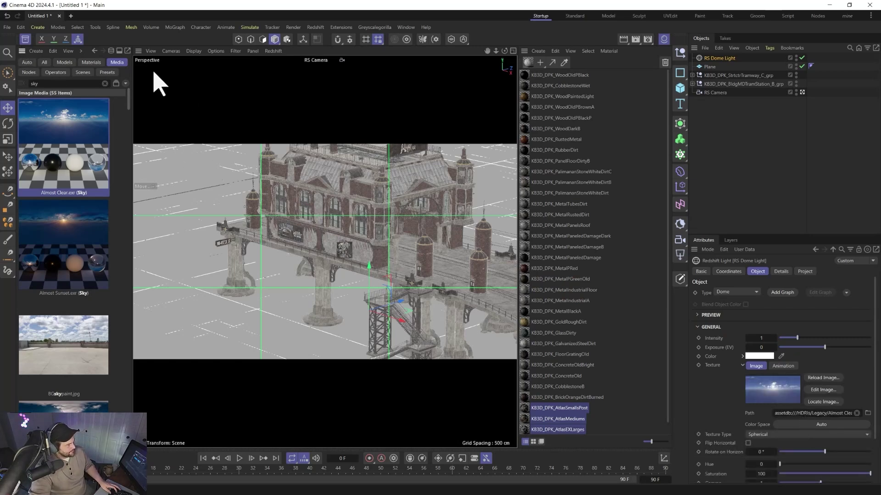
{"action": "left_click", "coordinate": [24, 41]}
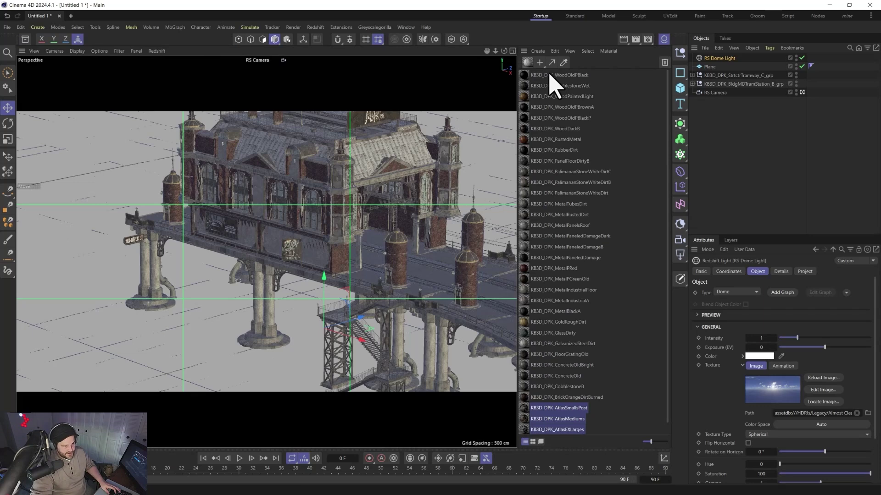
- Frame the station and tramway, start a live render in the Redshift RenderView, and enlarge its window
{"action": "left_click_drag", "start_coordinate": [393, 226], "coordinate": [232, 224], "text": "alt"}
{"action": "left_click", "coordinate": [315, 27]}
{"action": "left_click", "coordinate": [330, 99]}
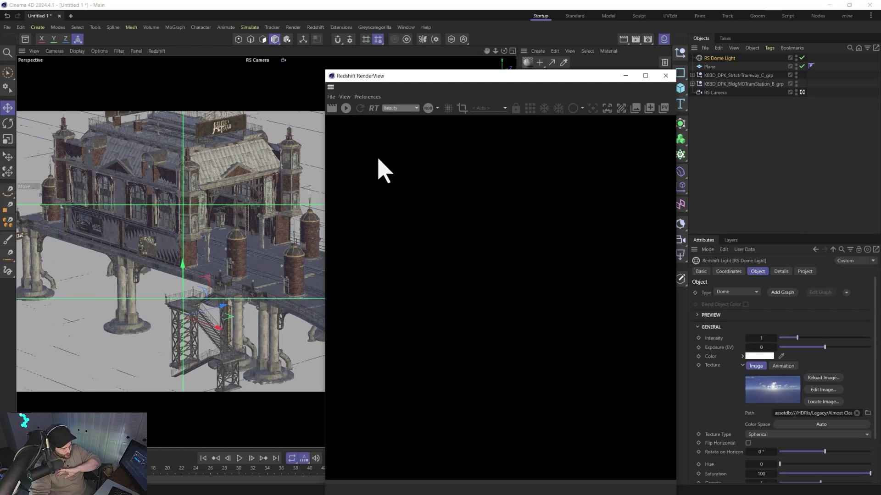
{"action": "left_click", "coordinate": [347, 111]}
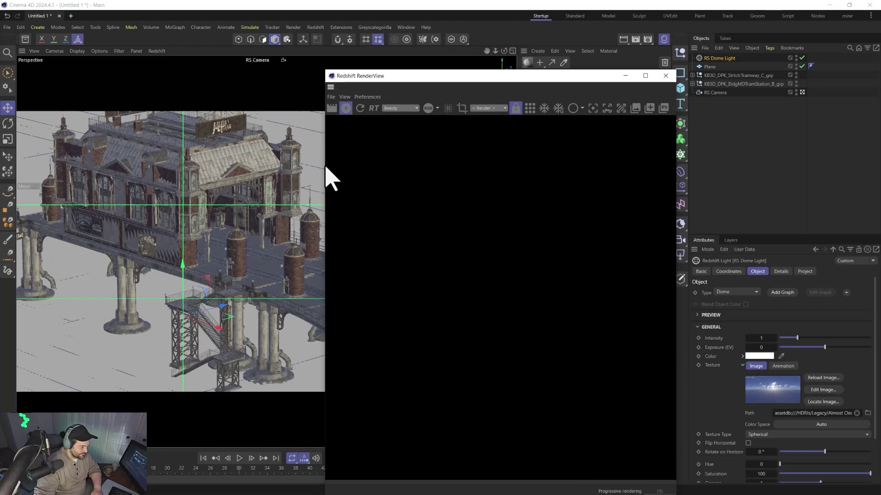
{"action": "left_click_drag", "start_coordinate": [323, 167], "coordinate": [3, 175]}
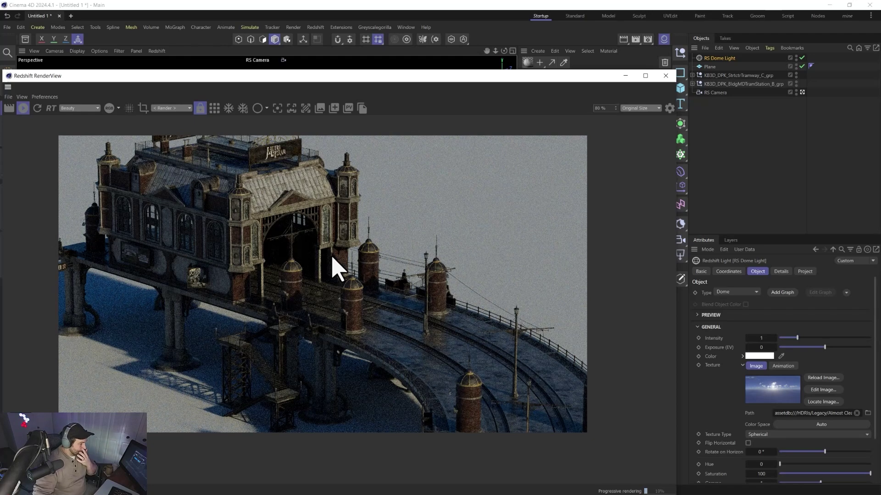
- Move the RenderView clear of the viewport and reframe the camera at track level among the brick towers
{"action": "left_click_drag", "start_coordinate": [242, 73], "coordinate": [651, 88]}
{"action": "mouse_move", "coordinate": [281, 304]}
{"action": "left_mouse_down", "text": "alt"}
{"action": "mouse_move", "coordinate": [240, 289]}
{"action": "mouse_move", "coordinate": [347, 287]}
{"action": "mouse_move", "coordinate": [256, 256]}
{"action": "mouse_move", "coordinate": [236, 128]}
{"action": "mouse_move", "coordinate": [213, 365]}
{"action": "mouse_move", "coordinate": [259, 344]}
{"action": "mouse_move", "coordinate": [245, 320]}
{"action": "mouse_move", "coordinate": [256, 301]}
{"action": "mouse_move", "coordinate": [269, 301]}
{"action": "left_mouse_up", "text": "alt"}
{"action": "scroll", "coordinate": [347, 286], "scroll_direction": "up", "scroll_amount": 6}
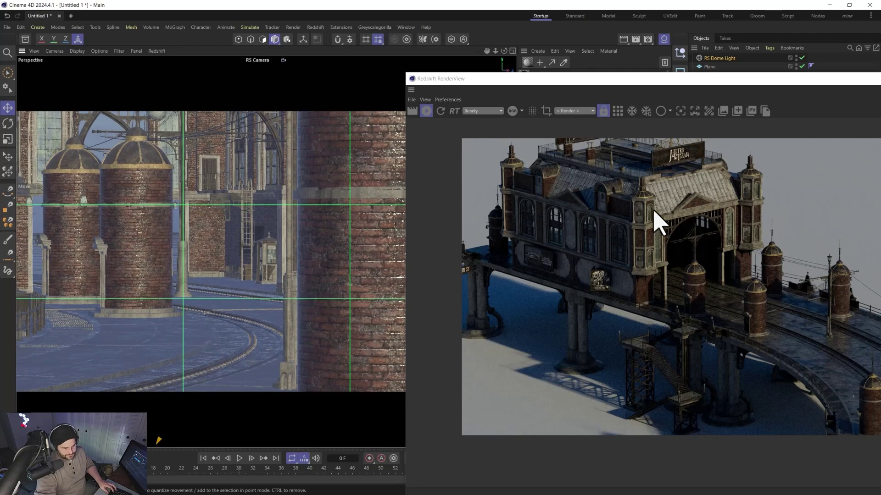
- Bring the full RenderView image into view, and open the KB3D_DPK_WoodOldPBlack material in the Node Editor
{"action": "left_click_drag", "start_coordinate": [524, 78], "coordinate": [338, 51]}
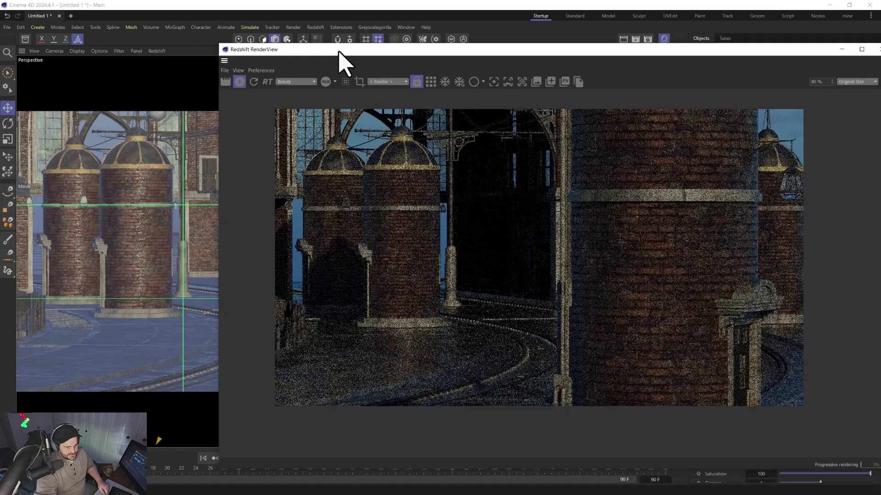
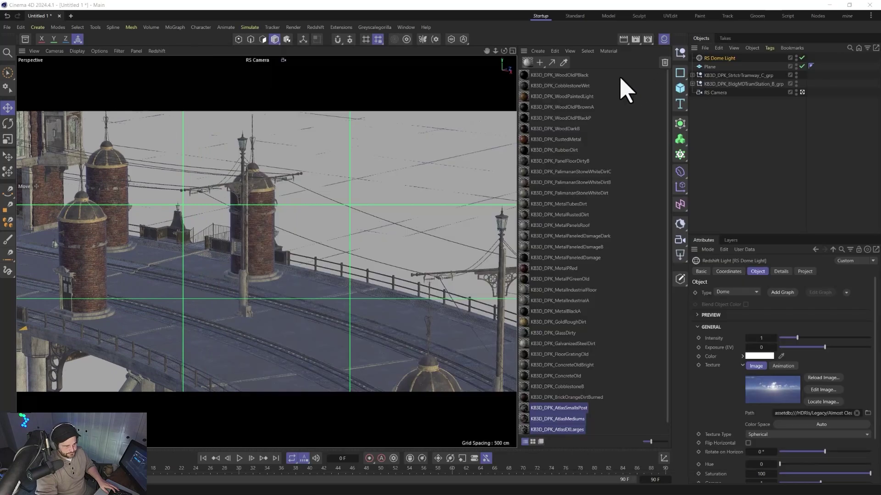
{"action": "left_click", "coordinate": [563, 75]}
{"action": "double_click", "coordinate": [524, 75]}
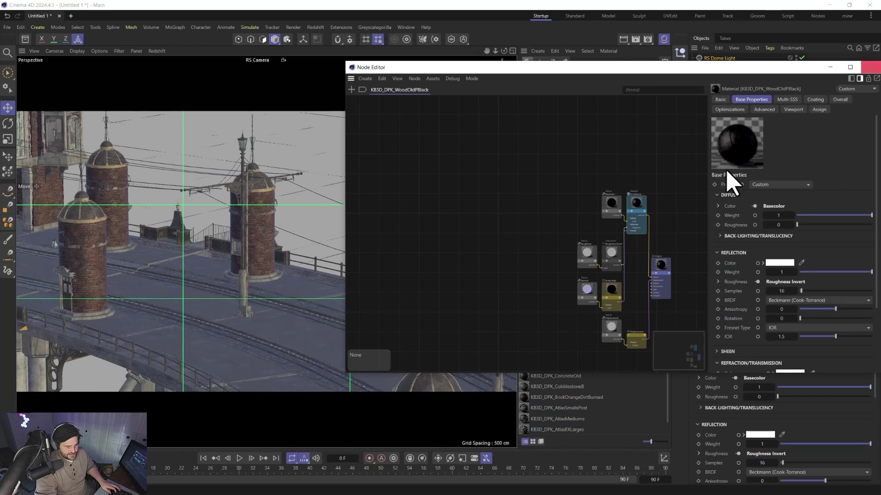
- Move the Roughness texture and Roughness Invert nodes up beside the RS Material node, clear of the other nodes
{"action": "scroll", "coordinate": [668, 227], "scroll_direction": "up", "scroll_amount": 3}
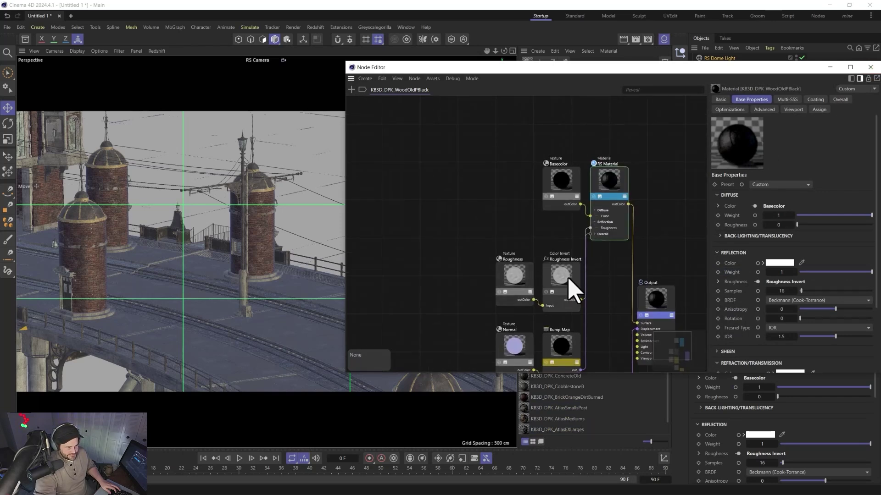
{"action": "left_click_drag", "start_coordinate": [570, 284], "coordinate": [567, 269]}
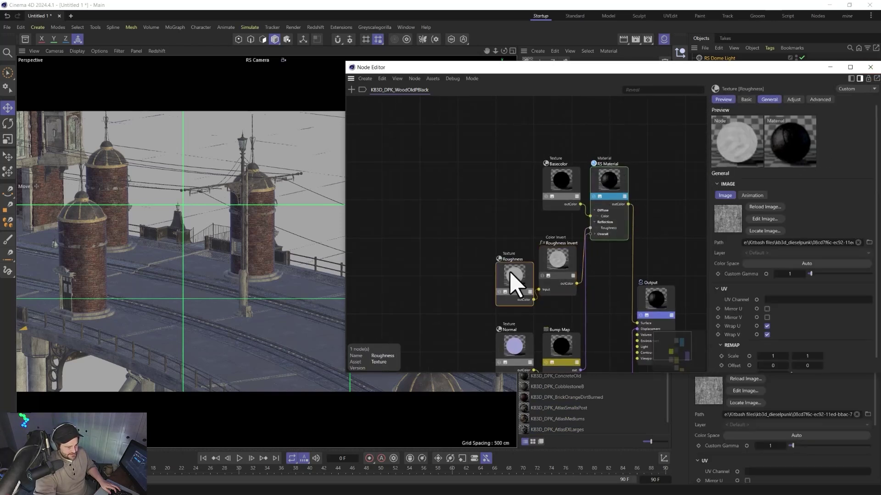
{"action": "left_click_drag", "start_coordinate": [510, 266], "coordinate": [463, 242]}
{"action": "left_click_drag", "start_coordinate": [568, 254], "coordinate": [535, 245]}
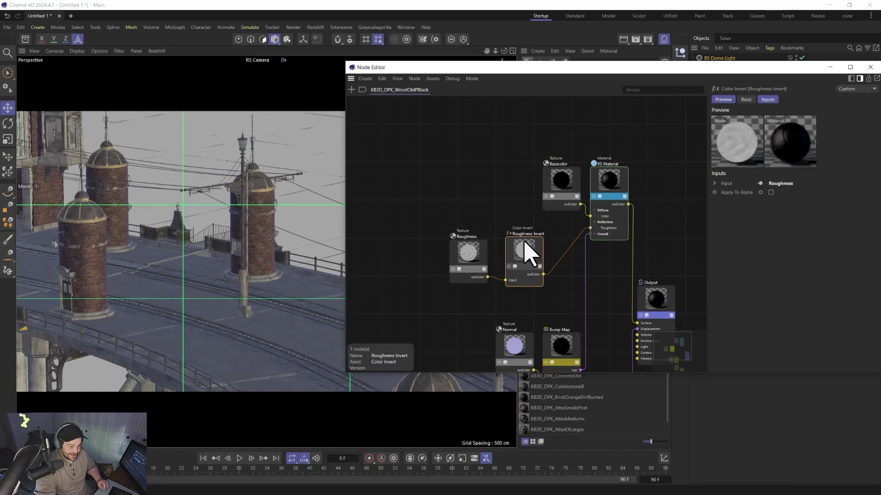
- Examine the Roughness texture's file path and the Roughness Invert node feeding the RS Material
{"action": "left_click", "coordinate": [602, 191]}
{"action": "left_click", "coordinate": [467, 256]}
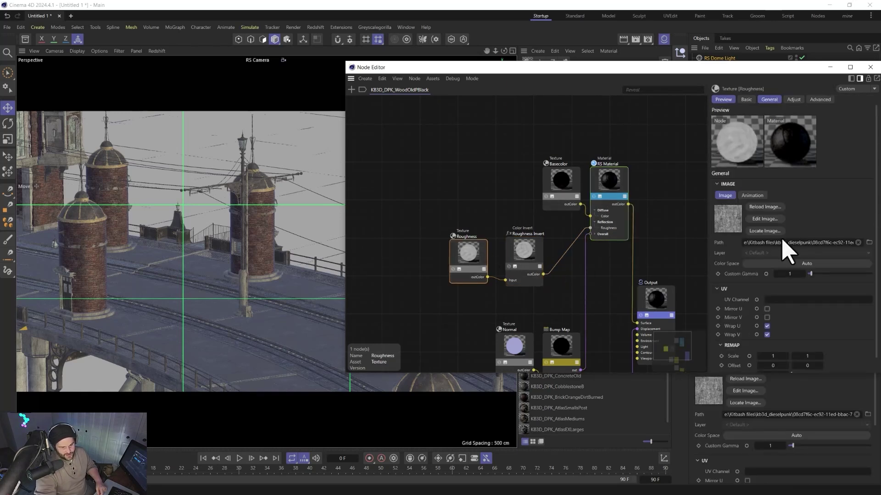
{"action": "left_click_drag", "start_coordinate": [783, 243], "coordinate": [877, 243]}
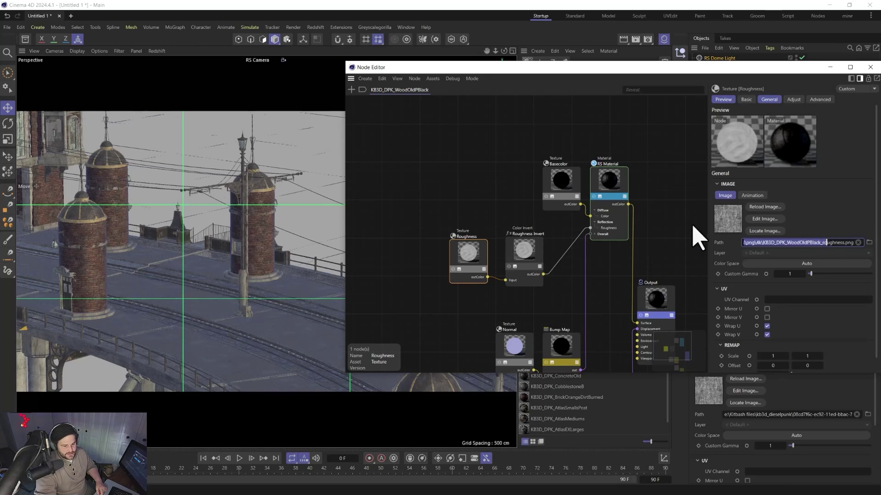
{"action": "left_click", "coordinate": [482, 251]}
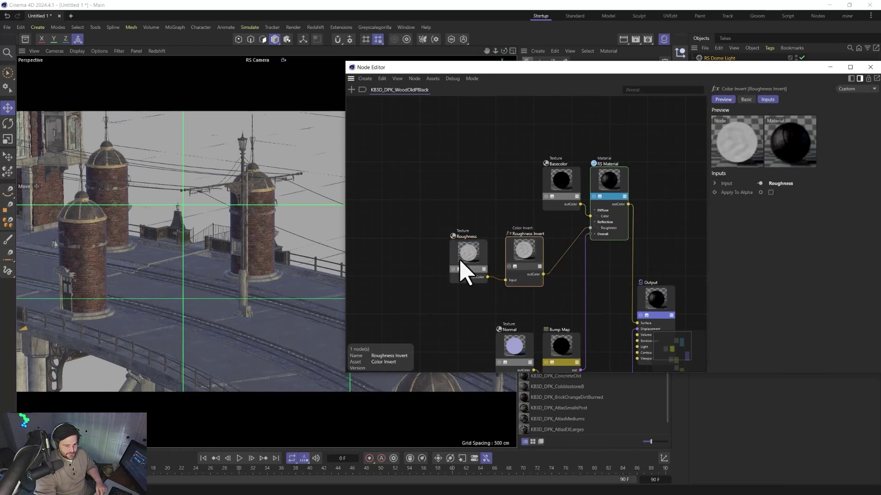
{"action": "left_click", "coordinate": [523, 255]}
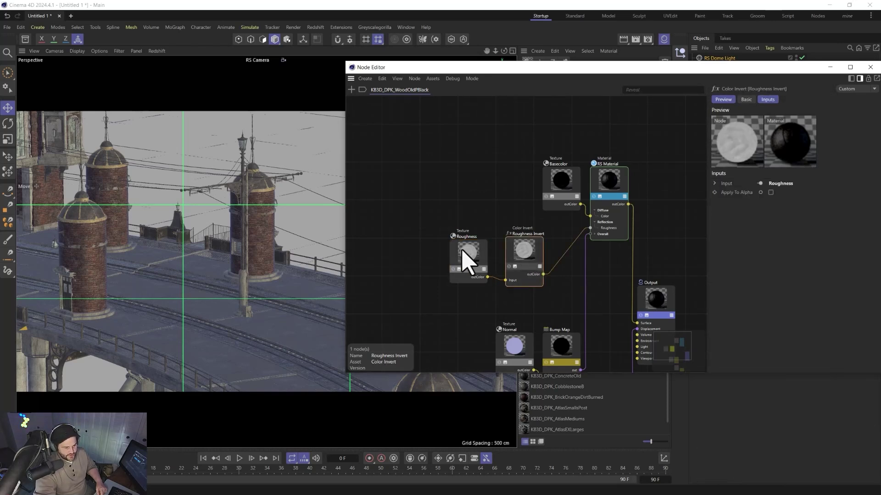
{"action": "left_click", "coordinate": [466, 256]}
{"action": "left_click", "coordinate": [521, 251]}
- Try connecting the Roughness texture directly to the RS Material's reflection roughness, bypassing Roughness Invert, and undo the connection
{"action": "left_click", "coordinate": [465, 256]}
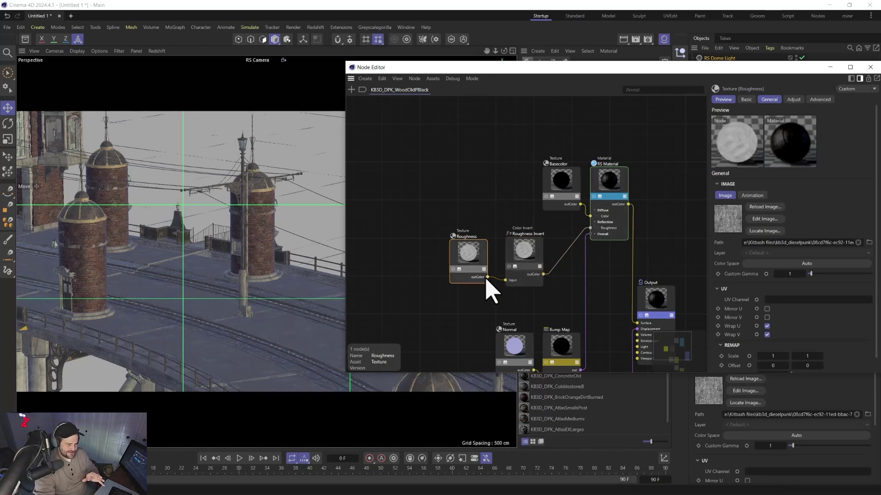
{"action": "left_click_drag", "start_coordinate": [596, 232], "coordinate": [595, 231]}
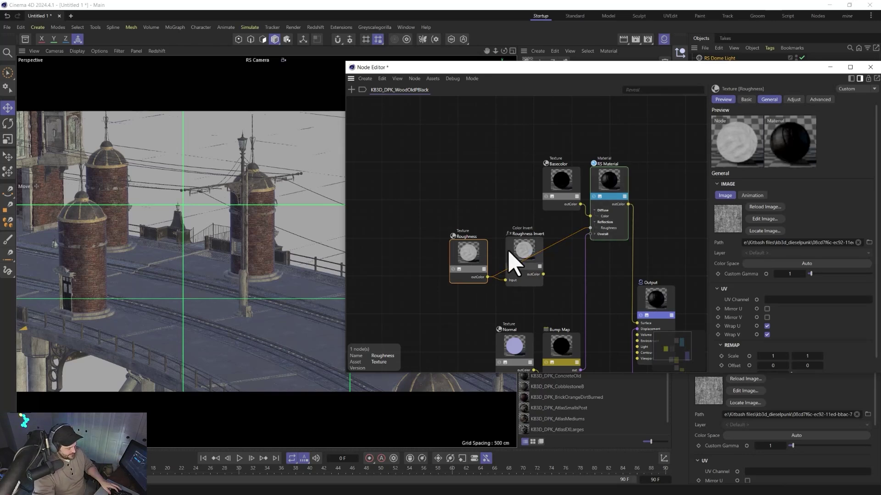
{"action": "key", "text": "ctrl+z"}
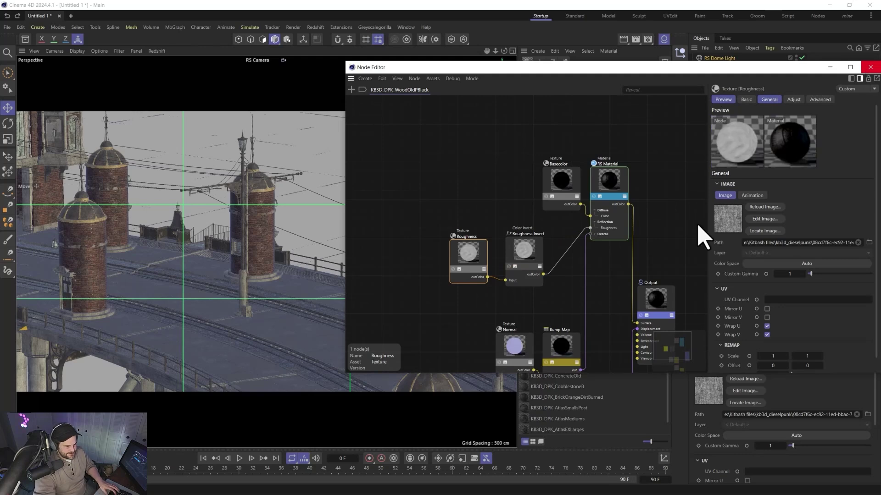
- Examine the Displacement node's settings and its connection to the Output node, and close the Node Editor
{"action": "scroll", "coordinate": [642, 256], "scroll_direction": "down", "scroll_amount": 5}
{"action": "scroll", "coordinate": [564, 298], "scroll_direction": "up", "scroll_amount": 6}
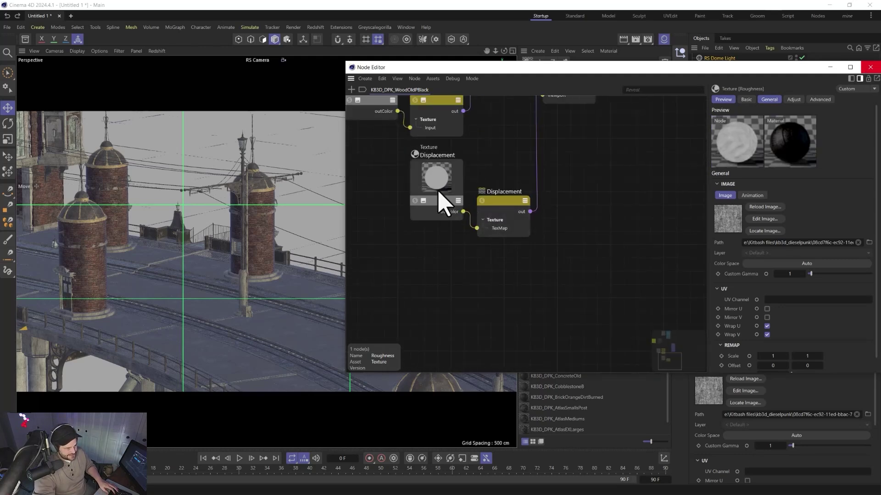
{"action": "left_click", "coordinate": [522, 208]}
{"action": "scroll", "coordinate": [623, 197], "scroll_direction": "up", "scroll_amount": 3}
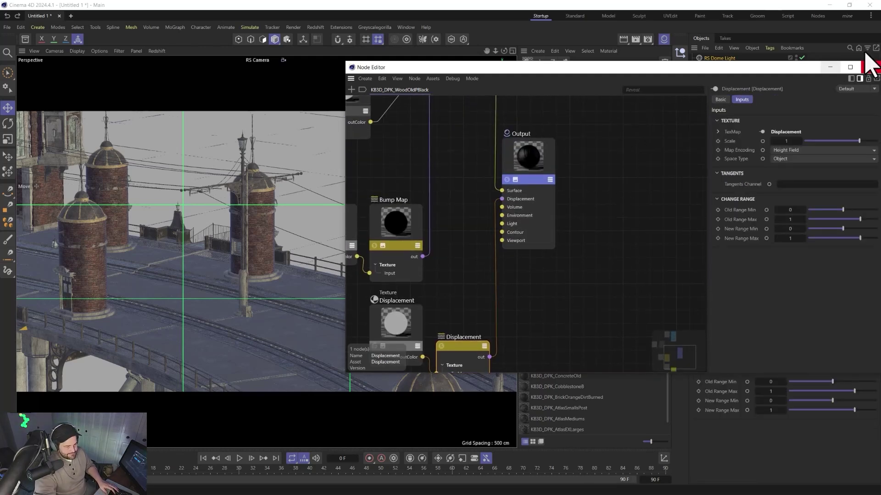
{"action": "left_click", "coordinate": [870, 67]}
- Change the viewport display to show mesh lines over the shaded models
{"action": "left_click_drag", "start_coordinate": [360, 220], "coordinate": [356, 185], "text": "alt"}
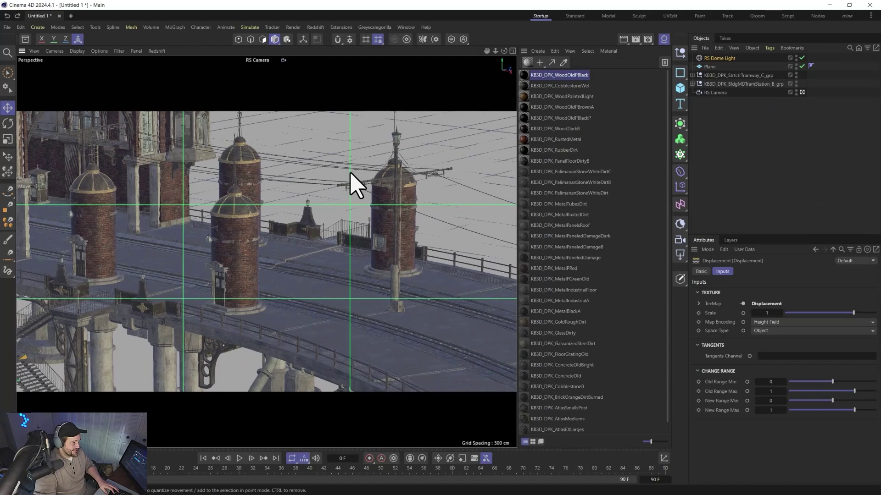
{"action": "left_click", "coordinate": [75, 50]}
{"action": "left_click", "coordinate": [79, 89]}
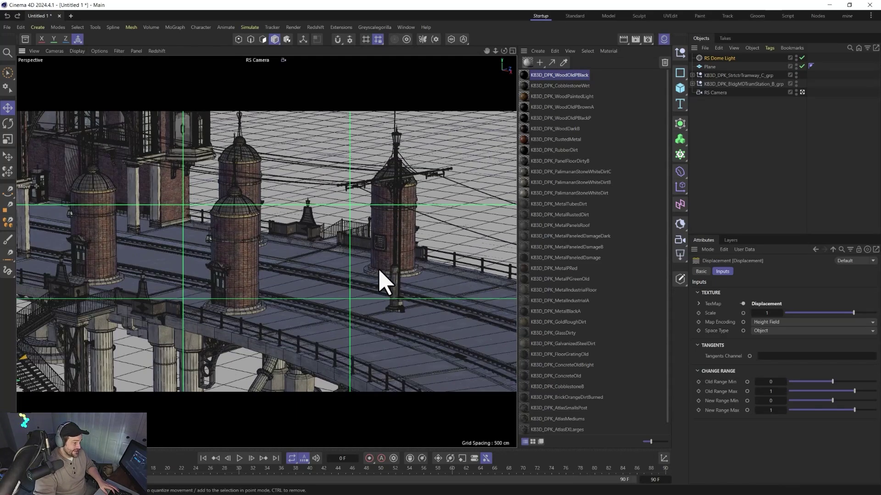
- Examine the mesh density of the brick towers, station and tramway up close and from a distance
{"action": "left_click_drag", "start_coordinate": [391, 287], "coordinate": [350, 128], "text": "alt"}
{"action": "scroll", "coordinate": [368, 256], "scroll_direction": "up", "scroll_amount": 8}
{"action": "scroll", "coordinate": [369, 256], "scroll_direction": "up", "scroll_amount": 2}
{"action": "scroll", "coordinate": [373, 266], "scroll_direction": "up", "scroll_amount": 5}
{"action": "left_click_drag", "start_coordinate": [373, 265], "coordinate": [354, 270], "text": "alt"}
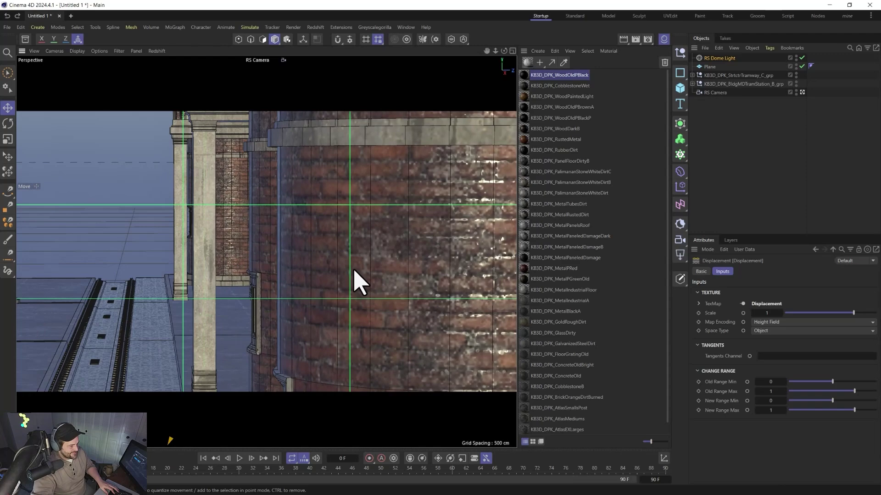
{"action": "scroll", "coordinate": [356, 279], "scroll_direction": "down", "scroll_amount": 5}
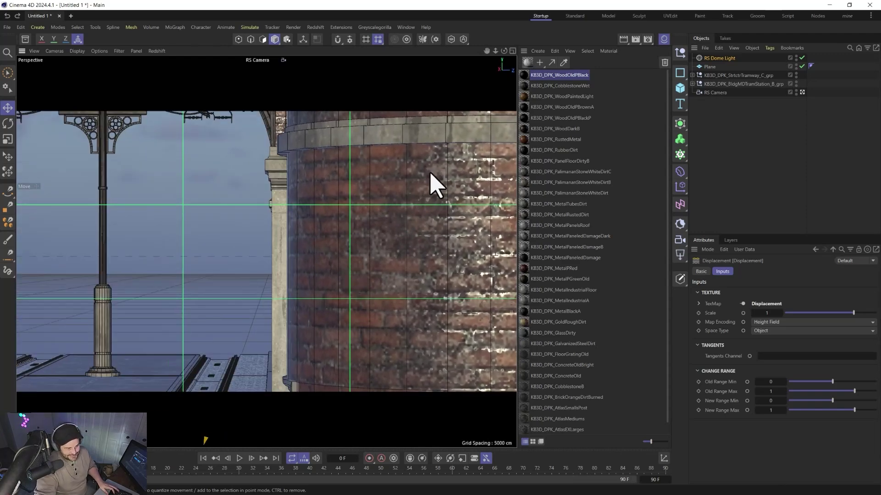
{"action": "scroll", "coordinate": [284, 269], "scroll_direction": "down", "scroll_amount": 8}
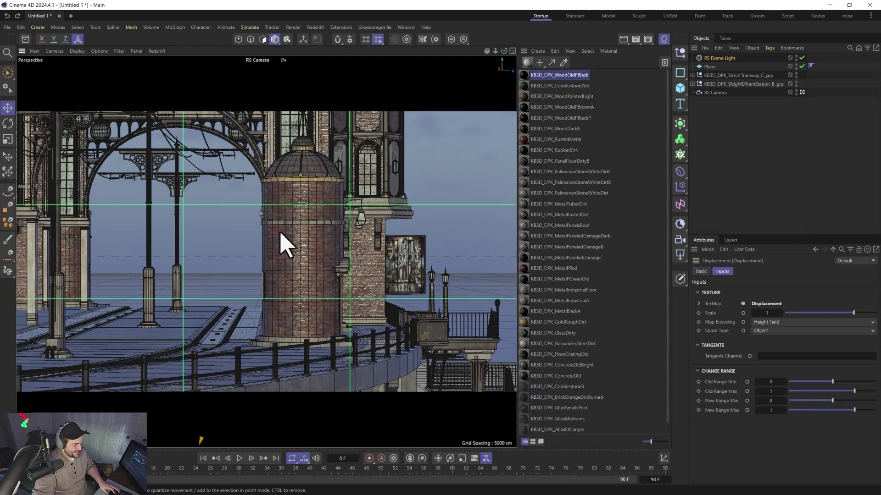
{"action": "scroll", "coordinate": [285, 246], "scroll_direction": "down", "scroll_amount": 5}
{"action": "scroll", "coordinate": [140, 259], "scroll_direction": "down", "scroll_amount": 3}
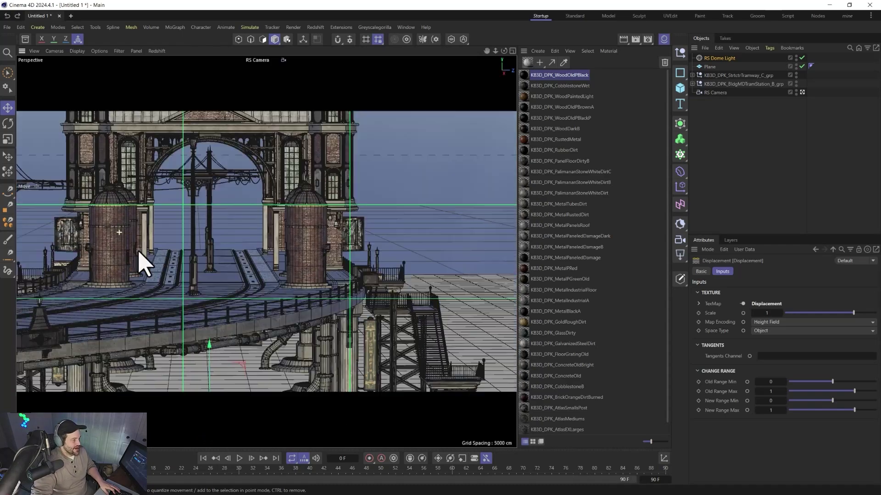
{"action": "scroll", "coordinate": [142, 264], "scroll_direction": "up", "scroll_amount": 10}
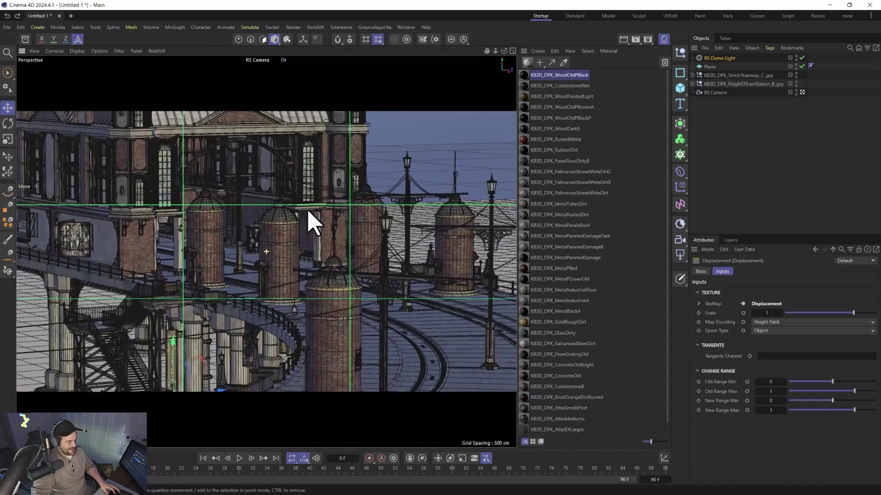
{"action": "left_click_drag", "start_coordinate": [312, 223], "coordinate": [295, 196], "text": "alt"}
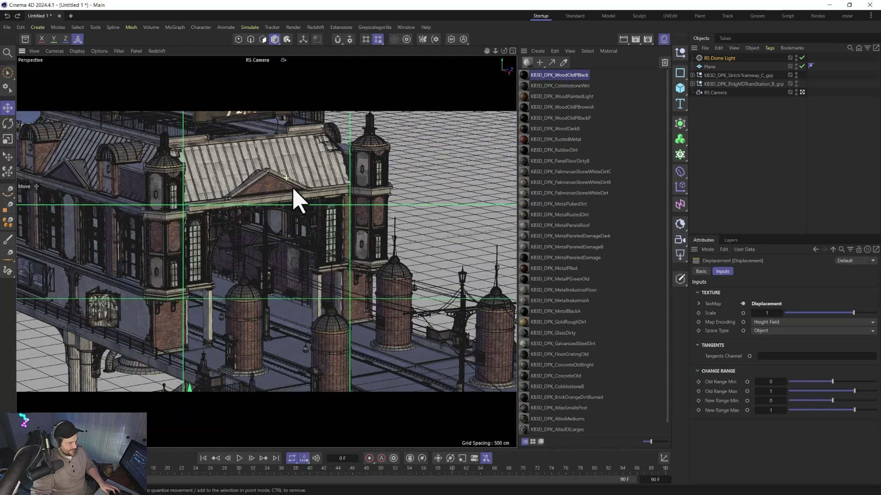
{"action": "scroll", "coordinate": [285, 222], "scroll_direction": "up", "scroll_amount": 3}
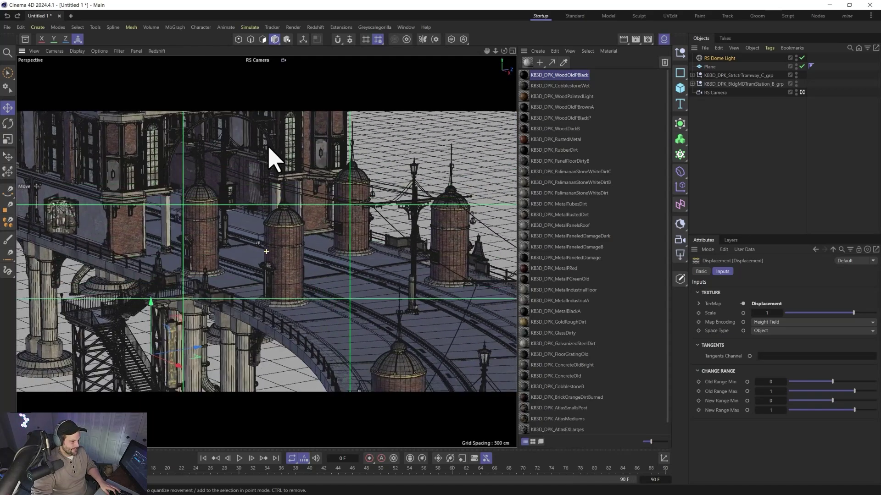
{"action": "scroll", "coordinate": [287, 236], "scroll_direction": "up", "scroll_amount": 3}
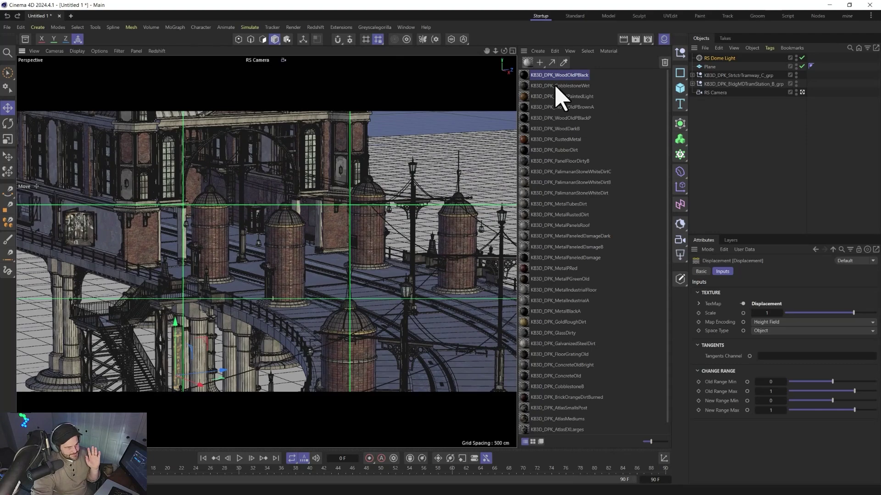
- Inspect the KB3D_DPK_MetalTubesDirt material's node graph and the RS Material's Fresnel Type options, and close the Node Editor
{"action": "left_click", "coordinate": [537, 204]}
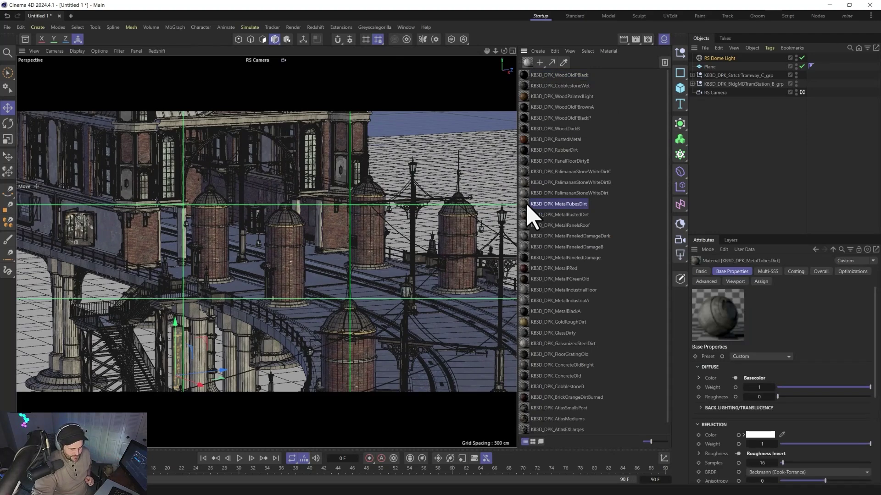
{"action": "double_click", "coordinate": [537, 204]}
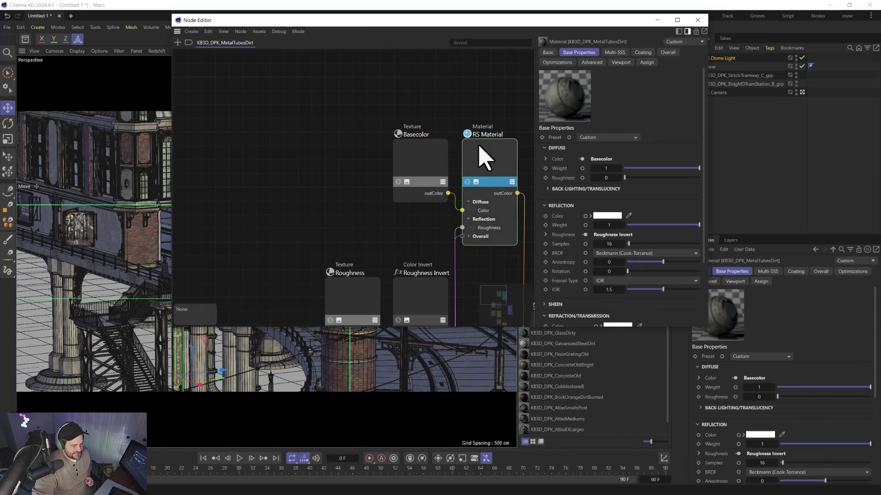
{"action": "left_click", "coordinate": [485, 159]}
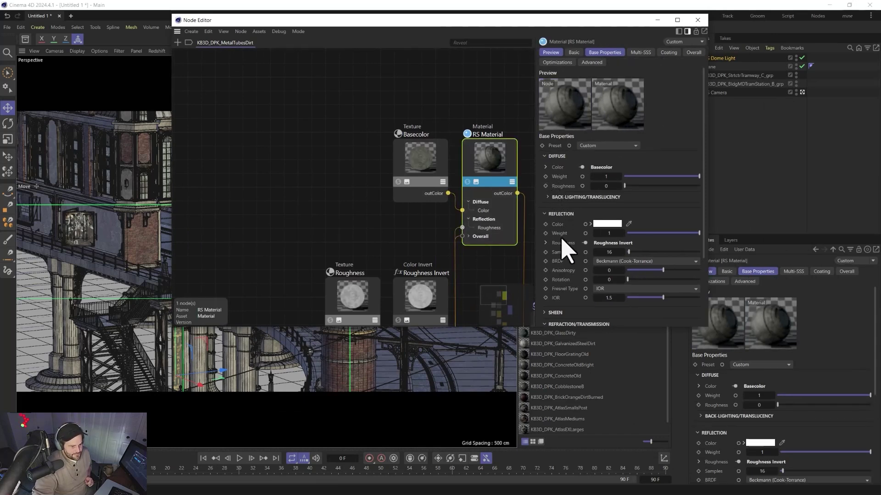
{"action": "left_click", "coordinate": [608, 289]}
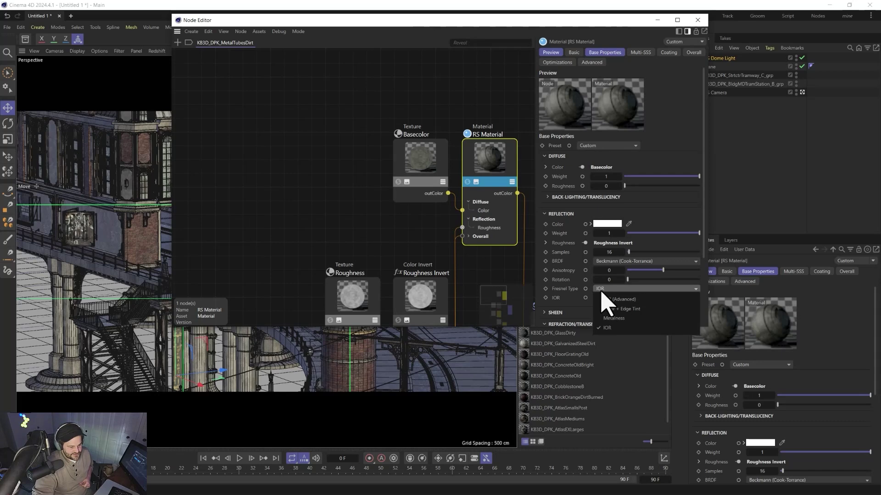
{"action": "left_click", "coordinate": [602, 291]}
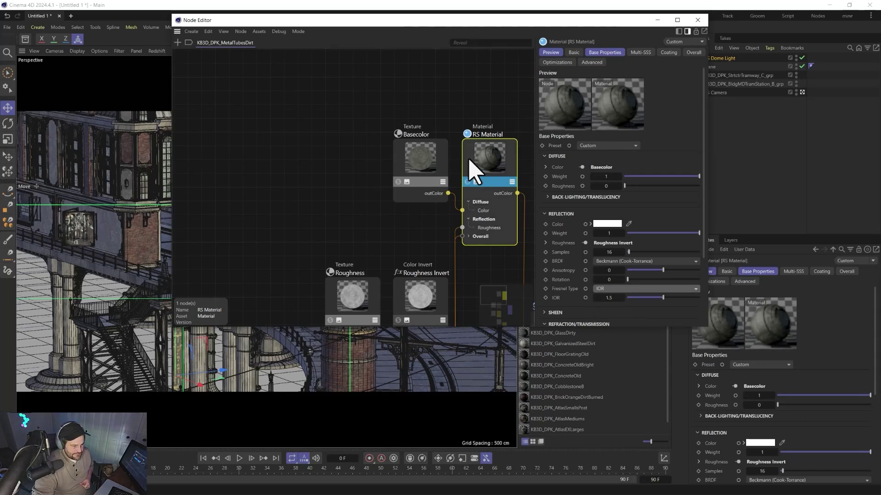
{"action": "scroll", "coordinate": [472, 243], "scroll_direction": "down", "scroll_amount": 6}
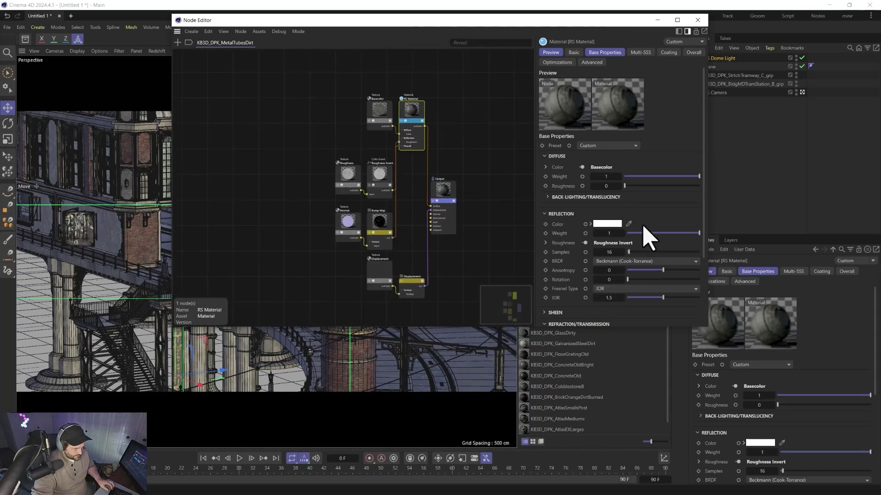
{"action": "left_click", "coordinate": [697, 20]}
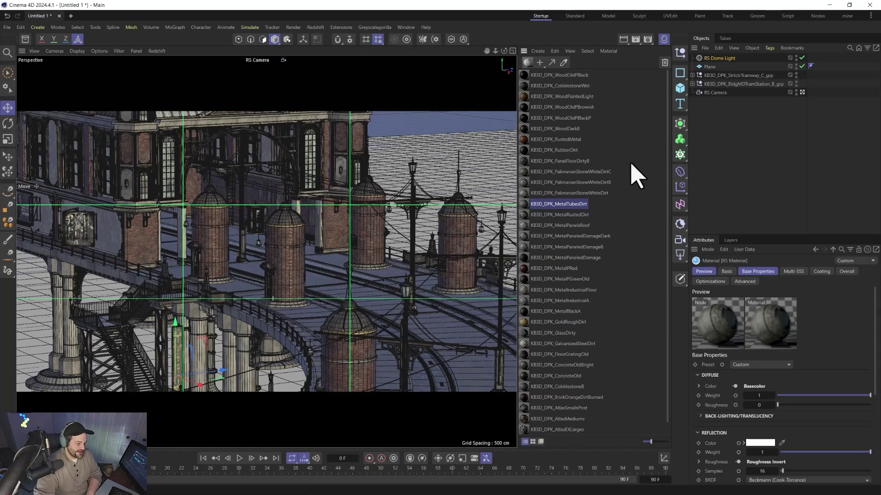
- Set the Fresnel Type to Metalness with Metalness 0.95 on all materials from KB3D_DPK_MetalTubesDirt through KB3D_DPK_MetalBlackA
{"action": "left_click", "coordinate": [560, 312], "text": "shift"}
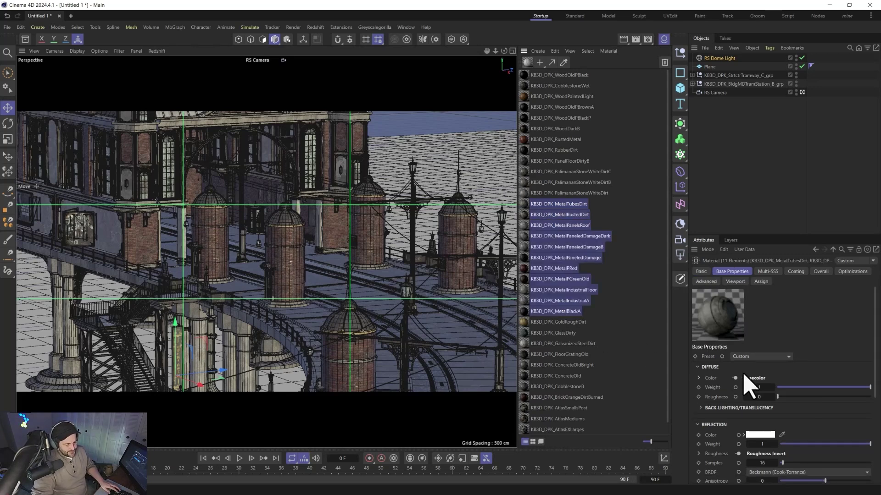
{"action": "scroll", "coordinate": [715, 387], "scroll_direction": "down", "scroll_amount": 5}
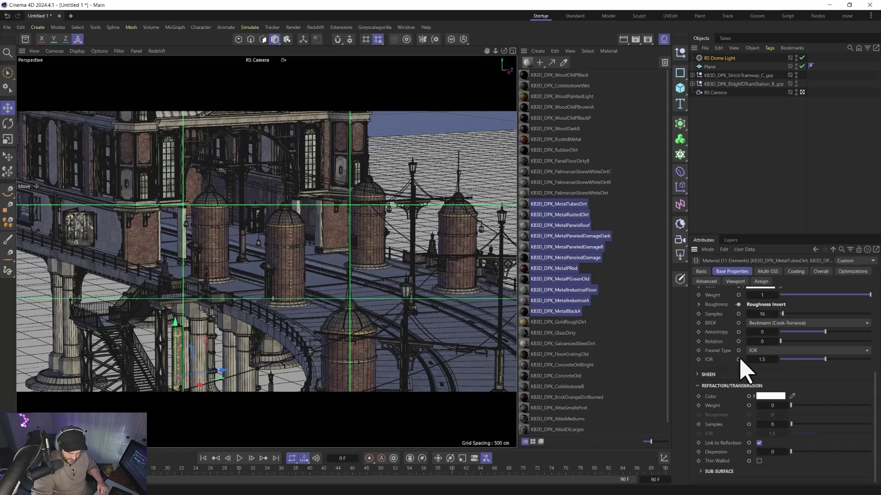
{"action": "left_click", "coordinate": [761, 351]}
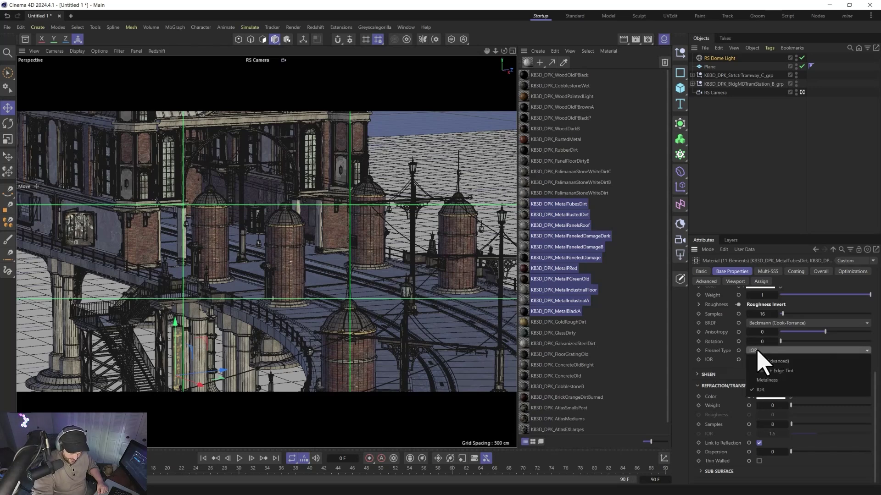
{"action": "left_click", "coordinate": [765, 380]}
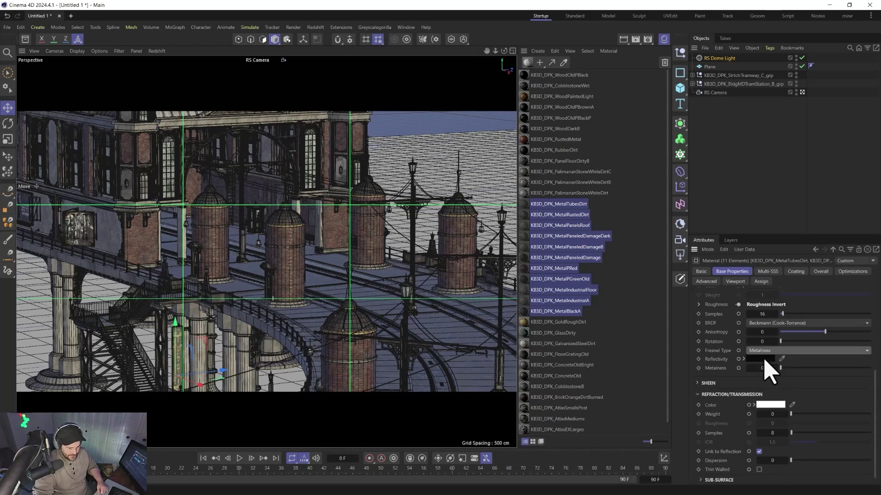
{"action": "left_click", "coordinate": [865, 368]}
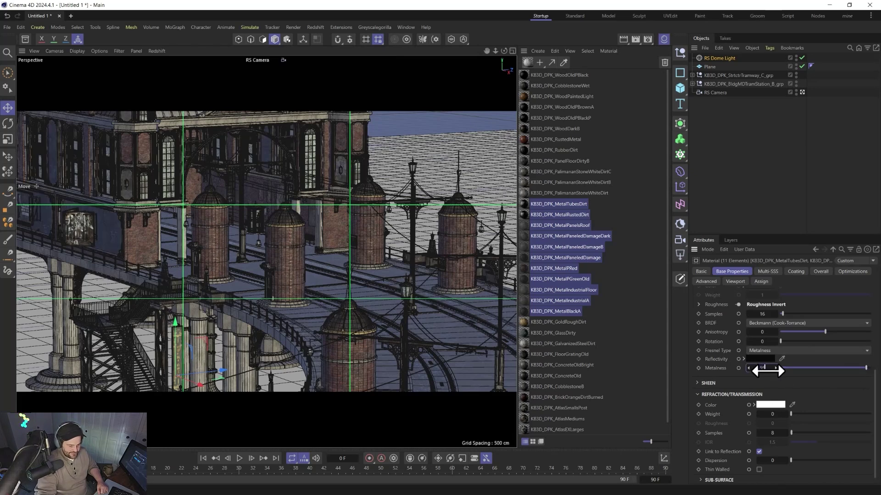
{"action": "key", "text": "Return"}
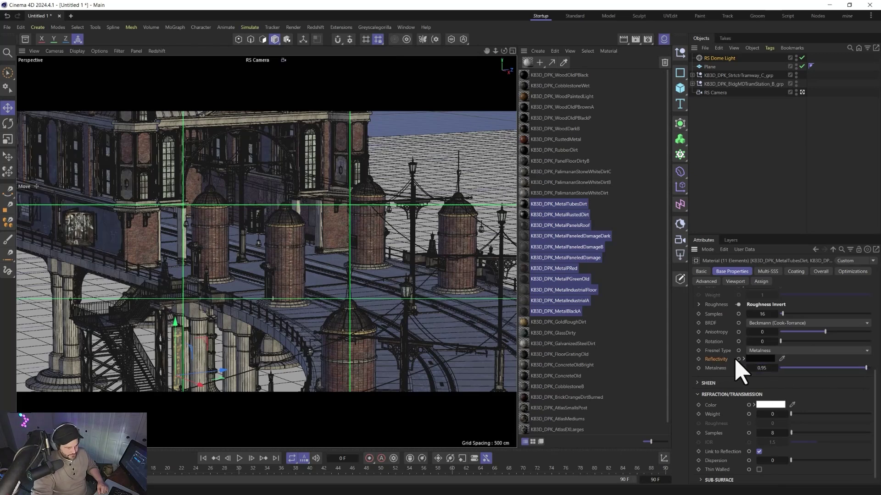
{"action": "left_click", "coordinate": [762, 361]}
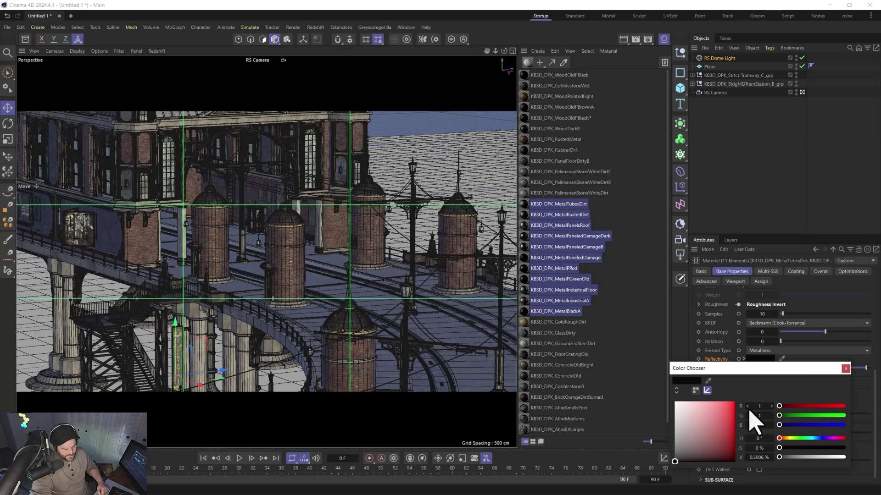
{"action": "left_click", "coordinate": [845, 369]}
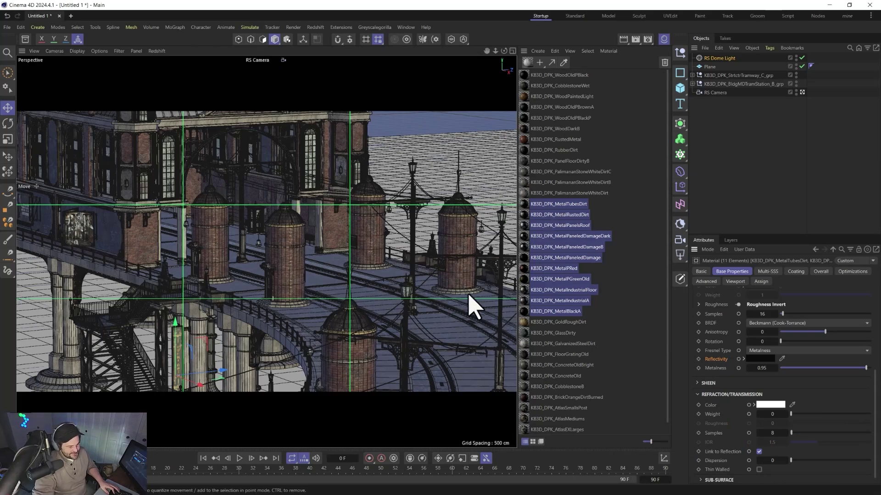
- Frame the street lamp beside the tracks up close and start a progressive render in Redshift RenderView
{"action": "left_click_drag", "start_coordinate": [472, 305], "coordinate": [365, 307], "text": "alt"}
{"action": "scroll", "coordinate": [449, 141], "scroll_direction": "up", "scroll_amount": 10}
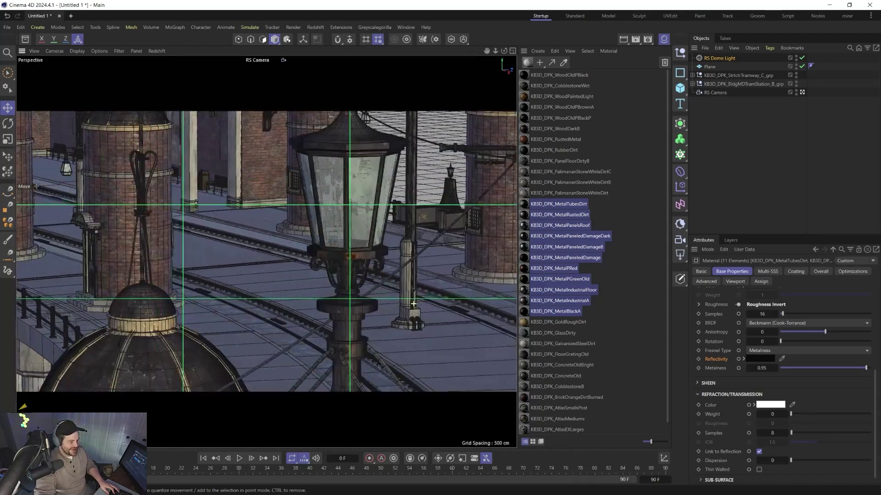
{"action": "left_click", "coordinate": [316, 27]}
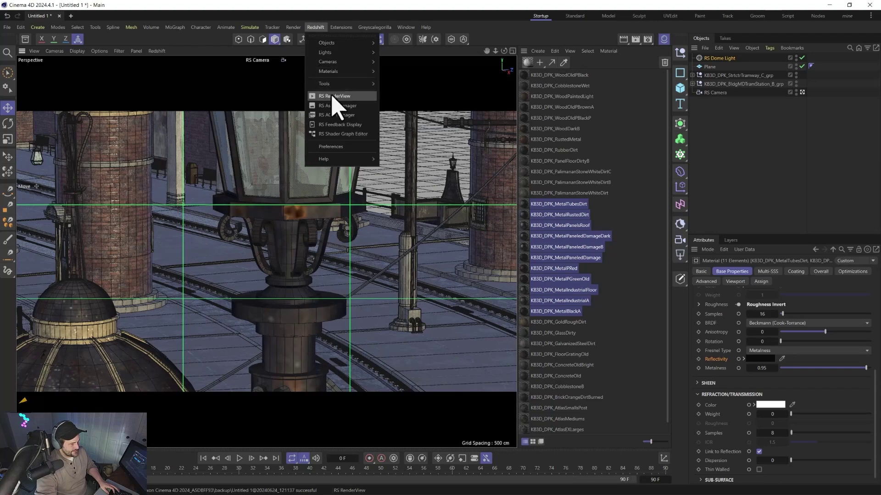
{"action": "left_click", "coordinate": [338, 108]}
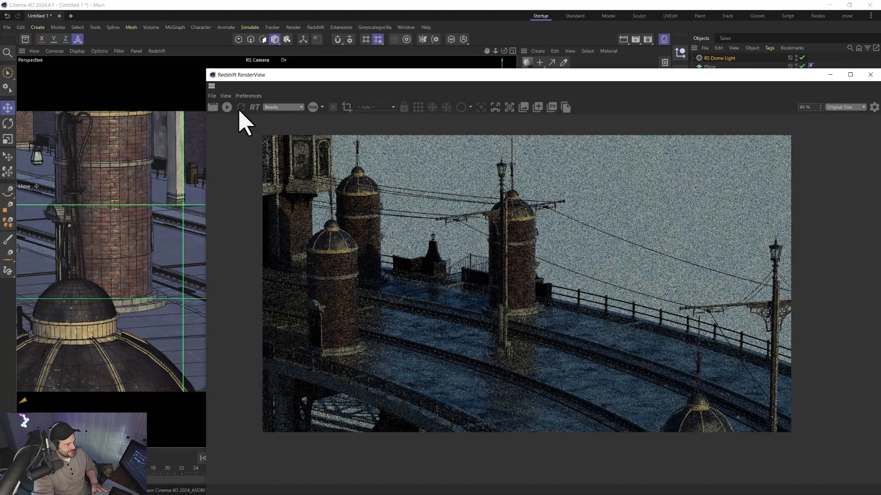
{"action": "left_click", "coordinate": [230, 109]}
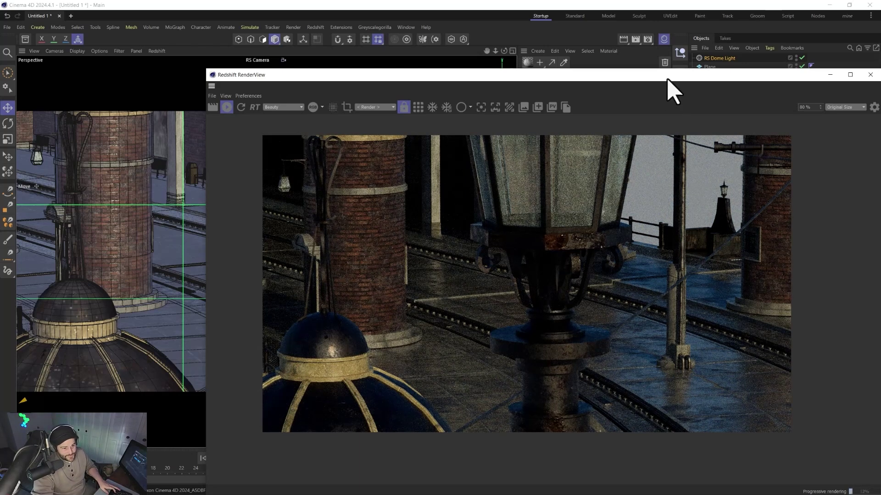
- Set the Reflectivity colour of the selected metal materials to a neutral grey with a value of 50%
{"action": "left_click_drag", "start_coordinate": [665, 78], "coordinate": [444, 78]}
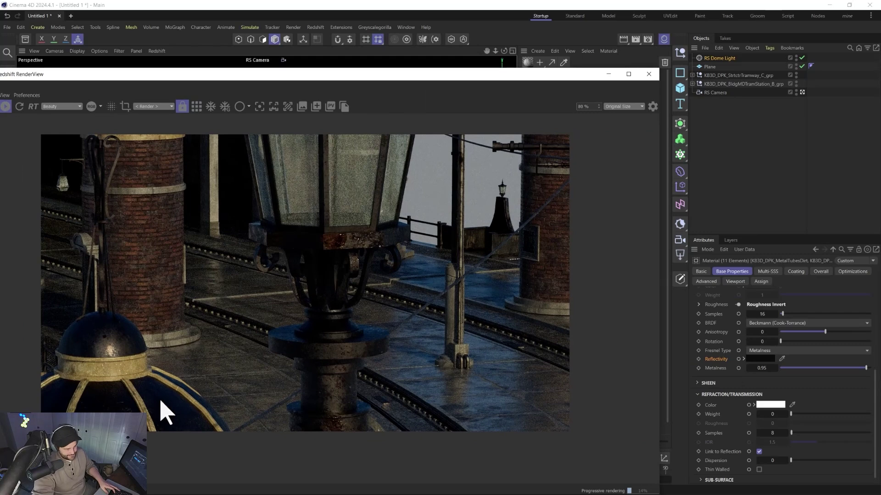
{"action": "left_click", "coordinate": [760, 358]}
{"action": "left_click_drag", "start_coordinate": [688, 435], "coordinate": [645, 415]}
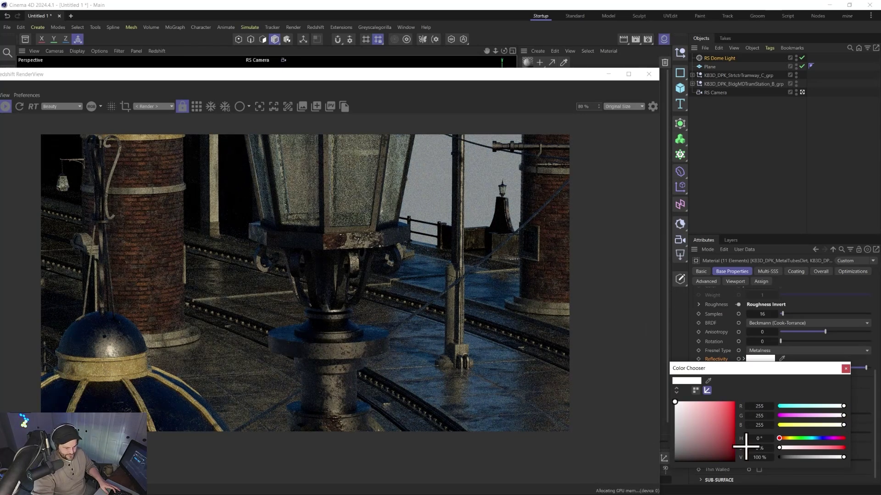
{"action": "double_click", "coordinate": [761, 457]}
{"action": "type", "text": "50"}
{"action": "key", "text": "Return"}
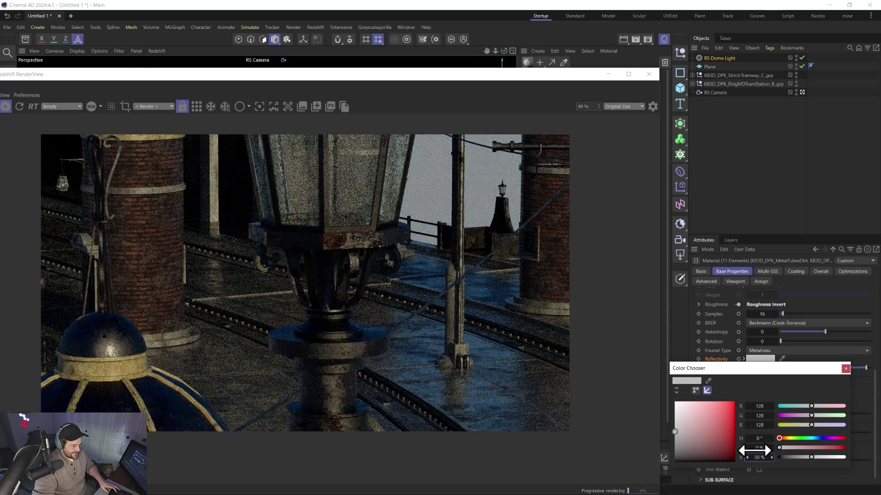
{"action": "left_click", "coordinate": [845, 369]}
- Examine the lamp's metal and glass in the updated render, and close the RenderView
{"action": "left_click_drag", "start_coordinate": [364, 71], "coordinate": [569, 53]}
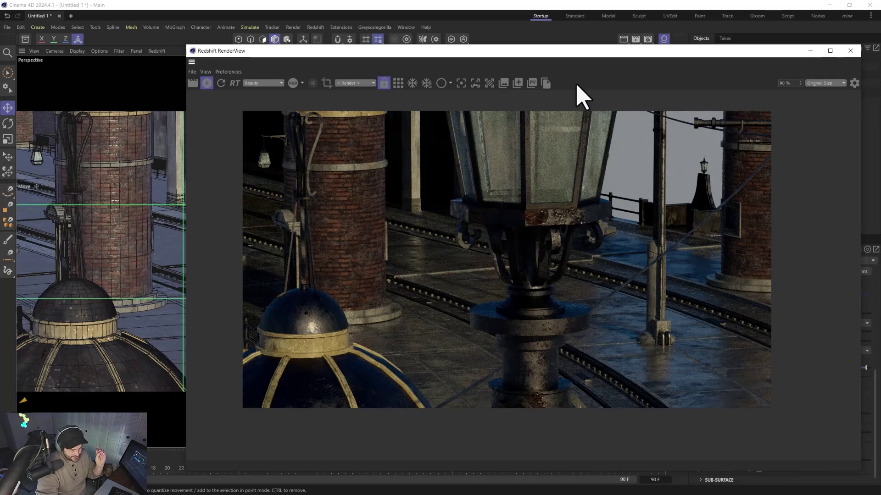
{"action": "left_click_drag", "start_coordinate": [569, 51], "coordinate": [178, 71]}
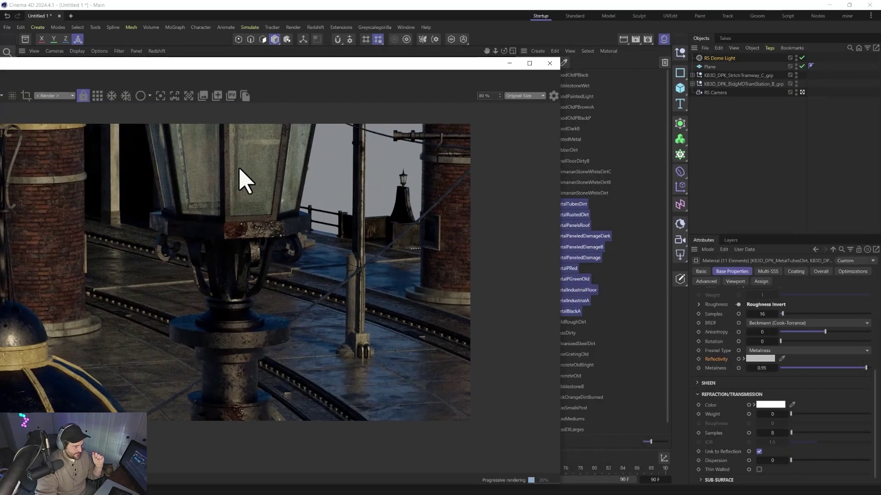
{"action": "left_click_drag", "start_coordinate": [452, 62], "coordinate": [410, 63]}
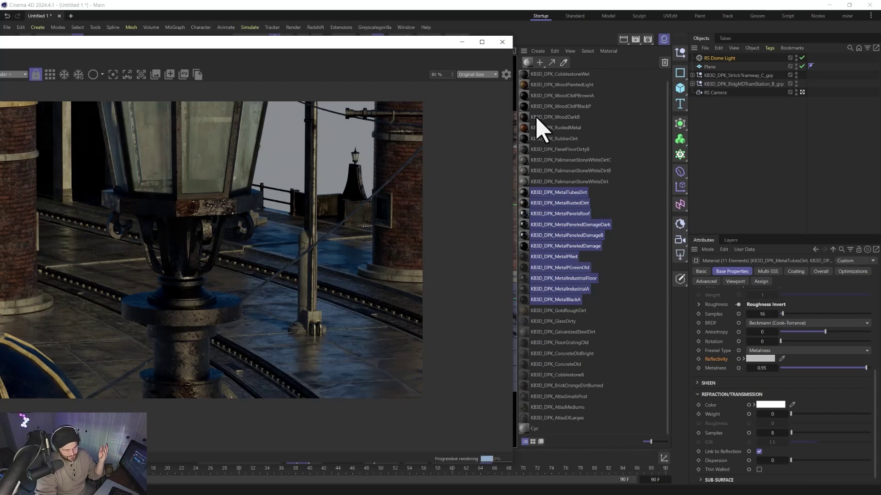
{"action": "left_click", "coordinate": [502, 41]}
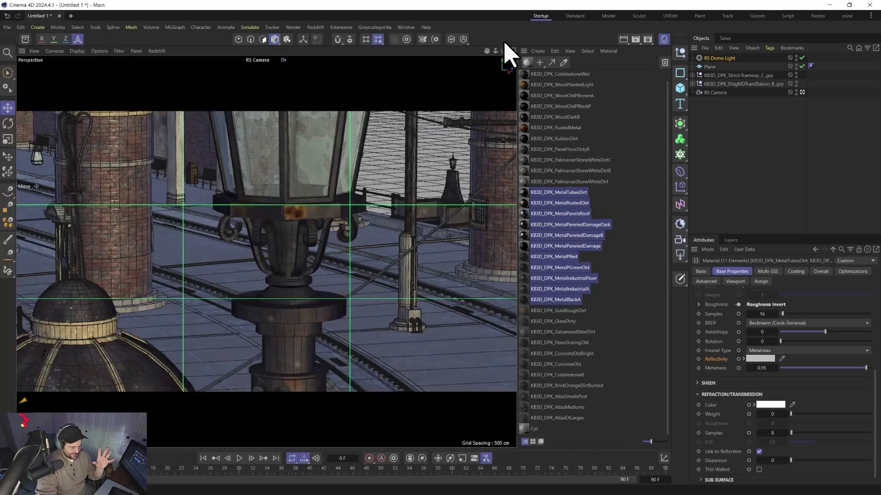
- Compare the reflection and refraction settings of the GlassDirty, MetalTubesDirt, GoldRoughDirt and FloorGratingOld materials
{"action": "left_click", "coordinate": [551, 321]}
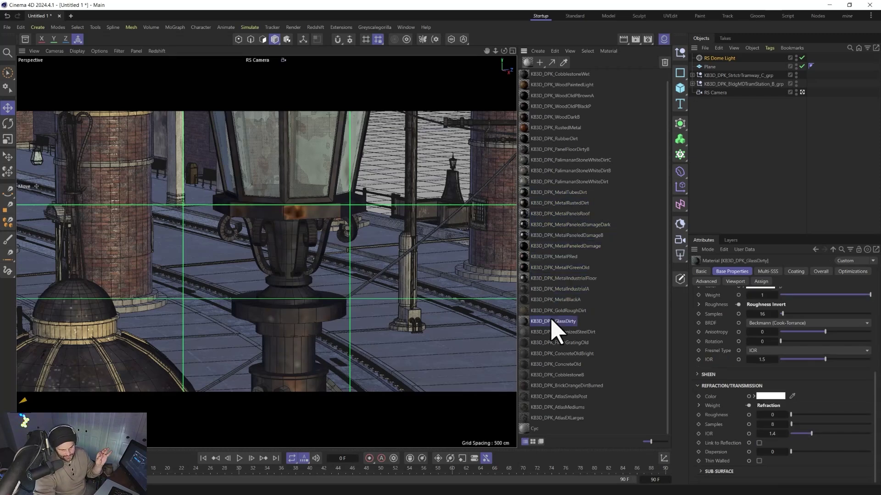
{"action": "scroll", "coordinate": [727, 371], "scroll_direction": "up", "scroll_amount": 3}
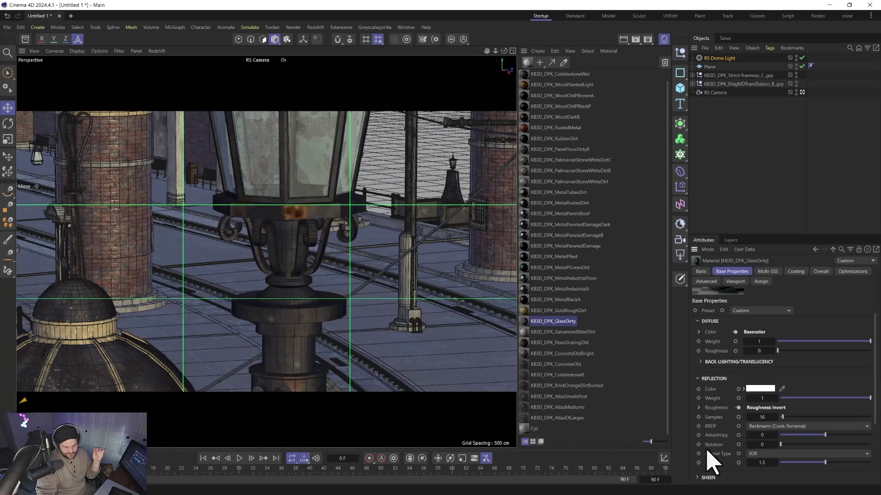
{"action": "scroll", "coordinate": [714, 454], "scroll_direction": "down", "scroll_amount": 3}
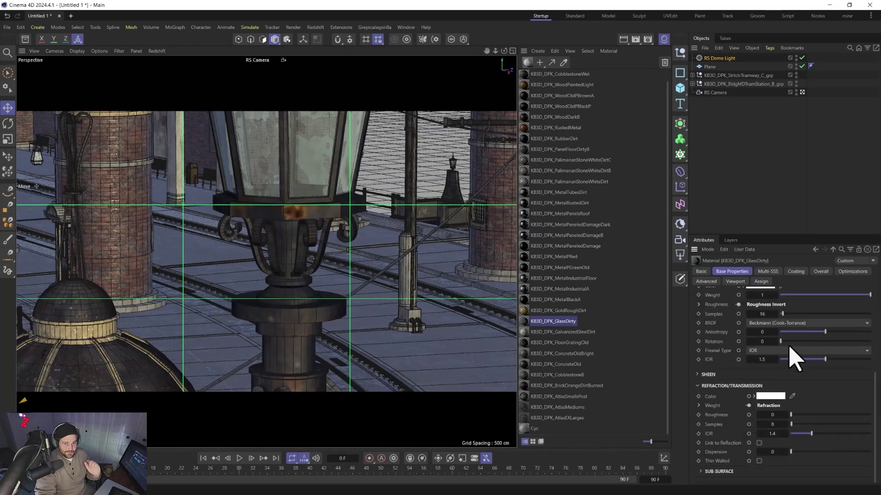
{"action": "left_click", "coordinate": [563, 194]}
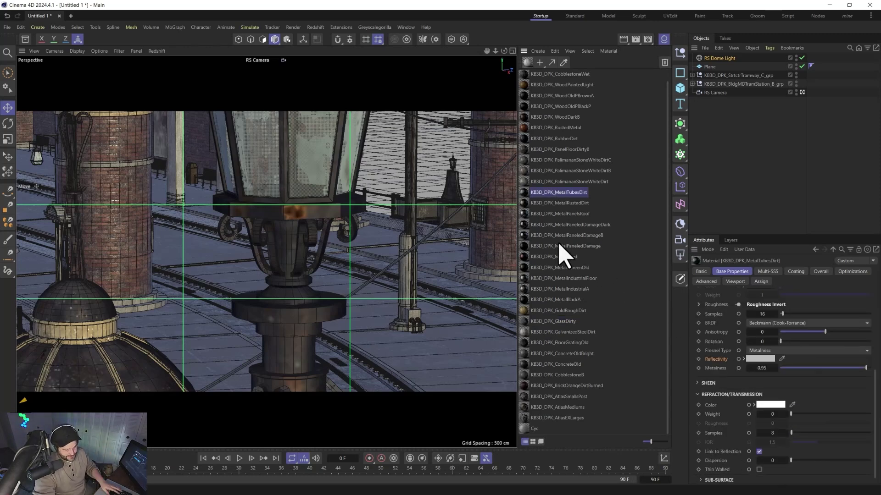
{"action": "left_click", "coordinate": [560, 311]}
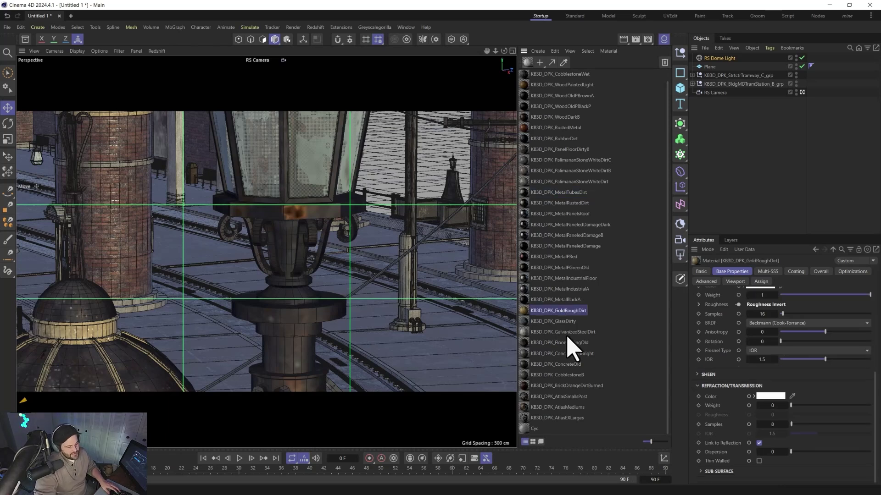
{"action": "left_click", "coordinate": [568, 344]}
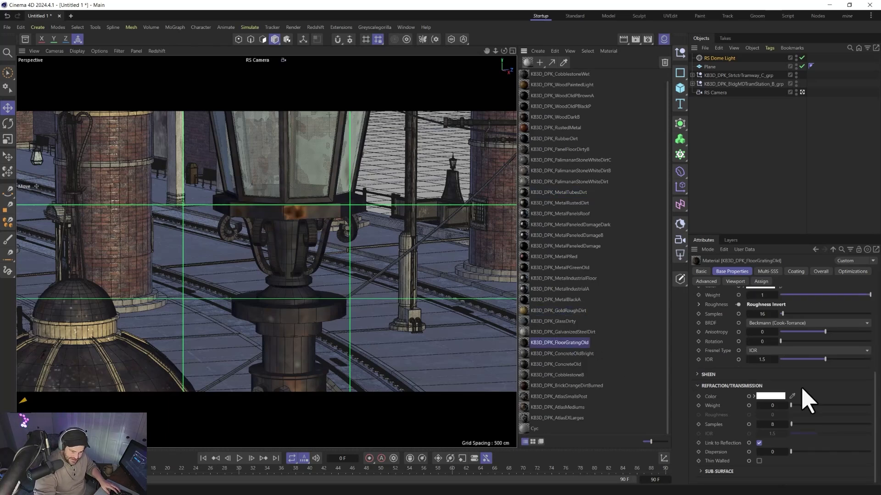
- Set the reflection IOR of the KB3D_DPK_CobblestoneB material to 1.224
{"action": "left_click", "coordinate": [565, 375]}
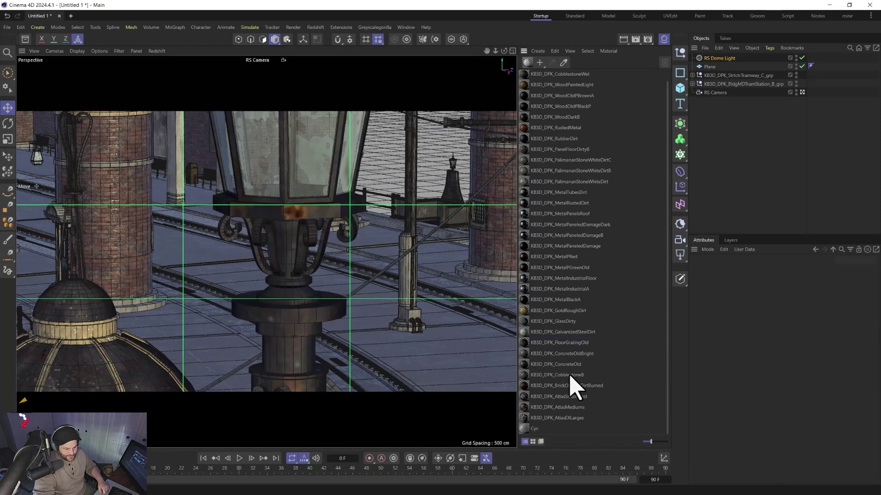
{"action": "scroll", "coordinate": [715, 426], "scroll_direction": "down", "scroll_amount": 5}
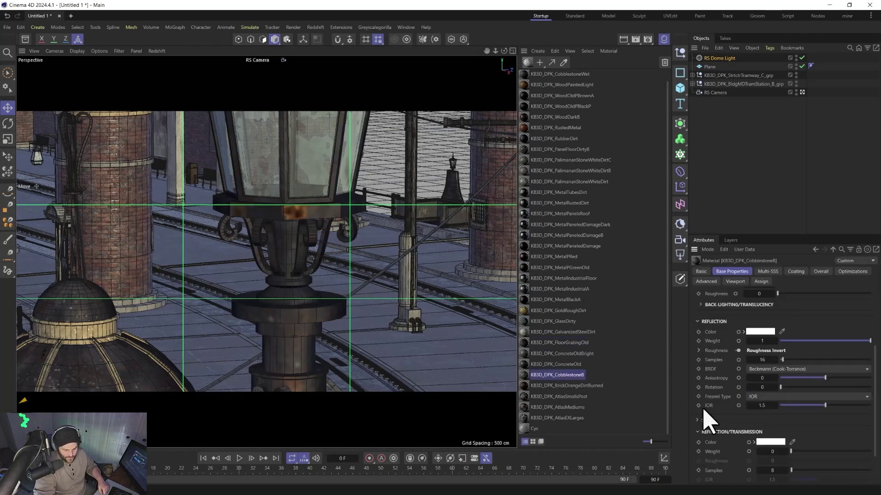
{"action": "left_click_drag", "start_coordinate": [824, 406], "coordinate": [818, 406]}
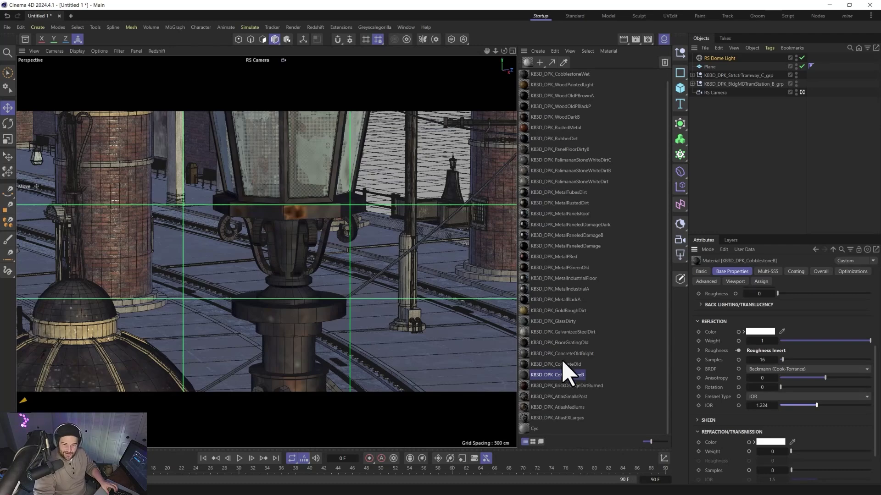
- Frame the station archway with the domed brick towers and render this view in Redshift RenderView
{"action": "left_click_drag", "start_coordinate": [344, 295], "coordinate": [354, 239], "text": "alt"}
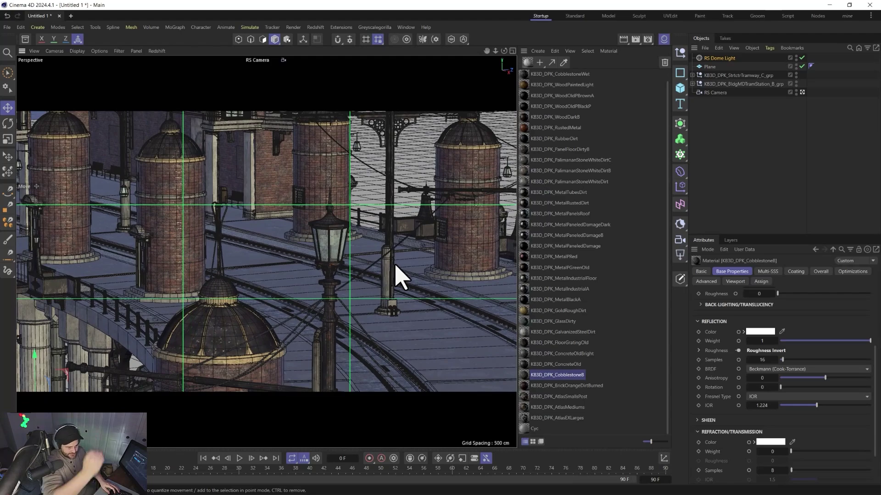
{"action": "left_click_drag", "start_coordinate": [413, 275], "coordinate": [323, 285], "text": "alt"}
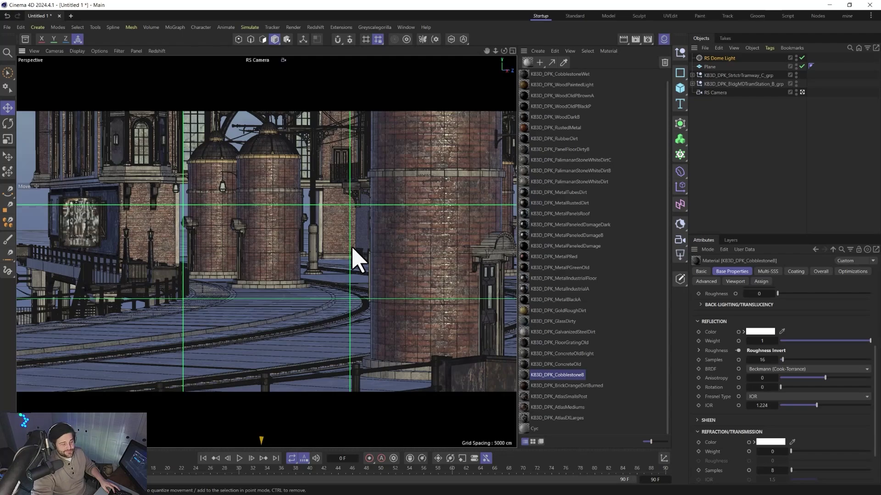
{"action": "scroll", "coordinate": [388, 313], "scroll_direction": "up", "scroll_amount": 10}
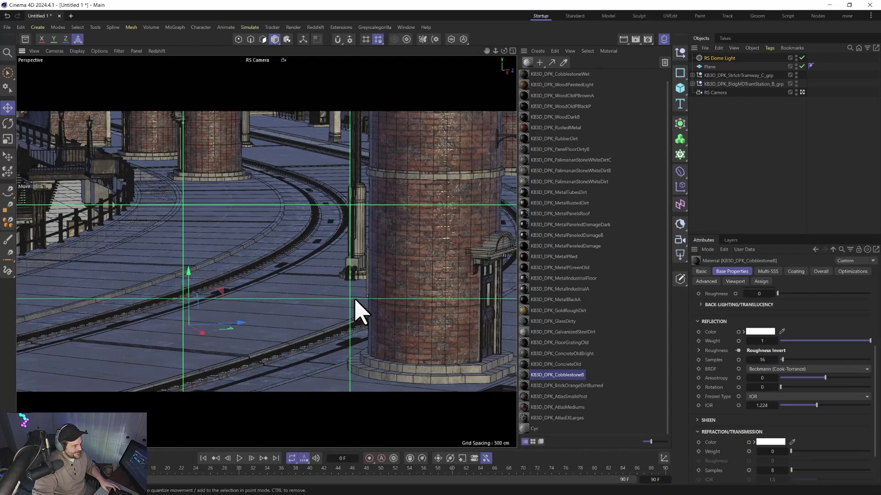
{"action": "scroll", "coordinate": [356, 303], "scroll_direction": "down", "scroll_amount": 10}
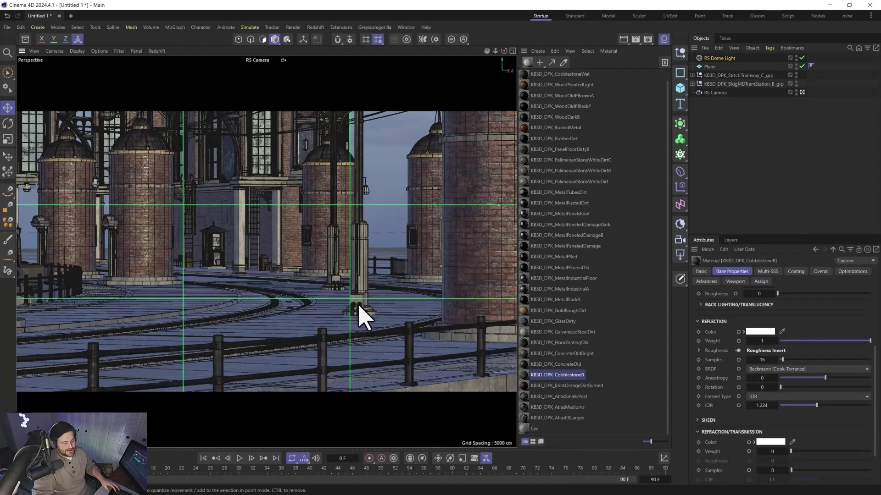
{"action": "left_click_drag", "start_coordinate": [304, 276], "coordinate": [328, 198], "text": "alt"}
{"action": "scroll", "coordinate": [301, 304], "scroll_direction": "up", "scroll_amount": 5}
{"action": "left_click_drag", "start_coordinate": [318, 38], "coordinate": [321, 106]}
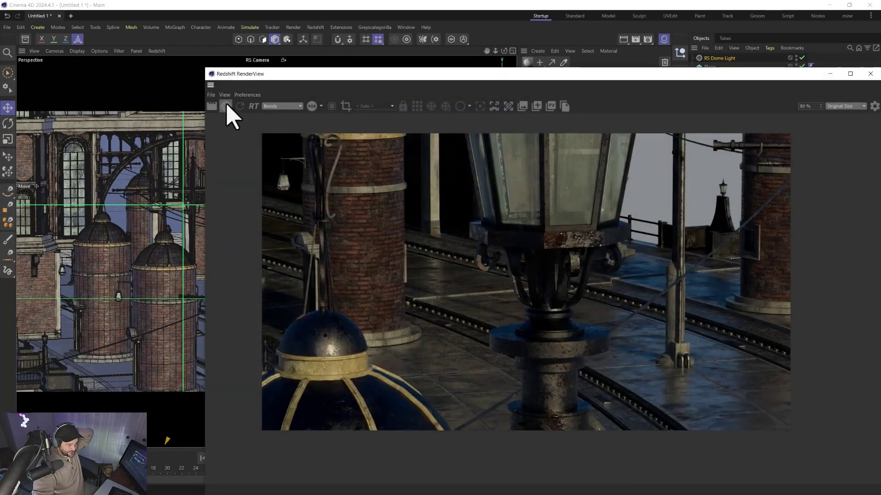
{"action": "left_click", "coordinate": [225, 106]}
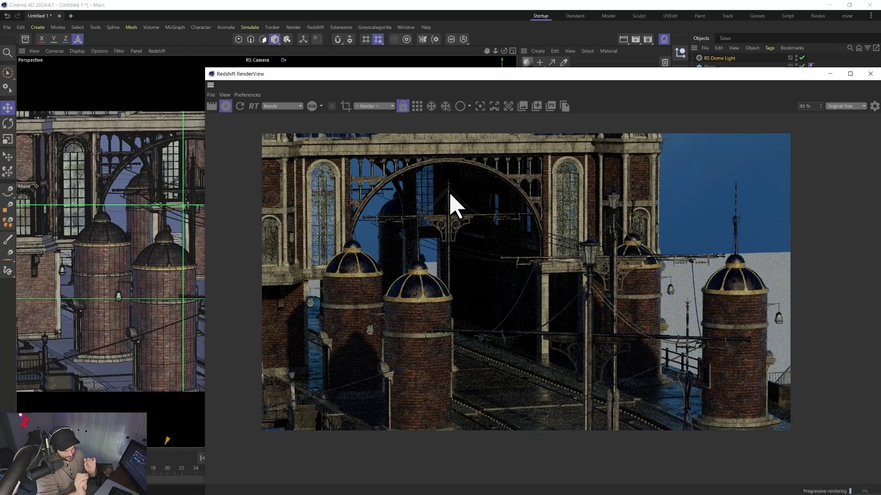
{"action": "scroll", "coordinate": [573, 286], "scroll_direction": "down", "scroll_amount": 1}
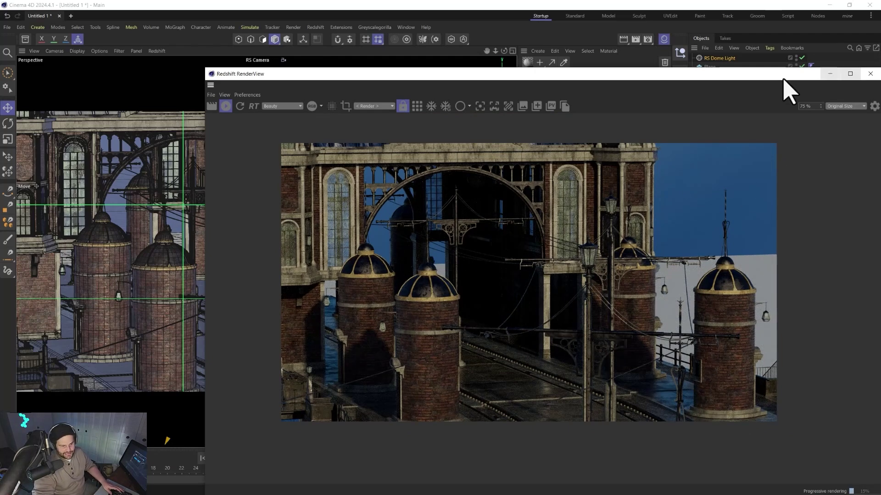
- Close the RenderView, switch to Cargo and import the CyberPunk Motorcycle from the vehicles into the Cinema 4D scene
{"action": "left_click_drag", "start_coordinate": [758, 76], "coordinate": [605, 76]}
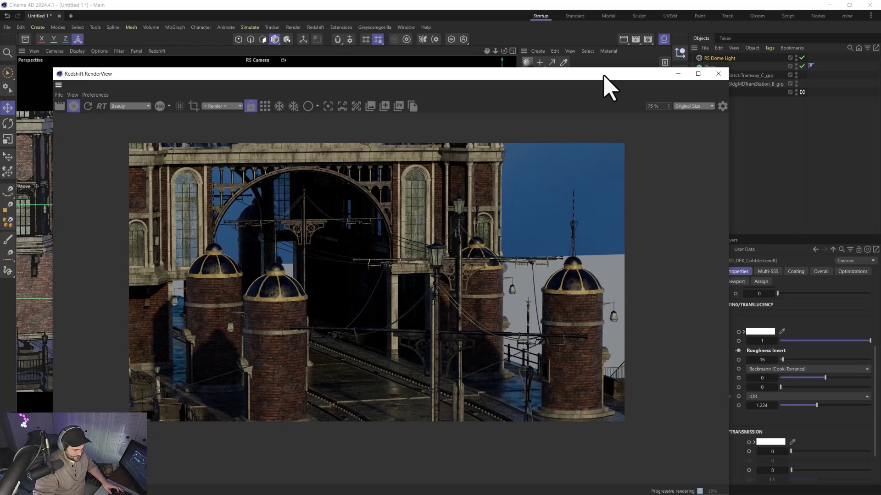
{"action": "left_click", "coordinate": [718, 74]}
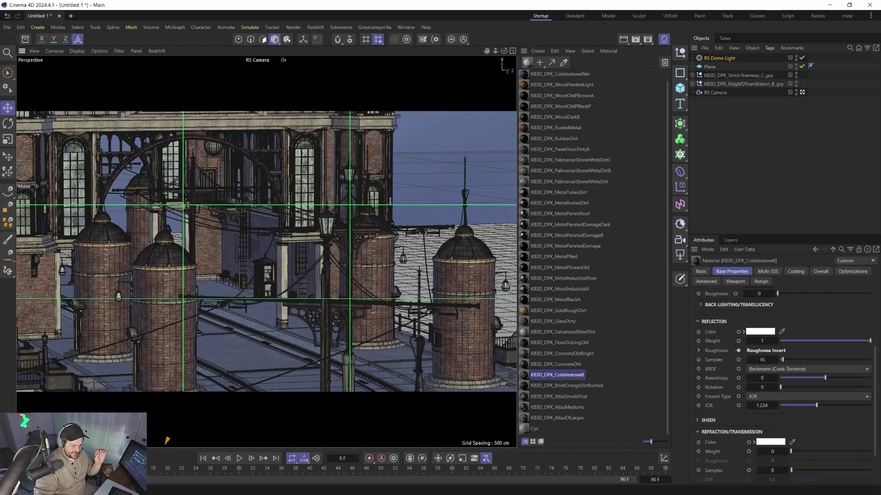
{"action": "key", "text": "super"}
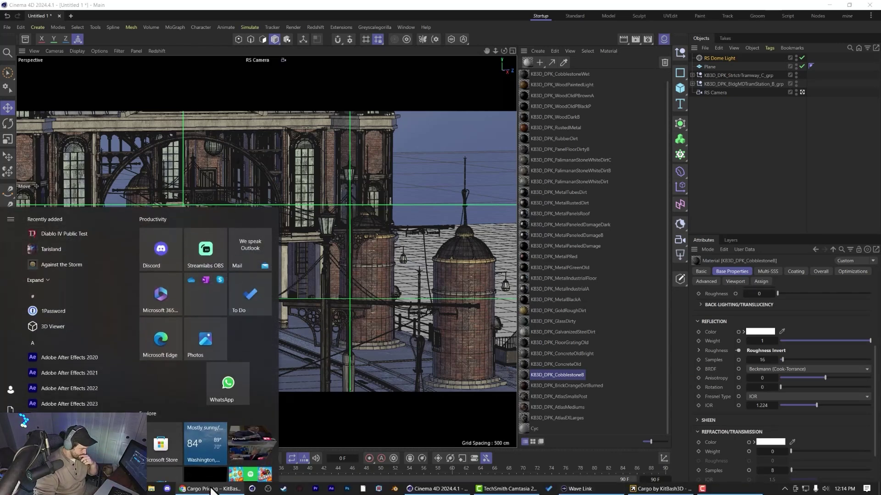
{"action": "left_click", "coordinate": [661, 489]}
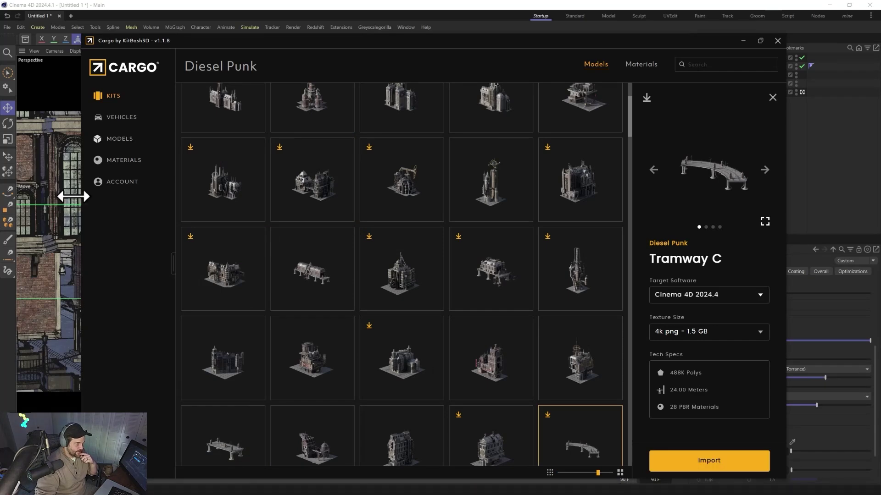
{"action": "left_click", "coordinate": [128, 118]}
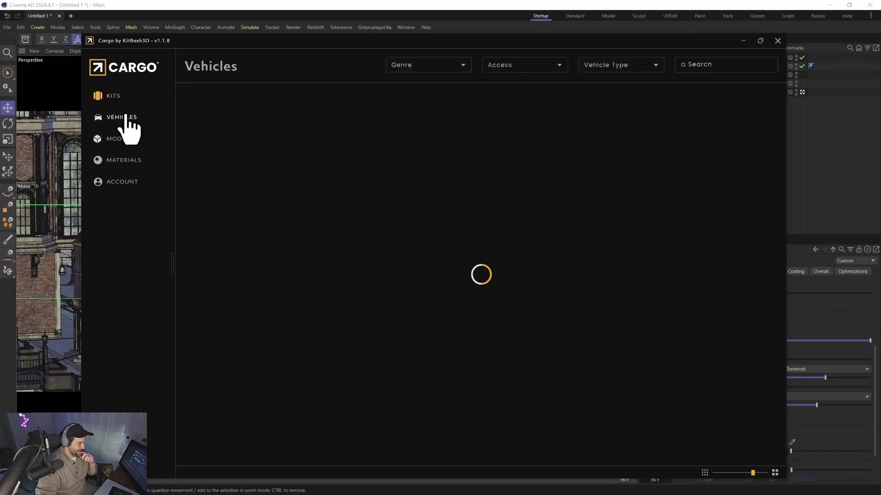
{"action": "scroll", "coordinate": [426, 248], "scroll_direction": "down", "scroll_amount": 15}
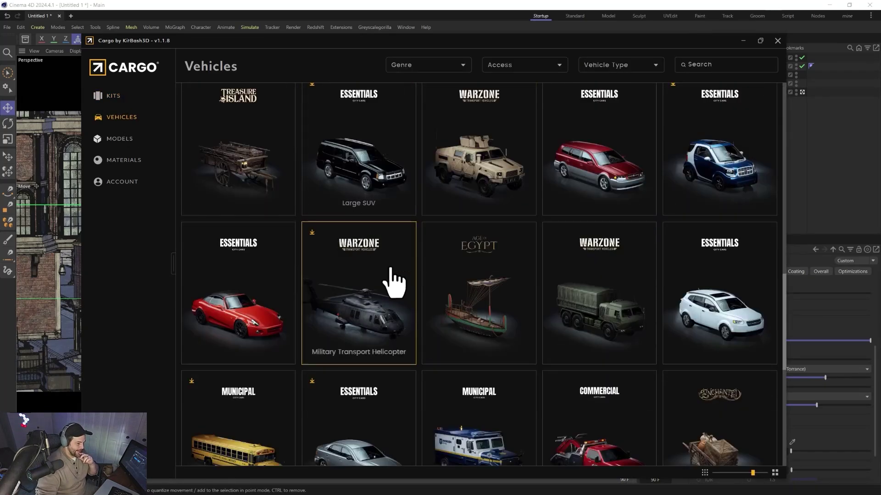
{"action": "scroll", "coordinate": [403, 272], "scroll_direction": "down", "scroll_amount": 5}
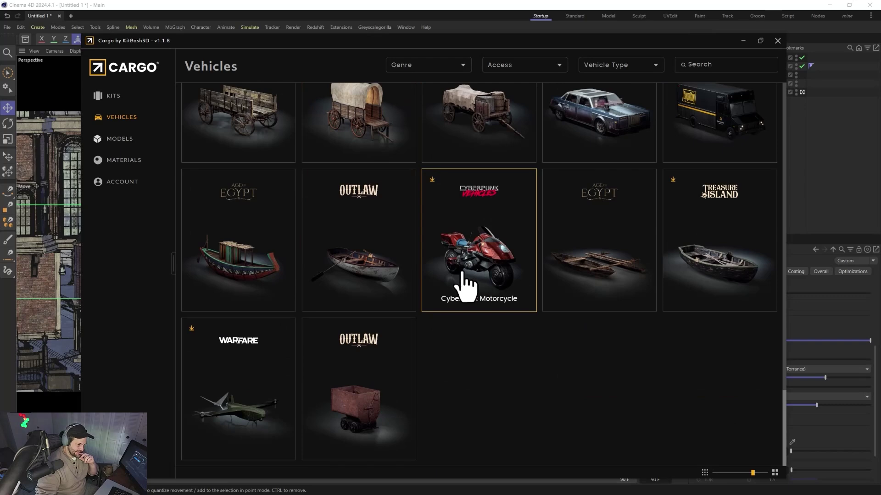
{"action": "left_click", "coordinate": [488, 285]}
{"action": "left_click", "coordinate": [676, 395]}
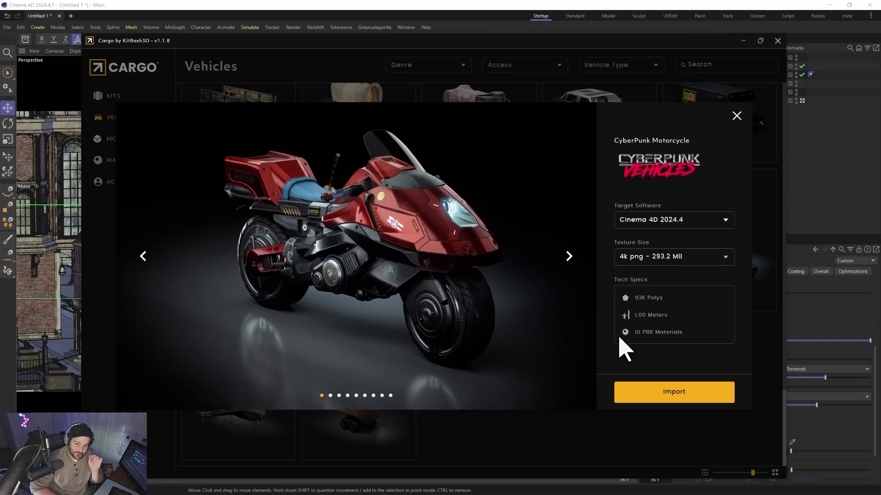
{"action": "left_click", "coordinate": [821, 165]}
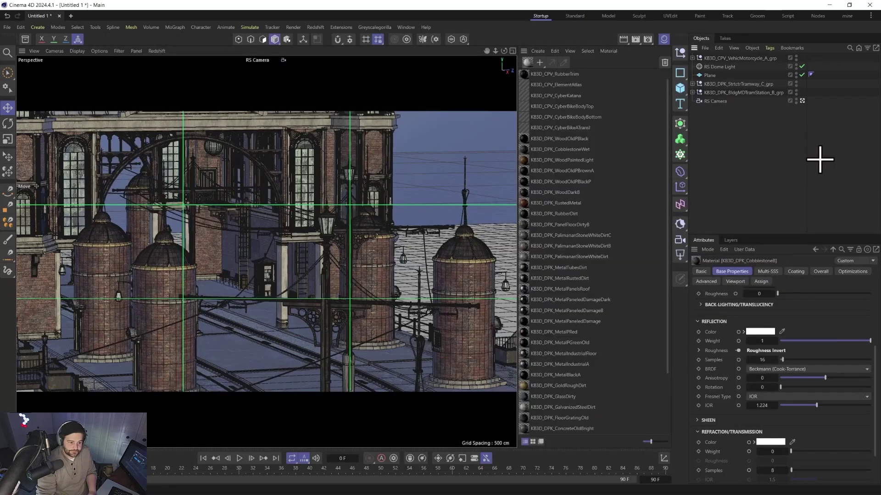
- Place the imported motorcycle group on the ground beside the rails, between the domed brick towers
{"action": "left_click", "coordinate": [752, 59]}
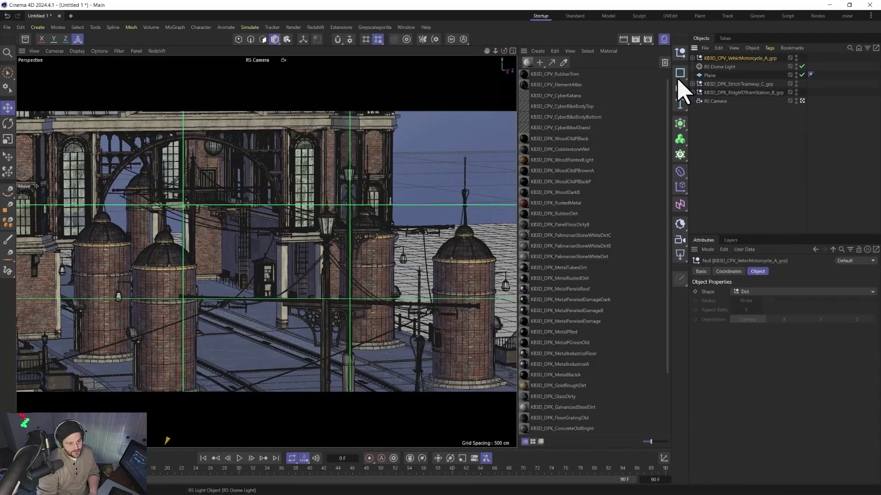
{"action": "left_click", "coordinate": [8, 156]}
{"action": "left_click_drag", "start_coordinate": [238, 351], "coordinate": [247, 355]}
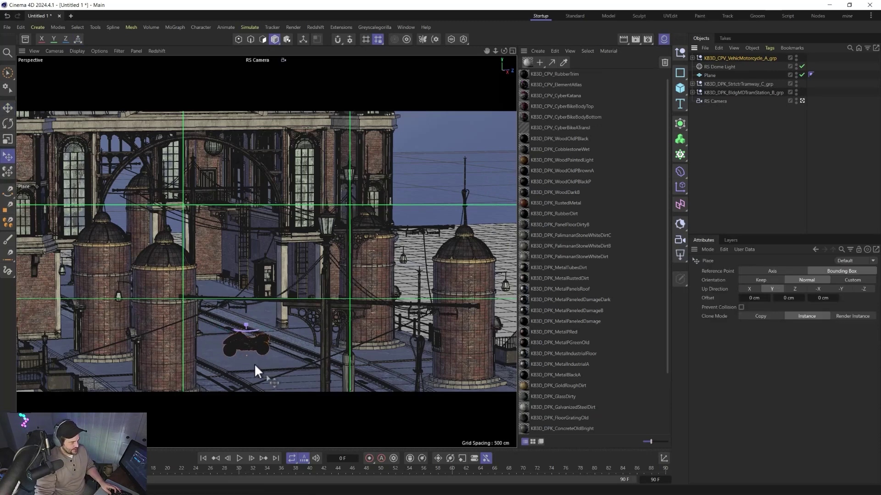
- Frame the motorcycle up close and turn it to a front three-quarter angle towards the camera
{"action": "scroll", "coordinate": [244, 354], "scroll_direction": "up", "scroll_amount": 10}
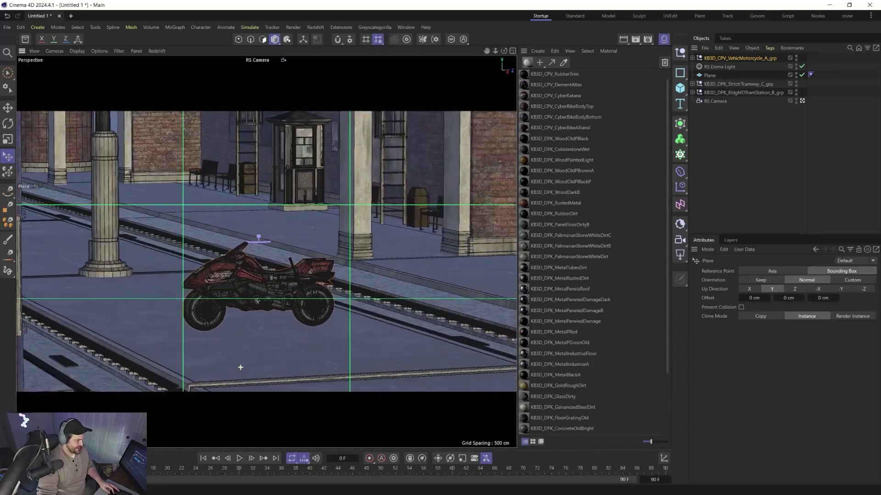
{"action": "scroll", "coordinate": [265, 329], "scroll_direction": "up", "scroll_amount": 5}
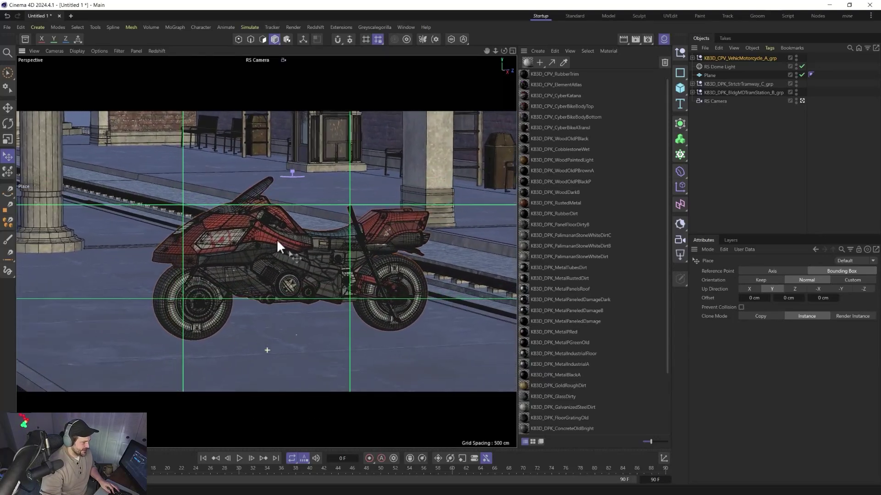
{"action": "scroll", "coordinate": [285, 261], "scroll_direction": "up", "scroll_amount": 5}
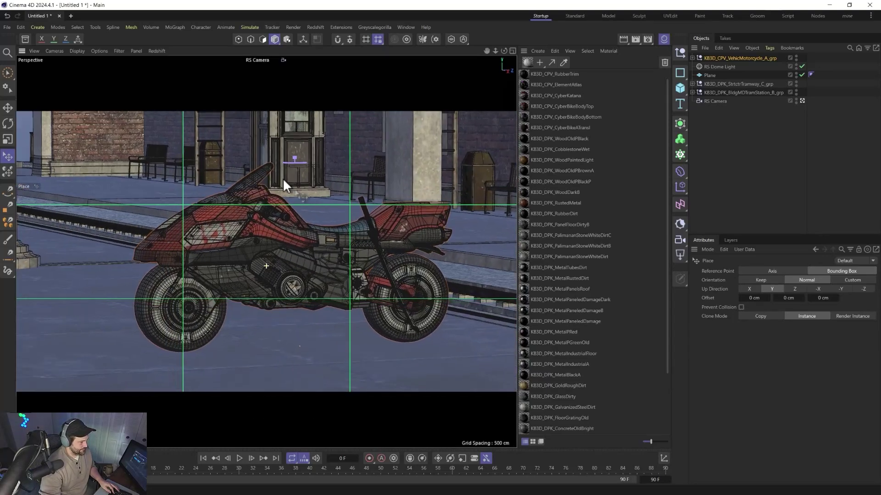
{"action": "scroll", "coordinate": [266, 247], "scroll_direction": "up", "scroll_amount": 10}
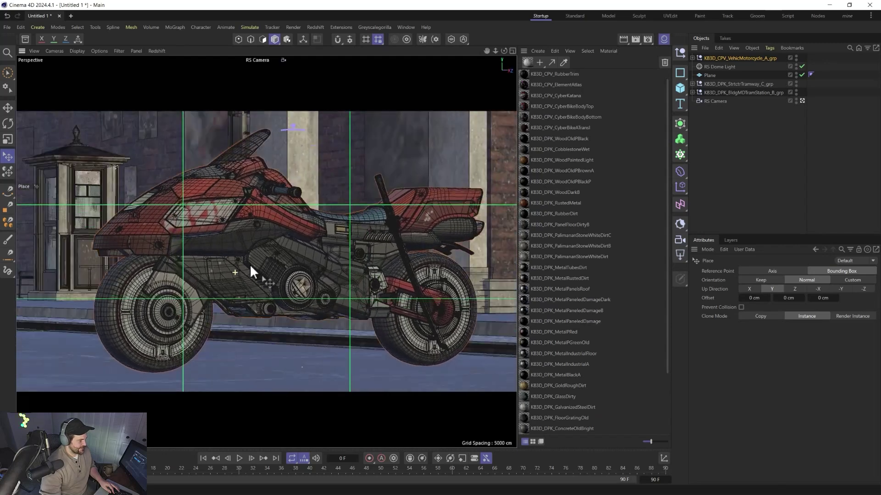
{"action": "scroll", "coordinate": [258, 321], "scroll_direction": "up", "scroll_amount": 10}
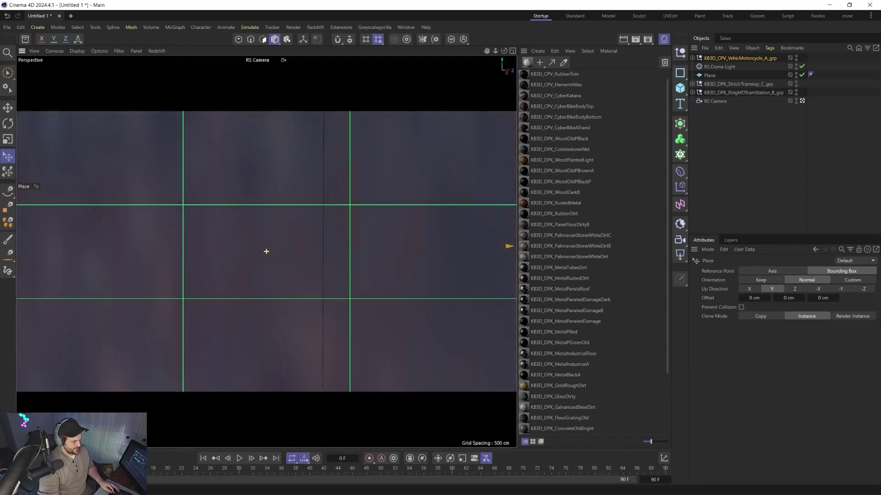
{"action": "right_click", "coordinate": [401, 259]}
{"action": "left_click", "coordinate": [338, 295]}
{"action": "scroll", "coordinate": [336, 289], "scroll_direction": "down", "scroll_amount": 5}
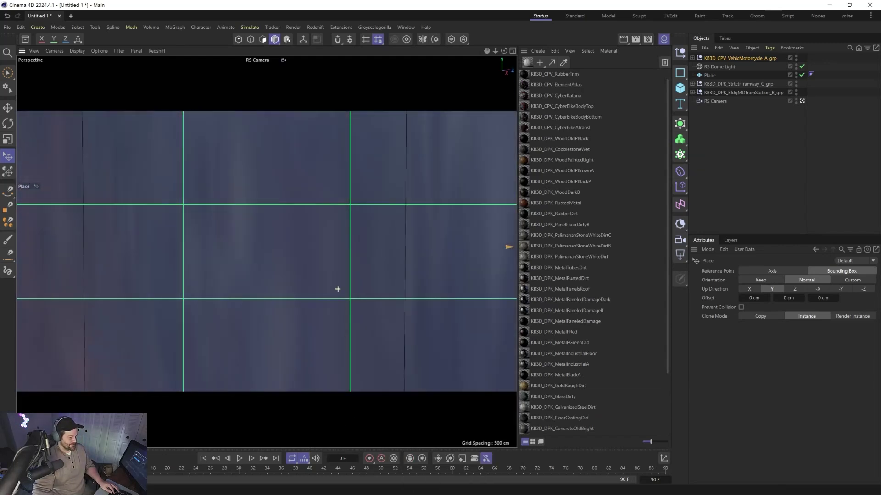
{"action": "scroll", "coordinate": [333, 282], "scroll_direction": "down", "scroll_amount": 10}
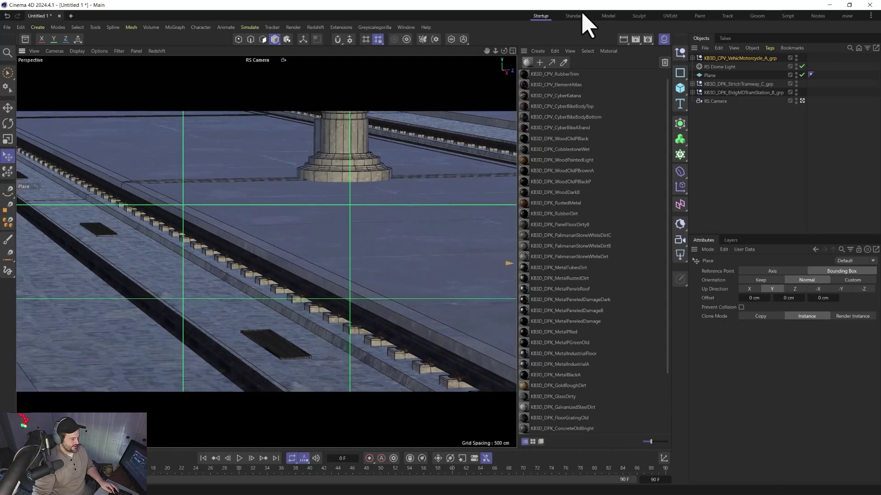
{"action": "key", "text": "o"}
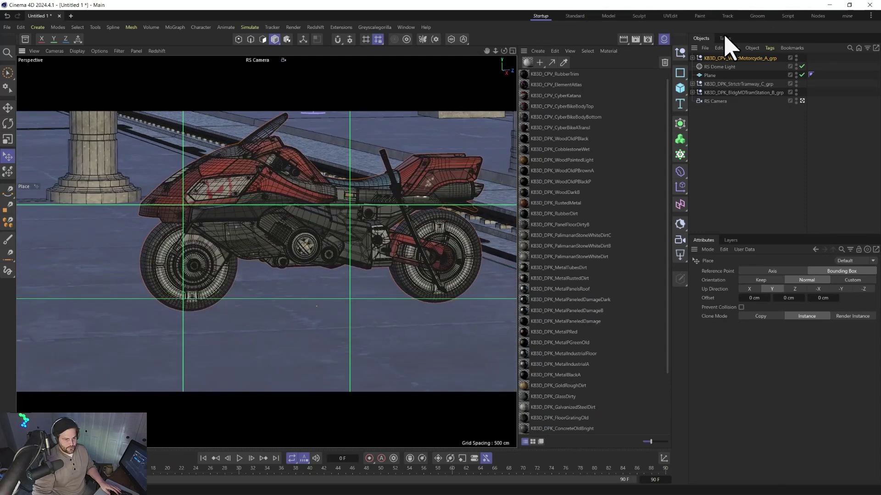
{"action": "key", "text": "r"}
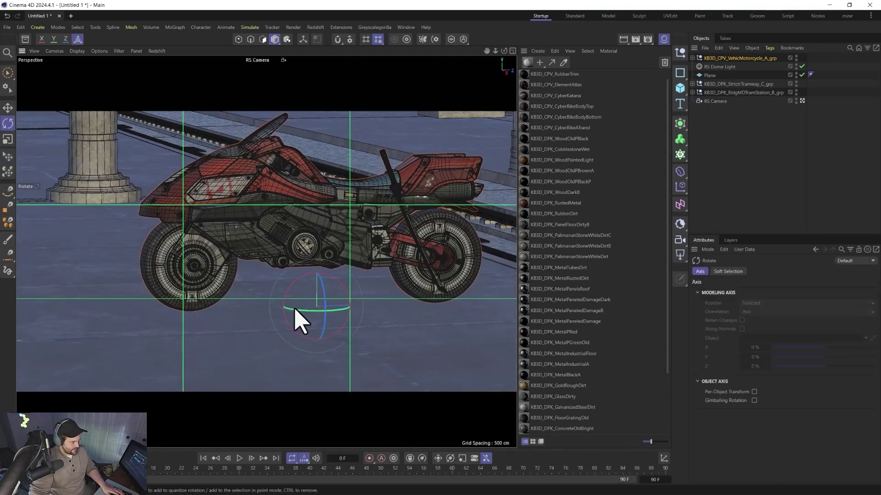
{"action": "left_click_drag", "start_coordinate": [295, 321], "coordinate": [293, 194]}
- Render the motorcycle in Redshift RenderView, dock the render beside the viewport and widen the material list
{"action": "left_click", "coordinate": [315, 27]}
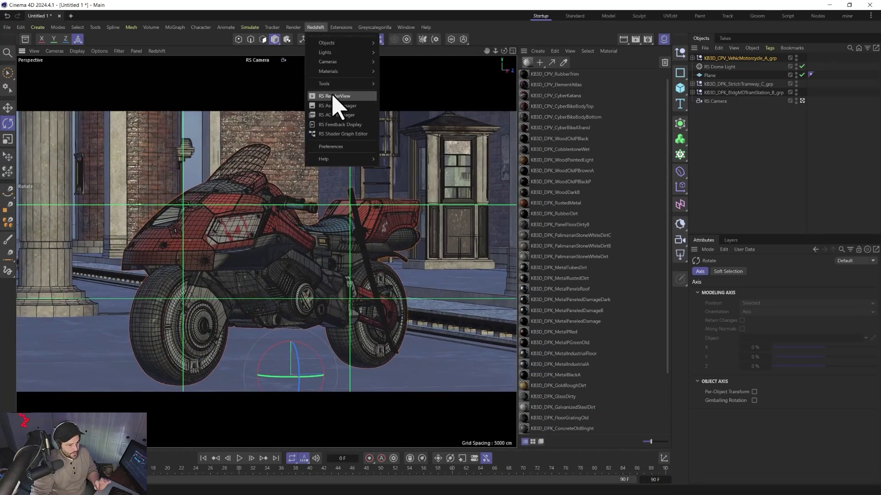
{"action": "left_click", "coordinate": [334, 101]}
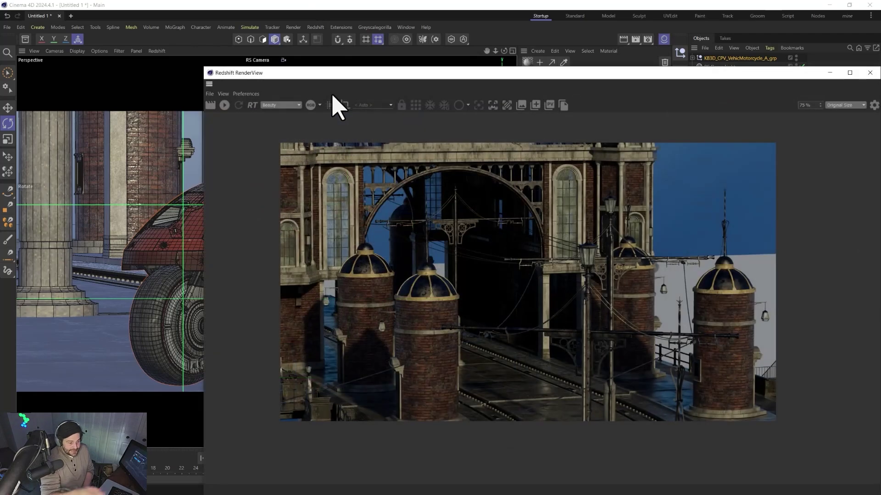
{"action": "left_click", "coordinate": [224, 105]}
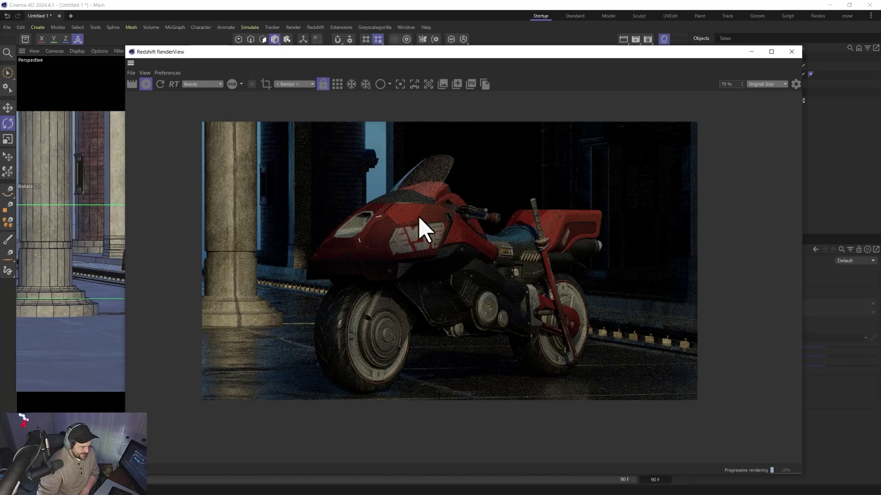
{"action": "left_click_drag", "start_coordinate": [566, 54], "coordinate": [649, 82]}
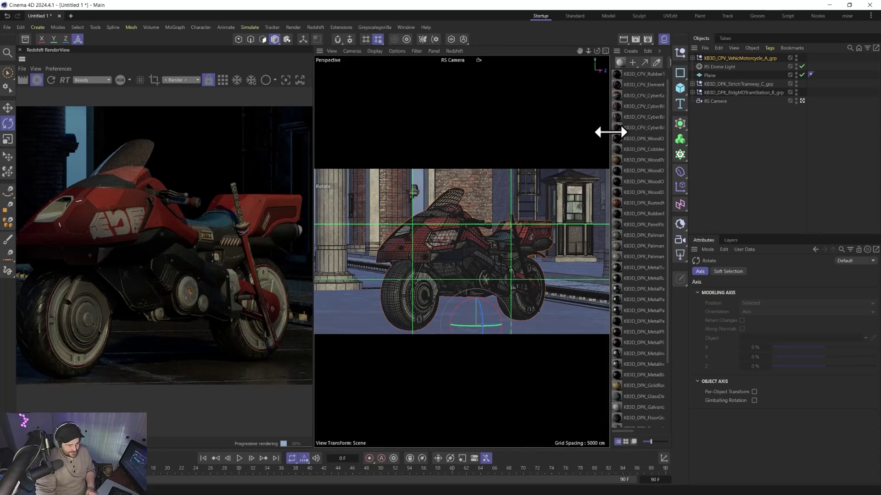
{"action": "left_click_drag", "start_coordinate": [610, 132], "coordinate": [545, 130]}
- Open the KB3D_CPV_CyberBikeBodyTop material in the Node Editor and bring its roughness nodes into view
{"action": "left_click", "coordinate": [593, 108]}
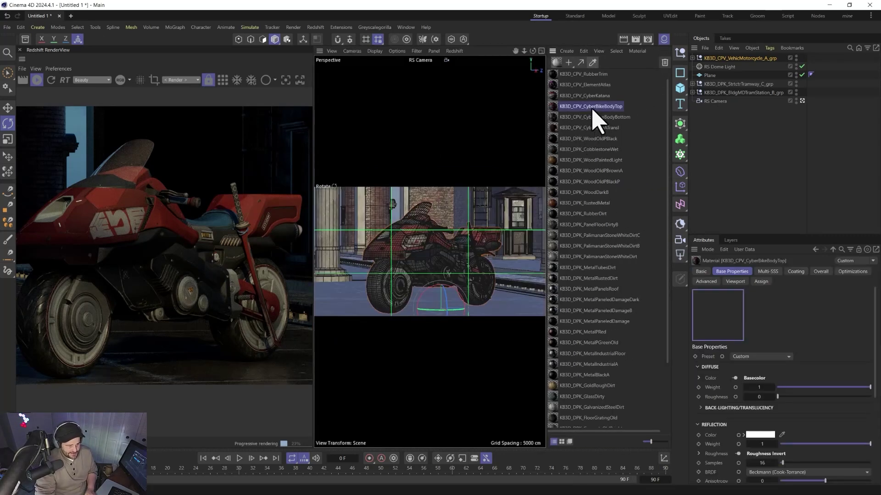
{"action": "double_click", "coordinate": [554, 107]}
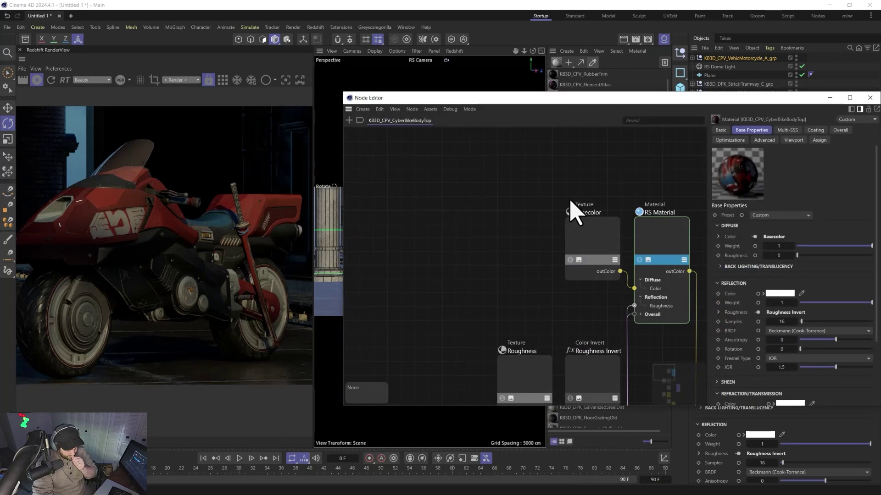
{"action": "scroll", "coordinate": [585, 305], "scroll_direction": "down", "scroll_amount": 2}
{"action": "middle_click_drag", "start_coordinate": [586, 304], "coordinate": [454, 275]}
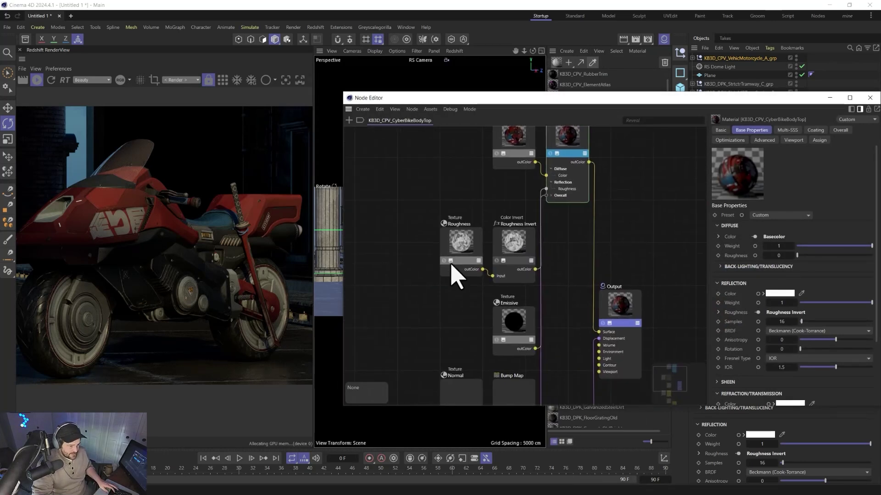
- Try to connect the Roughness texture directly to the RS Material's reflection roughness, bypassing the Roughness Invert node
{"action": "left_click_drag", "start_coordinate": [442, 233], "coordinate": [421, 214]}
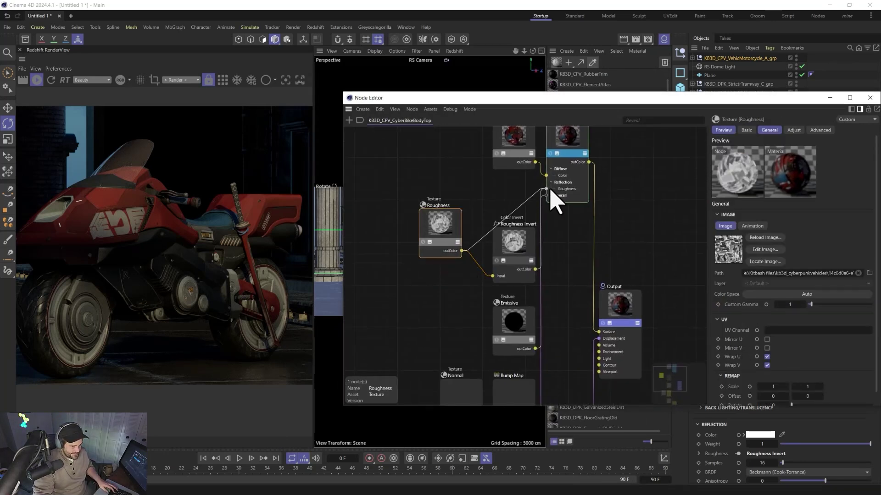
{"action": "left_click_drag", "start_coordinate": [555, 202], "coordinate": [548, 191]}
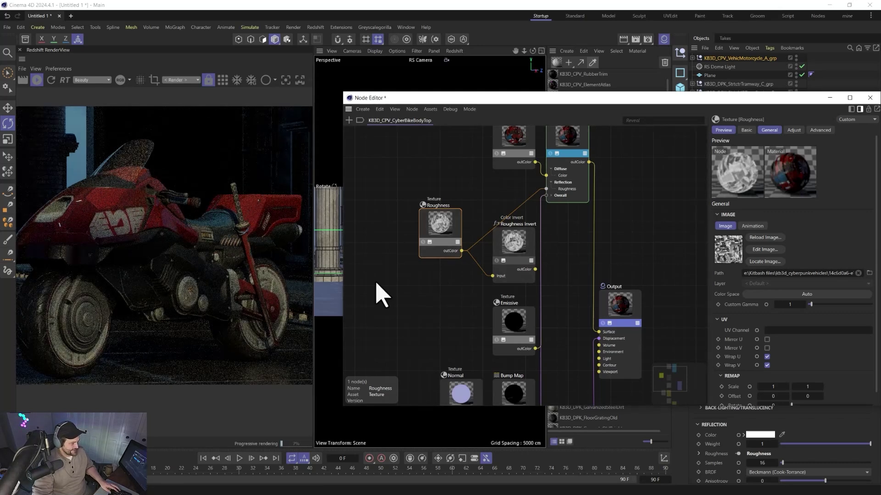
- Set the RS Material's Fresnel type to Metalness and raise its metalness to 1
{"action": "left_click", "coordinate": [575, 173]}
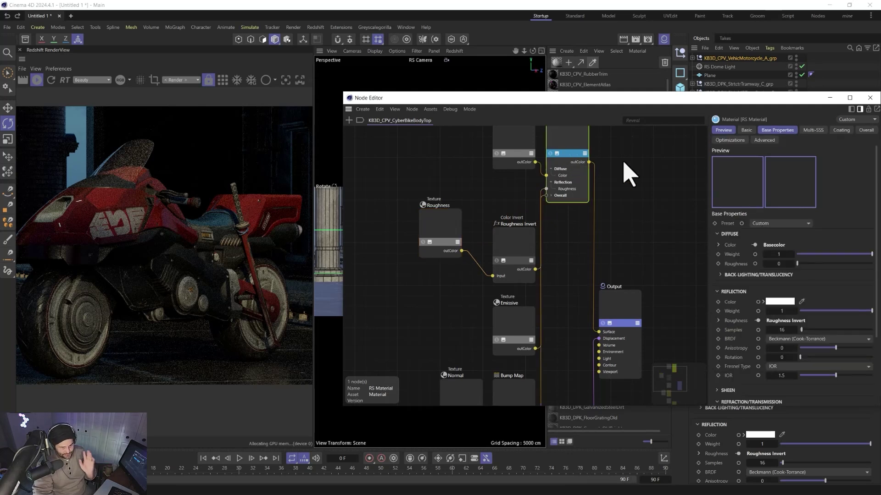
{"action": "left_click", "coordinate": [789, 366]}
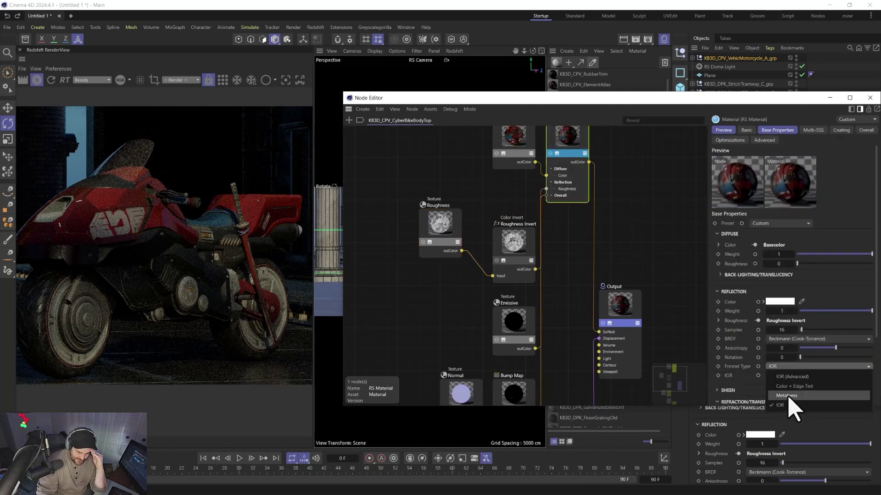
{"action": "left_click", "coordinate": [794, 404]}
{"action": "left_click", "coordinate": [782, 375]}
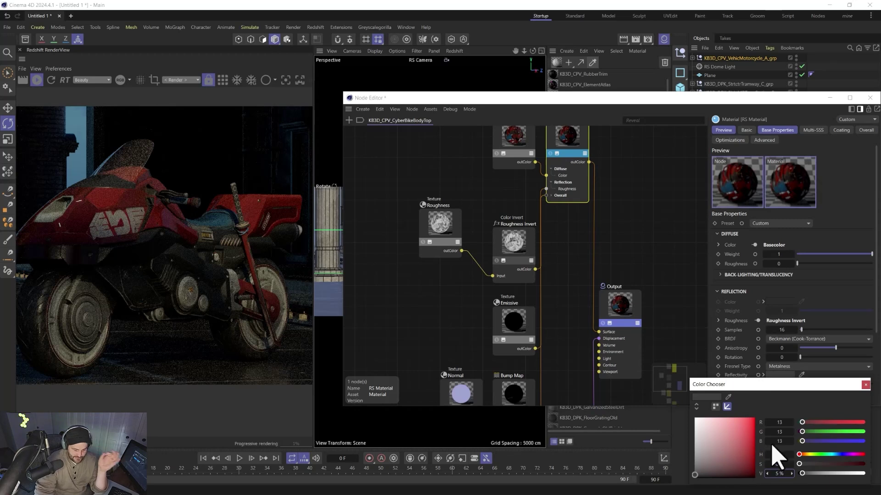
{"action": "left_click", "coordinate": [866, 385]}
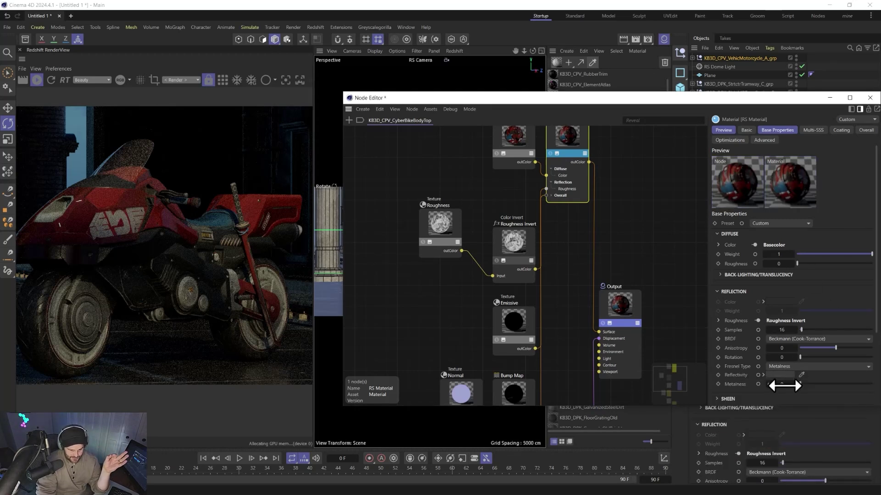
{"action": "left_click_drag", "start_coordinate": [782, 384], "coordinate": [800, 384]}
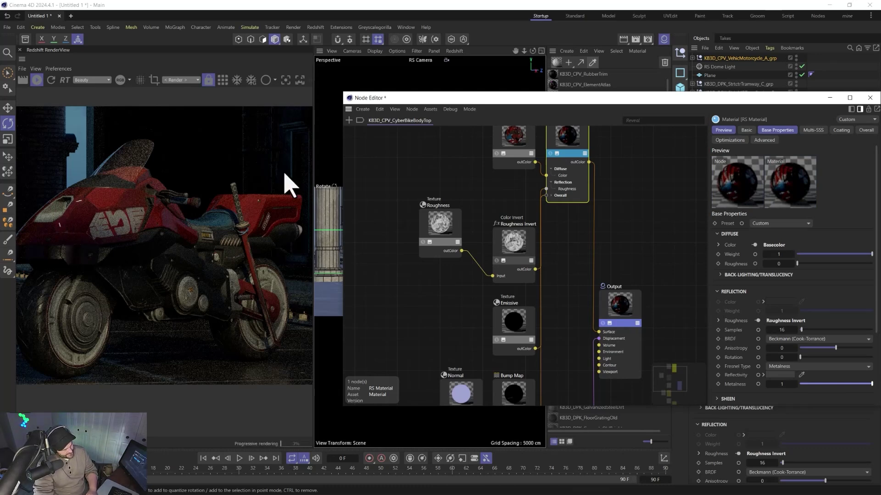
- Set the RS Material's reflectivity colour to a brightness value of 50, check the Roughness texture node and close the Node Editor
{"action": "left_click", "coordinate": [780, 375]}
{"action": "type", "text": "50"}
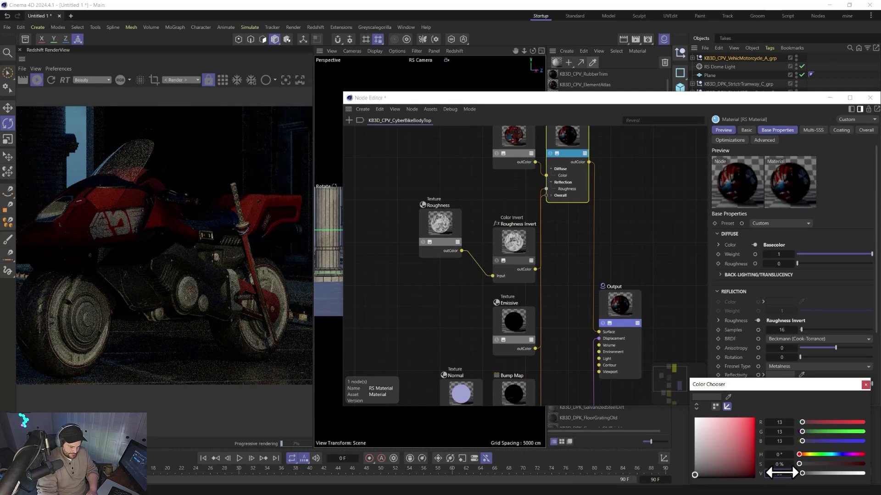
{"action": "key", "text": "Return"}
{"action": "left_click", "coordinate": [864, 385]}
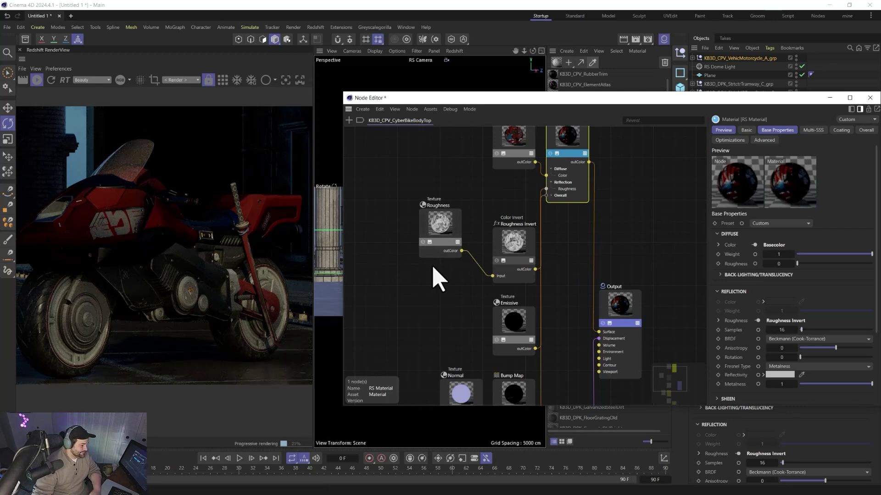
{"action": "left_click", "coordinate": [445, 233]}
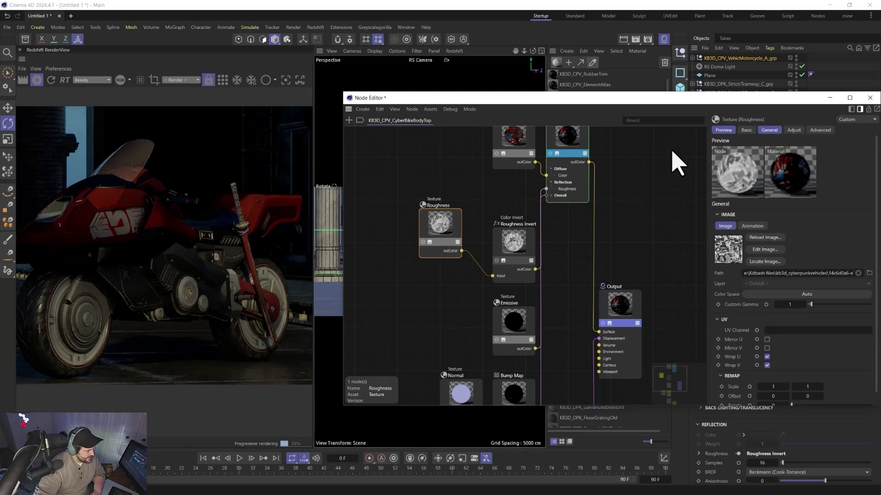
{"action": "left_click", "coordinate": [870, 97]}
- Delete the motorcycle materials from KB3D_CPV_RubberTrim through KB3D_CPV_CyberBikeATransl, along with the motorcycle group
{"action": "left_click", "coordinate": [584, 74]}
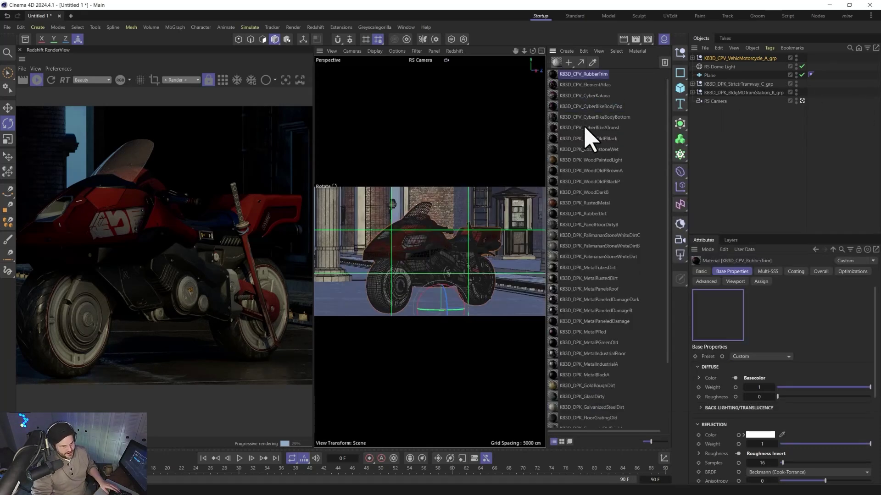
{"action": "left_click", "coordinate": [579, 130], "text": "shift"}
{"action": "key", "text": "Delete"}
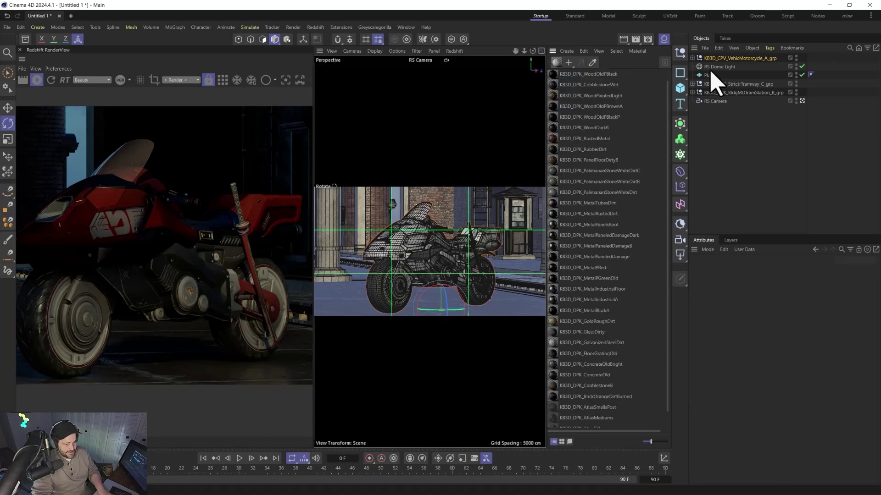
{"action": "left_click", "coordinate": [715, 59]}
{"action": "key", "text": "Delete"}
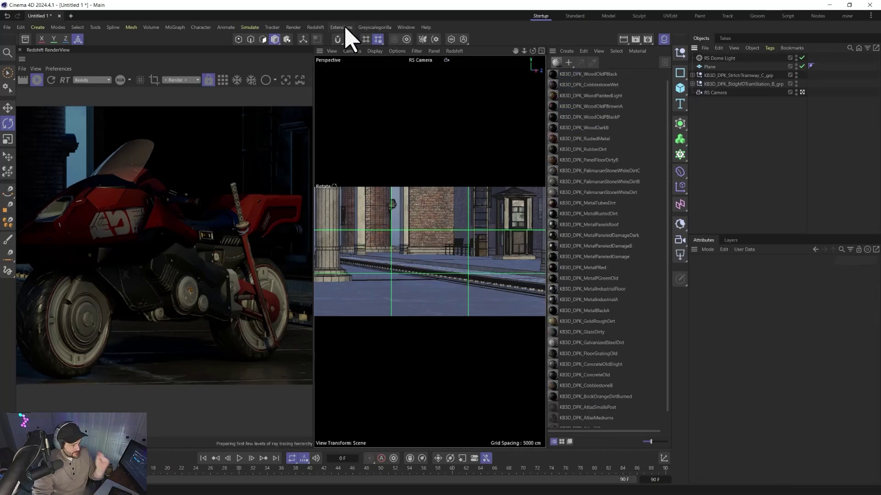
{"action": "left_click", "coordinate": [342, 28]}
{"action": "left_click", "coordinate": [367, 194]}
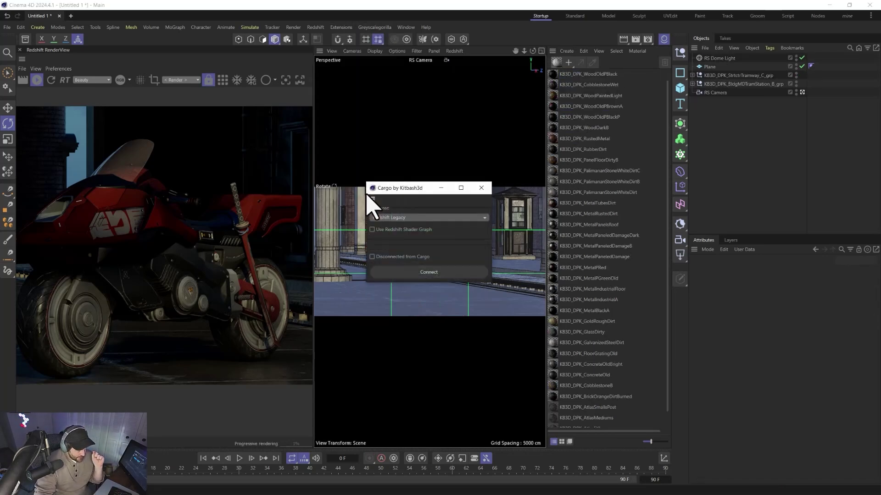
{"action": "left_click", "coordinate": [403, 218]}
{"action": "left_click", "coordinate": [416, 266]}
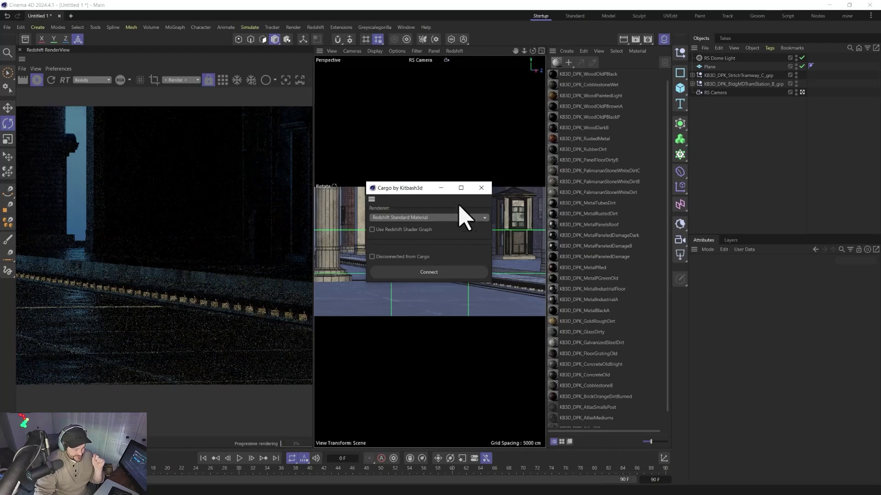
{"action": "left_click", "coordinate": [481, 188]}
- Connect the scene to Cargo with Redshift Standard Material as the renderer and stop the live render
{"action": "left_click", "coordinate": [342, 28]}
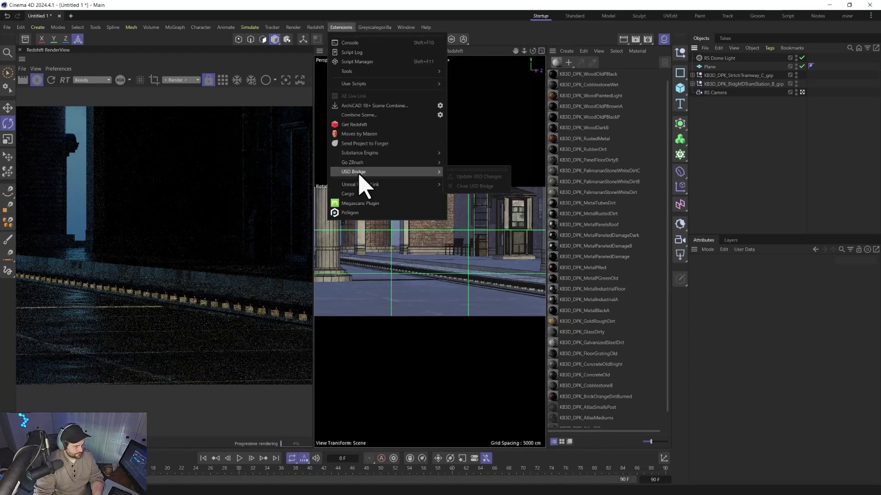
{"action": "left_click", "coordinate": [367, 194]}
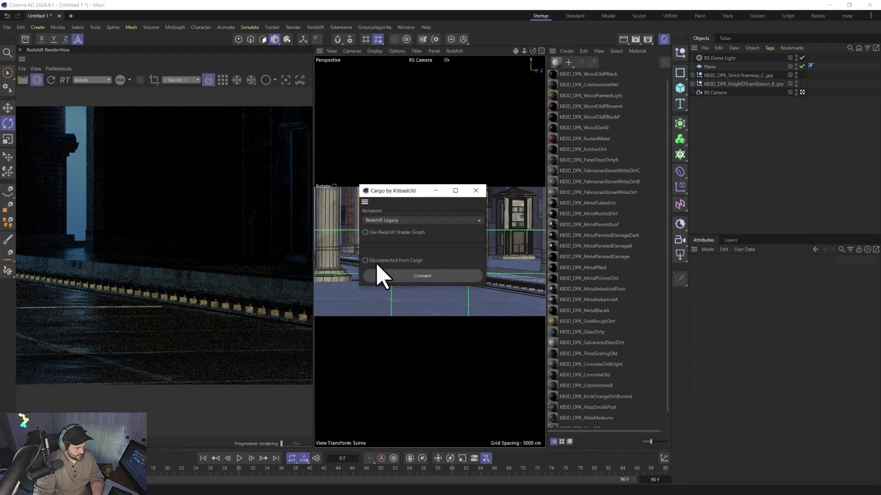
{"action": "left_click", "coordinate": [376, 260]}
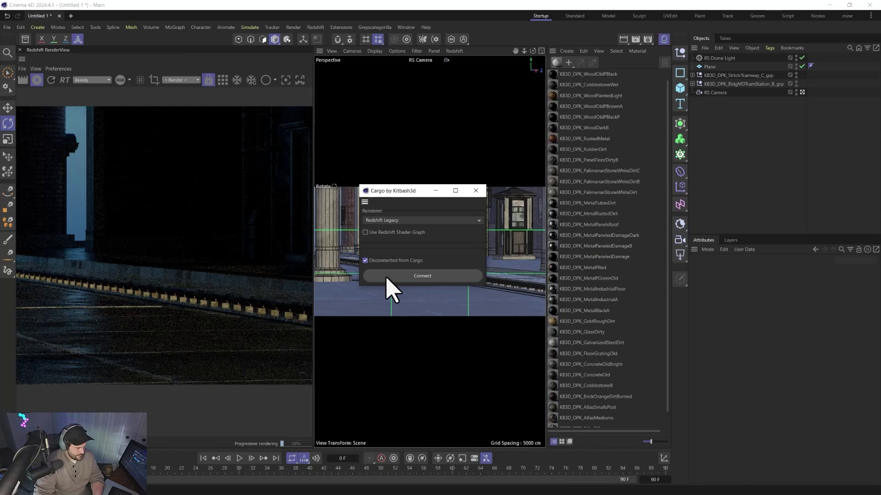
{"action": "left_click", "coordinate": [411, 221]}
{"action": "left_click", "coordinate": [402, 269]}
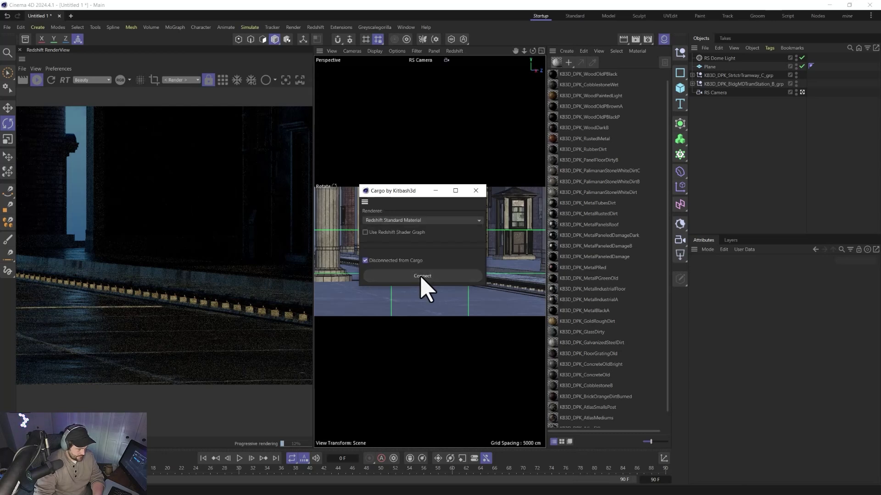
{"action": "left_click", "coordinate": [409, 274]}
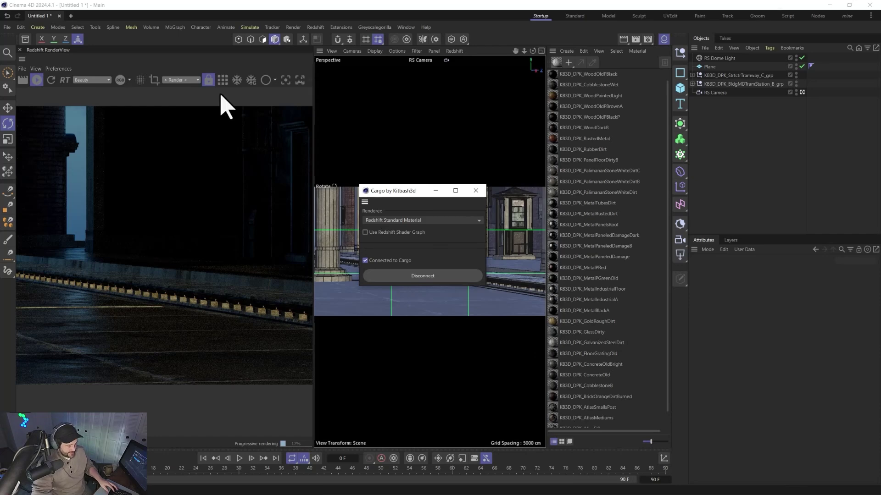
{"action": "left_click", "coordinate": [36, 80]}
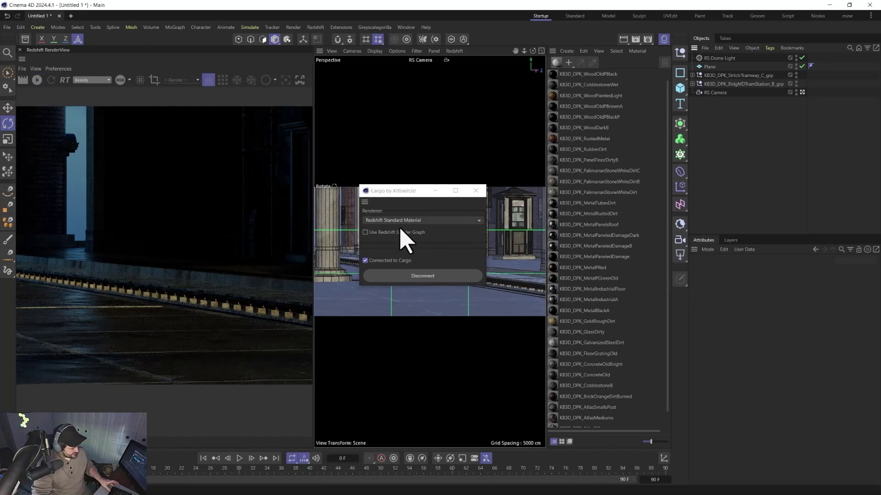
- Switch to Cargo, import the CyberPunk Motorcycle with 4k png textures for Cinema 4D 2024.4, and minimise the connector window
{"action": "key", "text": "super"}
{"action": "left_click", "coordinate": [683, 489]}
{"action": "left_click", "coordinate": [683, 392]}
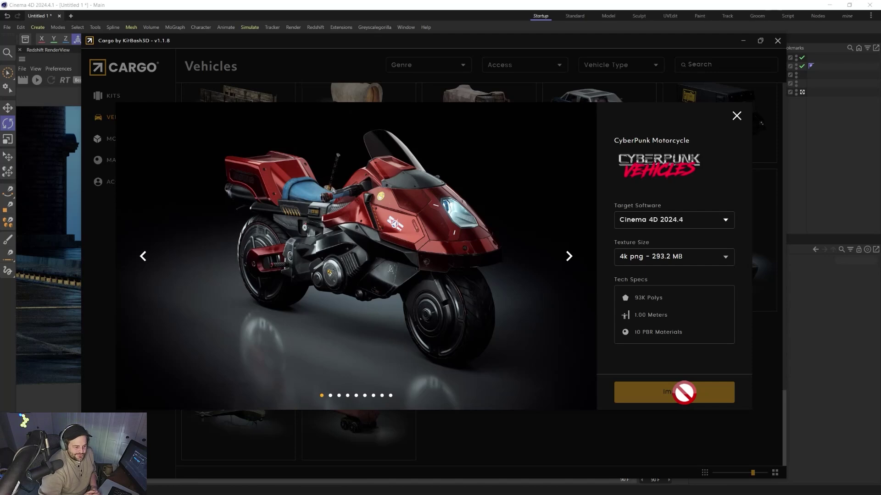
{"action": "left_click", "coordinate": [813, 188]}
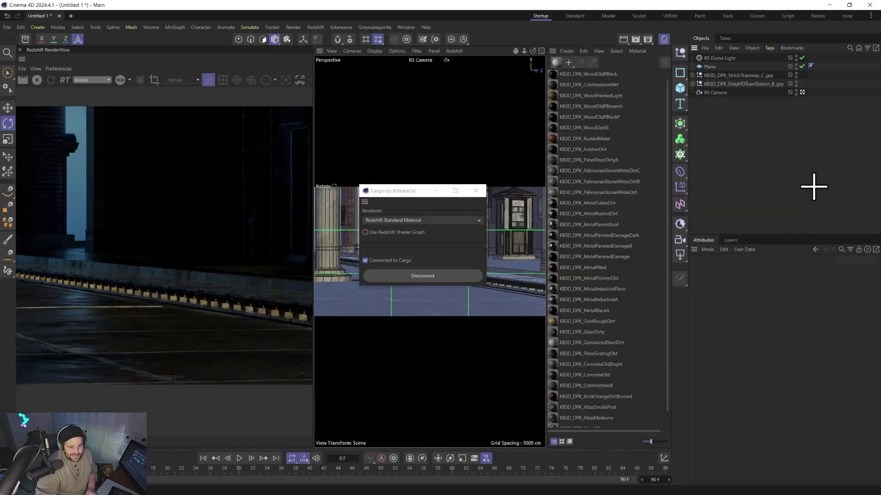
{"action": "left_click", "coordinate": [436, 191]}
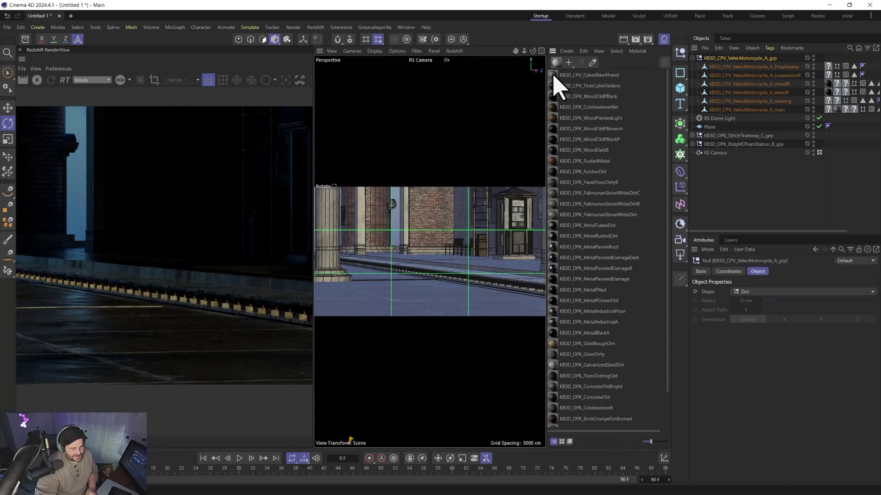
- Examine the node graph of the imported KB3D_CPV_CyberBikeATransl material
{"action": "left_click", "coordinate": [556, 76]}
{"action": "double_click", "coordinate": [556, 76]}
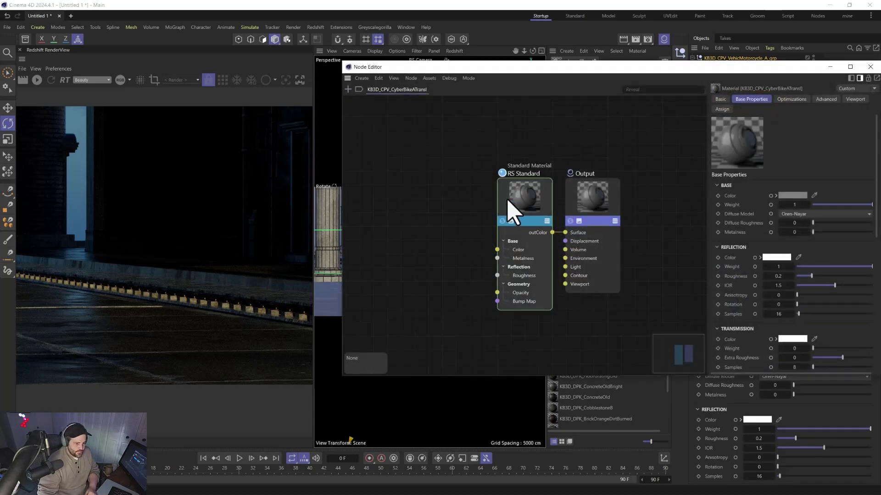
{"action": "left_click", "coordinate": [870, 66]}
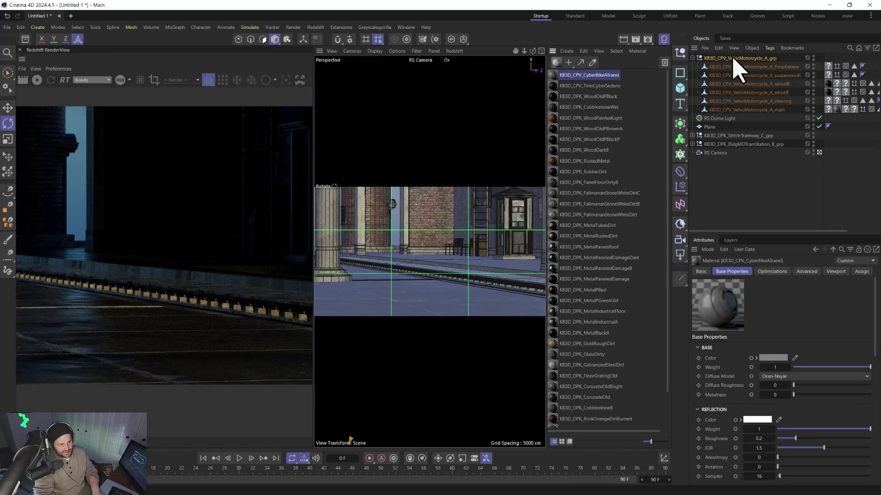
- Delete the imported motorcycle group and the KB3D_CPV_CyberBikeATransl material
{"action": "left_click", "coordinate": [735, 64]}
{"action": "key", "text": "Delete"}
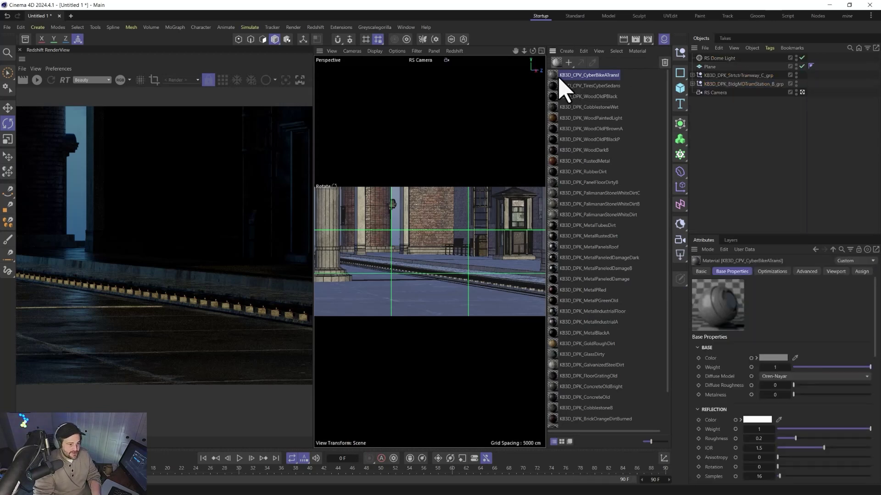
{"action": "key", "text": "Delete"}
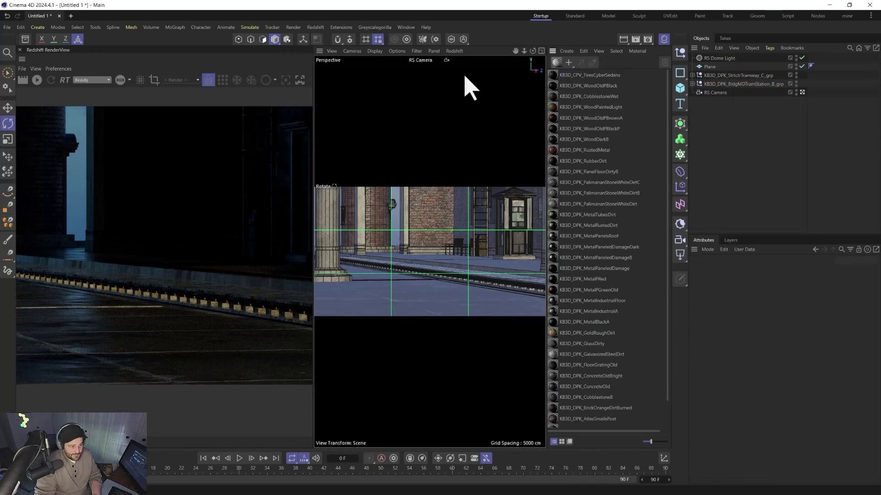
- Enable Use Redshift Shader Graph in the Cargo connector and reimport the CyberPunk Motorcycle from Cargo with 4k png textures
{"action": "left_click", "coordinate": [343, 29]}
{"action": "left_click", "coordinate": [371, 194]}
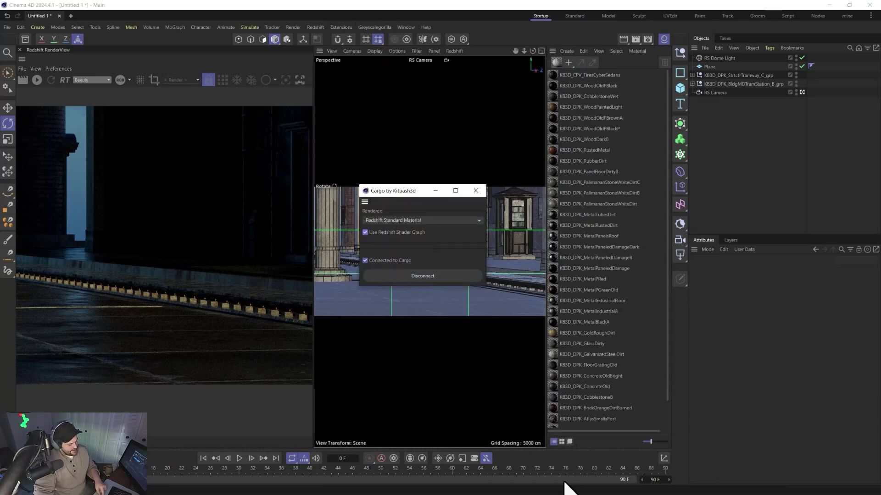
{"action": "key", "text": "super"}
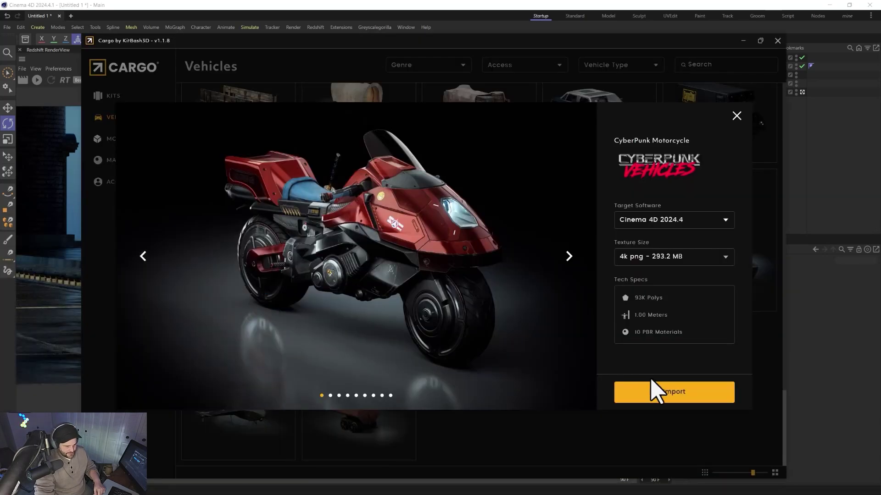
{"action": "left_click", "coordinate": [661, 393]}
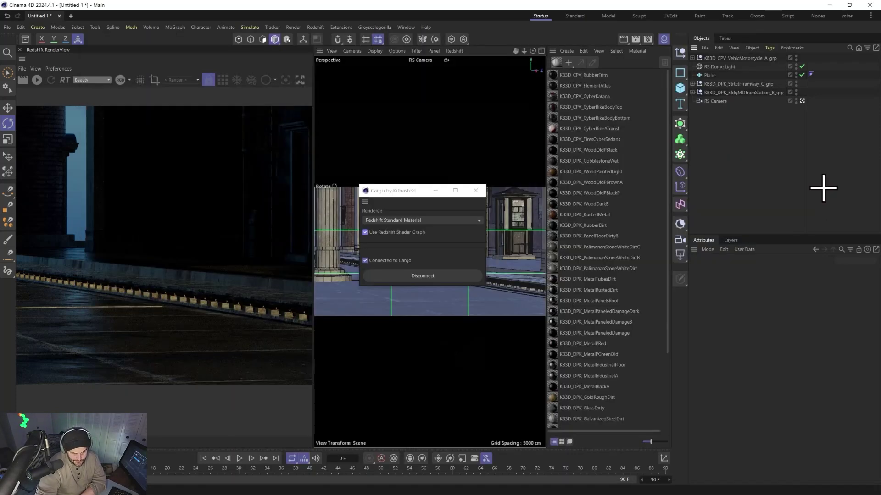
{"action": "left_click", "coordinate": [803, 198]}
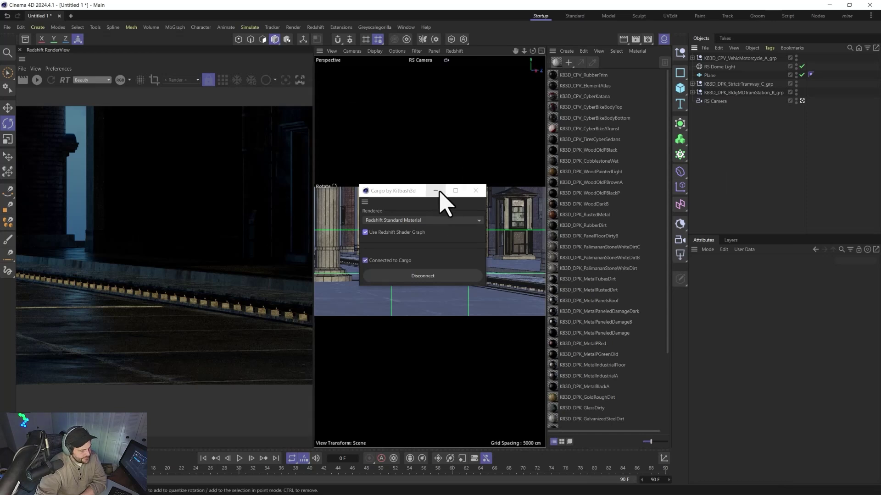
{"action": "left_click", "coordinate": [435, 191]}
- Place the motorcycle on the ground in front of the camera, rotated to a three-quarter view, and restart the live render
{"action": "left_click", "coordinate": [716, 58]}
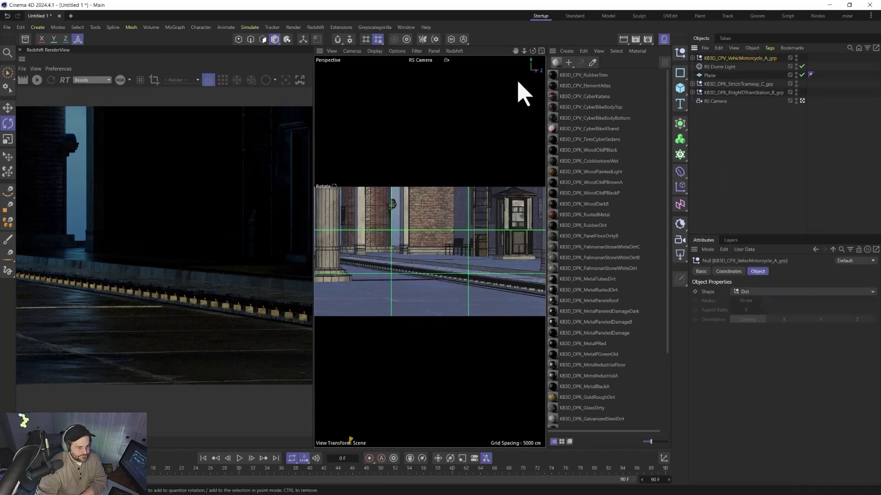
{"action": "left_click", "coordinate": [8, 157]}
{"action": "left_click_drag", "start_coordinate": [406, 288], "coordinate": [434, 292]}
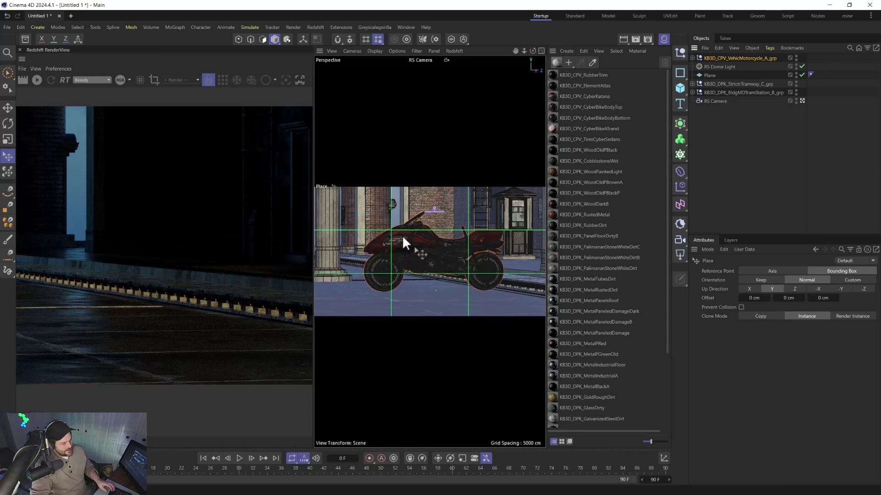
{"action": "key", "text": "r"}
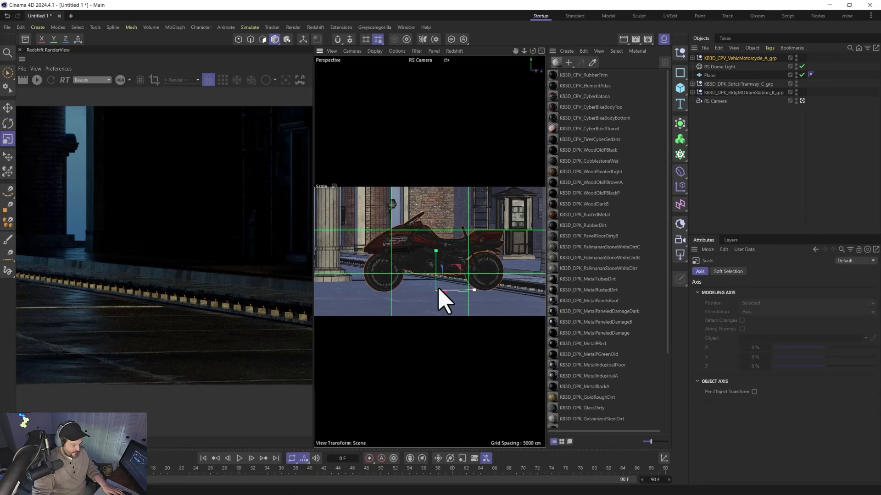
{"action": "left_click_drag", "start_coordinate": [430, 297], "coordinate": [486, 298]}
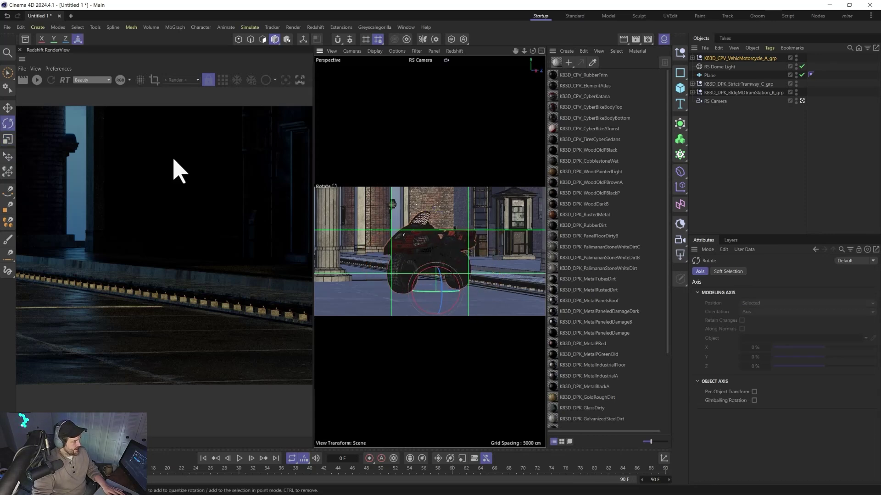
{"action": "left_click", "coordinate": [37, 80]}
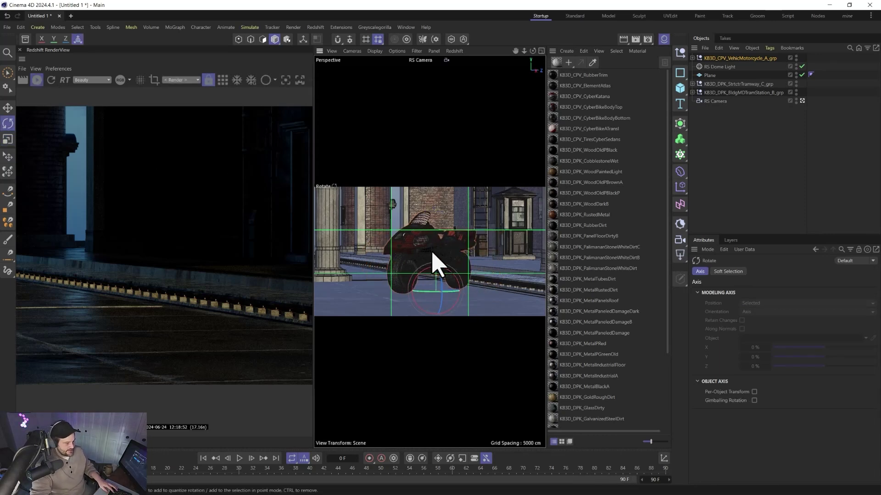
{"action": "scroll", "coordinate": [438, 241], "scroll_direction": "up", "scroll_amount": 1}
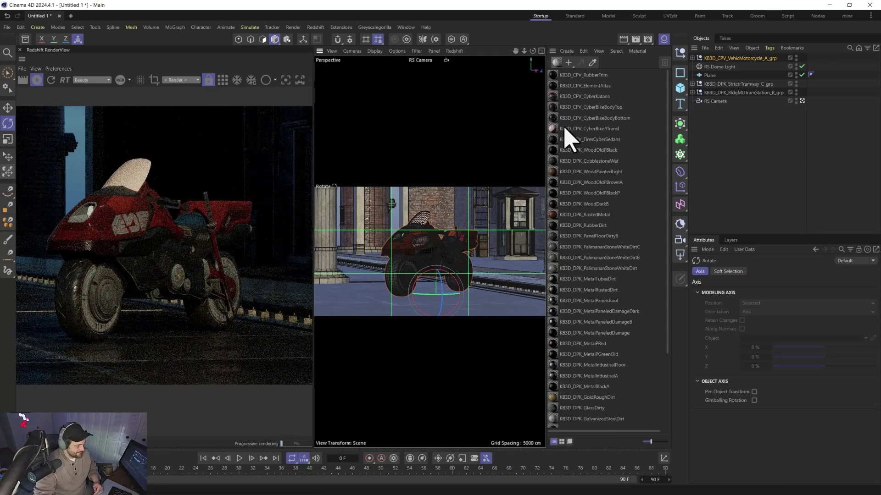
- Convert and replace the seven KB3D_CPV materials, from RubberTrim to TiresCyberSedans, with node materials
{"action": "left_click", "coordinate": [585, 96]}
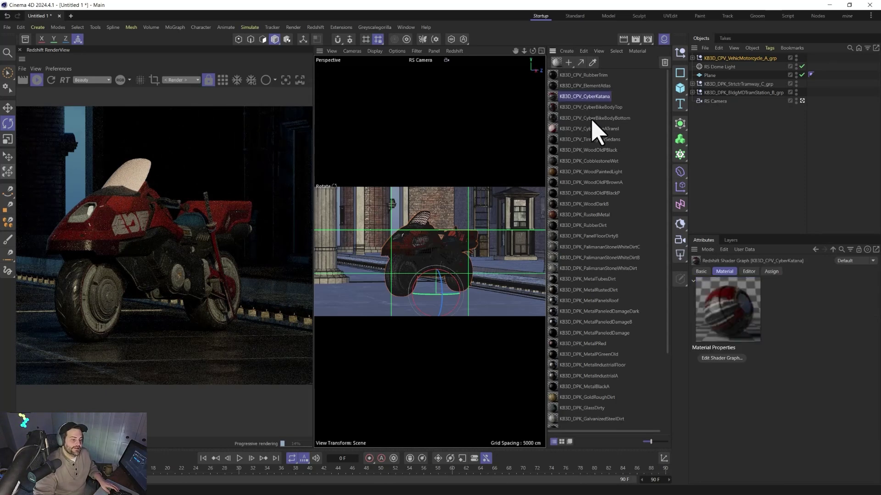
{"action": "left_click", "coordinate": [592, 119], "text": "shift"}
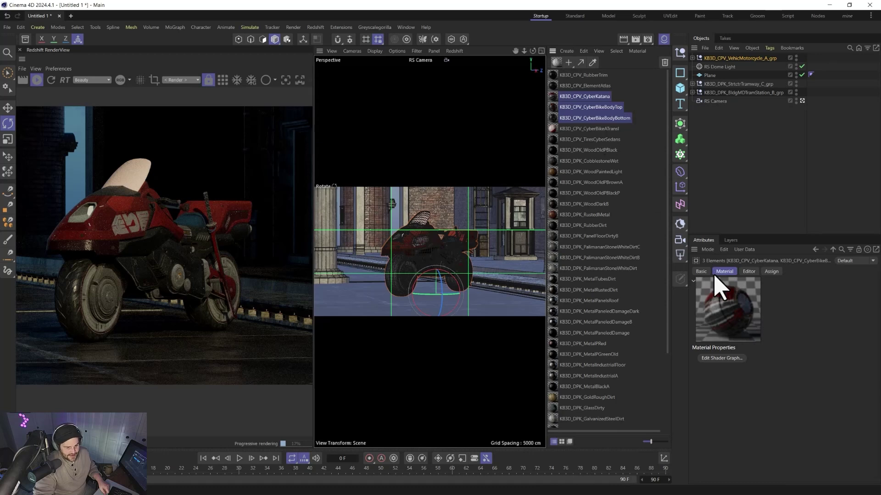
{"action": "left_click", "coordinate": [566, 75]}
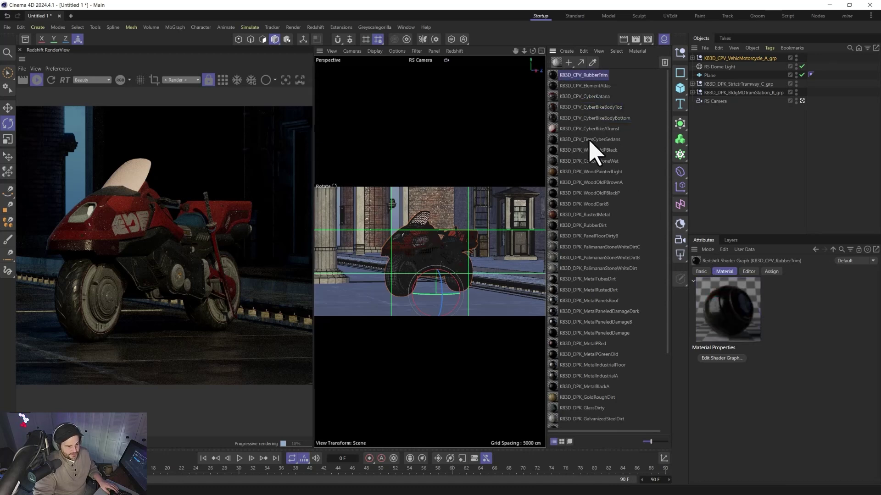
{"action": "left_click", "coordinate": [596, 128], "text": "shift"}
{"action": "left_click", "coordinate": [609, 140], "text": "shift"}
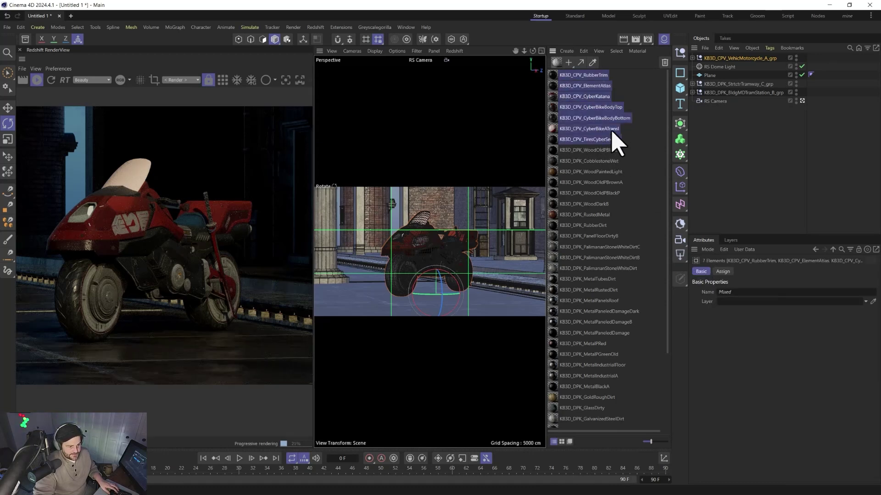
{"action": "left_click", "coordinate": [637, 51]}
{"action": "mouse_move", "coordinate": [658, 113]}
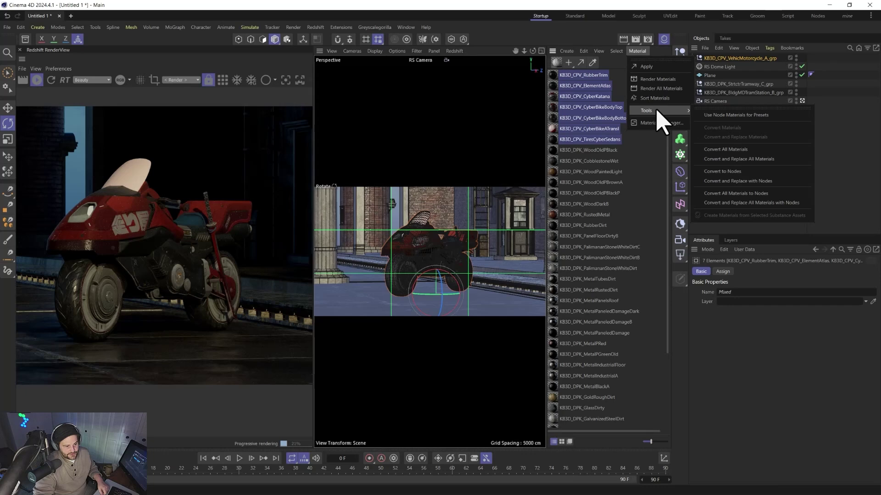
{"action": "left_click", "coordinate": [738, 182]}
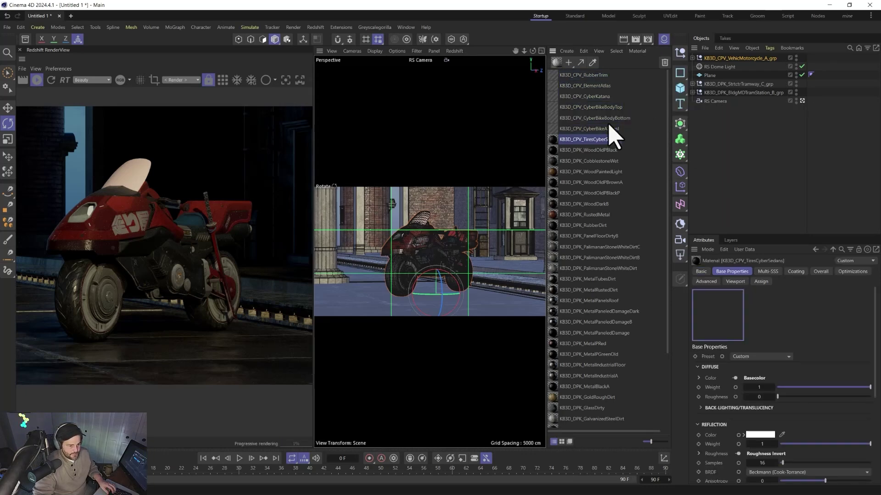
- Set the base metalness of the CyberKatana, CyberBikeBodyTop and CyberBikeBodyBottom materials to 0.8 together
{"action": "left_click", "coordinate": [576, 76]}
{"action": "left_click", "coordinate": [585, 96]}
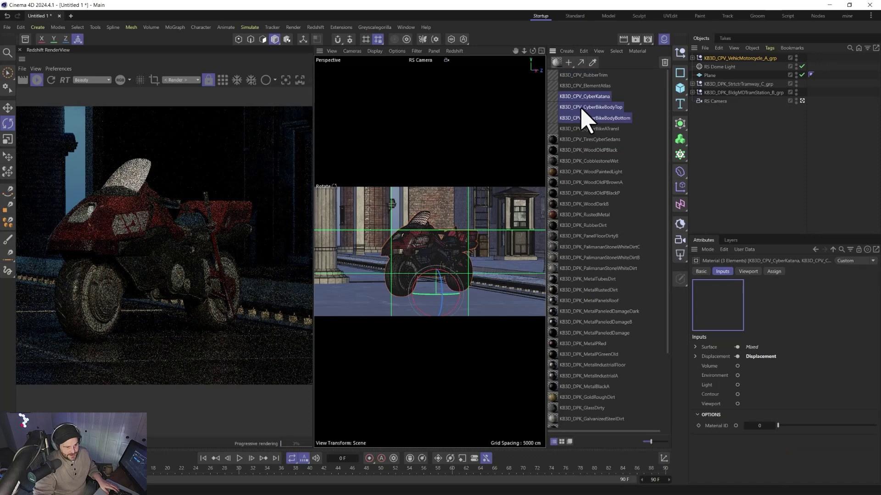
{"action": "left_click", "coordinate": [695, 348]}
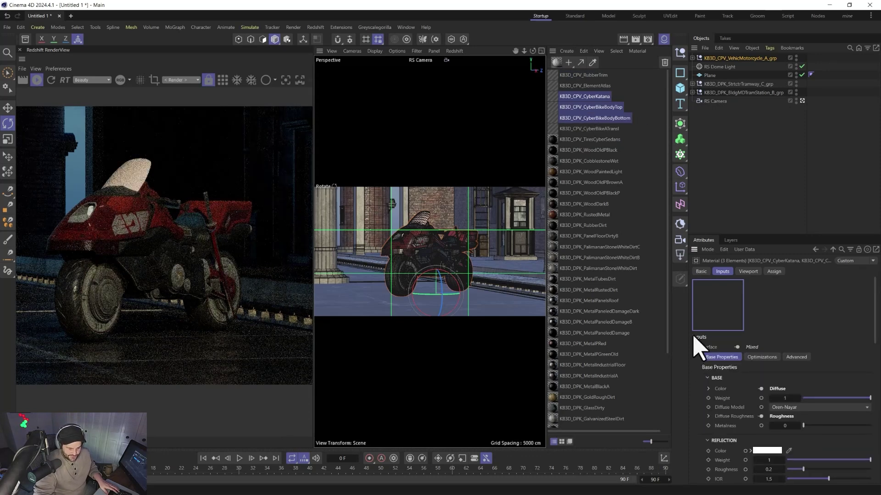
{"action": "scroll", "coordinate": [704, 403], "scroll_direction": "down", "scroll_amount": 5}
{"action": "scroll", "coordinate": [734, 344], "scroll_direction": "up", "scroll_amount": 1}
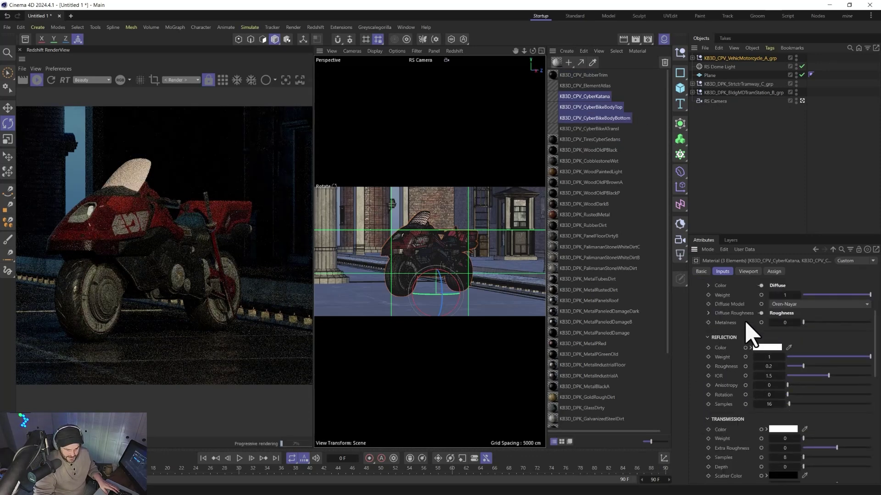
{"action": "left_click_drag", "start_coordinate": [780, 323], "coordinate": [807, 323]}
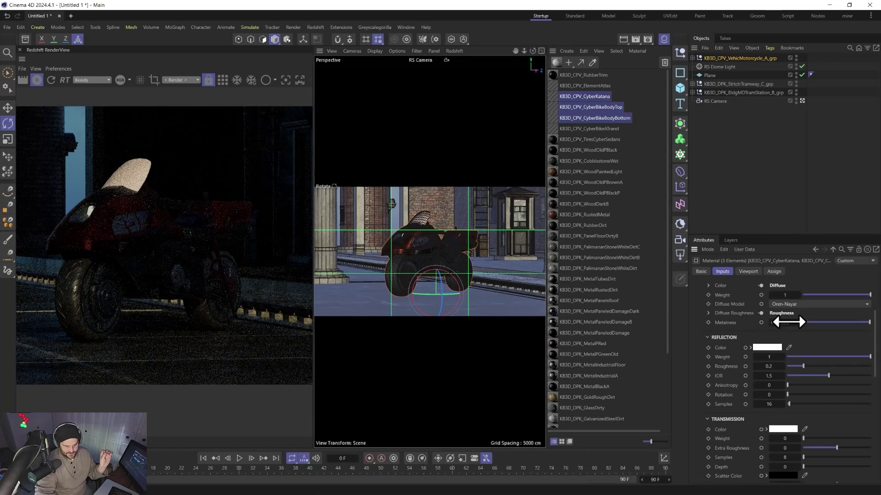
{"action": "left_click_drag", "start_coordinate": [787, 323], "coordinate": [780, 322]}
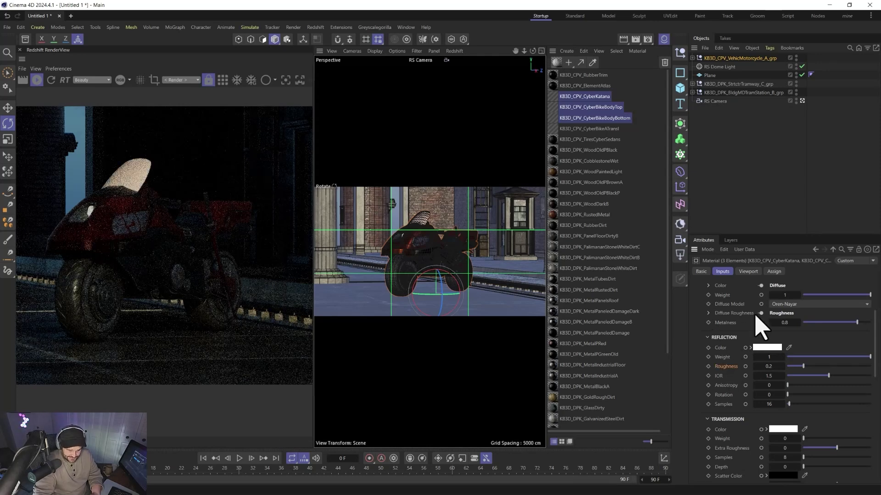
- Connect the Roughness texture to the Reflection Roughness input in the KB3D_CPV_CyberBikeBodyTop node graph
{"action": "left_click", "coordinate": [576, 97]}
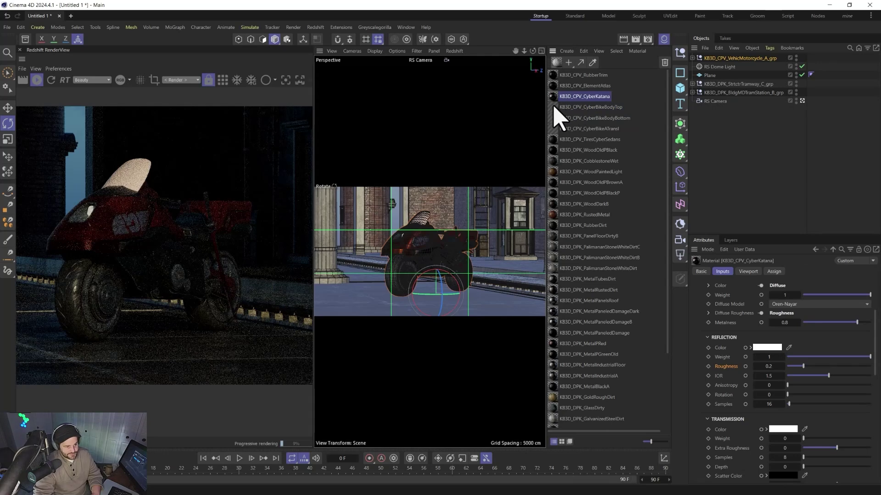
{"action": "double_click", "coordinate": [555, 107]}
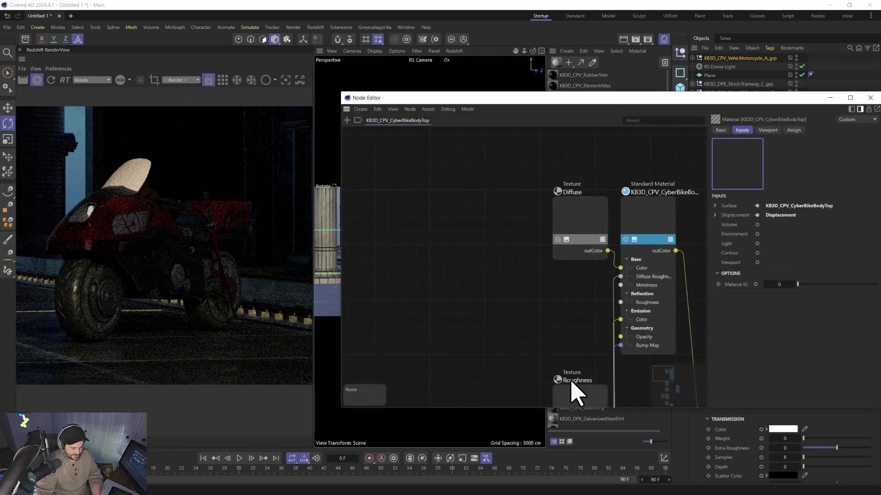
{"action": "left_click_drag", "start_coordinate": [577, 392], "coordinate": [456, 274]}
{"action": "left_click_drag", "start_coordinate": [486, 321], "coordinate": [620, 302]}
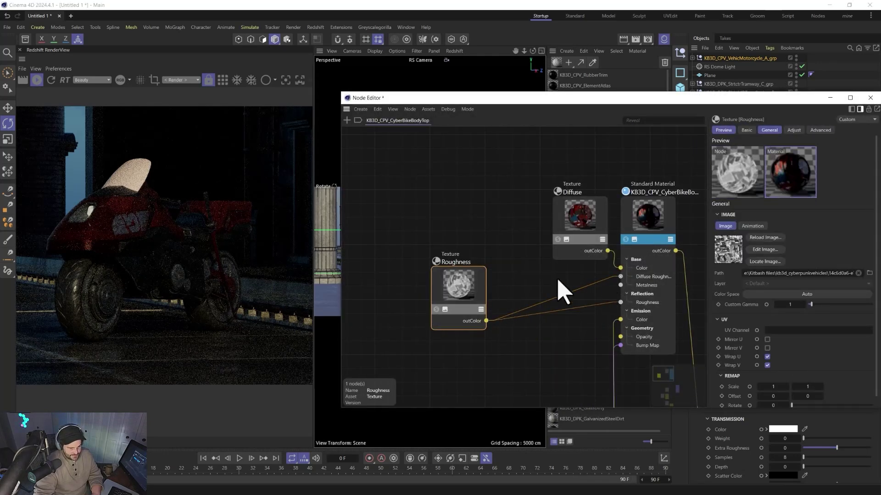
{"action": "left_click", "coordinate": [560, 291]}
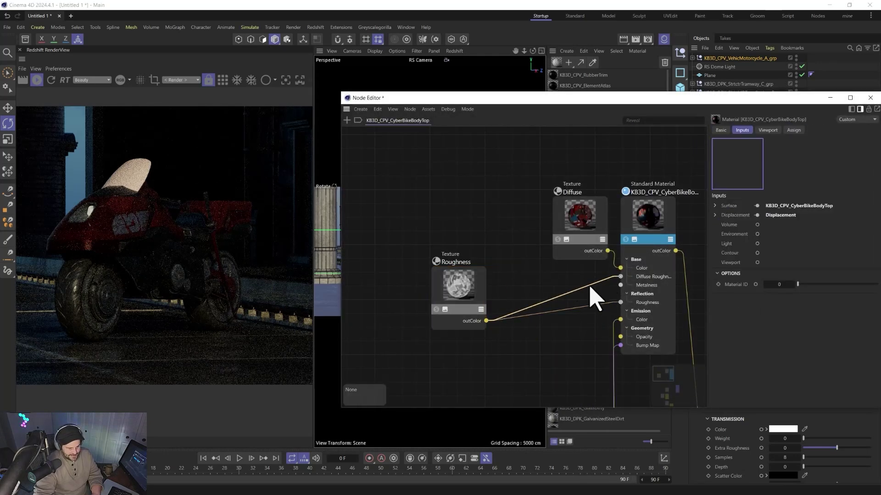
{"action": "left_click", "coordinate": [870, 97]}
- Move the Roughness texture's connection from Diffuse Roughness to Reflection Roughness in the KB3D_CPV_CyberBikeBodyBottom material
{"action": "double_click", "coordinate": [554, 118]}
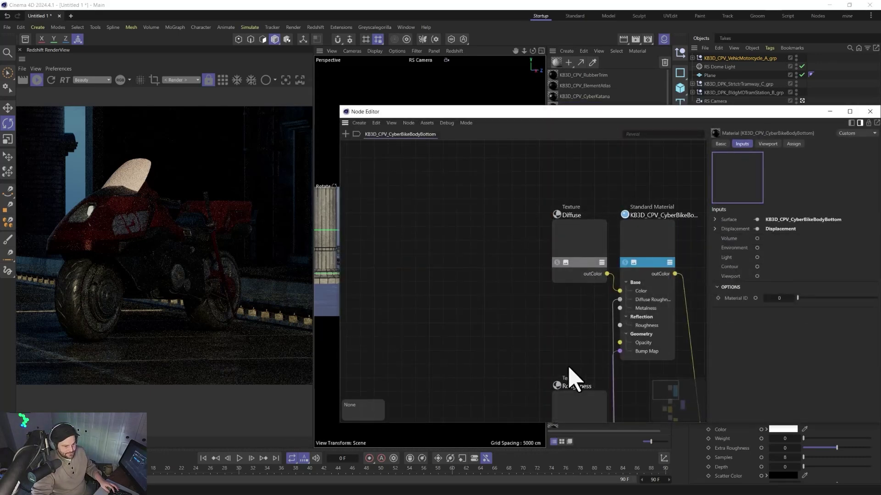
{"action": "left_click", "coordinate": [584, 408]}
{"action": "left_click_drag", "start_coordinate": [583, 408], "coordinate": [444, 304]}
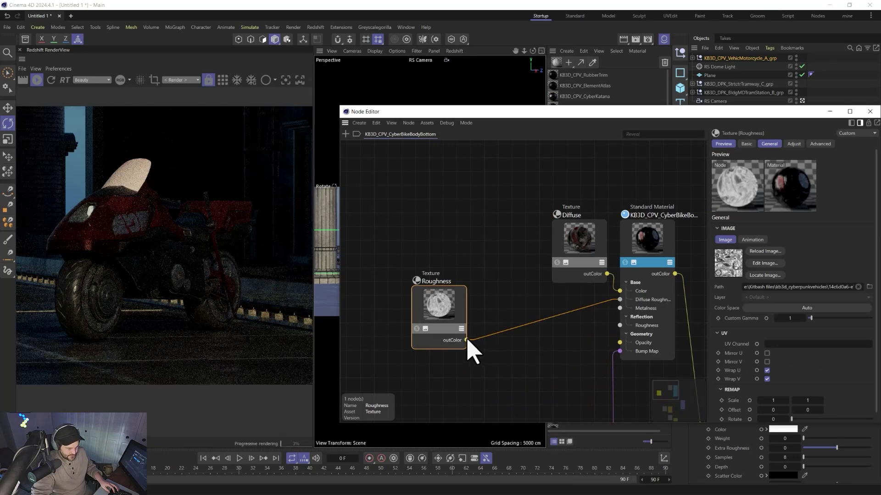
{"action": "left_click_drag", "start_coordinate": [467, 340], "coordinate": [535, 292]}
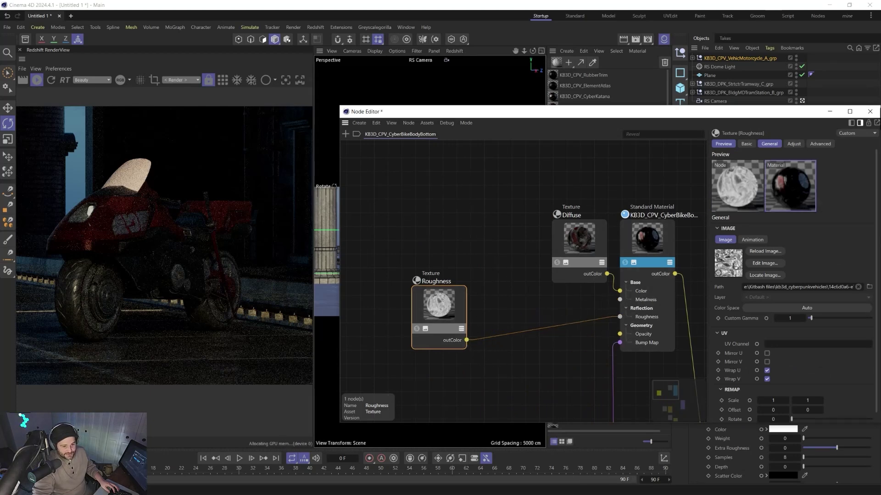
{"action": "left_click", "coordinate": [870, 111]}
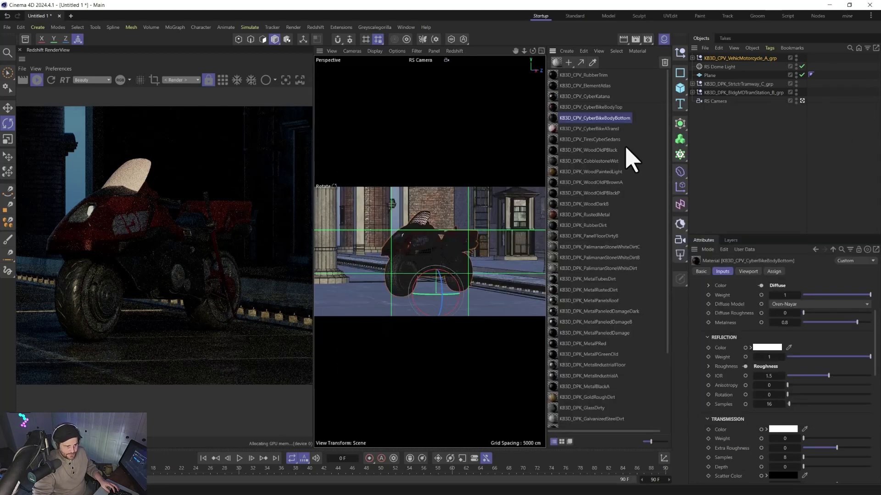
- Reroute the Roughness texture from Diffuse Roughness to Reflection Roughness in the KB3D_CPV_ElementAtlas material
{"action": "double_click", "coordinate": [562, 87]}
{"action": "left_click_drag", "start_coordinate": [576, 367], "coordinate": [431, 236]}
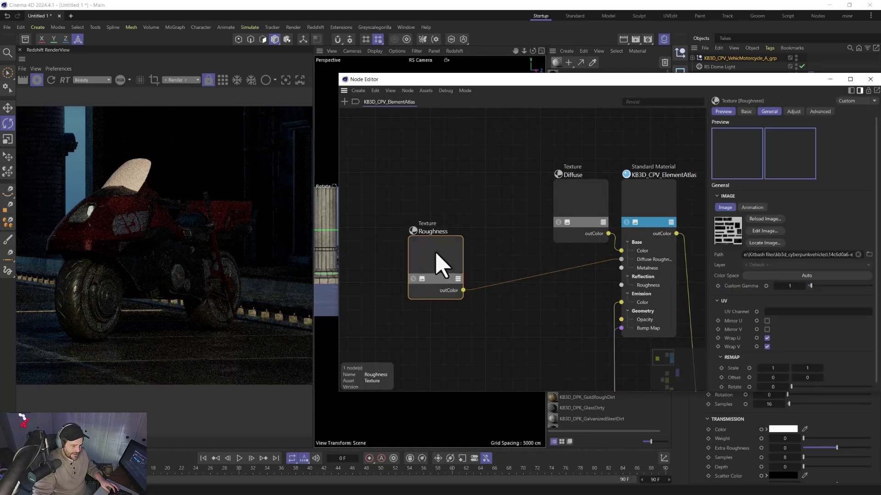
{"action": "left_click_drag", "start_coordinate": [462, 290], "coordinate": [621, 285]}
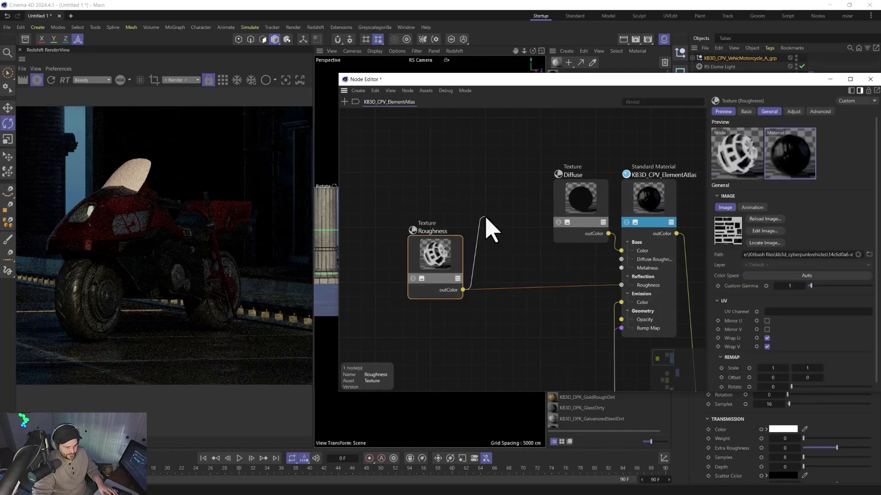
{"action": "left_click", "coordinate": [870, 80]}
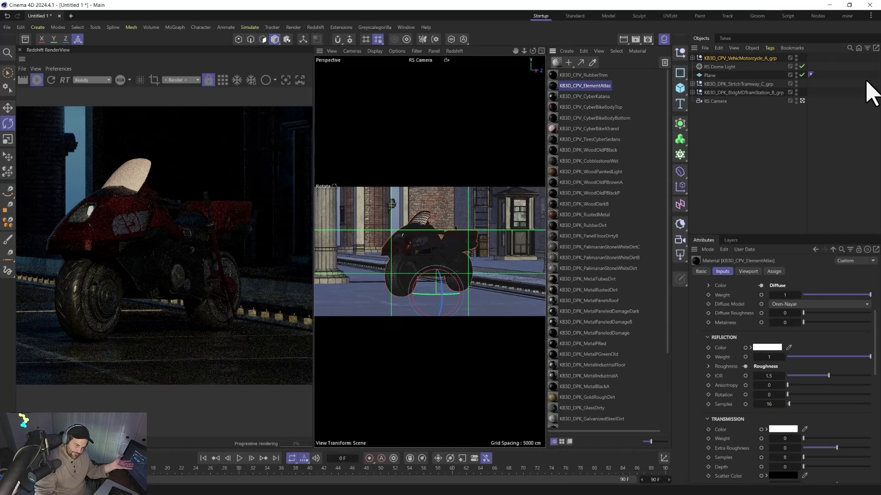
- Connect the Roughness texture to Reflection Roughness in the KB3D_CPV_RubberTrim material and delete its Diffuse Roughness link
{"action": "double_click", "coordinate": [556, 76]}
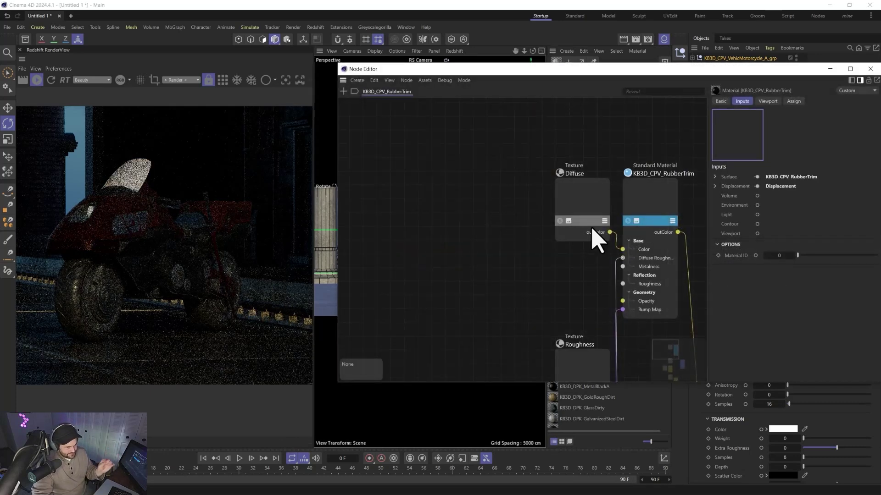
{"action": "left_click_drag", "start_coordinate": [489, 307], "coordinate": [550, 250]}
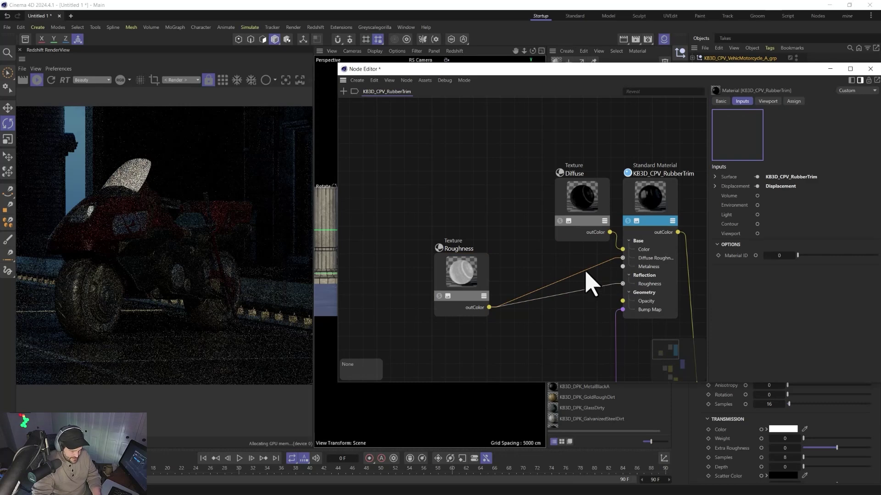
{"action": "key", "text": "Delete"}
{"action": "left_click", "coordinate": [870, 69]}
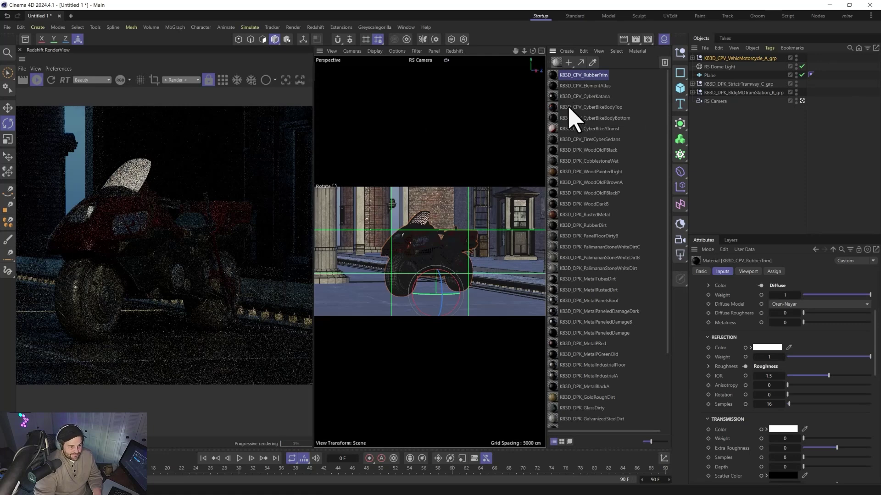
- Connect the Roughness texture to the Reflection Roughness input in the KB3D_CPV_CyberBikeATransl node graph
{"action": "left_click", "coordinate": [553, 108]}
{"action": "key", "text": "Up"}
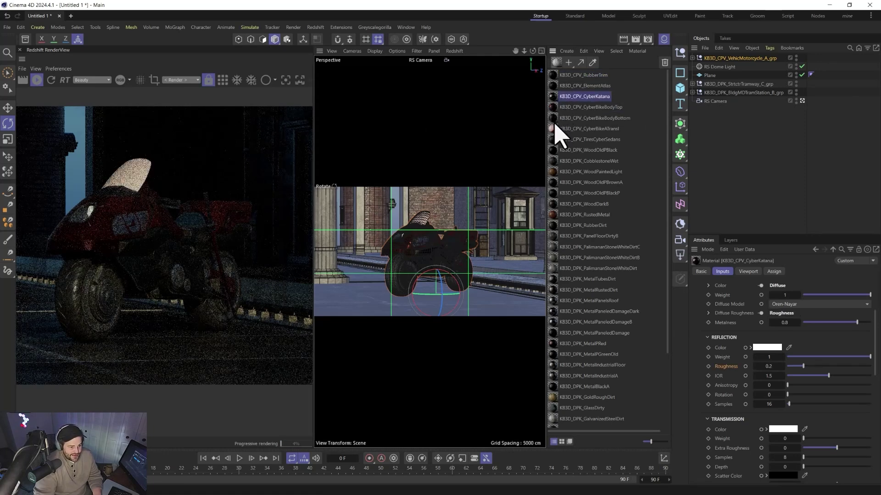
{"action": "double_click", "coordinate": [555, 128]}
{"action": "left_click_drag", "start_coordinate": [554, 129], "coordinate": [504, 76]}
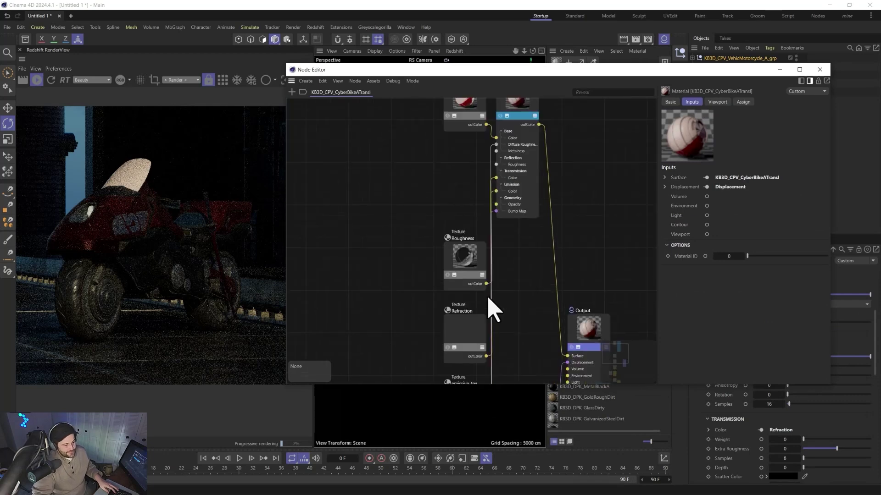
{"action": "left_click_drag", "start_coordinate": [481, 293], "coordinate": [413, 208]}
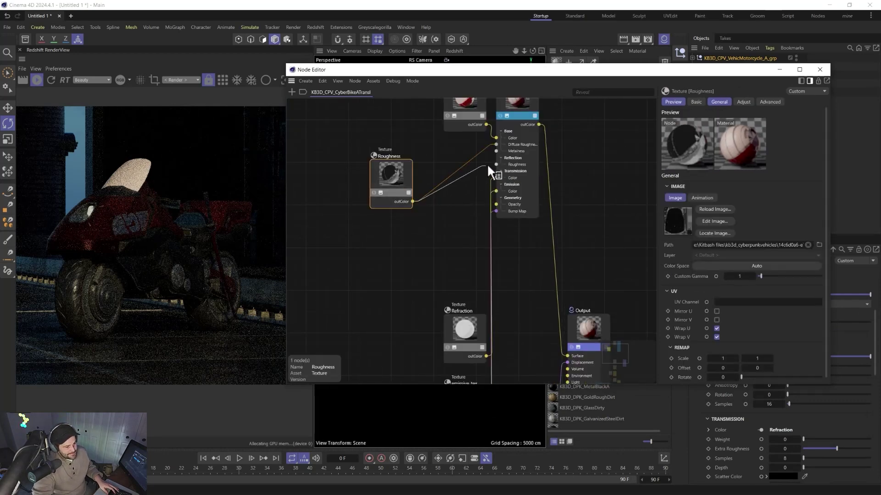
{"action": "left_click_drag", "start_coordinate": [487, 166], "coordinate": [495, 164]}
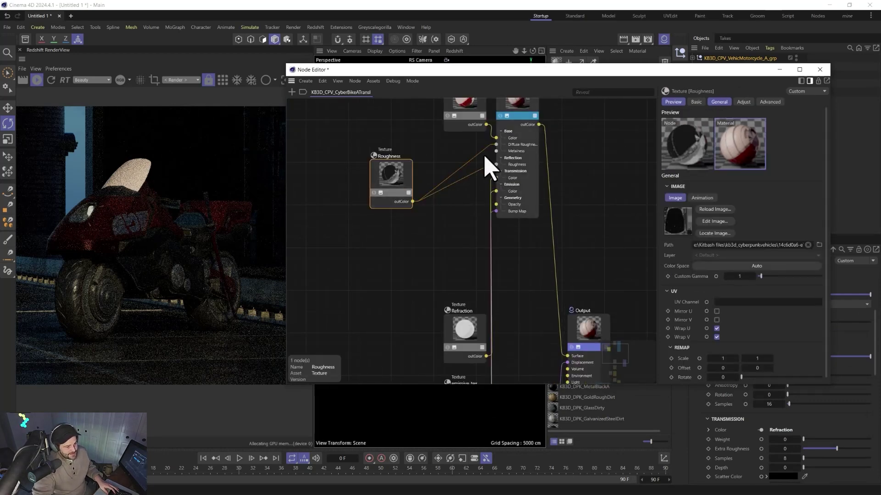
- Reopen the node graph of the KB3D_CPV_CyberBikeATransl material and examine its roughness, refraction and emissive texture nodes
{"action": "left_click", "coordinate": [819, 70]}
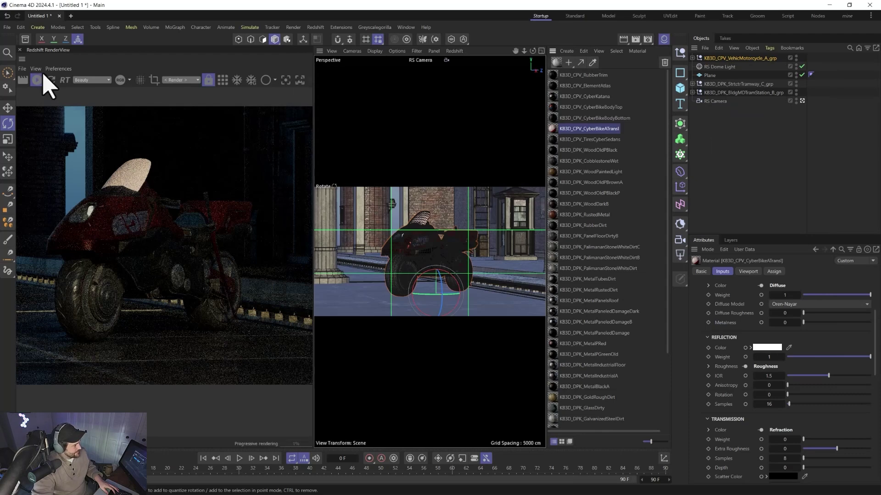
{"action": "double_click", "coordinate": [555, 130]}
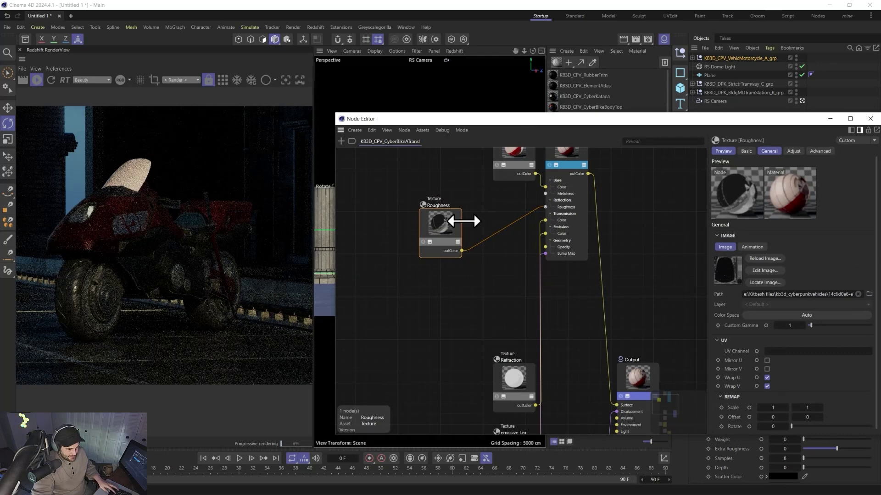
{"action": "scroll", "coordinate": [513, 214], "scroll_direction": "down", "scroll_amount": 1}
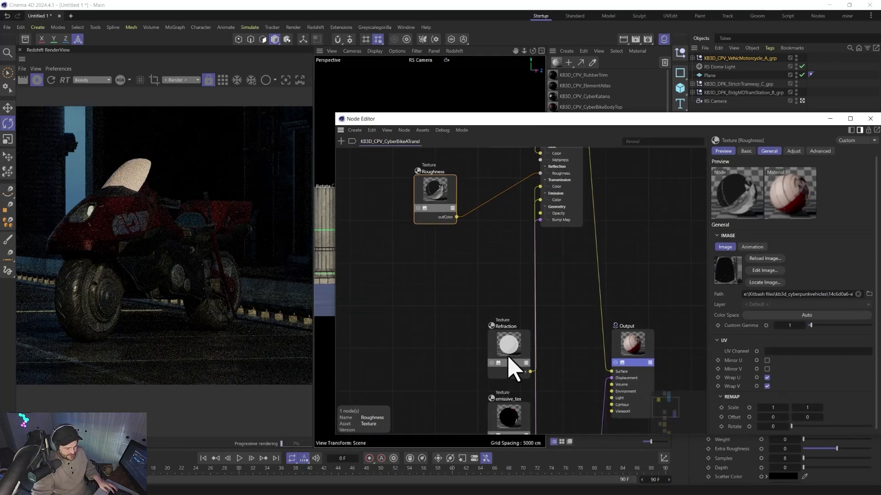
{"action": "left_click", "coordinate": [507, 399]}
{"action": "scroll", "coordinate": [506, 399], "scroll_direction": "down", "scroll_amount": 1}
{"action": "scroll", "coordinate": [501, 413], "scroll_direction": "down", "scroll_amount": 1}
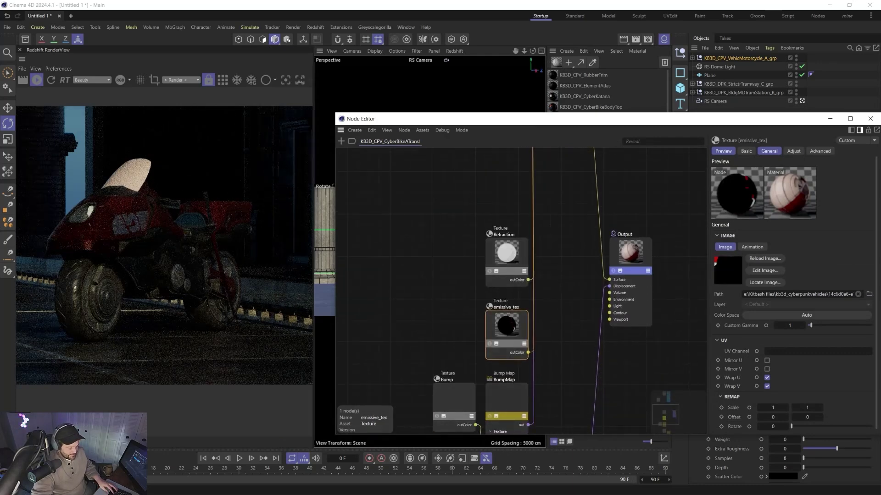
{"action": "scroll", "coordinate": [467, 354], "scroll_direction": "down", "scroll_amount": 1}
{"action": "scroll", "coordinate": [468, 353], "scroll_direction": "up", "scroll_amount": 1}
{"action": "scroll", "coordinate": [468, 247], "scroll_direction": "up", "scroll_amount": 2}
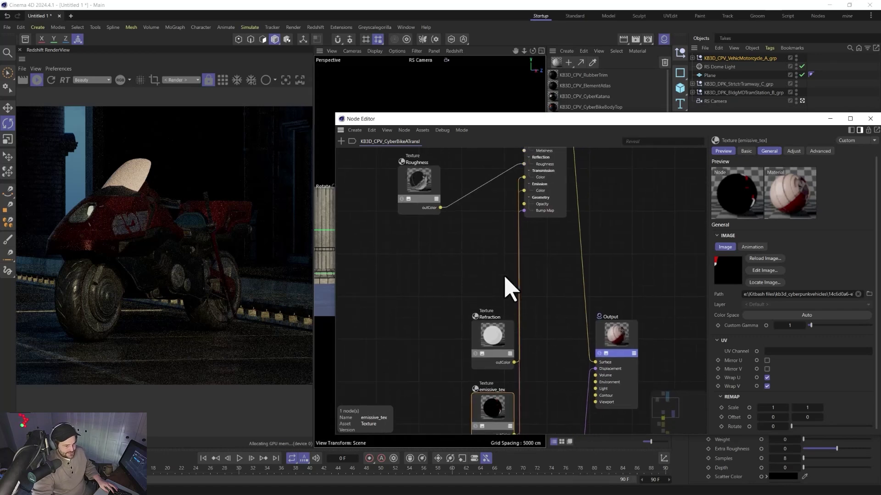
- Connect the Refraction texture to the material's Transmission Weight and feed the Diffuse texture into the Transmission Color
{"action": "left_click_drag", "start_coordinate": [495, 342], "coordinate": [552, 227]}
{"action": "mouse_move", "coordinate": [596, 266]}
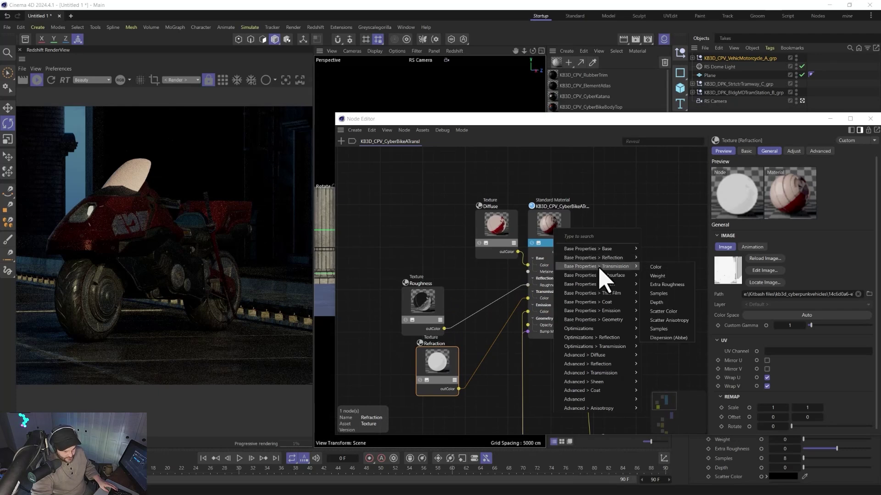
{"action": "left_click", "coordinate": [659, 276]}
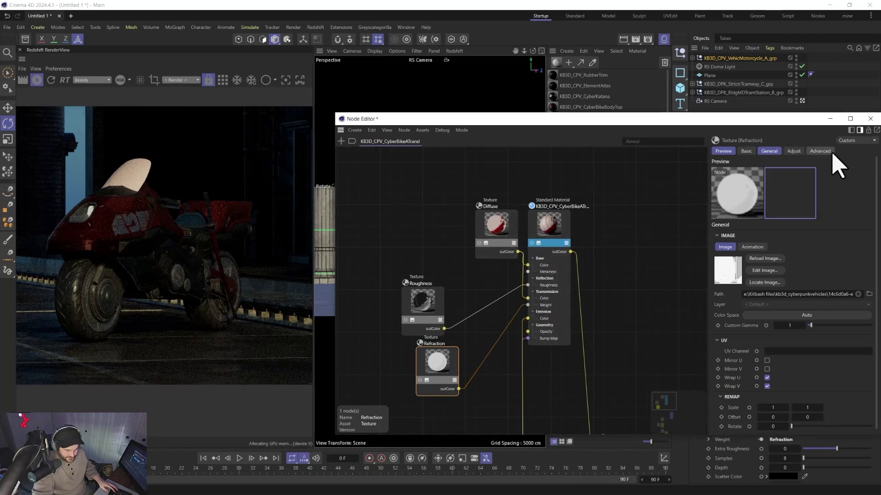
{"action": "left_click", "coordinate": [870, 118]}
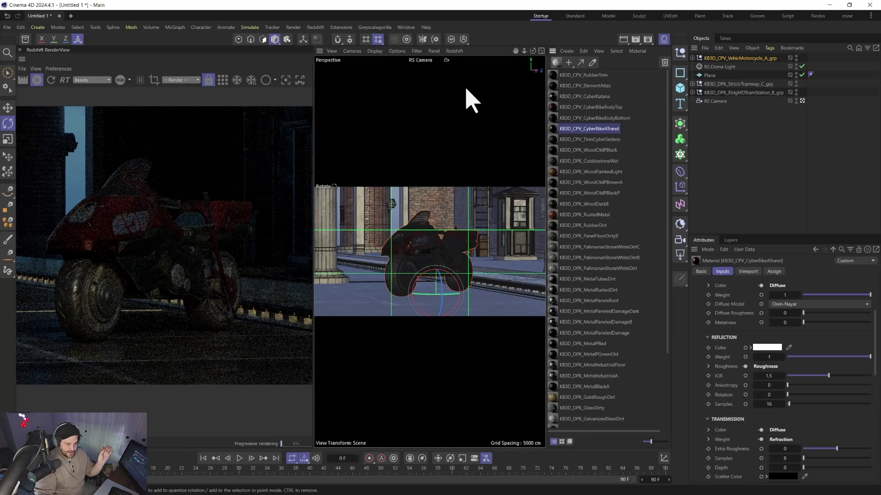
- Set the emission weight of the KB3D_CPV_CyberBikeATransl material to 150
{"action": "scroll", "coordinate": [729, 383], "scroll_direction": "down", "scroll_amount": 10}
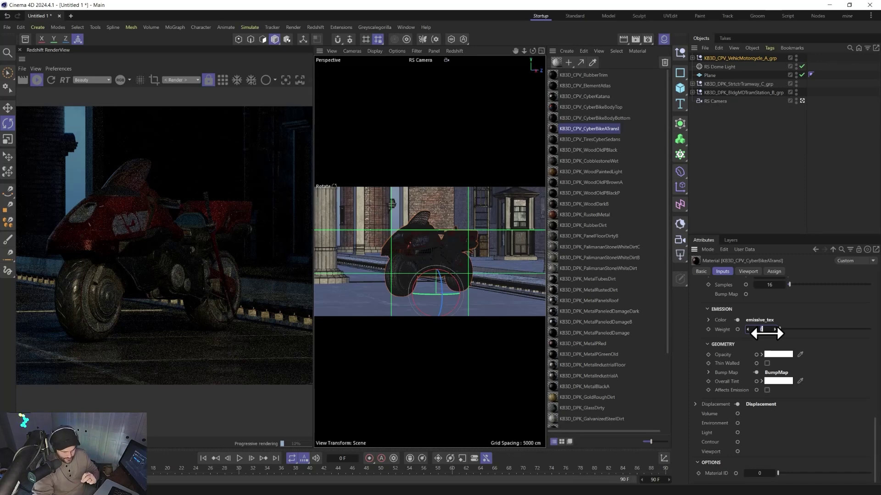
{"action": "type", "text": "20"}
{"action": "key", "text": "Return"}
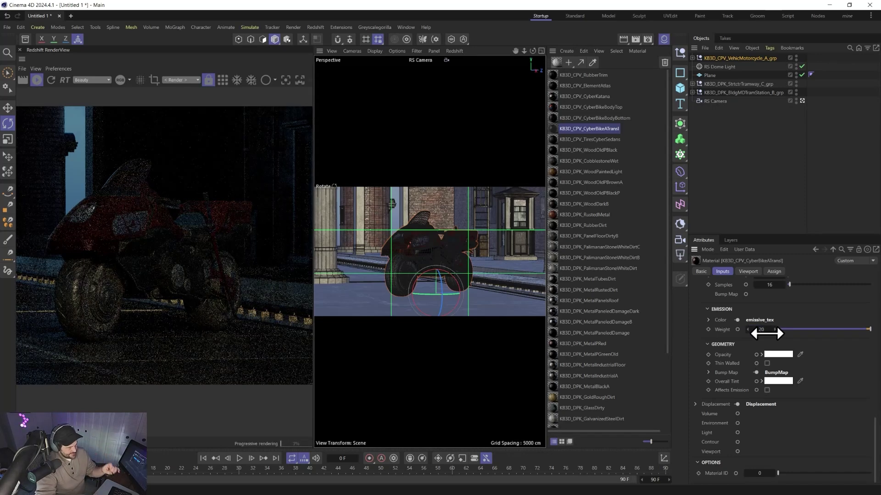
{"action": "double_click", "coordinate": [765, 332]}
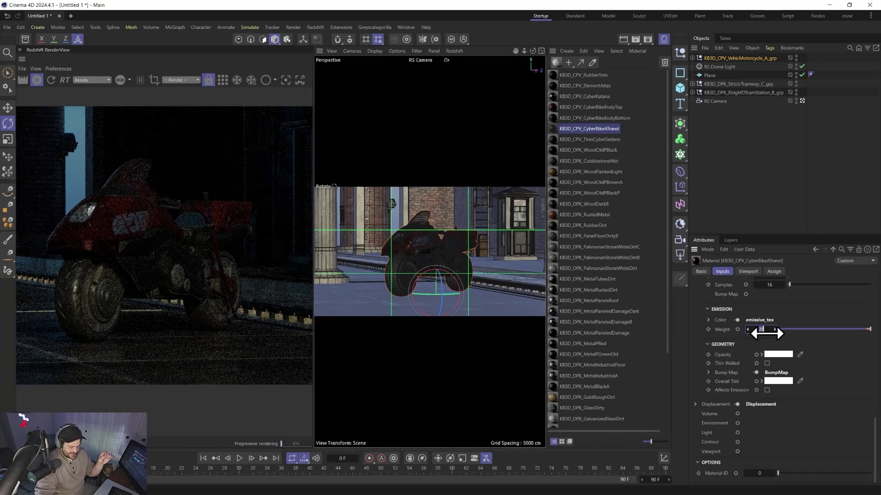
{"action": "type", "text": "150"}
{"action": "key", "text": "Return"}
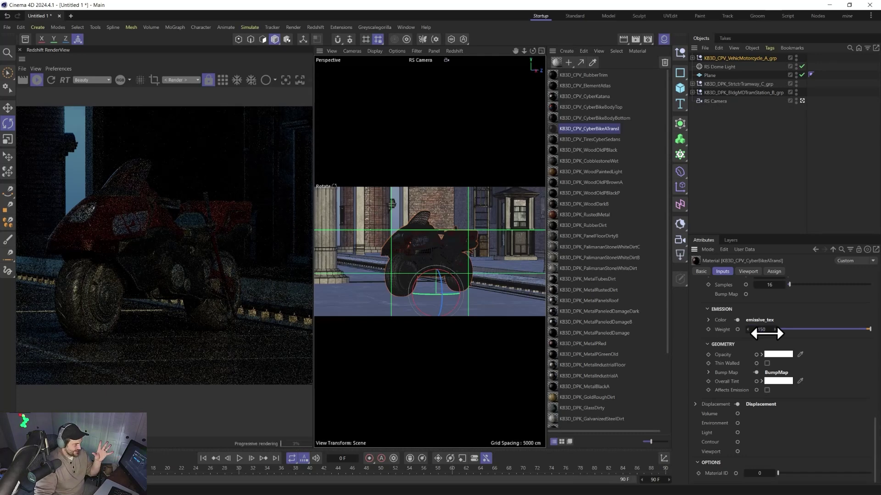
- Enable the global Bloom post effect for the Redshift render view
{"action": "left_click", "coordinate": [311, 83]}
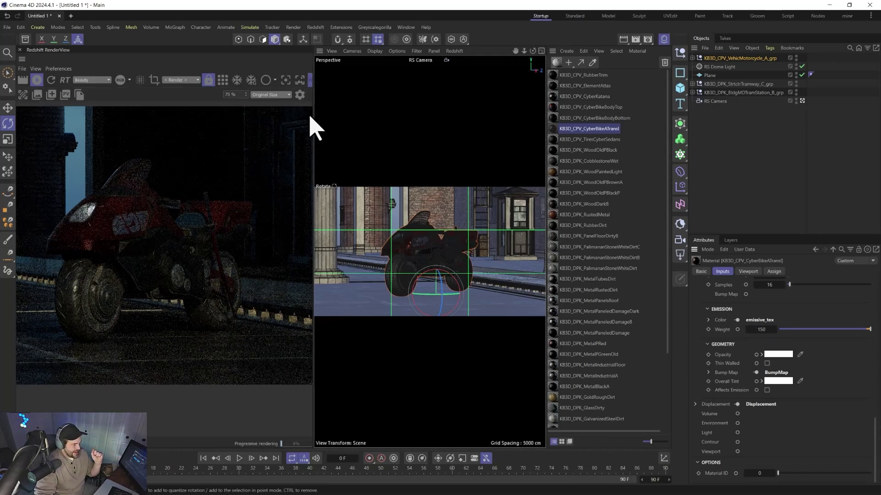
{"action": "left_click", "coordinate": [299, 95]}
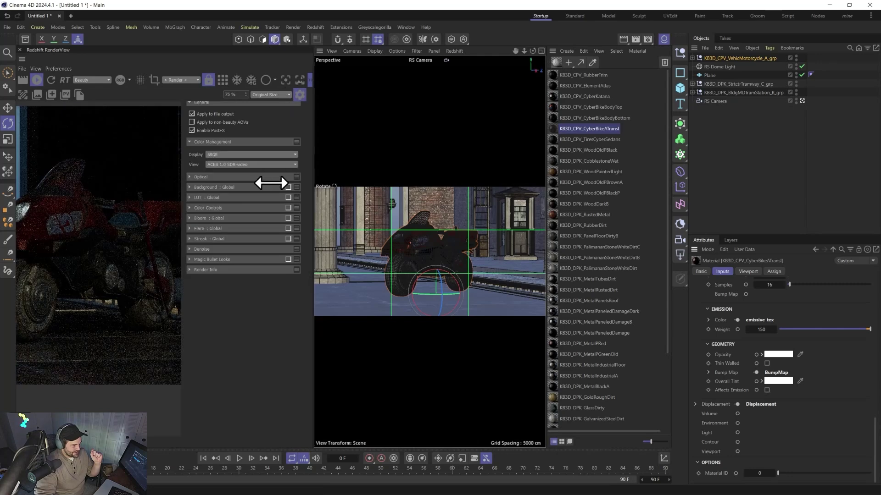
{"action": "left_click", "coordinate": [190, 218]}
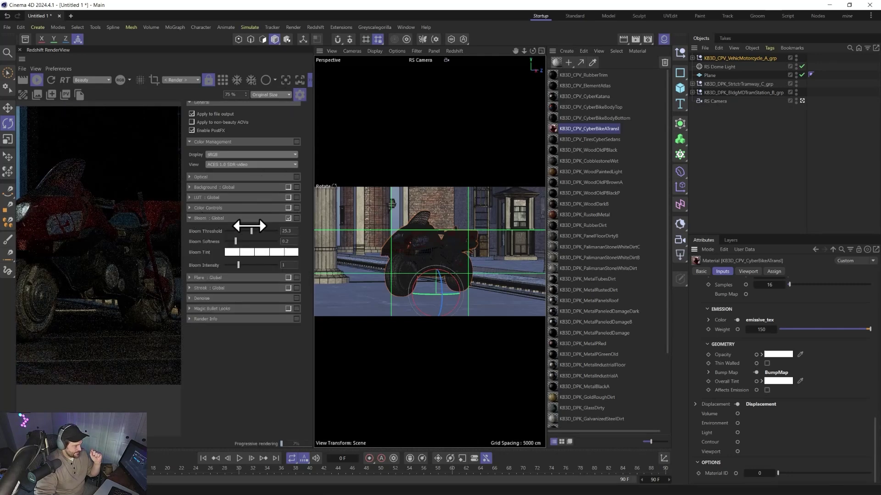
{"action": "left_click", "coordinate": [299, 95]}
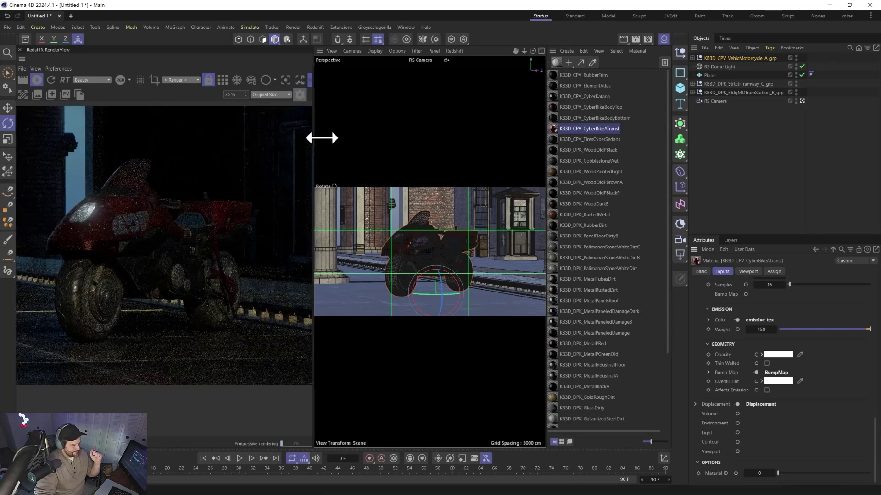
- Examine the motorcycle's headlight in the render from the front and compare it with the CyberPunk Motorcycle preview in Cargo
{"action": "left_click_drag", "start_coordinate": [479, 259], "coordinate": [415, 257], "text": "alt"}
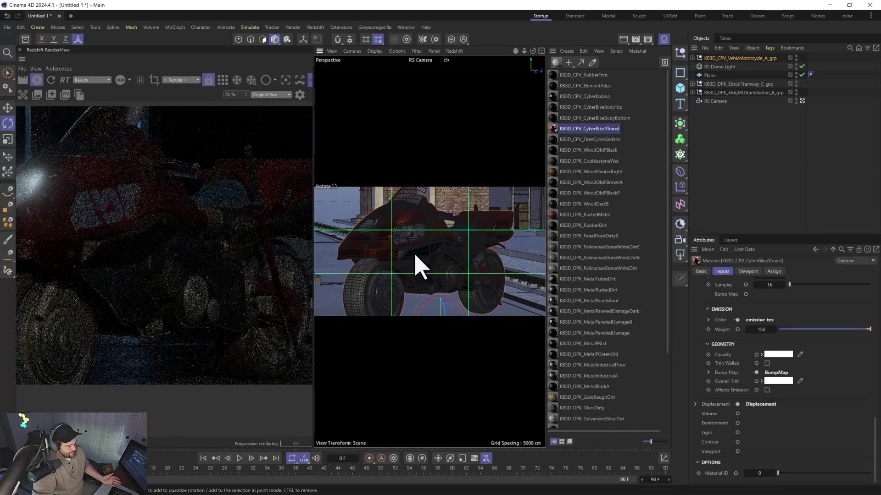
{"action": "left_click_drag", "start_coordinate": [400, 262], "coordinate": [454, 244], "text": "alt"}
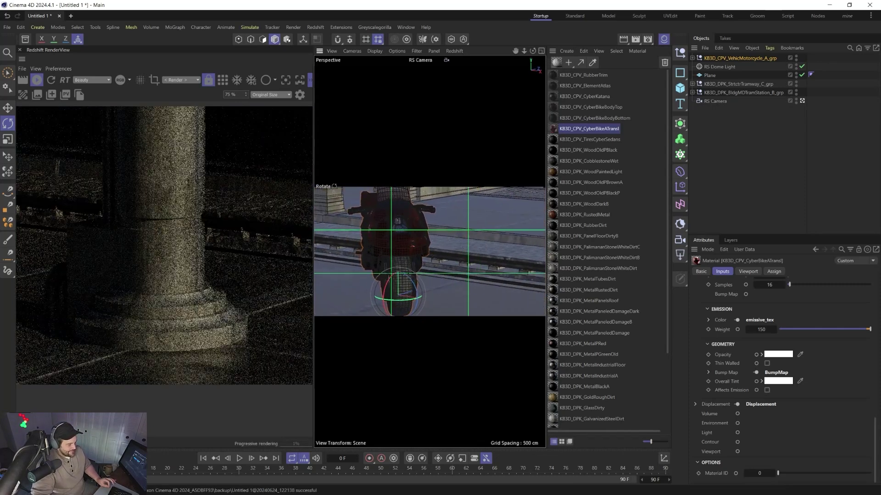
{"action": "key", "text": "super"}
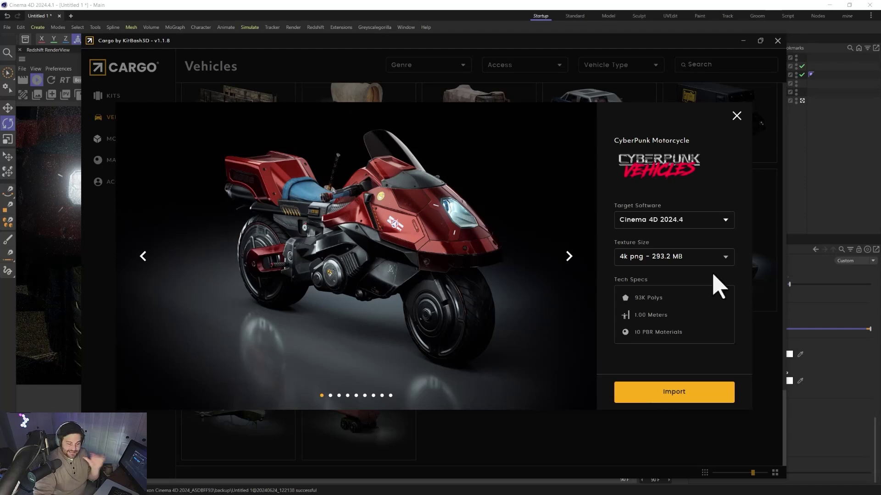
{"action": "left_click", "coordinate": [743, 40]}
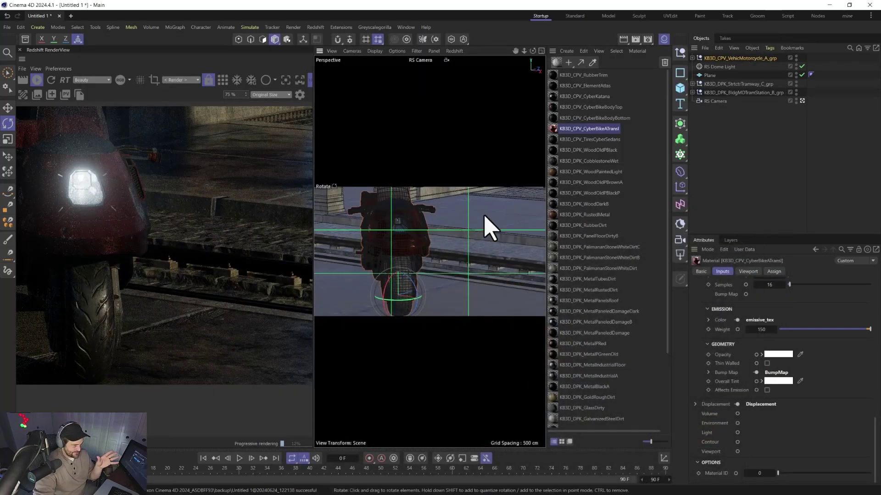
- Move to the rear of the motorcycle and examine the glowing taillights up close in the render
{"action": "scroll", "coordinate": [385, 253], "scroll_direction": "up", "scroll_amount": 5}
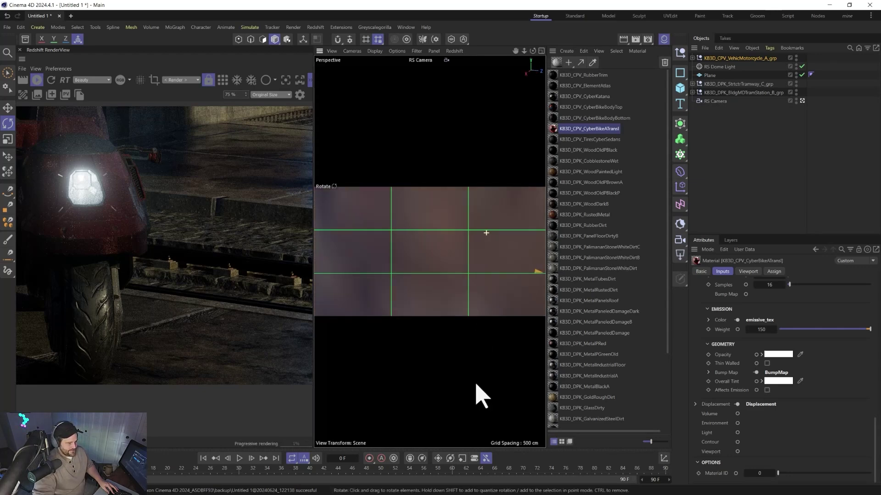
{"action": "scroll", "coordinate": [486, 233], "scroll_direction": "down", "scroll_amount": 3}
{"action": "scroll", "coordinate": [433, 250], "scroll_direction": "up", "scroll_amount": 4}
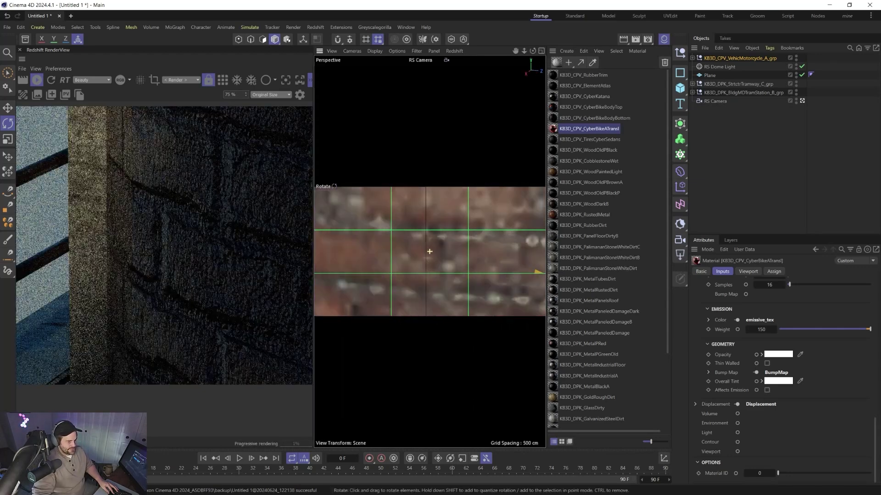
{"action": "scroll", "coordinate": [430, 251], "scroll_direction": "down", "scroll_amount": 3}
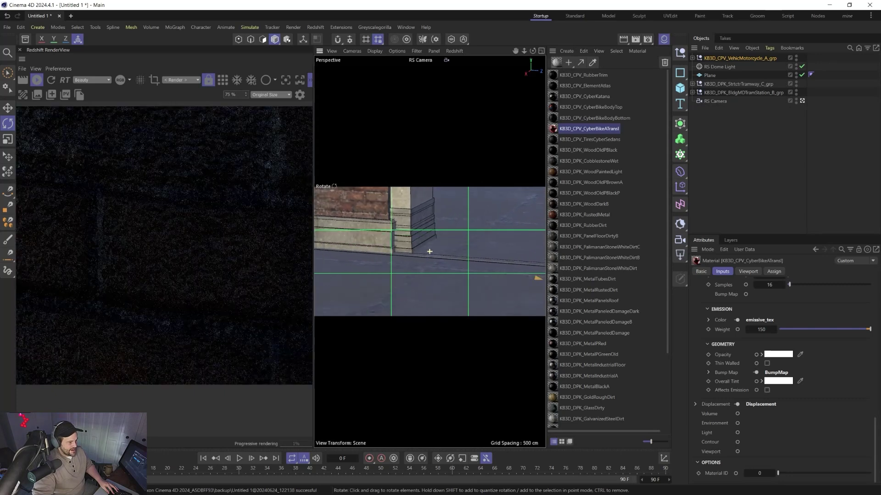
{"action": "left_click_drag", "start_coordinate": [488, 213], "coordinate": [463, 82], "text": "alt"}
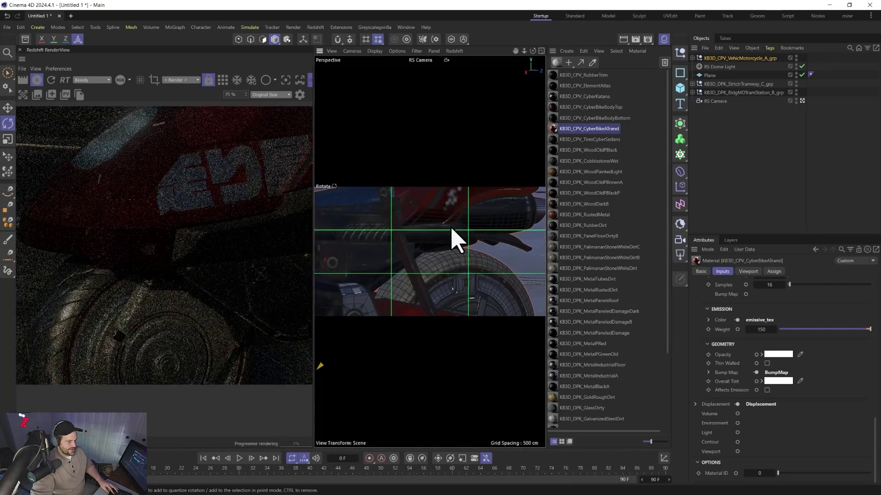
{"action": "left_click_drag", "start_coordinate": [453, 236], "coordinate": [419, 242], "text": "alt"}
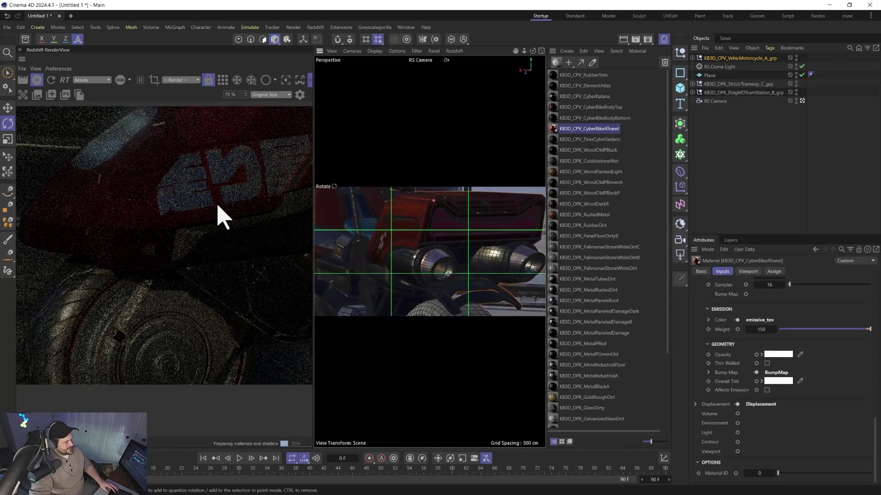
{"action": "scroll", "coordinate": [172, 224], "scroll_direction": "down", "scroll_amount": 3}
{"action": "scroll", "coordinate": [173, 224], "scroll_direction": "up", "scroll_amount": 1}
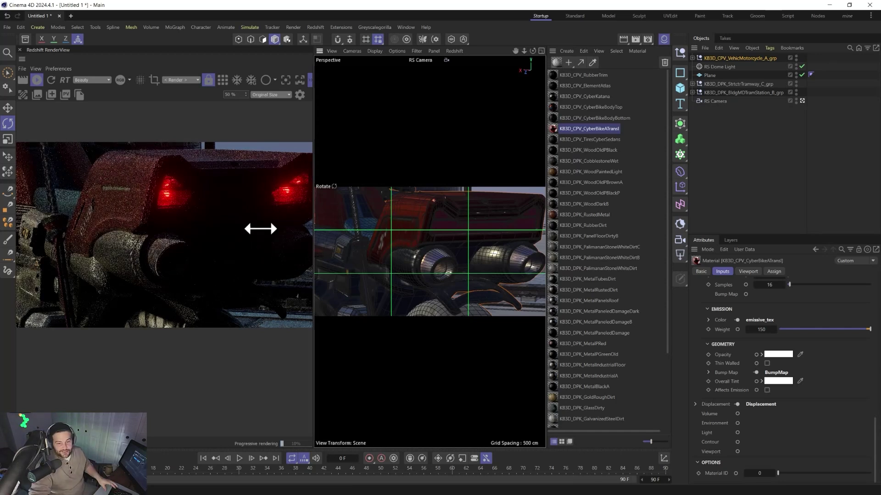
{"action": "scroll", "coordinate": [151, 182], "scroll_direction": "up", "scroll_amount": 5}
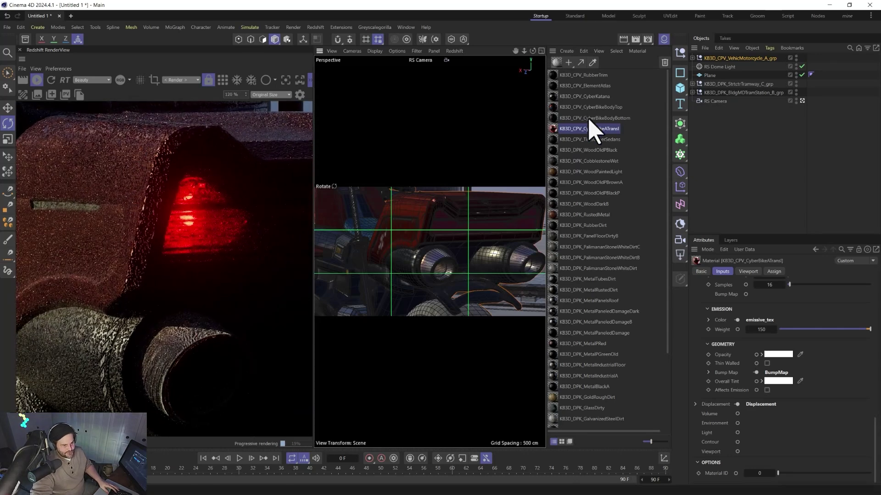
- Try to select all seven motorcycle materials from KB3D_CPV_RubberTrim through KB3D_CPV_TiresCyberSedans for shared editing
{"action": "left_click", "coordinate": [573, 76]}
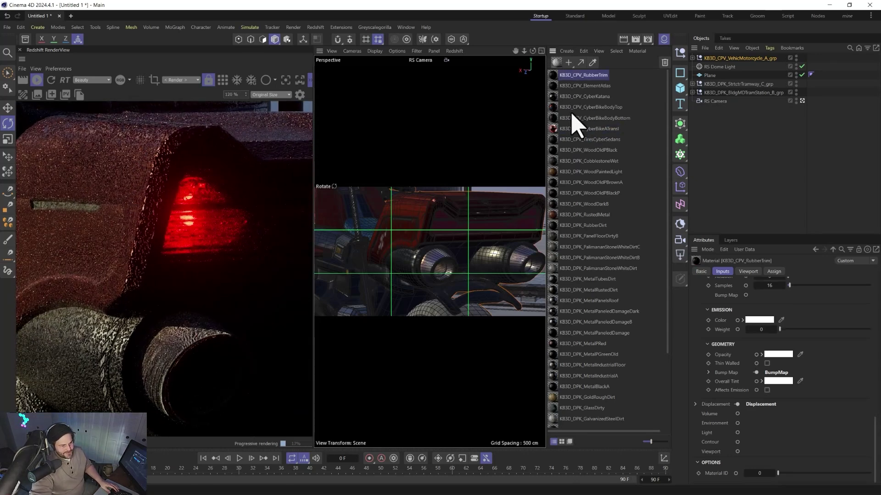
{"action": "left_click", "coordinate": [583, 138], "text": "shift"}
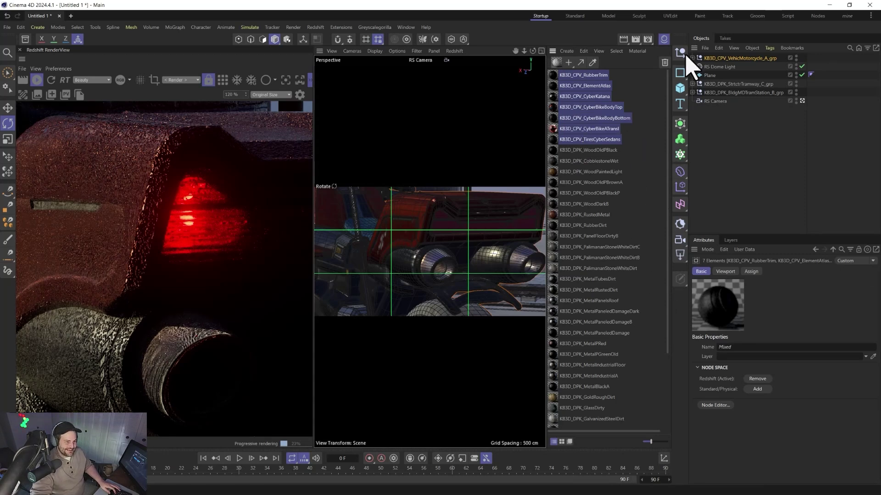
{"action": "left_click", "coordinate": [571, 75]}
{"action": "left_click", "coordinate": [567, 150], "text": "shift"}
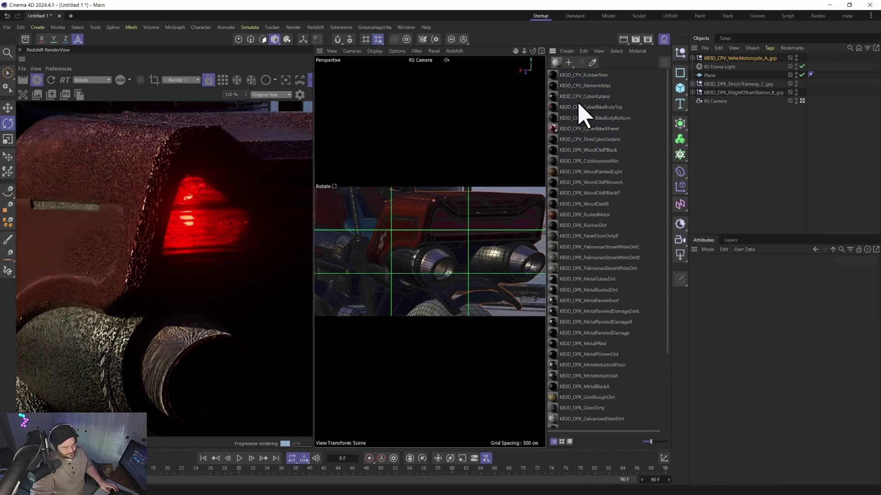
{"action": "left_click", "coordinate": [570, 150]}
{"action": "left_click_drag", "start_coordinate": [570, 141], "coordinate": [570, 76]}
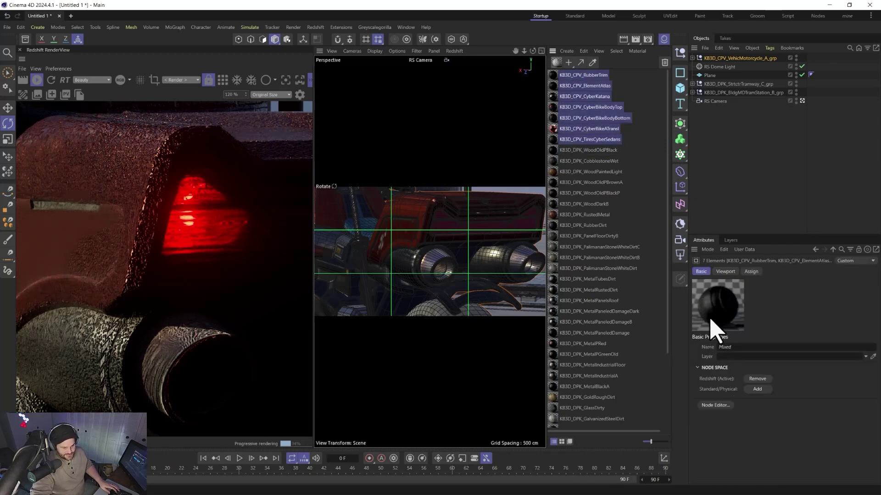
- Select the six materials from KB3D_CPV_RubberTrim through KB3D_CPV_CyberBikeATransl and expand their shared bump map settings
{"action": "left_click", "coordinate": [580, 140]}
{"action": "left_click", "coordinate": [577, 129]}
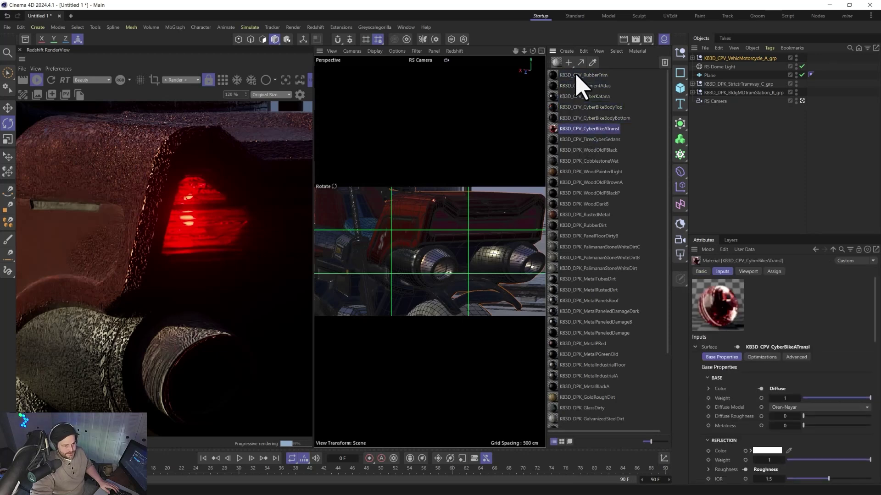
{"action": "left_click", "coordinate": [577, 76], "text": "shift"}
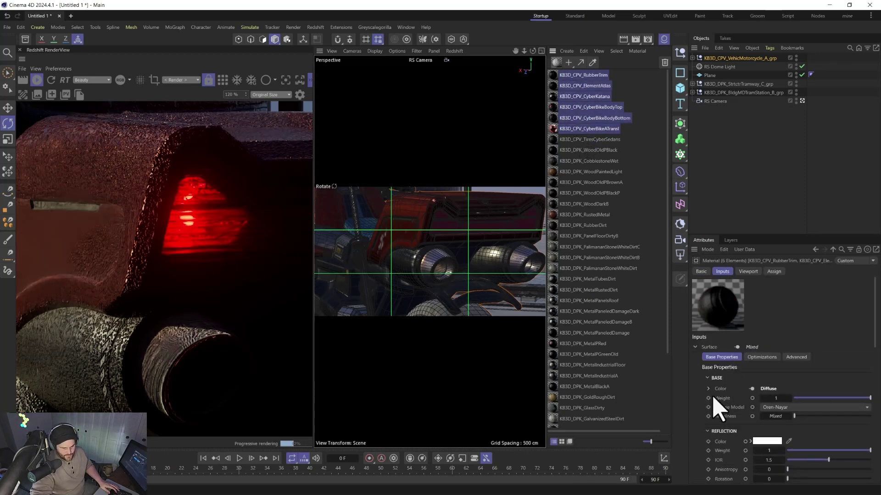
{"action": "scroll", "coordinate": [713, 410], "scroll_direction": "down", "scroll_amount": 8}
{"action": "scroll", "coordinate": [703, 403], "scroll_direction": "down", "scroll_amount": 5}
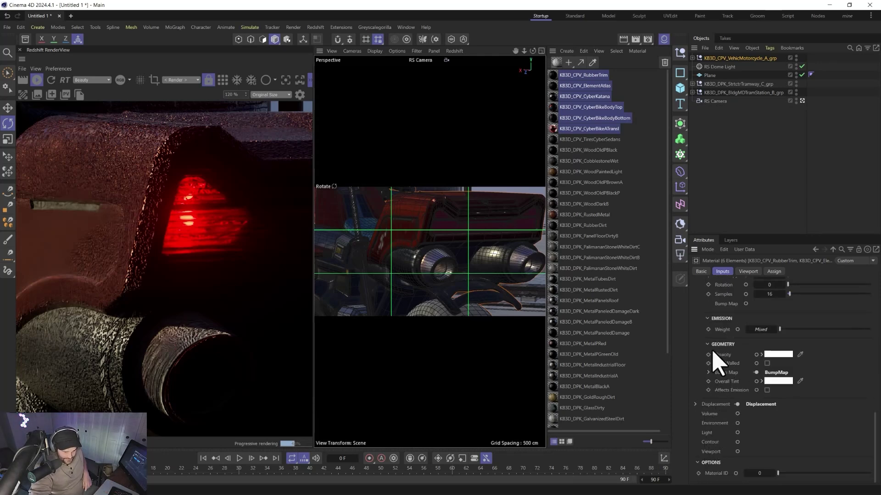
{"action": "left_click", "coordinate": [708, 373]}
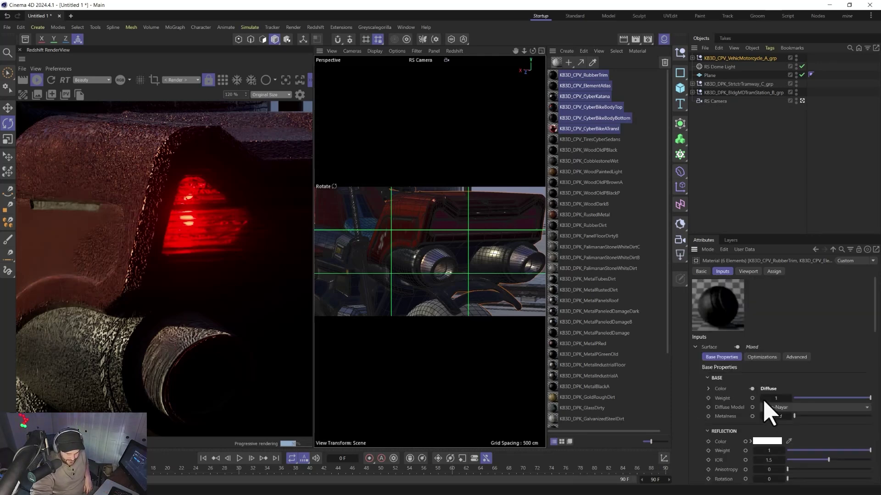
- Lower the shared bump map's Height Scale to 0.01 for the six selected motorcycle materials
{"action": "scroll", "coordinate": [719, 399], "scroll_direction": "down", "scroll_amount": 10}
{"action": "scroll", "coordinate": [716, 390], "scroll_direction": "up", "scroll_amount": 2}
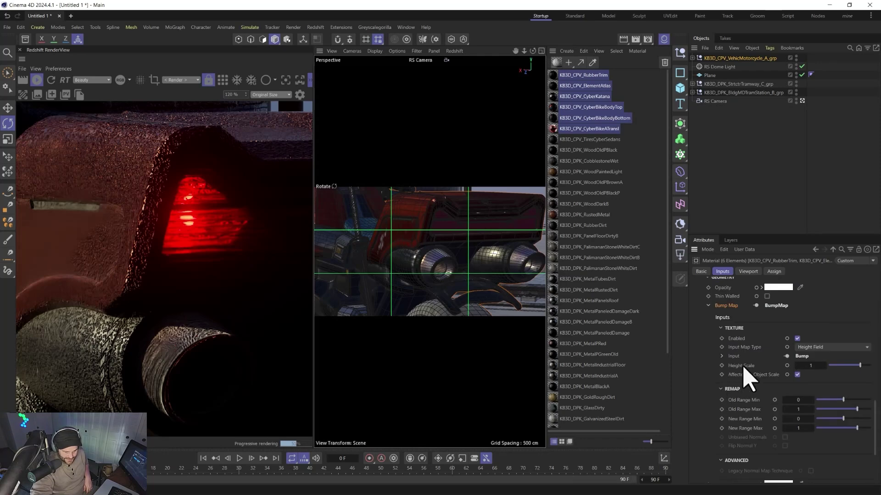
{"action": "type", "text": "0.2"}
{"action": "key", "text": "Return"}
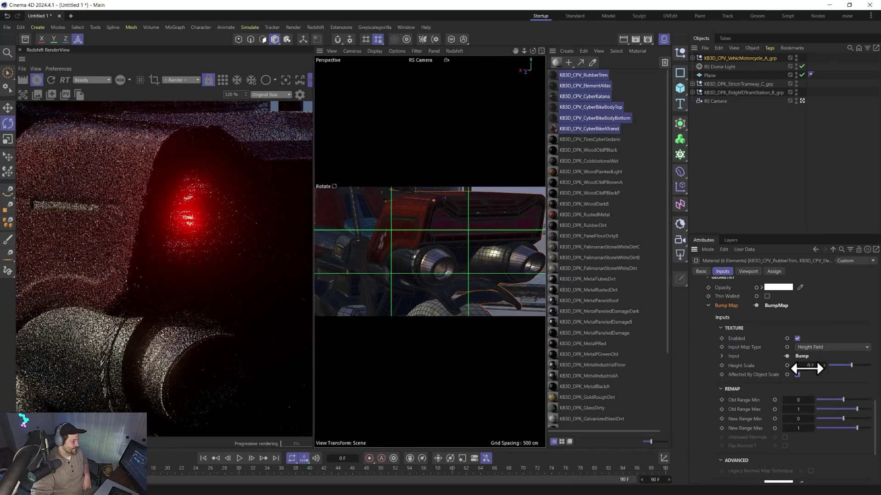
{"action": "type", "text": "0.02"}
{"action": "key", "text": "Return"}
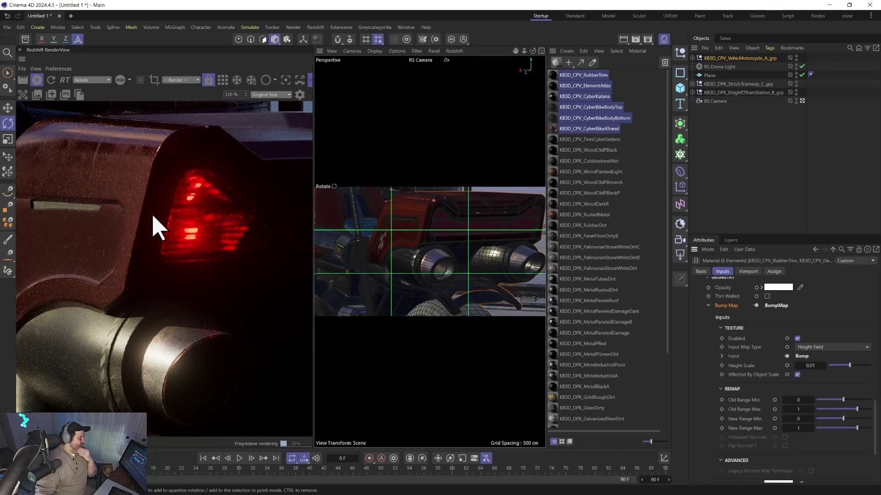
- Give the CyberBikeBodyTop and CyberBikeBodyBottom materials a coat with weight 0.756, roughness 0.105 and IOR 1.131
{"action": "scroll", "coordinate": [122, 199], "scroll_direction": "down", "scroll_amount": 3}
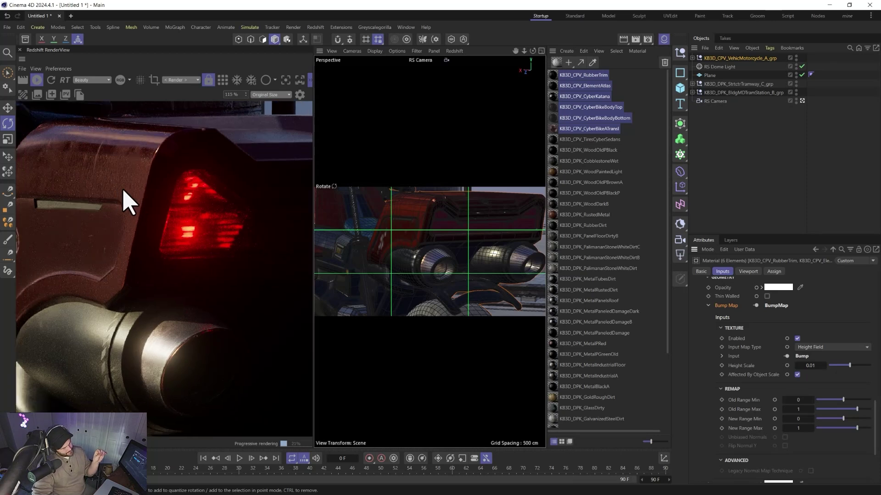
{"action": "scroll", "coordinate": [103, 197], "scroll_direction": "down", "scroll_amount": 2}
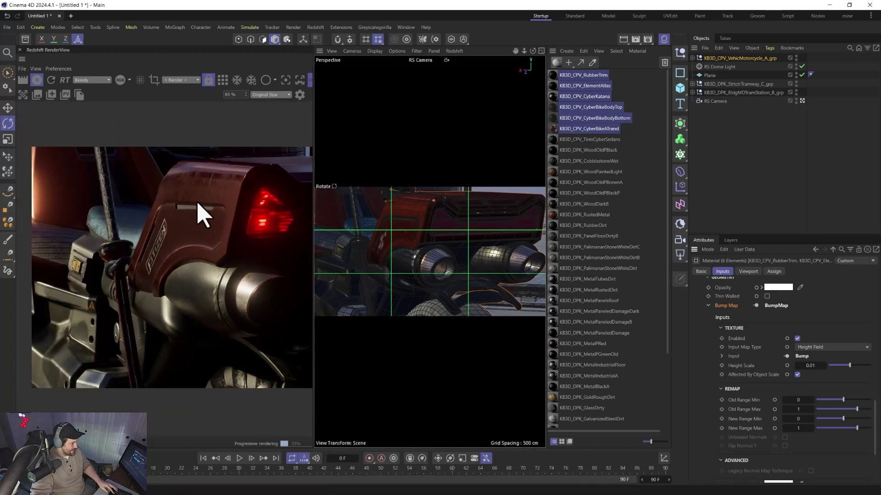
{"action": "scroll", "coordinate": [156, 224], "scroll_direction": "up", "scroll_amount": 2}
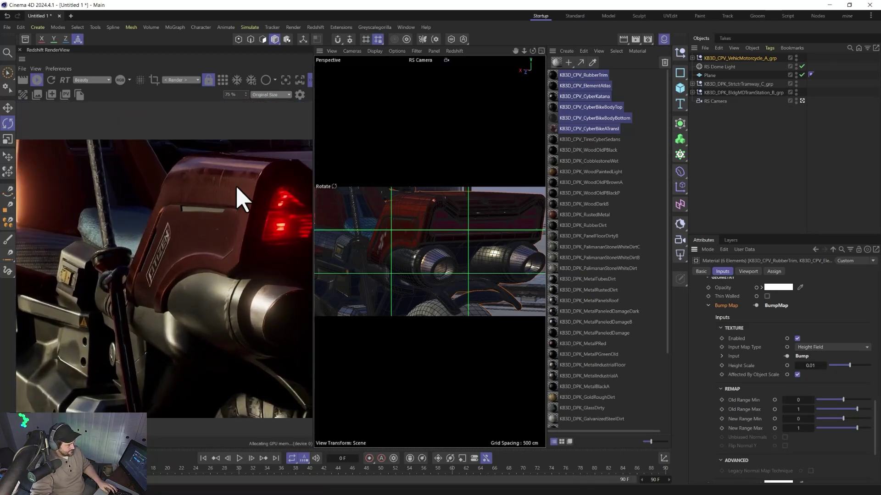
{"action": "left_click", "coordinate": [577, 115]}
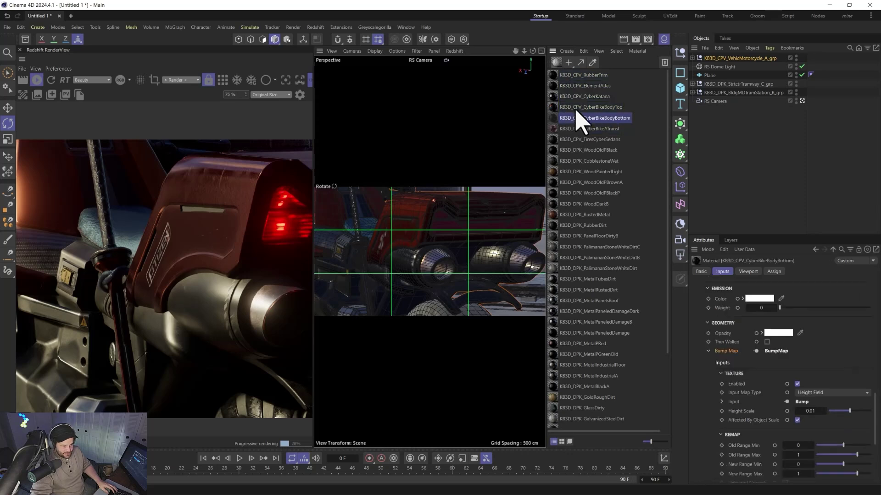
{"action": "left_click", "coordinate": [578, 107], "text": "ctrl"}
{"action": "scroll", "coordinate": [688, 363], "scroll_direction": "down", "scroll_amount": 4}
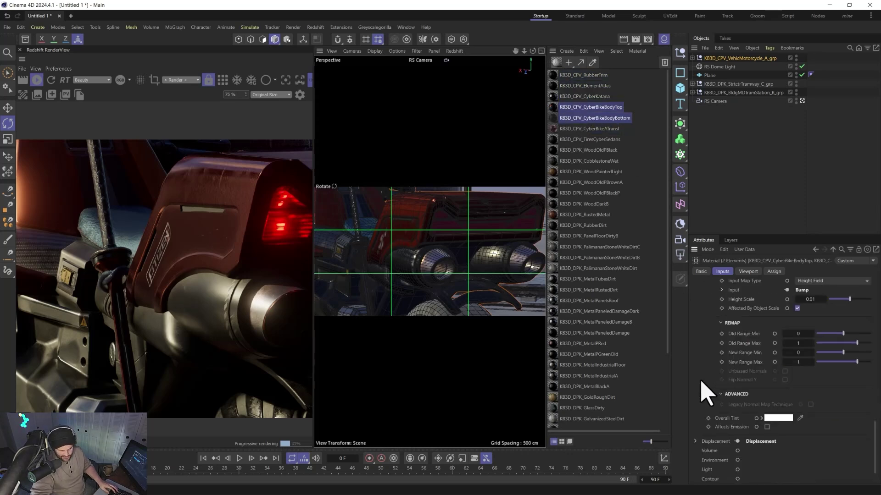
{"action": "scroll", "coordinate": [720, 380], "scroll_direction": "up", "scroll_amount": 6}
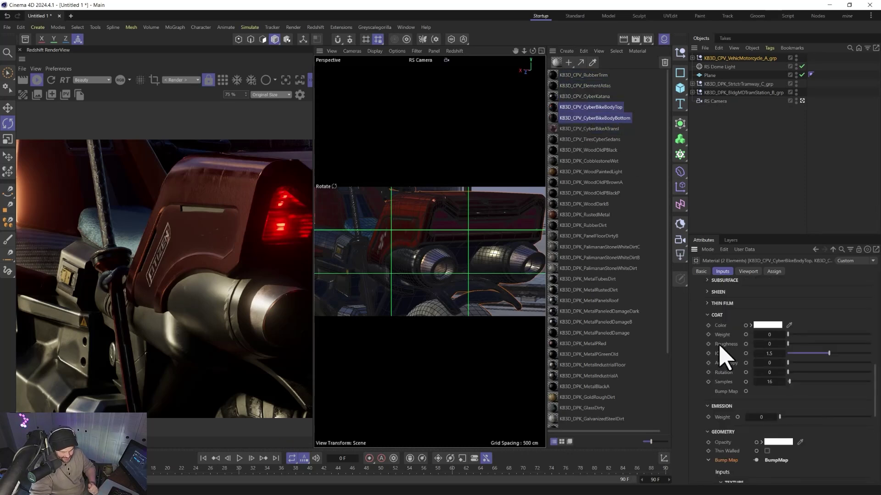
{"action": "left_click_drag", "start_coordinate": [808, 334], "coordinate": [818, 353]}
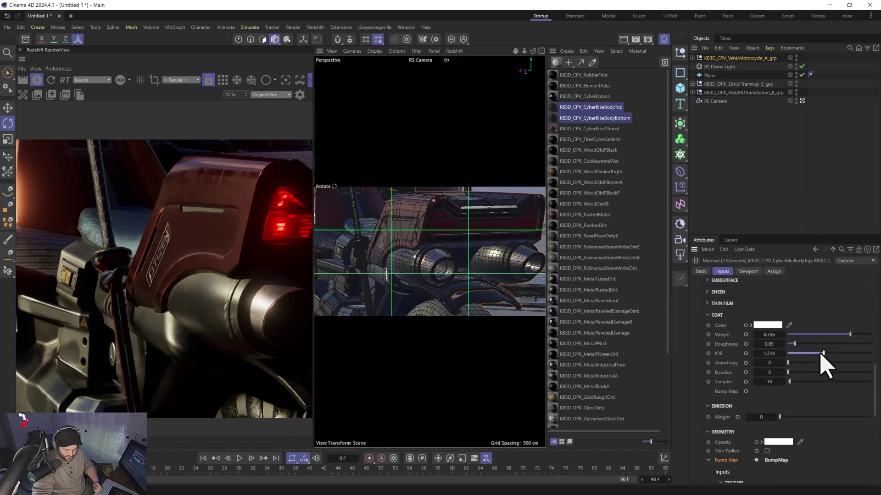
{"action": "left_click", "coordinate": [799, 344]}
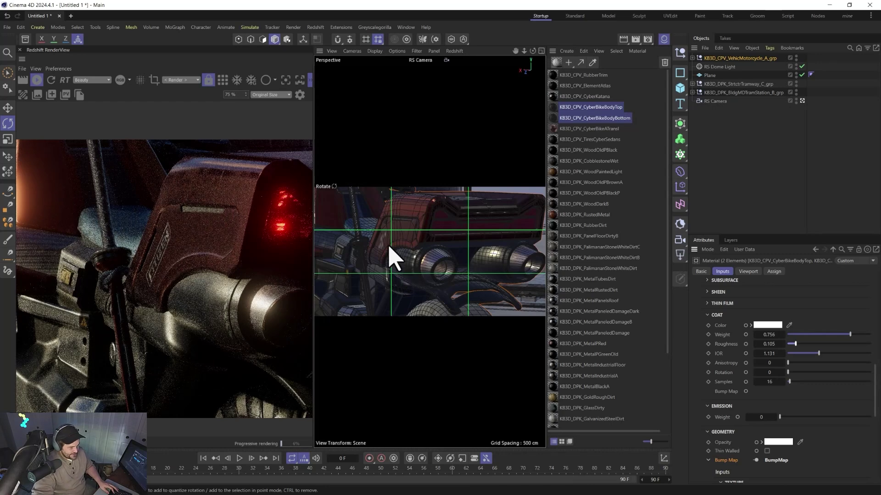
- Add a Redshift area light and place it on the ground beside the motorcycle with the Place tool
{"action": "left_click_drag", "start_coordinate": [389, 248], "coordinate": [452, 112], "text": "alt"}
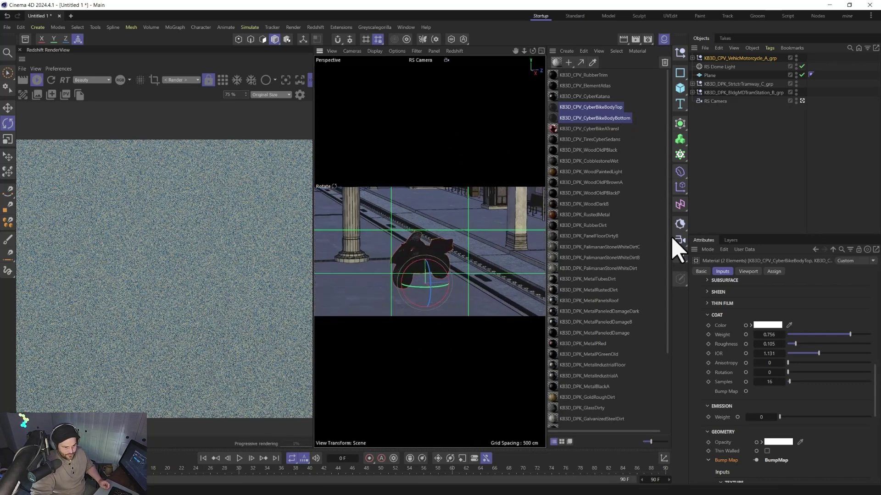
{"action": "left_click", "coordinate": [679, 255]}
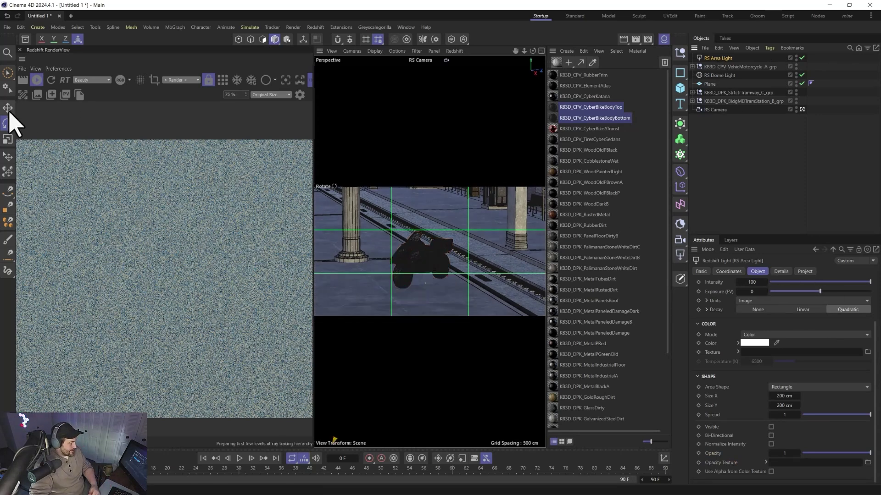
{"action": "left_click", "coordinate": [8, 157]}
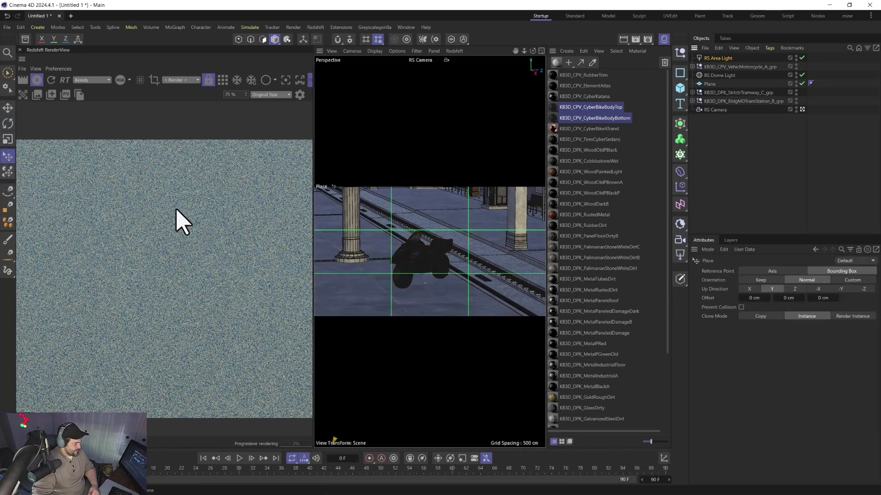
{"action": "left_click", "coordinate": [429, 277]}
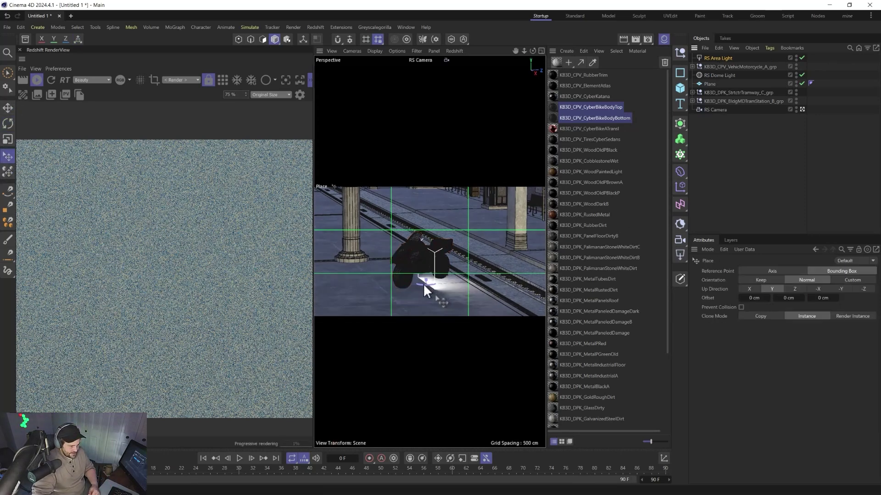
- Give the area light a target null
{"action": "left_click", "coordinate": [719, 58]}
{"action": "left_click", "coordinate": [845, 292]}
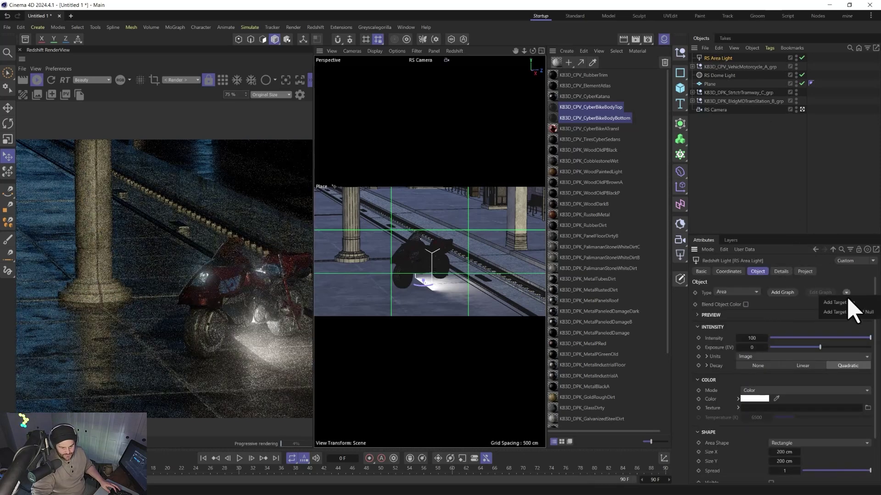
{"action": "left_click", "coordinate": [852, 313]}
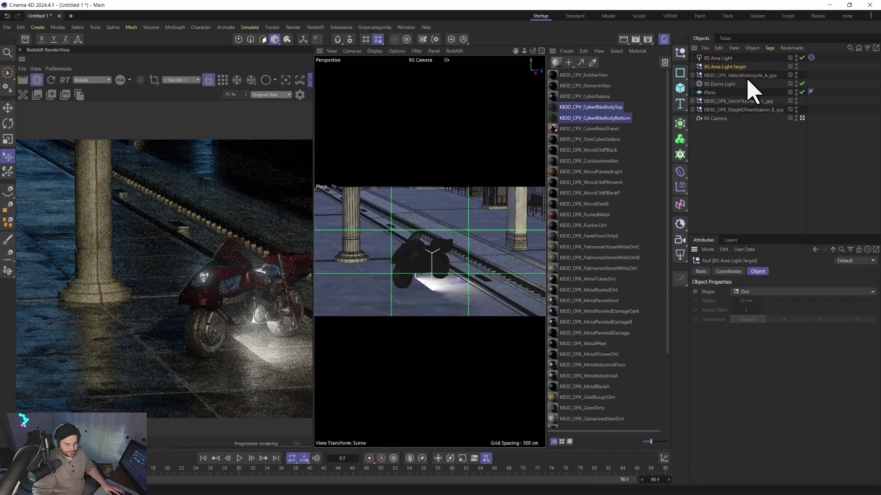
- Move the area light high above the motorcycle and set its intensity to about 13.35
{"action": "key", "text": "e"}
{"action": "left_click_drag", "start_coordinate": [451, 263], "coordinate": [491, 206]}
{"action": "left_click", "coordinate": [717, 58]}
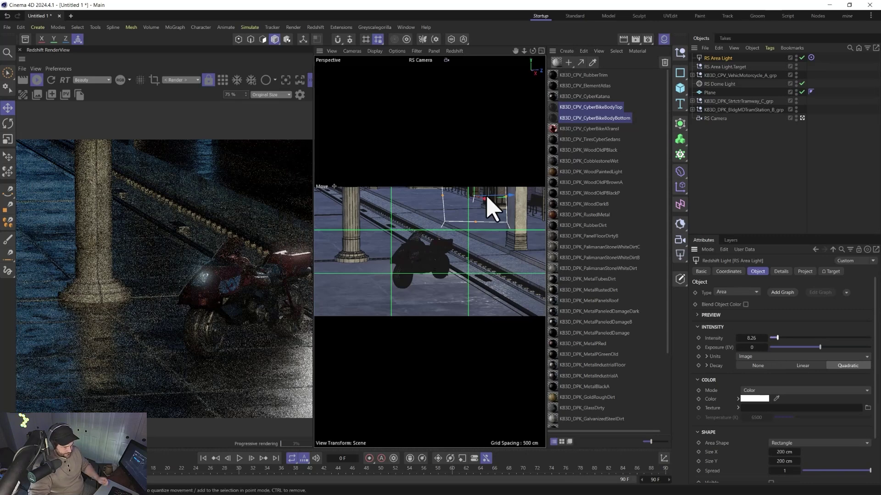
{"action": "left_click_drag", "start_coordinate": [487, 197], "coordinate": [419, 138]}
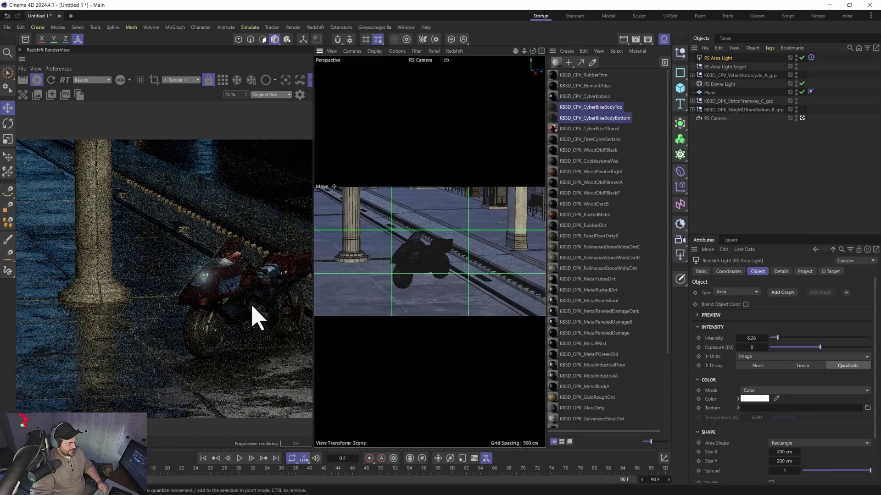
{"action": "left_click_drag", "start_coordinate": [776, 338], "coordinate": [782, 338]}
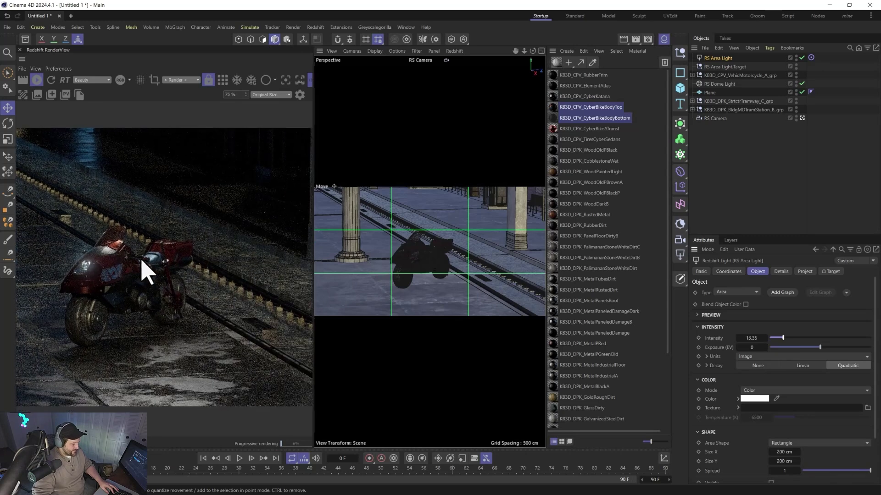
- Enable bokeh on the RS Camera with an aperture of 2.4 and pick its focus distance on the motorcycle's front body
{"action": "middle_click", "coordinate": [413, 271]}
{"action": "middle_click", "coordinate": [382, 191]}
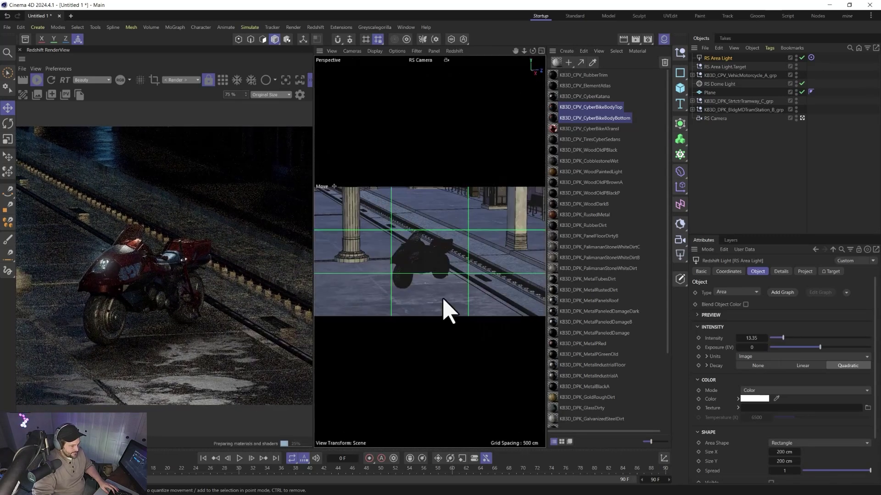
{"action": "left_click_drag", "start_coordinate": [454, 264], "coordinate": [454, 211], "text": "alt"}
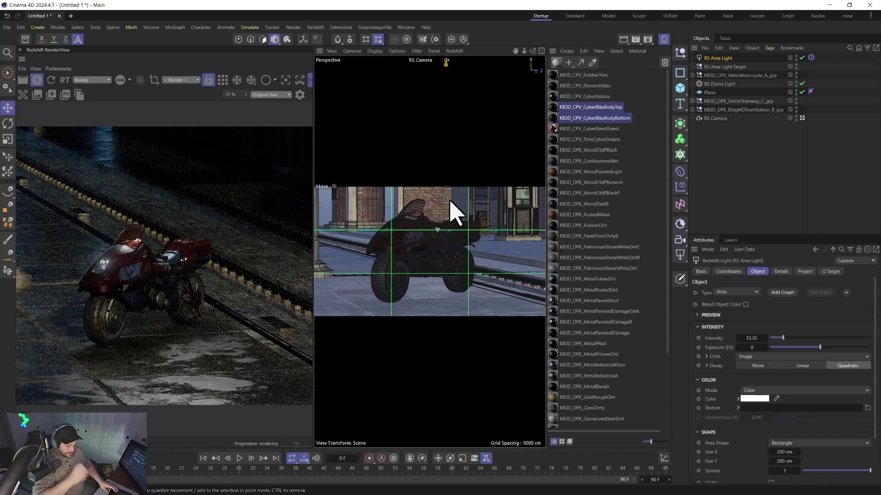
{"action": "left_click", "coordinate": [714, 119]}
{"action": "left_click", "coordinate": [781, 272]}
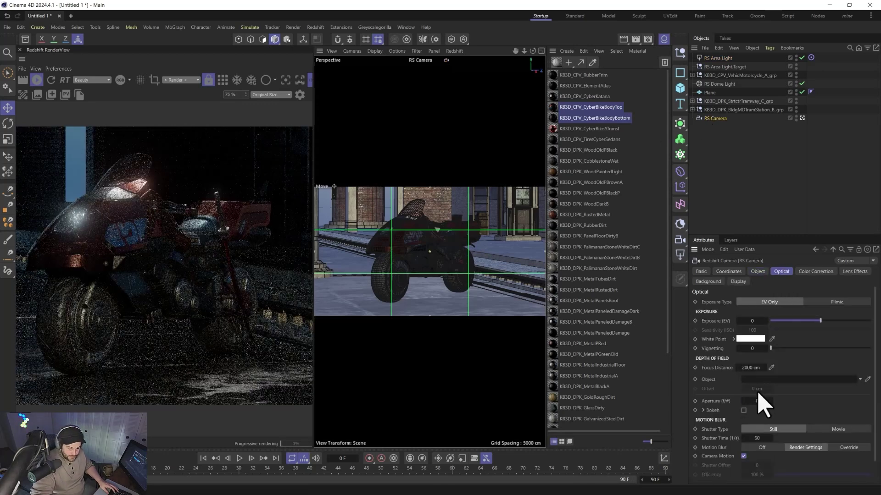
{"action": "left_click", "coordinate": [743, 410]}
{"action": "left_click", "coordinate": [757, 401]}
{"action": "type", "text": "2"}
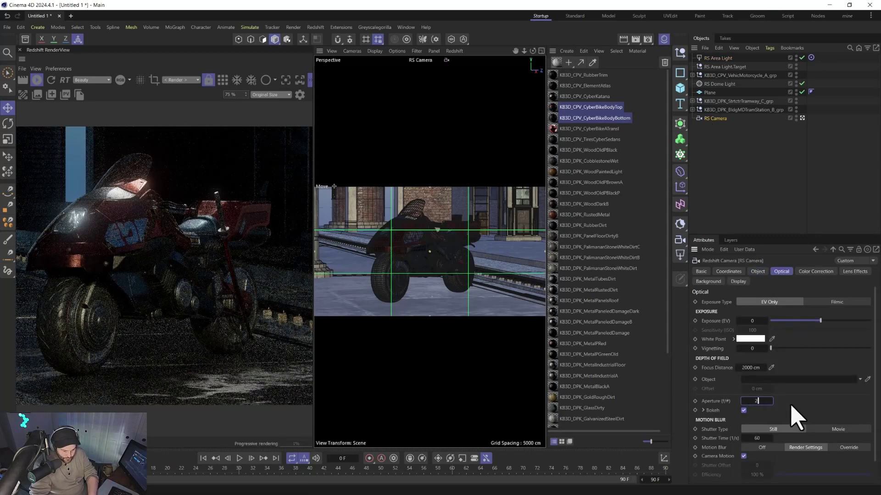
{"action": "type", "text": ".4"}
{"action": "left_click", "coordinate": [771, 368]}
{"action": "left_click", "coordinate": [418, 236]}
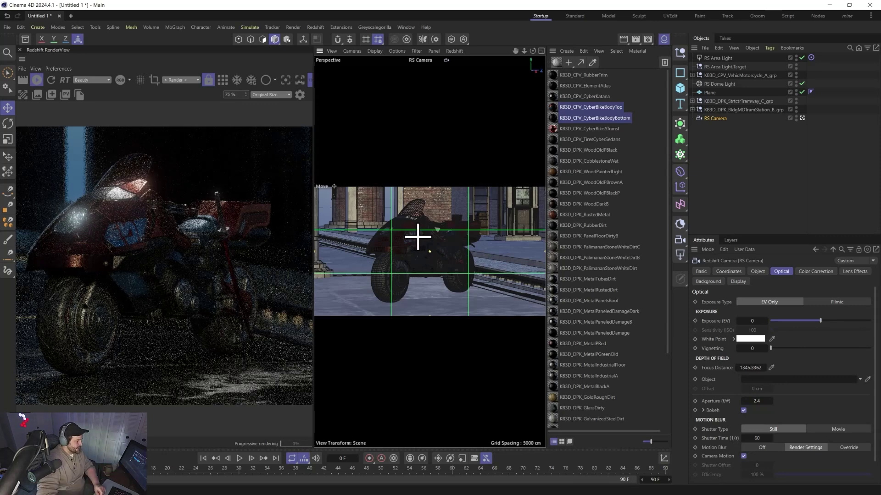
{"action": "scroll", "coordinate": [165, 255], "scroll_direction": "down", "scroll_amount": 1}
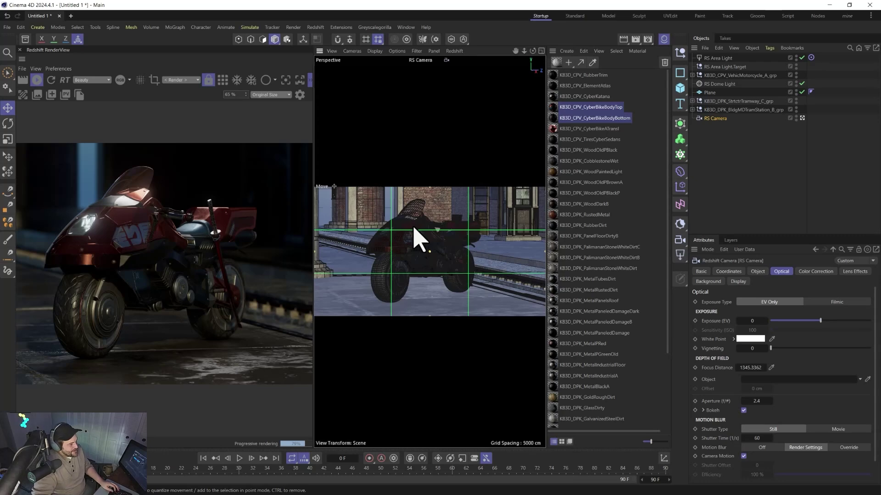
- Bring the camera close to the motorcycle's red bodywork and pick a new focus distance on that surface
{"action": "right_click_drag", "start_coordinate": [399, 233], "coordinate": [444, 167], "text": "alt"}
{"action": "left_click_drag", "start_coordinate": [444, 167], "coordinate": [325, 250], "text": "alt"}
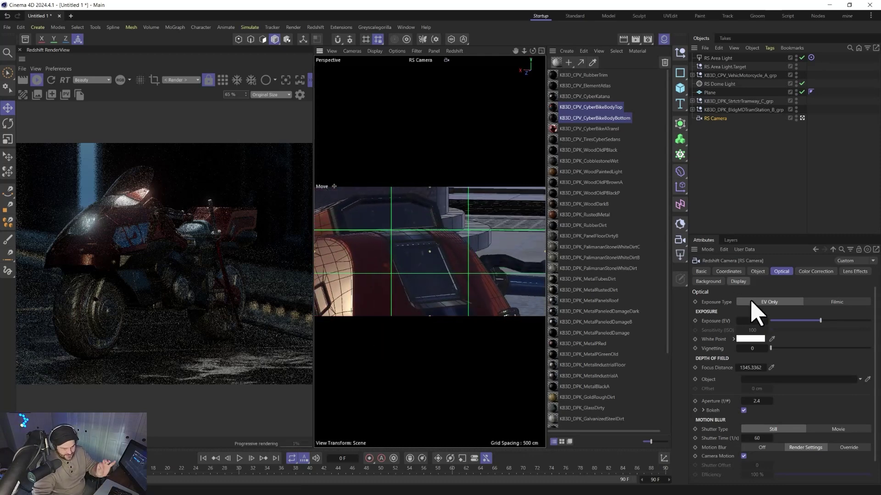
{"action": "left_click_drag", "start_coordinate": [770, 368], "coordinate": [392, 225]}
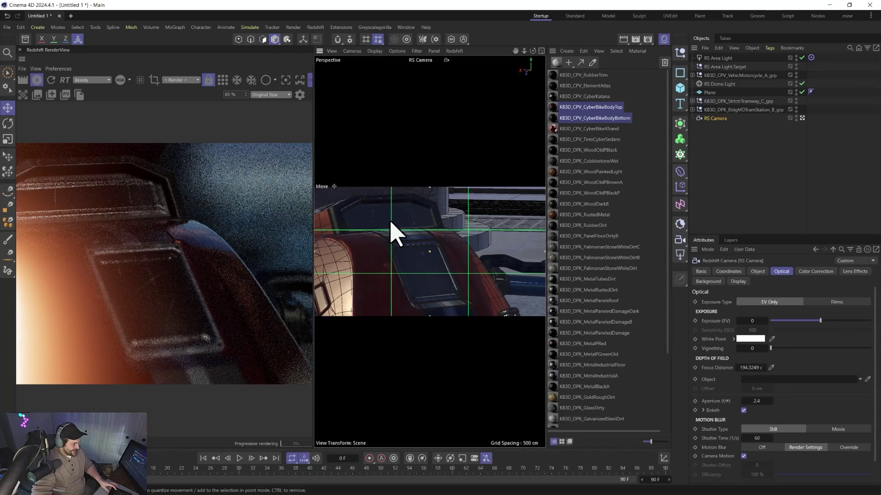
{"action": "left_click_drag", "start_coordinate": [399, 261], "coordinate": [407, 266], "text": "alt"}
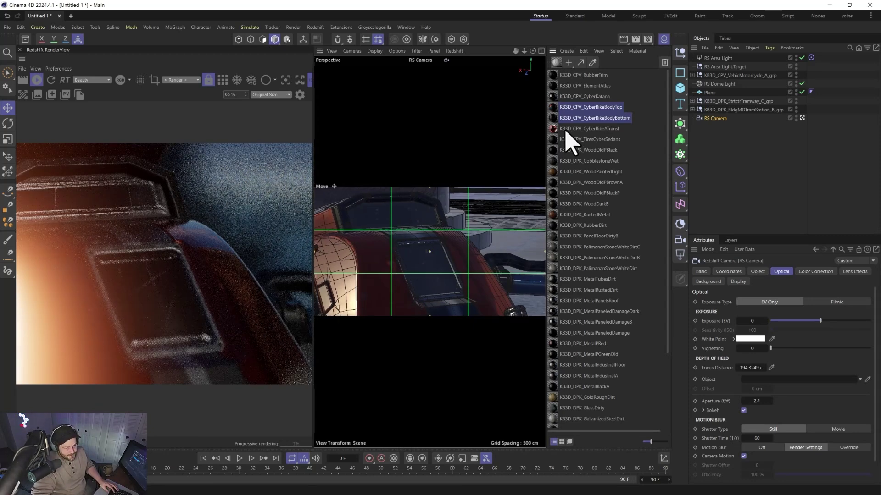
- Try a higher emission weight on the KB3D_CPV_CyberBikeBodyTop and KB3D_CPV_CyberBikeBodyBottom materials, and return it to 0
{"action": "left_click", "coordinate": [592, 107]}
{"action": "left_click", "coordinate": [592, 118], "text": "shift"}
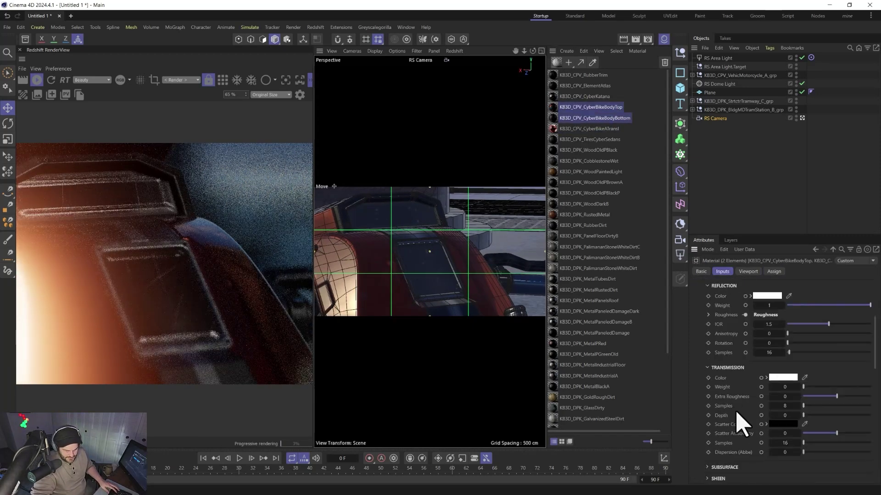
{"action": "scroll", "coordinate": [739, 420], "scroll_direction": "down", "scroll_amount": 6}
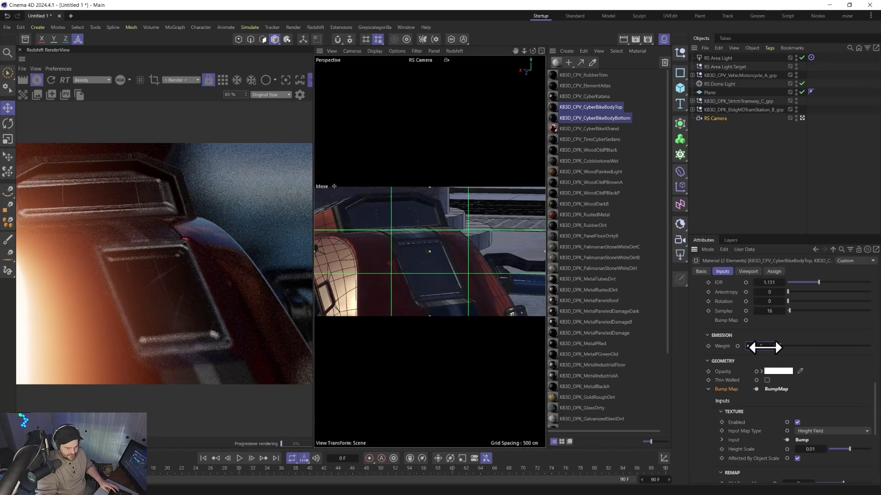
{"action": "left_click_drag", "start_coordinate": [764, 347], "coordinate": [764, 347]}
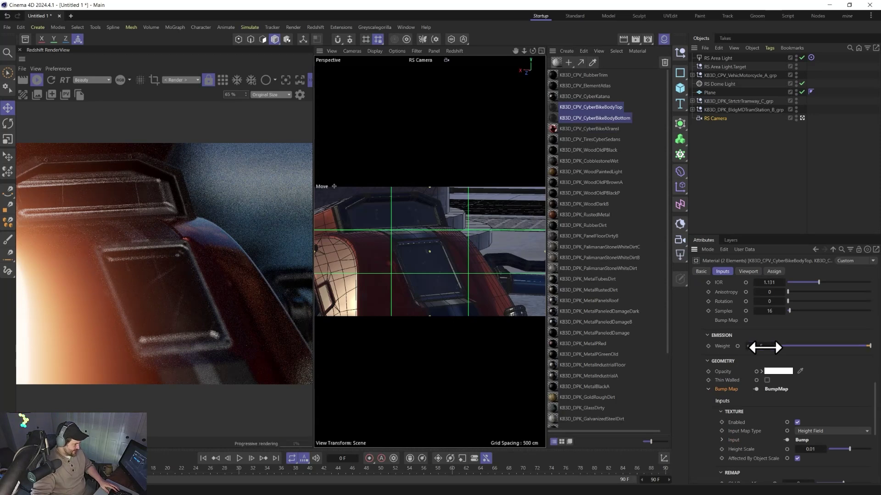
{"action": "left_click_drag", "start_coordinate": [764, 348], "coordinate": [755, 354]}
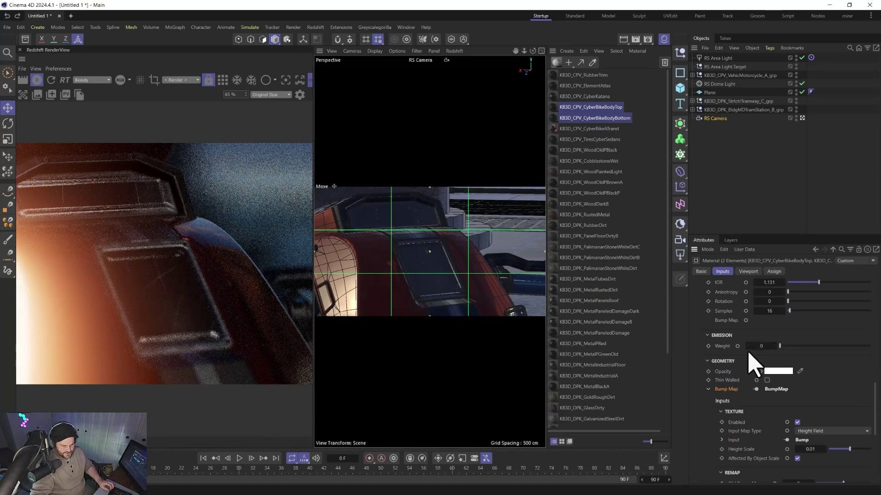
- Set the emission weight of the KB3D_CPV_ElementAtlas material to 20 for the motorcycle's dashboard displays
{"action": "left_click", "coordinate": [592, 128]}
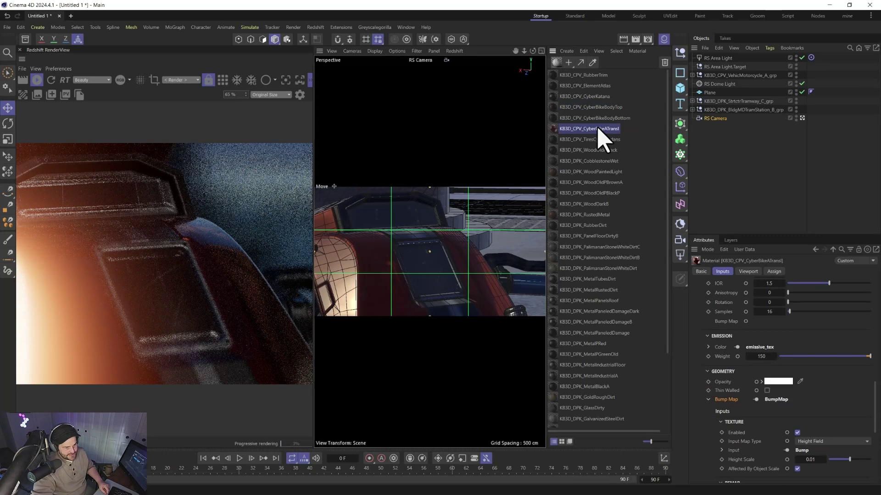
{"action": "left_click", "coordinate": [584, 86]}
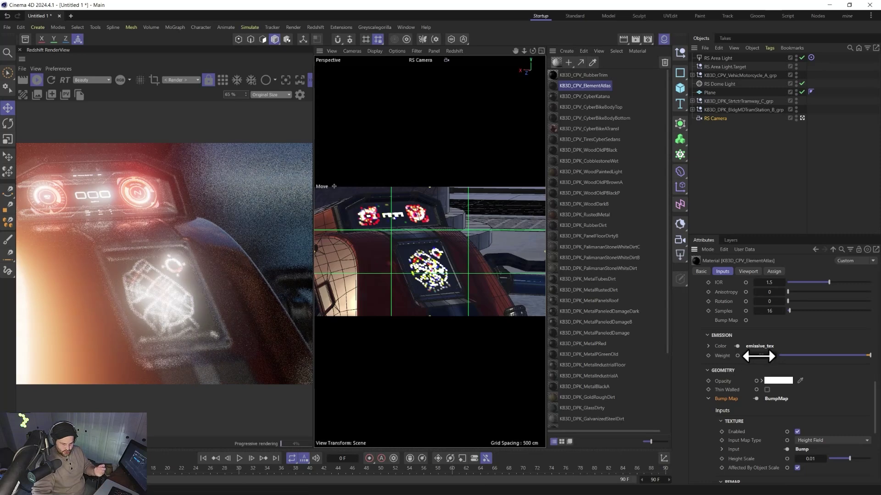
{"action": "left_click_drag", "start_coordinate": [759, 357], "coordinate": [757, 356]}
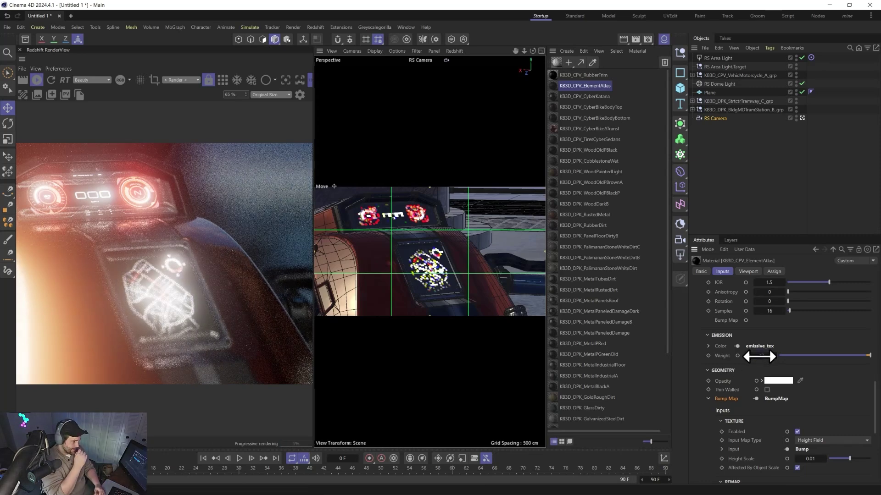
- Create a null, place it on the motorcycle's dashboard, and assign it as the RS Camera's depth-of-field focus object
{"action": "left_click_drag", "start_coordinate": [429, 272], "coordinate": [401, 274], "text": "alt"}
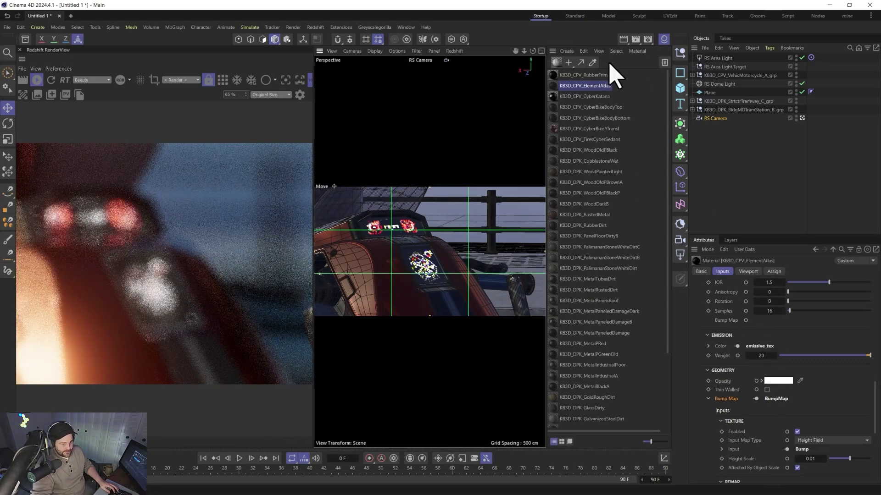
{"action": "left_click", "coordinate": [680, 53]}
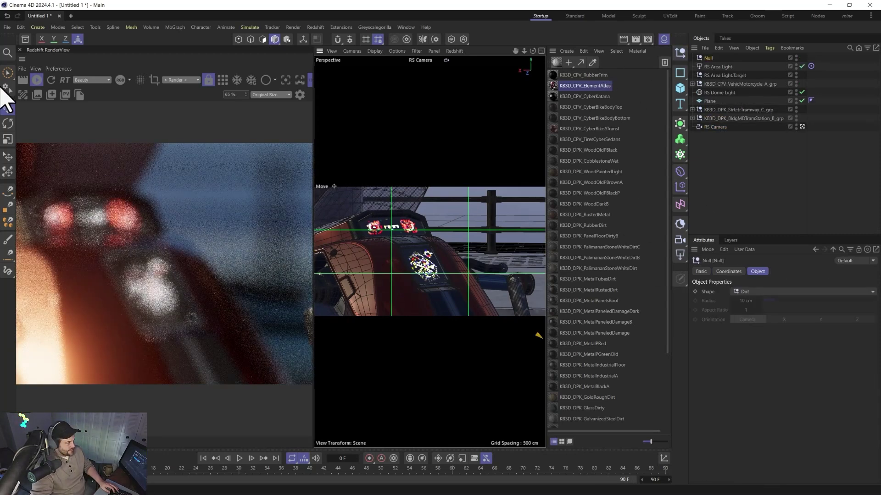
{"action": "left_click", "coordinate": [7, 157]}
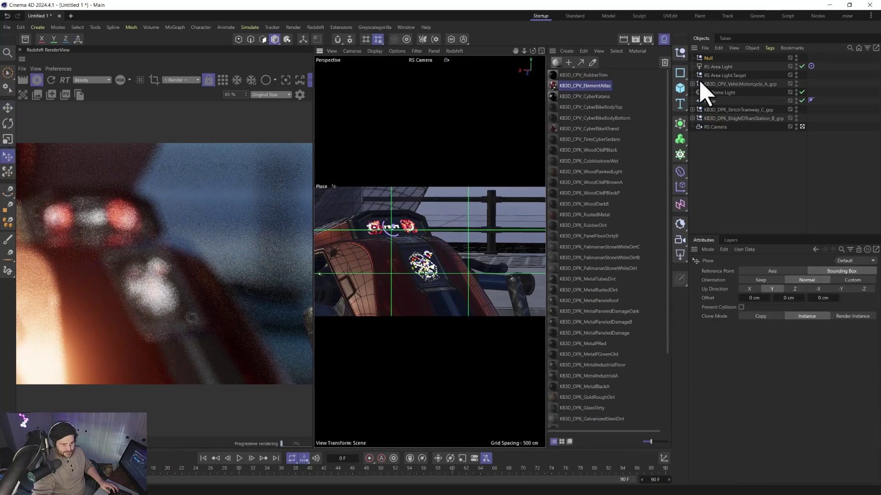
{"action": "left_click", "coordinate": [716, 126]}
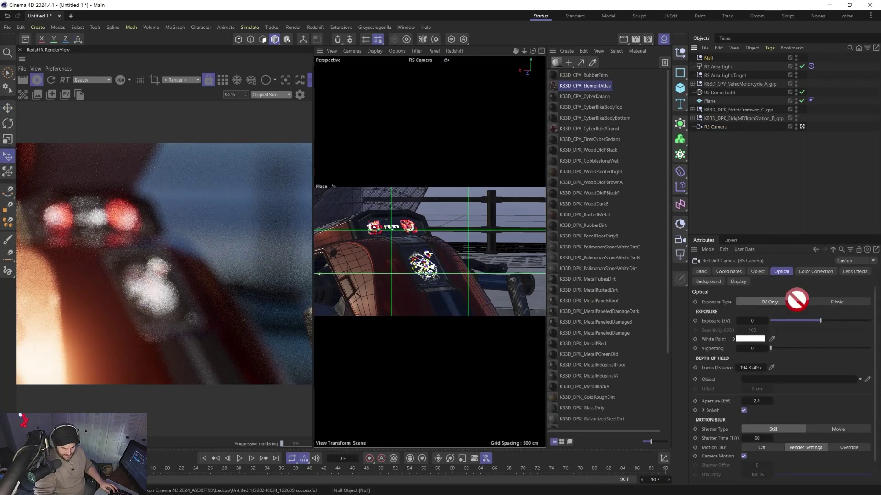
{"action": "left_click_drag", "start_coordinate": [796, 299], "coordinate": [796, 379]}
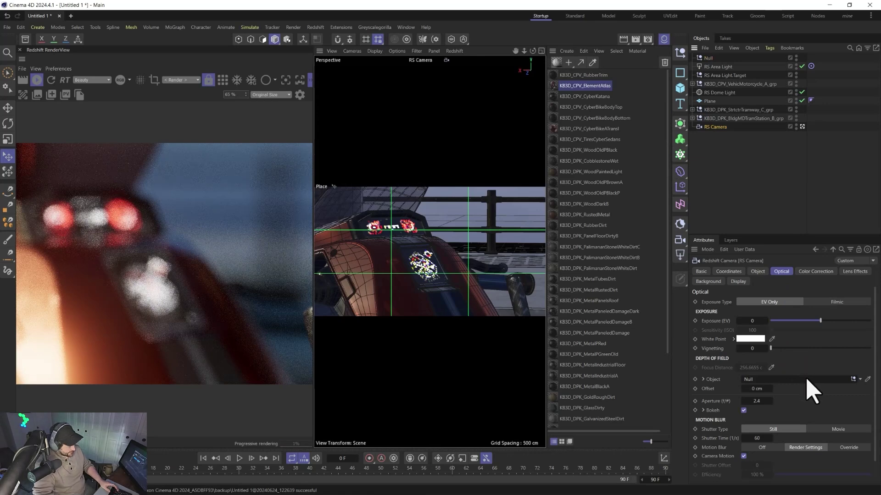
- Reframe the RS Camera to a distant, low side view of the whole motorcycle beside the dark column
{"action": "left_click_drag", "start_coordinate": [534, 351], "coordinate": [425, 248]}
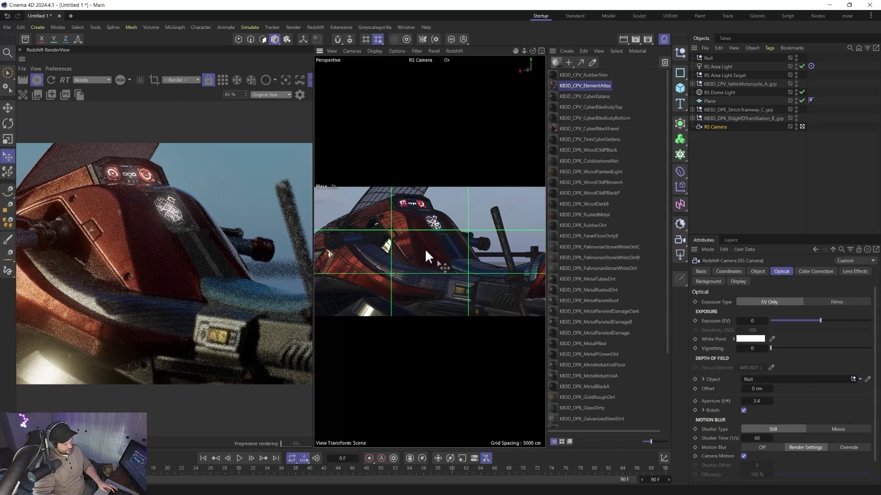
{"action": "left_click_drag", "start_coordinate": [415, 241], "coordinate": [398, 270]}
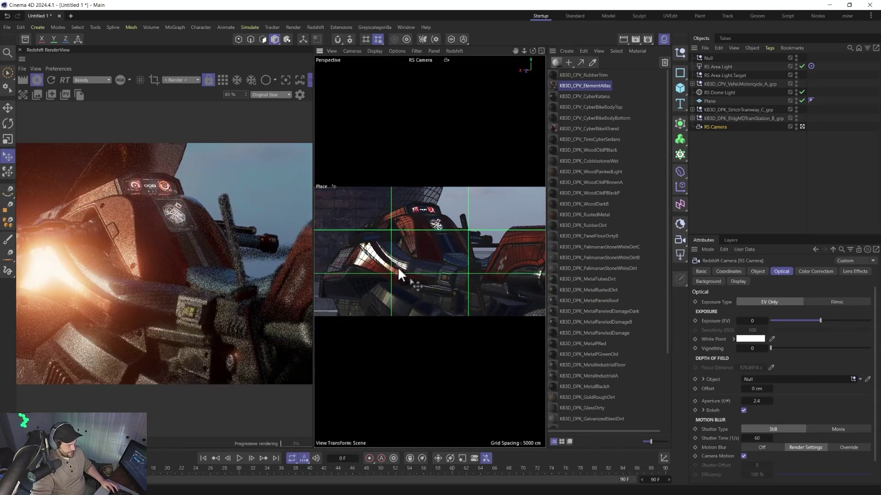
{"action": "mouse_move", "coordinate": [407, 255]}
{"action": "left_mouse_down", "text": "alt"}
{"action": "mouse_move", "coordinate": [505, 260]}
{"action": "mouse_move", "coordinate": [408, 254]}
{"action": "left_mouse_up", "text": "alt"}
{"action": "mouse_move", "coordinate": [368, 257]}
{"action": "right_mouse_down", "text": "alt"}
{"action": "mouse_move", "coordinate": [356, 373]}
{"action": "mouse_move", "coordinate": [361, 245]}
{"action": "right_mouse_up", "text": "alt"}
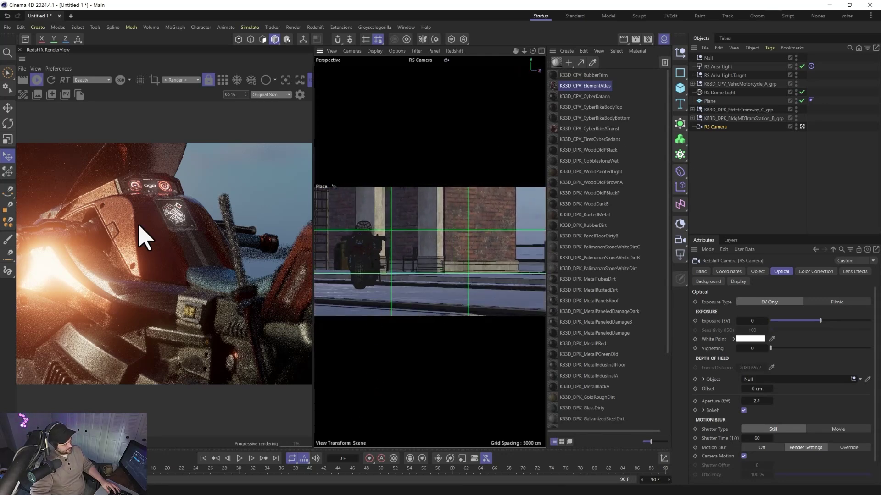
{"action": "scroll", "coordinate": [110, 269], "scroll_direction": "down", "scroll_amount": 1}
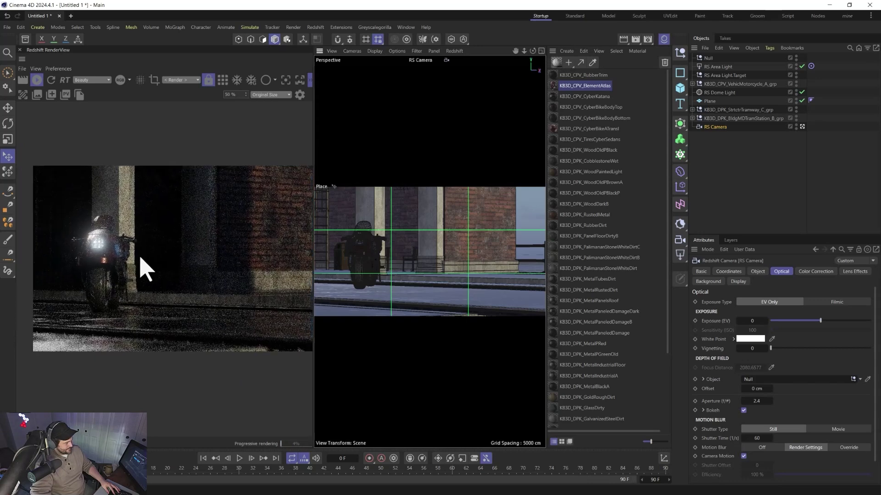
{"action": "left_click_drag", "start_coordinate": [448, 258], "coordinate": [393, 269], "text": "alt"}
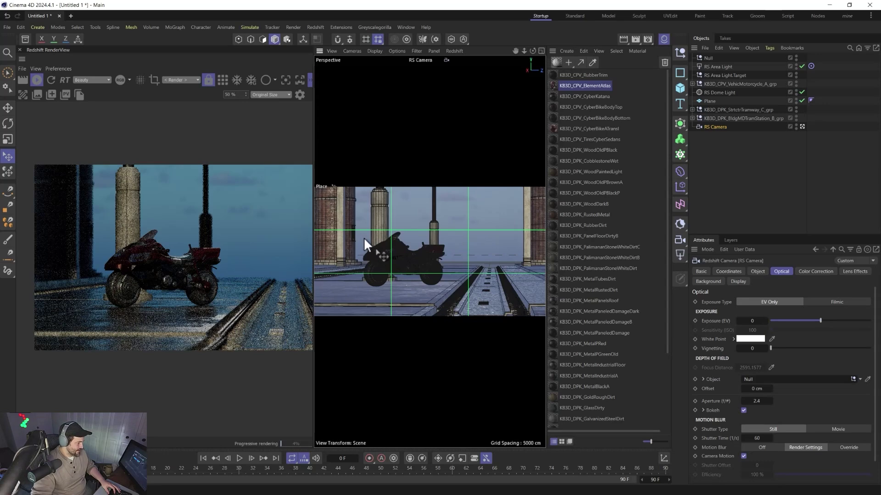
{"action": "left_click_drag", "start_coordinate": [392, 249], "coordinate": [395, 251], "text": "alt"}
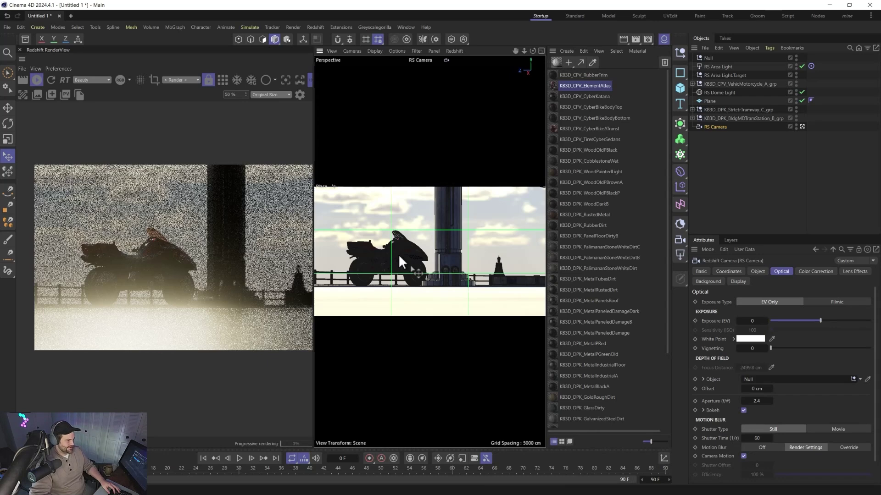
{"action": "left_click_drag", "start_coordinate": [419, 259], "coordinate": [410, 258], "text": "alt"}
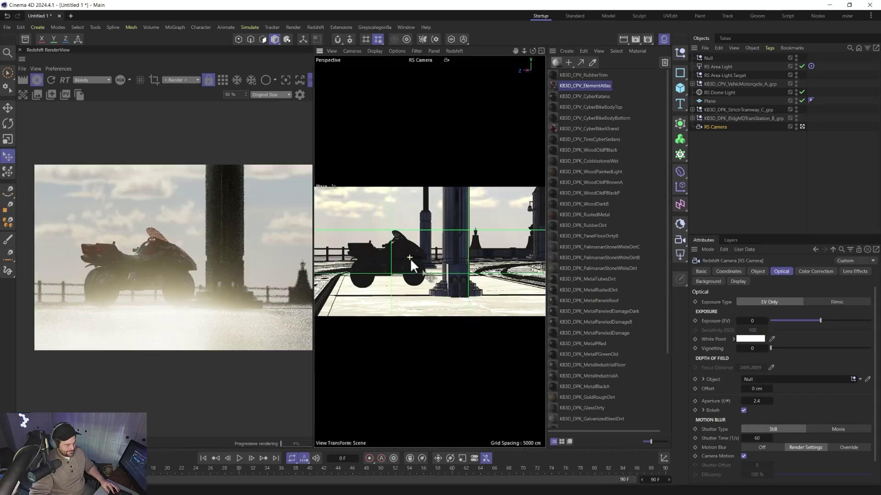
{"action": "left_click", "coordinate": [412, 260]}
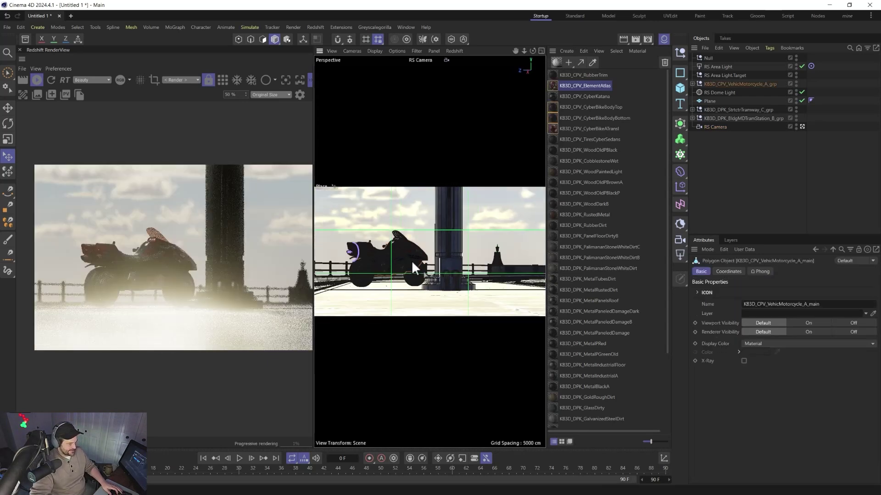
{"action": "left_click_drag", "start_coordinate": [413, 263], "coordinate": [423, 268], "text": "alt"}
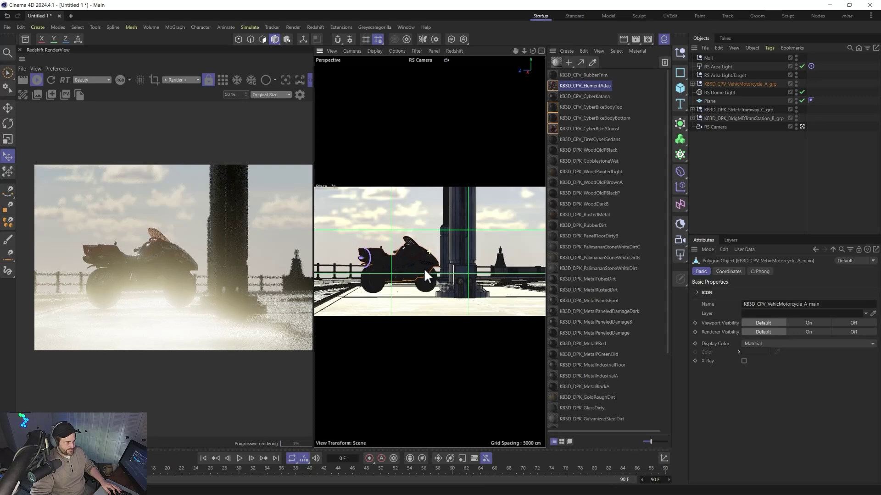
- Rotate the RS Dome Light around its vertical axis to change the sky and the light direction behind the motorcycle
{"action": "left_click", "coordinate": [710, 93]}
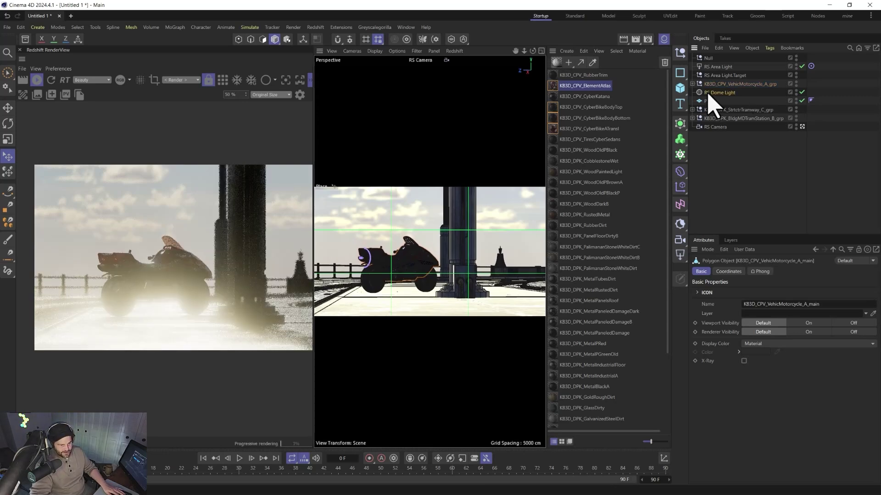
{"action": "key", "text": "r"}
{"action": "middle_click", "coordinate": [407, 291]}
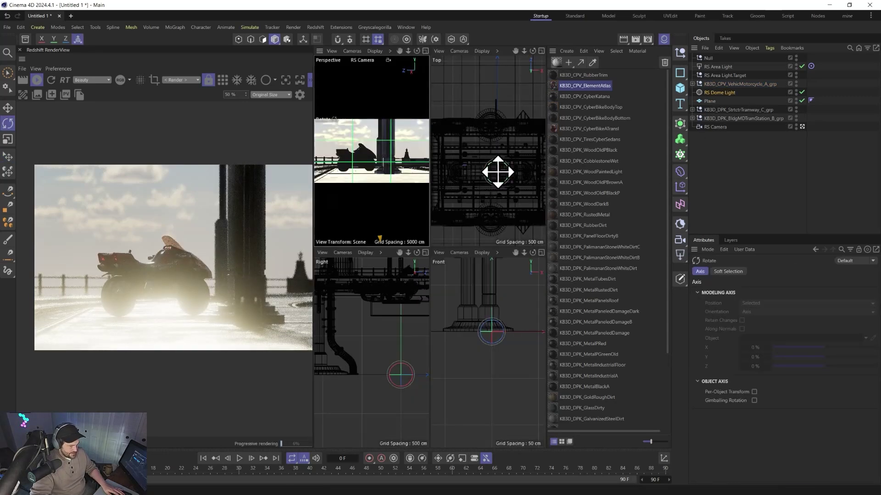
{"action": "left_click_drag", "start_coordinate": [510, 177], "coordinate": [486, 181]}
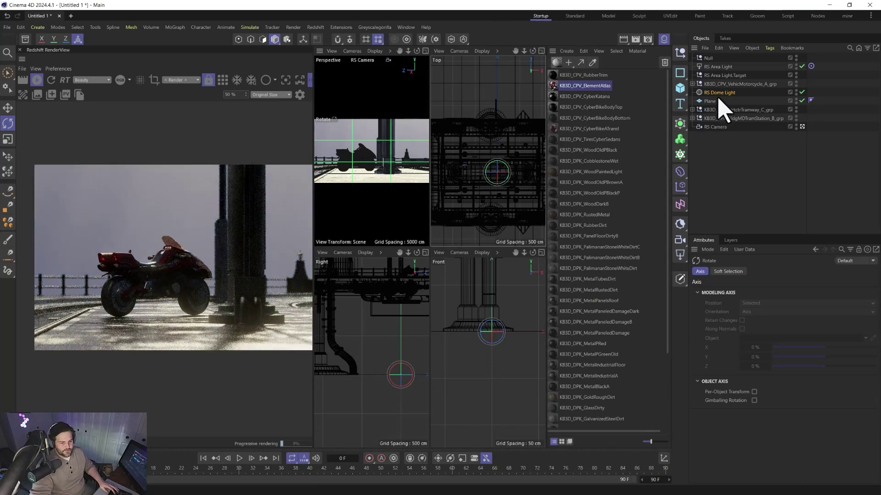
- Duplicate the RS Area Light, shift the copy sideways in the top view and raise it in the right view
{"action": "left_click", "coordinate": [719, 67]}
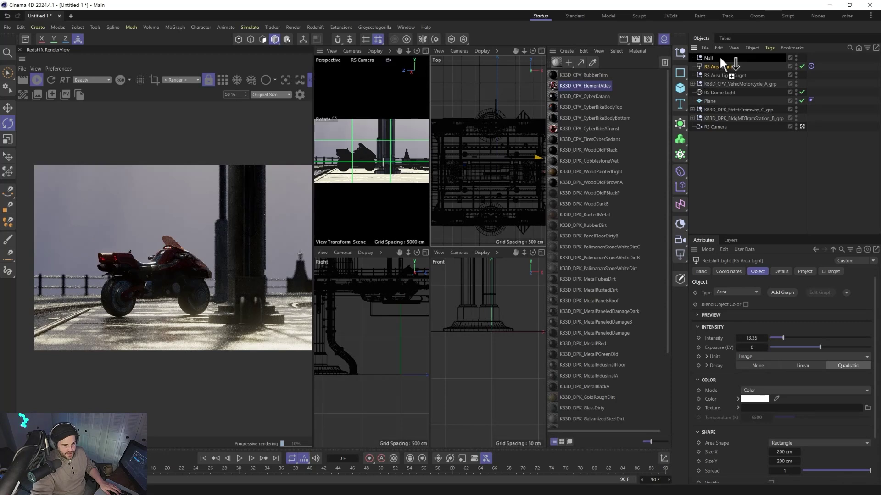
{"action": "left_click_drag", "start_coordinate": [719, 55], "coordinate": [717, 54], "text": "ctrl"}
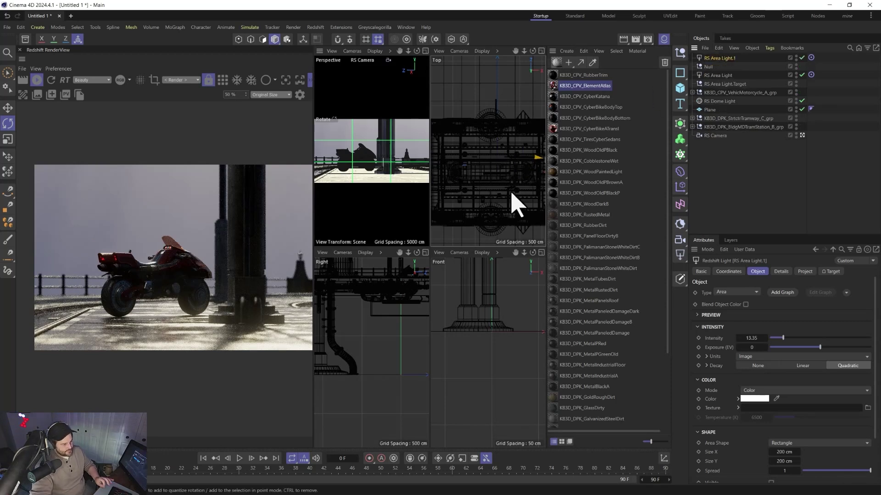
{"action": "scroll", "coordinate": [517, 205], "scroll_direction": "up", "scroll_amount": 2}
{"action": "middle_click_drag", "start_coordinate": [517, 205], "coordinate": [435, 195], "text": "alt"}
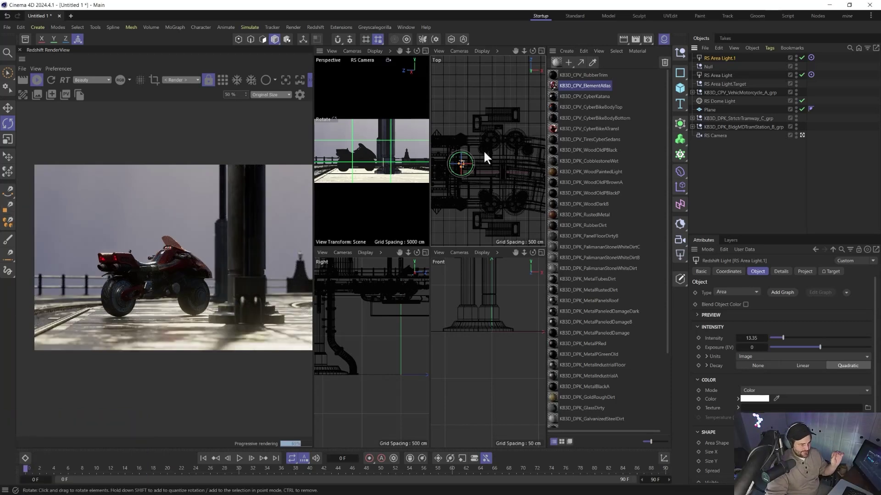
{"action": "key", "text": "e"}
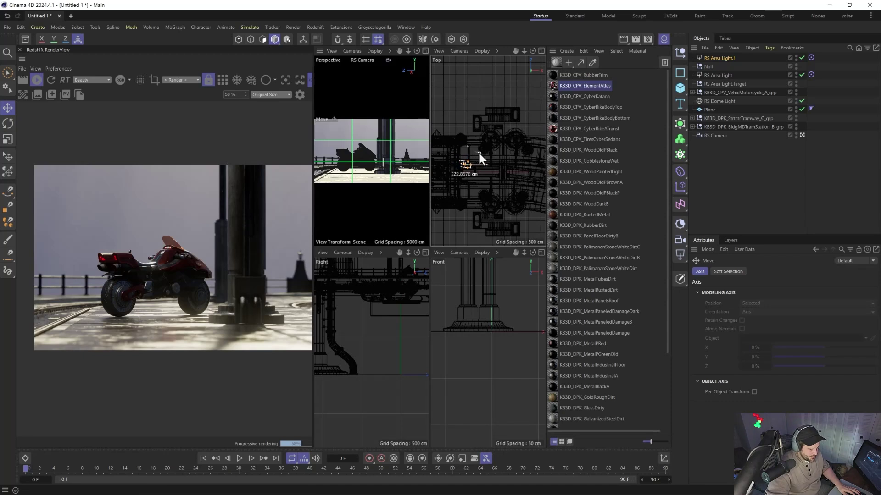
{"action": "left_click_drag", "start_coordinate": [484, 154], "coordinate": [482, 163]}
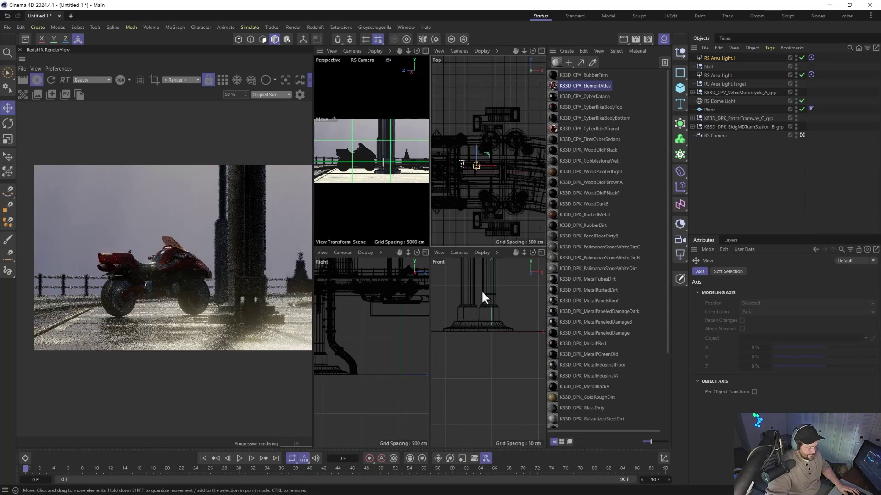
{"action": "key", "text": "h"}
{"action": "key", "text": "h"}
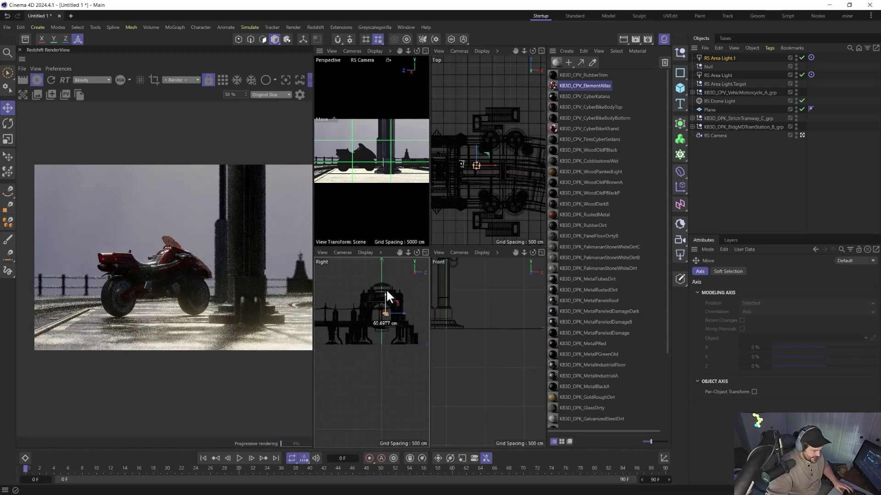
- Scale up the duplicated area light and move it well away from the motorcycle as a backlight
{"action": "key", "text": "t"}
{"action": "left_click_drag", "start_coordinate": [366, 333], "coordinate": [388, 316]}
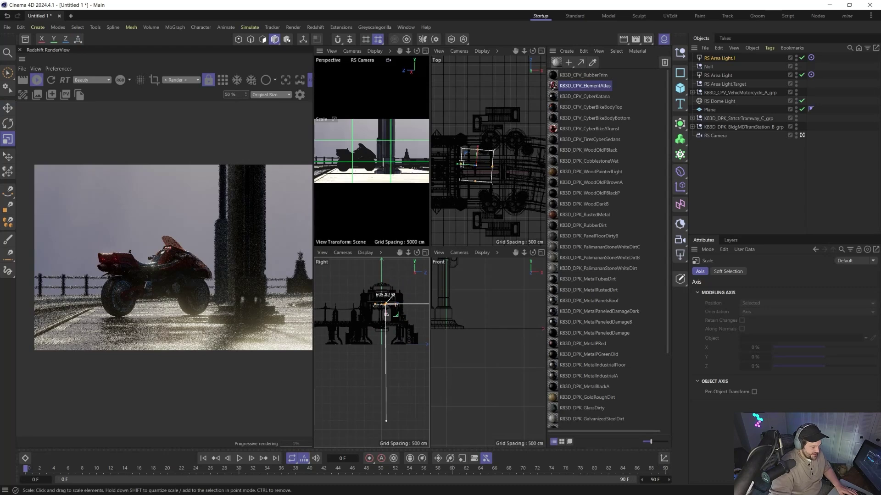
{"action": "key", "text": "e"}
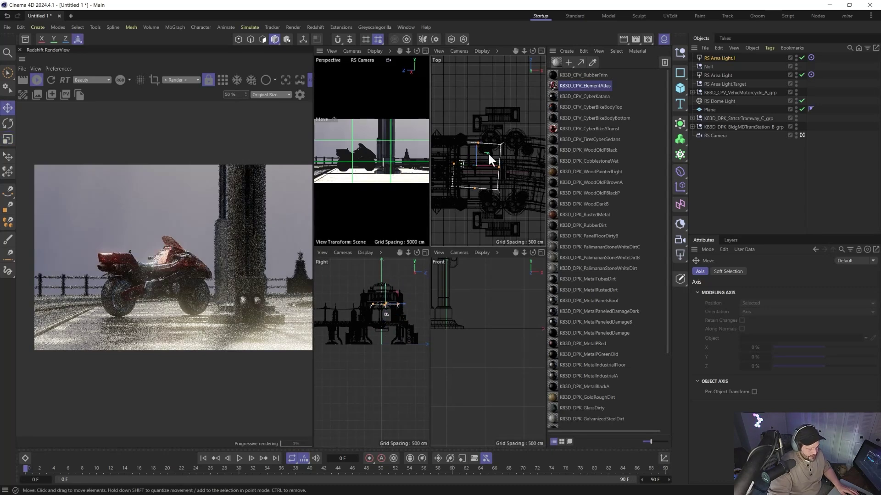
{"action": "left_click_drag", "start_coordinate": [488, 153], "coordinate": [538, 164]}
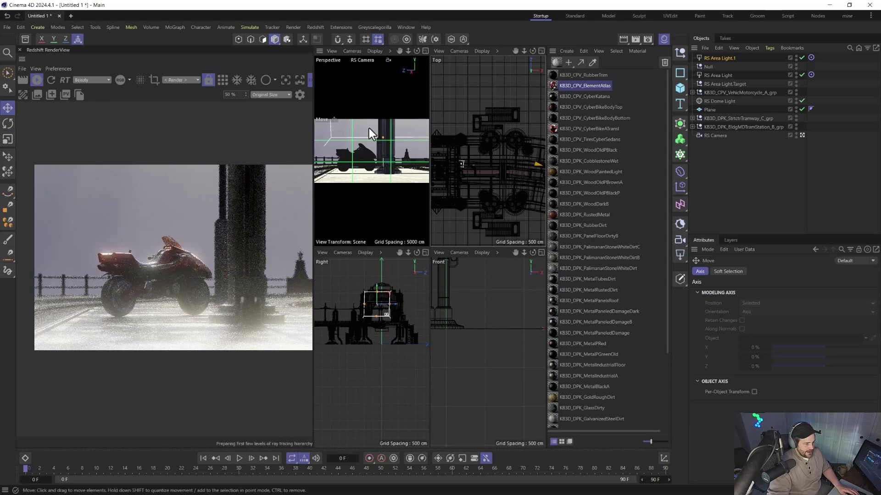
- Find a tree gobo in the asset library and assign msn_gobos_ext_tree_015_v01 as the duplicated area light's texture
{"action": "left_click", "coordinate": [727, 56]}
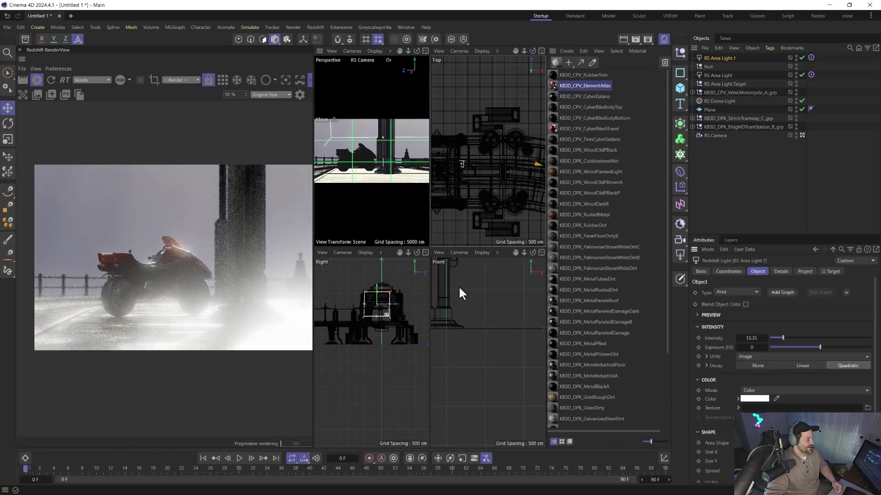
{"action": "left_click", "coordinate": [24, 39]}
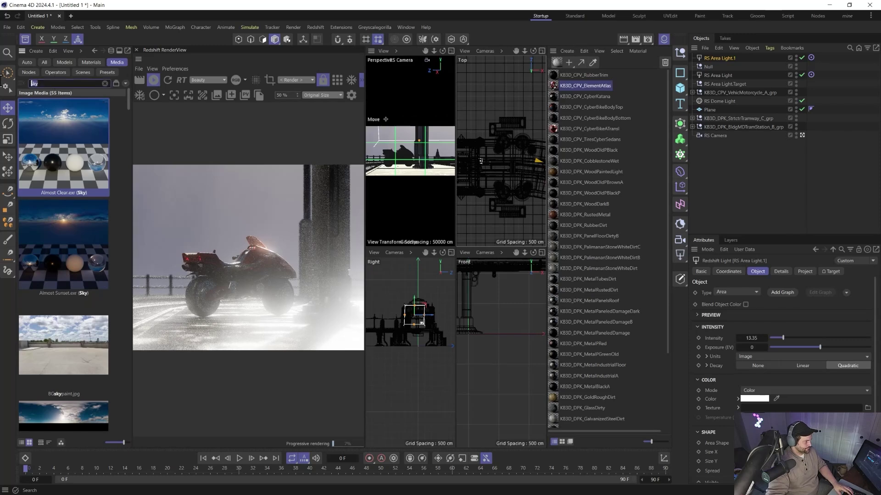
{"action": "type", "text": "gobo"}
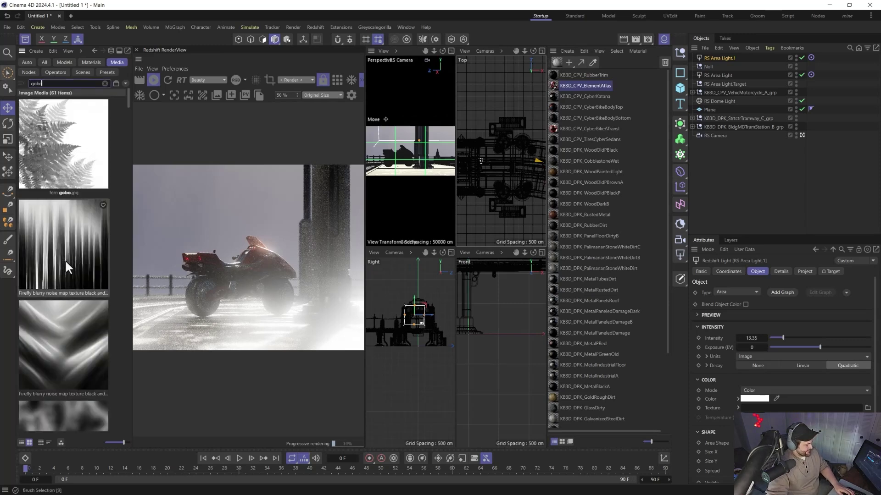
{"action": "scroll", "coordinate": [70, 317], "scroll_direction": "down", "scroll_amount": 10}
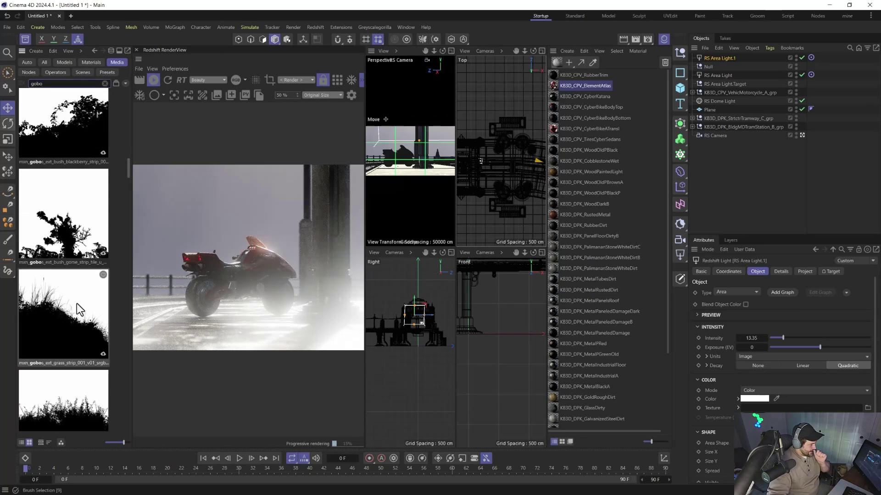
{"action": "scroll", "coordinate": [77, 309], "scroll_direction": "down", "scroll_amount": 10}
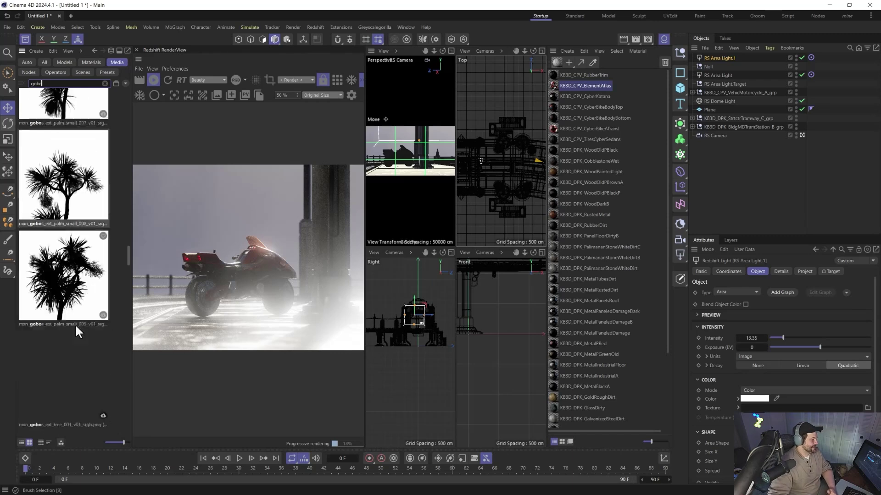
{"action": "scroll", "coordinate": [76, 326], "scroll_direction": "down", "scroll_amount": 5}
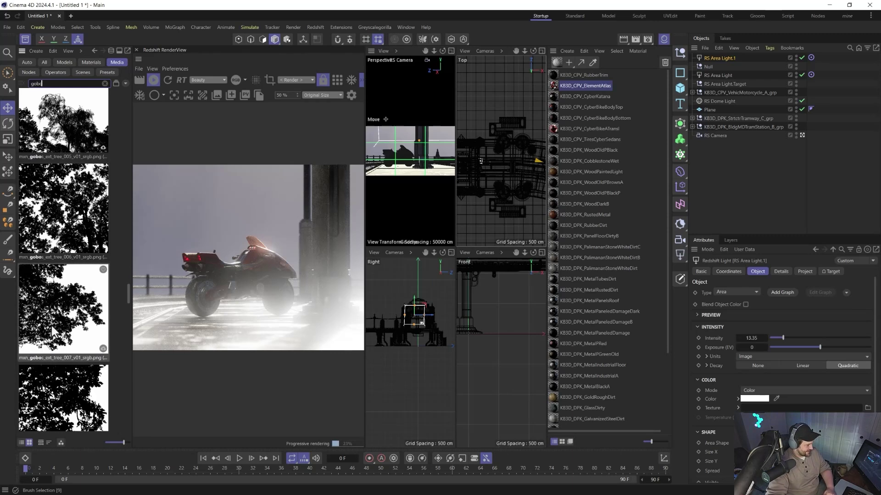
{"action": "scroll", "coordinate": [68, 301], "scroll_direction": "down", "scroll_amount": 8}
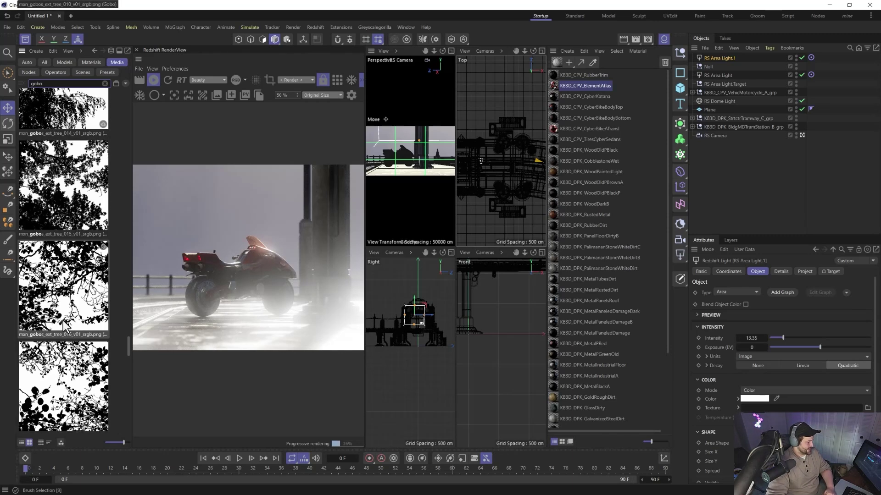
{"action": "scroll", "coordinate": [55, 298], "scroll_direction": "up", "scroll_amount": 3}
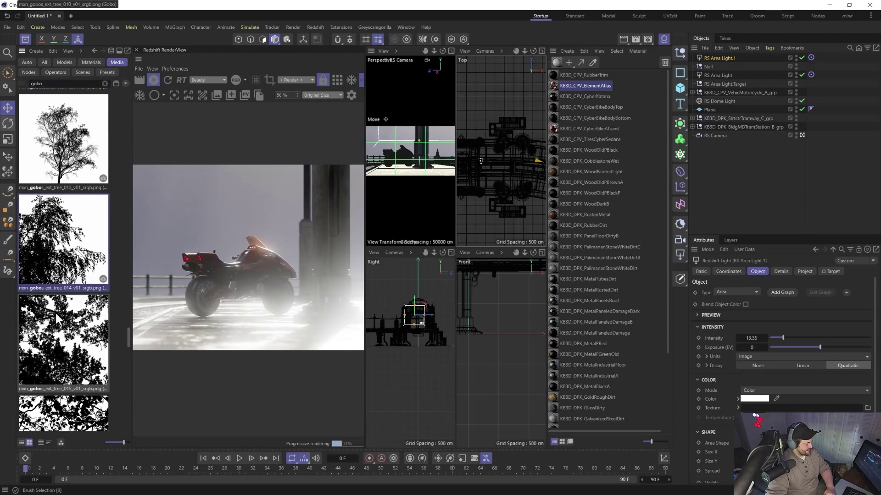
{"action": "scroll", "coordinate": [55, 312], "scroll_direction": "down", "scroll_amount": 3}
{"action": "left_click_drag", "start_coordinate": [57, 205], "coordinate": [758, 409]}
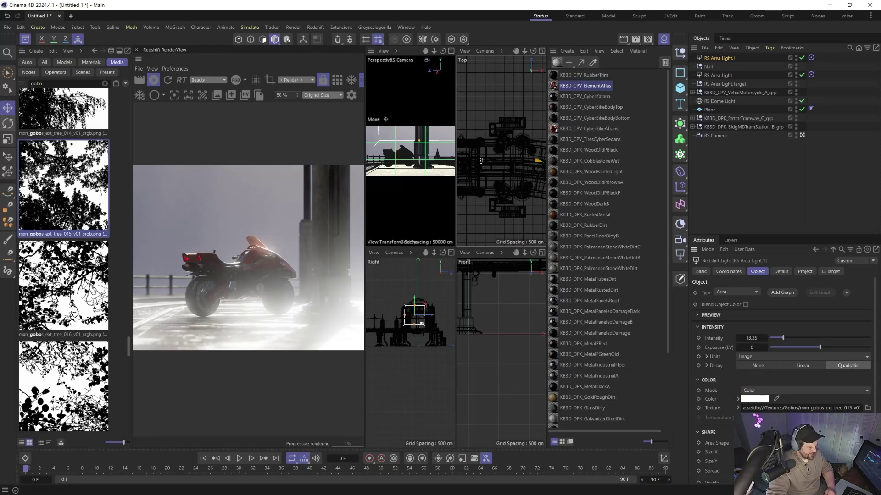
- Disable the RS Dome Light, check the gobo pattern on the ground and lower the duplicated area light's intensity to 4.45
{"action": "left_click", "coordinate": [801, 101]}
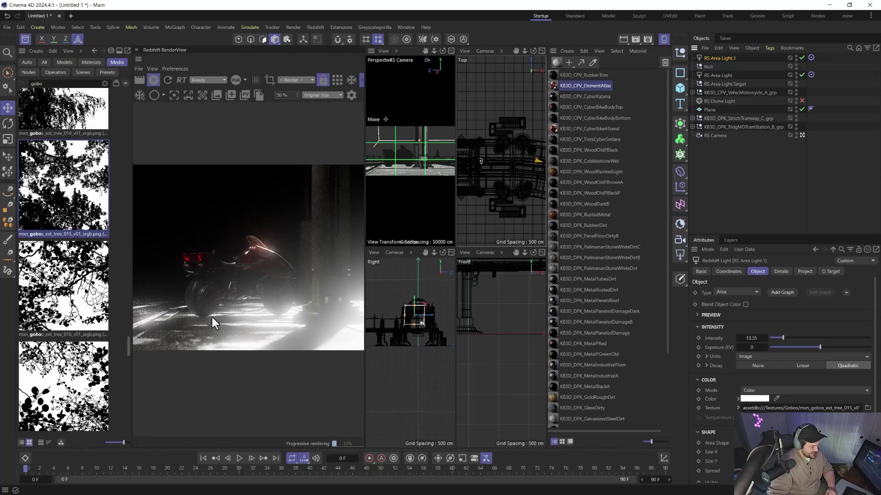
{"action": "scroll", "coordinate": [271, 328], "scroll_direction": "up", "scroll_amount": 3}
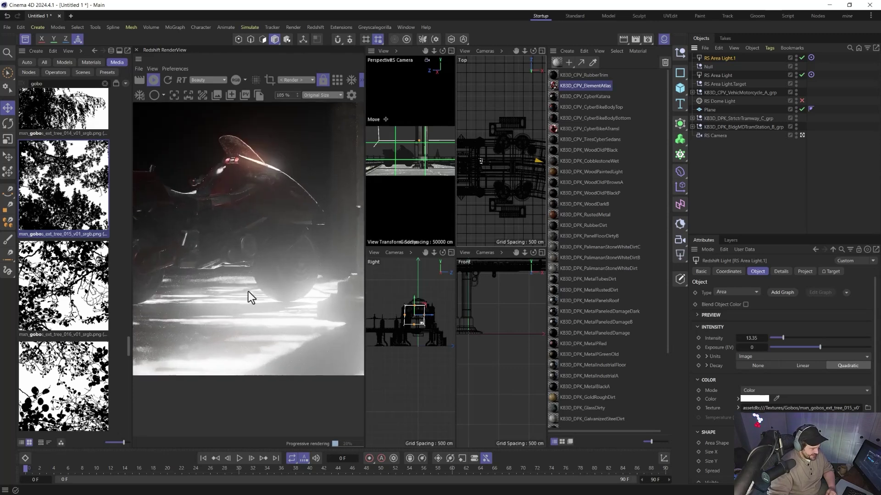
{"action": "scroll", "coordinate": [269, 329], "scroll_direction": "down", "scroll_amount": 3}
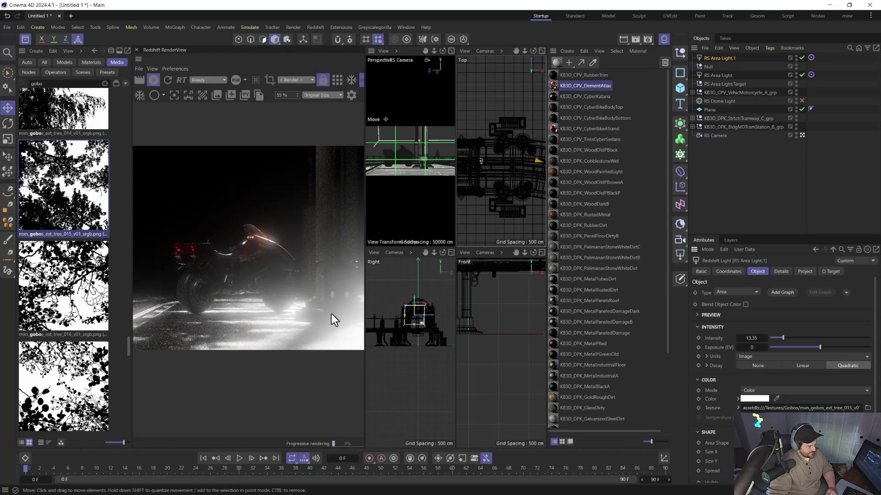
{"action": "left_click_drag", "start_coordinate": [774, 339], "coordinate": [771, 340]}
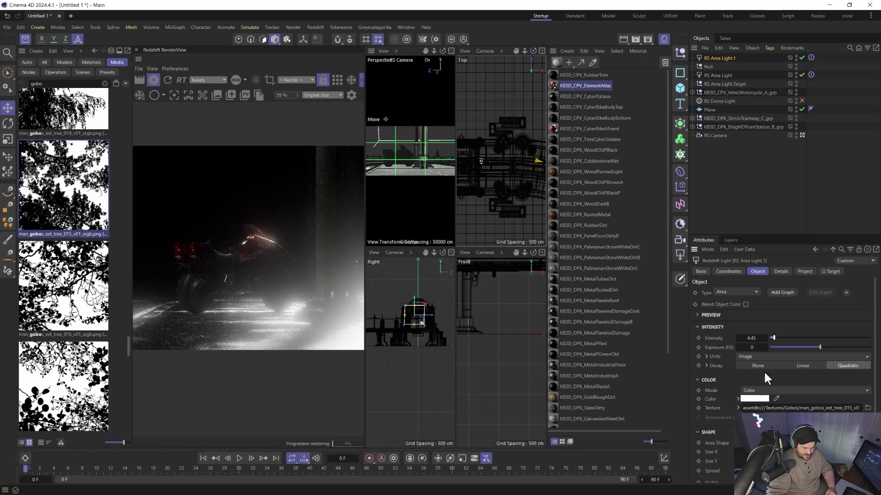
- Change the duplicated area light's color to a pale warm orange tint
{"action": "left_click", "coordinate": [756, 398]}
{"action": "left_click", "coordinate": [733, 446]}
{"action": "left_click", "coordinate": [678, 429]}
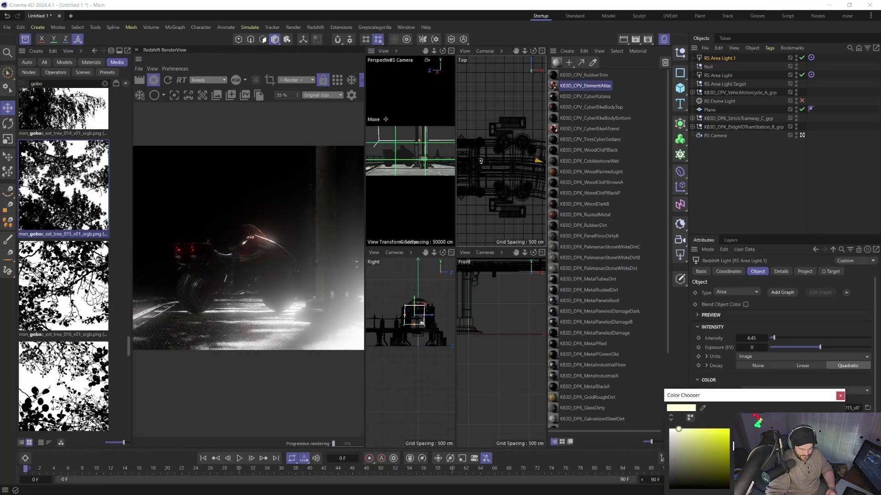
{"action": "left_click", "coordinate": [732, 441]}
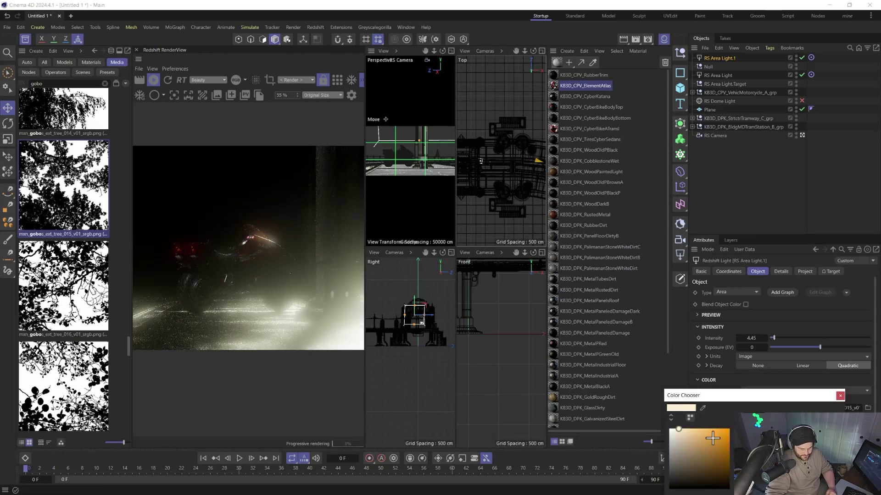
{"action": "left_click", "coordinate": [839, 394]}
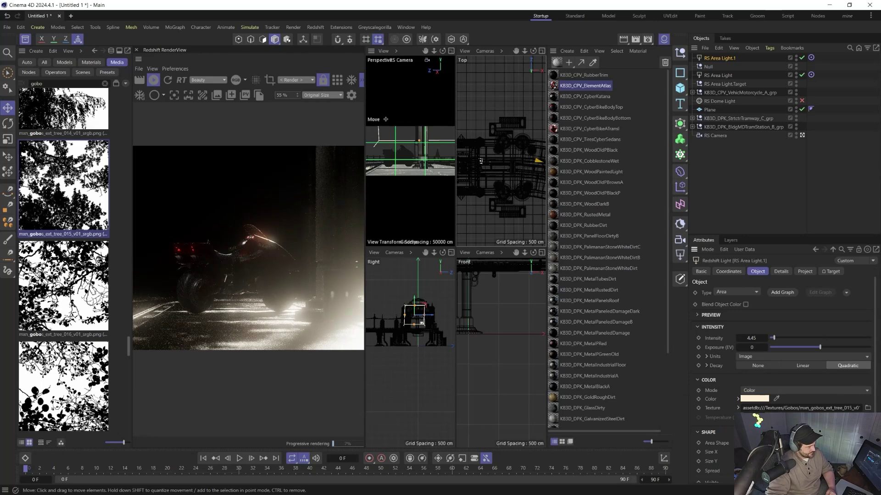
- Close the asset library and re-enable the RS Dome Light
{"action": "left_click", "coordinate": [26, 38]}
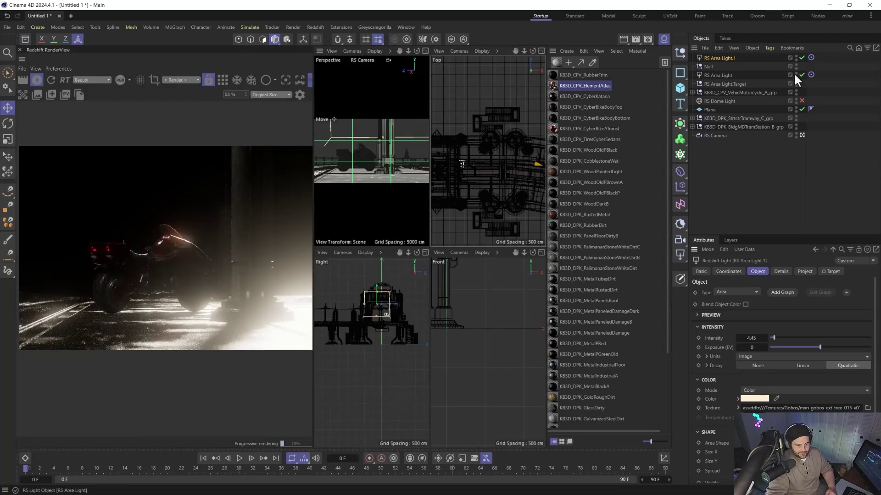
{"action": "left_click", "coordinate": [803, 97]}
{"action": "left_click", "coordinate": [802, 108]}
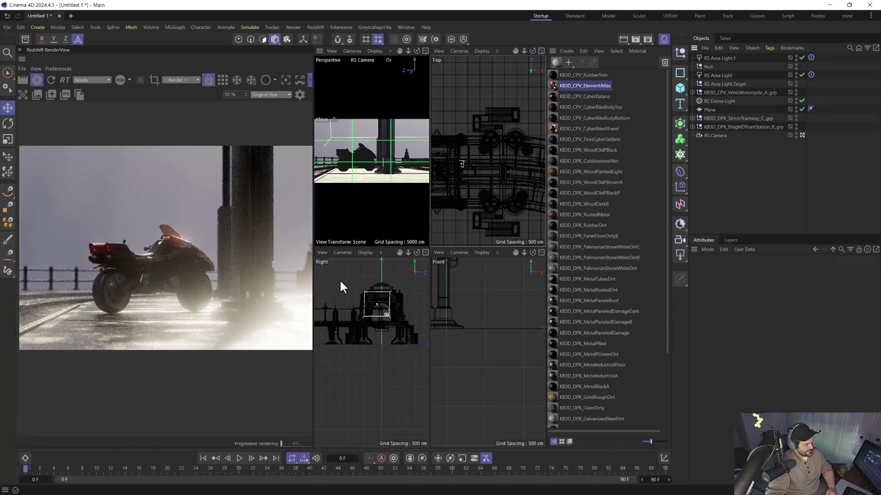
- Raise the global bloom threshold of the Redshift render view to 22.3
{"action": "left_click", "coordinate": [300, 94]}
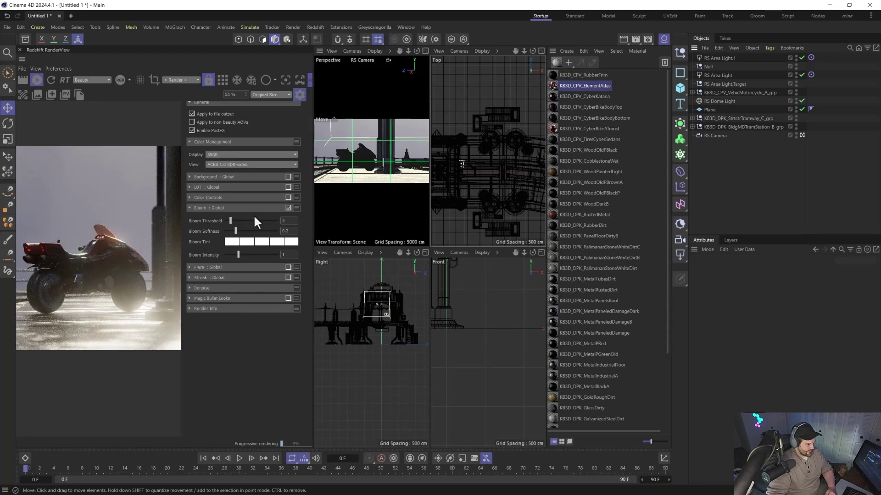
{"action": "left_click_drag", "start_coordinate": [232, 219], "coordinate": [248, 220]}
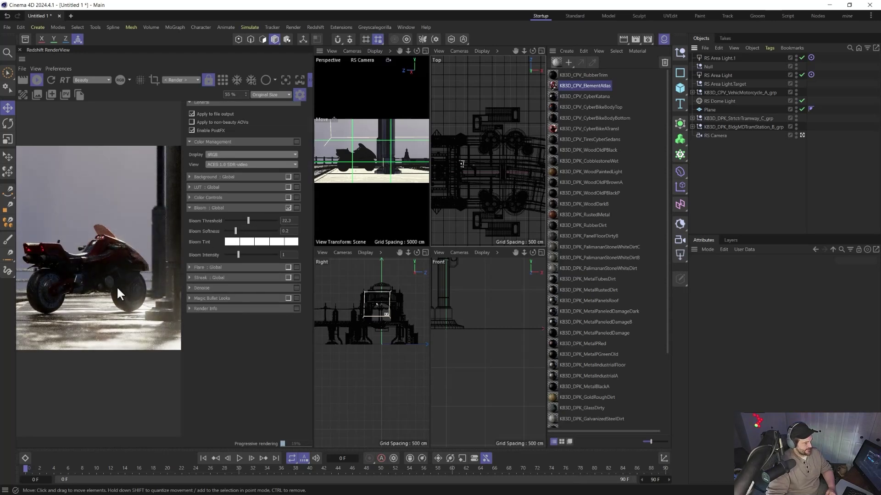
{"action": "left_click", "coordinate": [299, 96]}
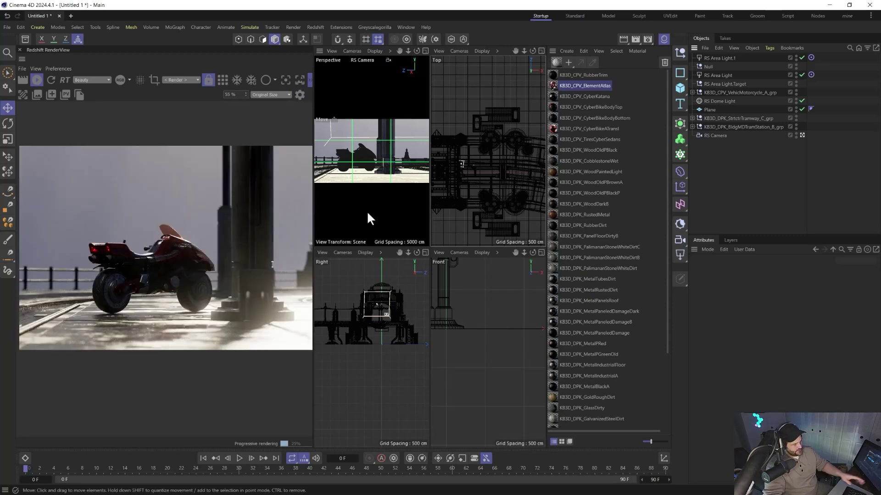
{"action": "scroll", "coordinate": [240, 251], "scroll_direction": "down", "scroll_amount": 1}
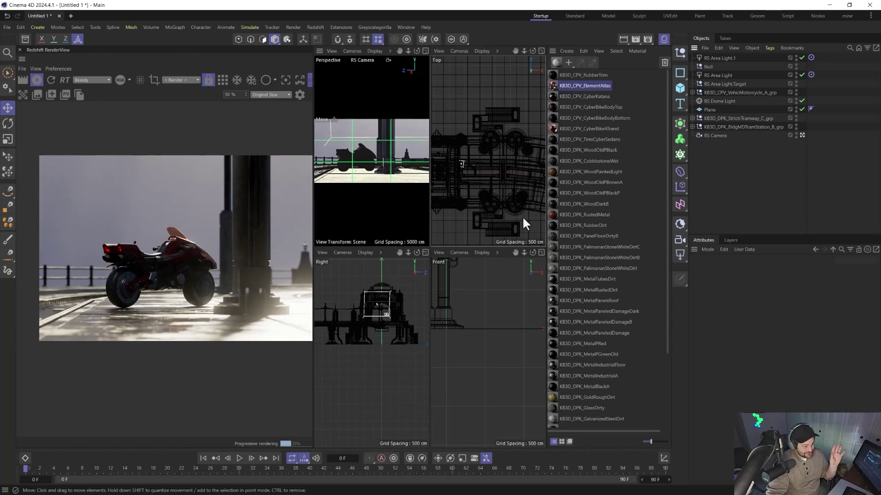
- Add a Redshift environment object to the scene for volumetric fog
{"action": "left_click", "coordinate": [316, 27]}
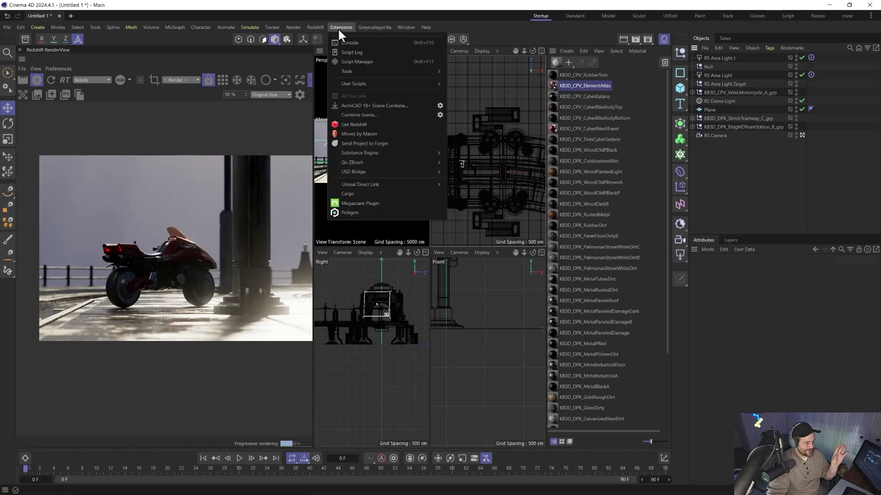
{"action": "mouse_move", "coordinate": [324, 32]}
{"action": "left_click", "coordinate": [407, 56]}
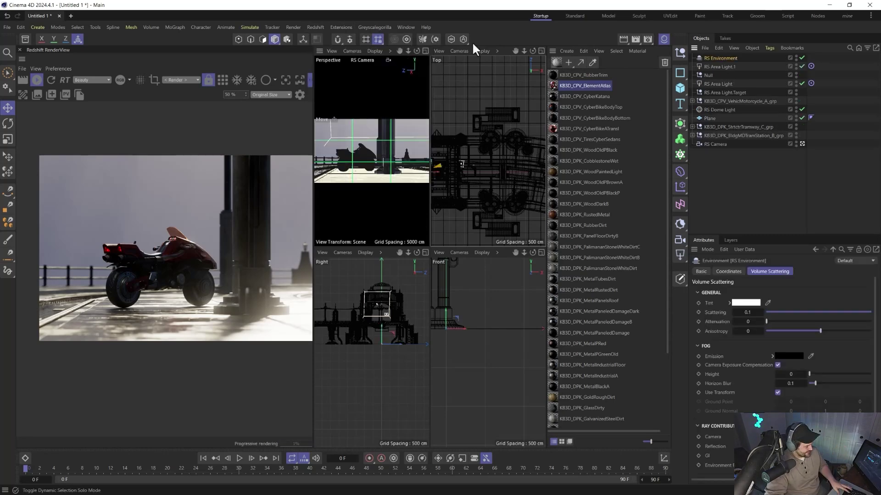
- Save the scene in the Really Rad Renders Sweepstakes Scene 2024 folder as bike2.c4d
{"action": "key", "text": "ctrl+s"}
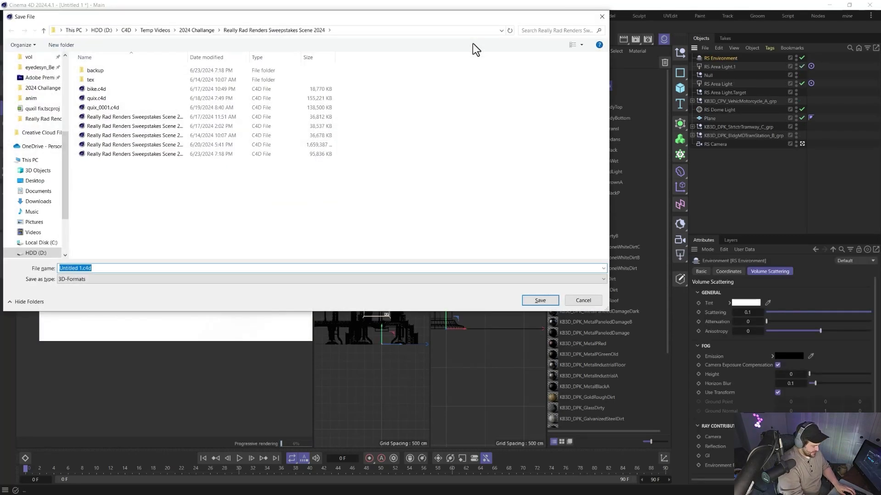
{"action": "type", "text": "quix"}
{"action": "key", "text": "Return"}
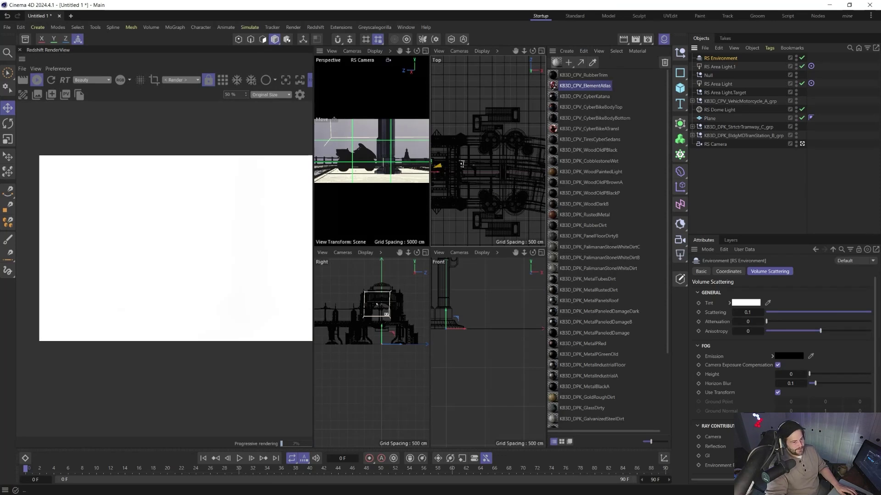
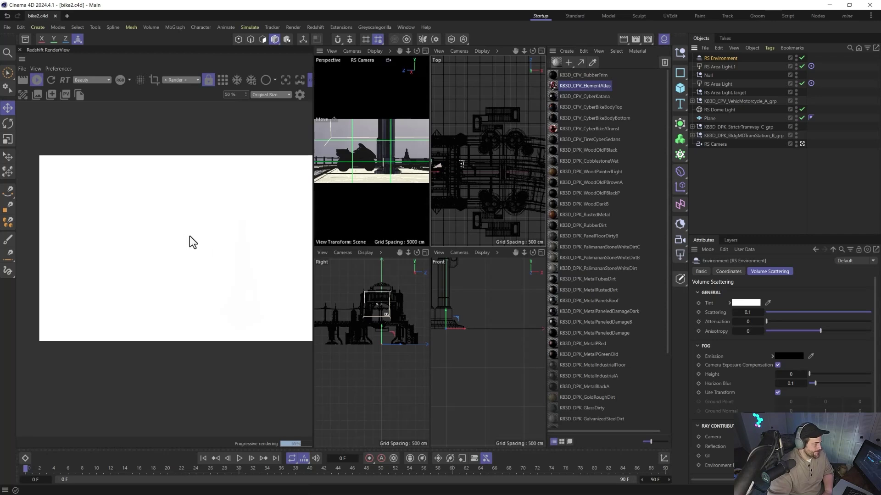
- Check the RS Dome Light's contribution details, and reduce the RS Environment's volume scattering to 0.0014
{"action": "left_click", "coordinate": [723, 184]}
{"action": "left_click", "coordinate": [725, 58]}
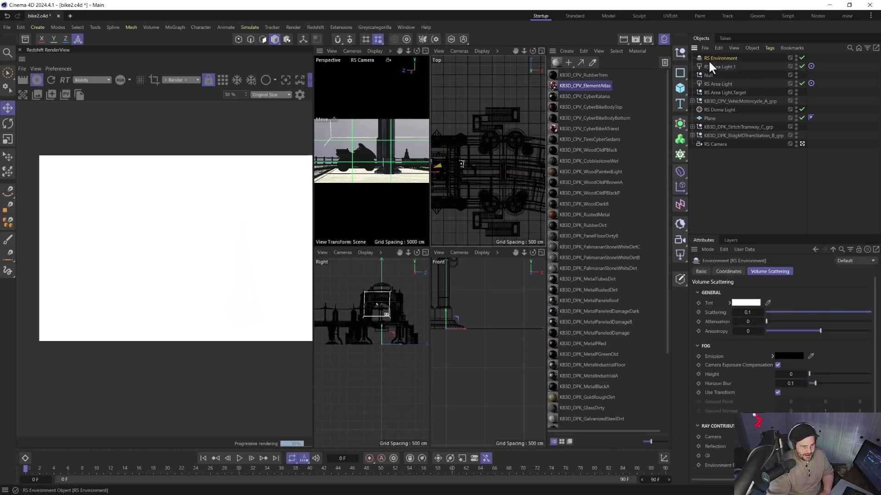
{"action": "left_click", "coordinate": [718, 110]}
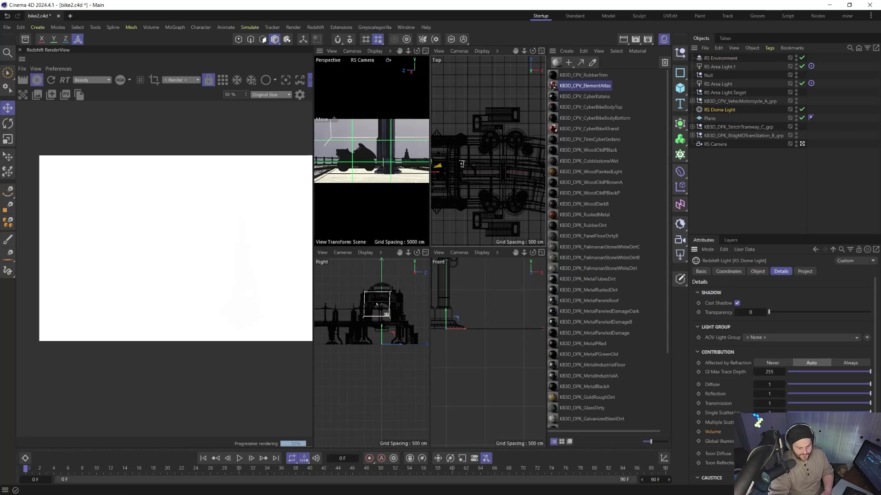
{"action": "left_click", "coordinate": [718, 56]}
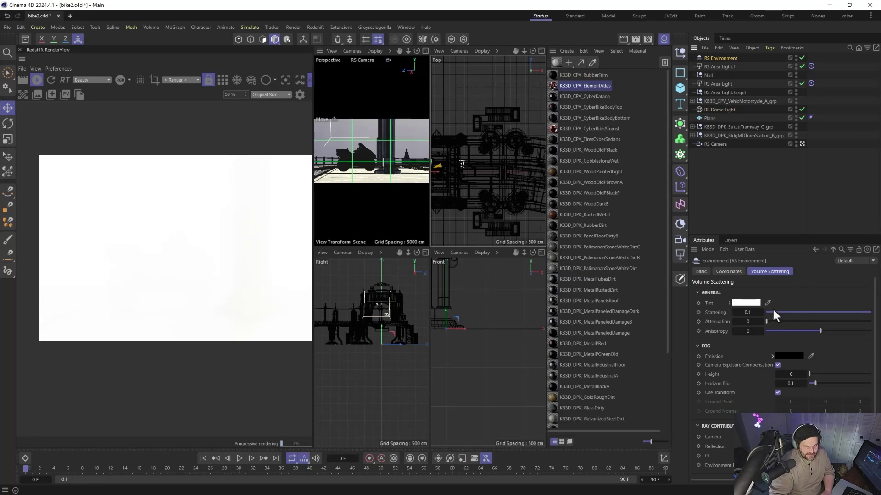
{"action": "left_click_drag", "start_coordinate": [771, 312], "coordinate": [769, 311]}
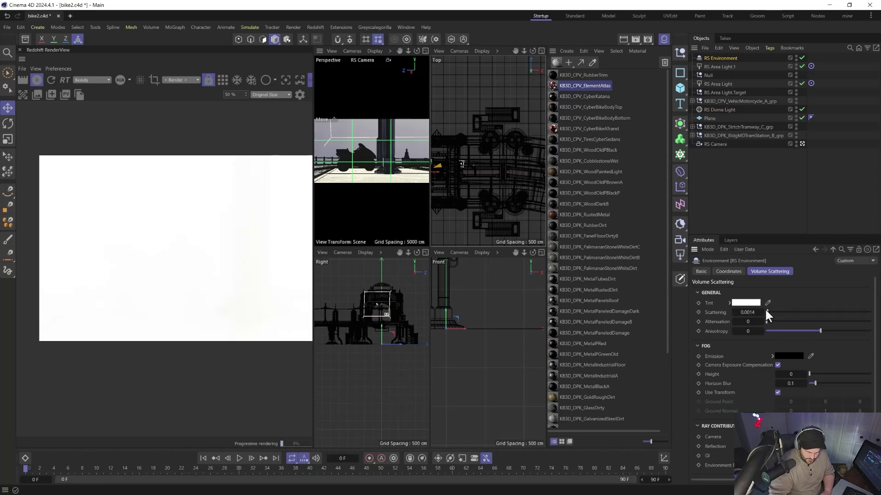
- Set the RS Environment's scattering tint to a muted teal with hue 177°, saturation about 19% and value 40%
{"action": "left_click", "coordinate": [741, 304]}
{"action": "left_click", "coordinate": [660, 386]}
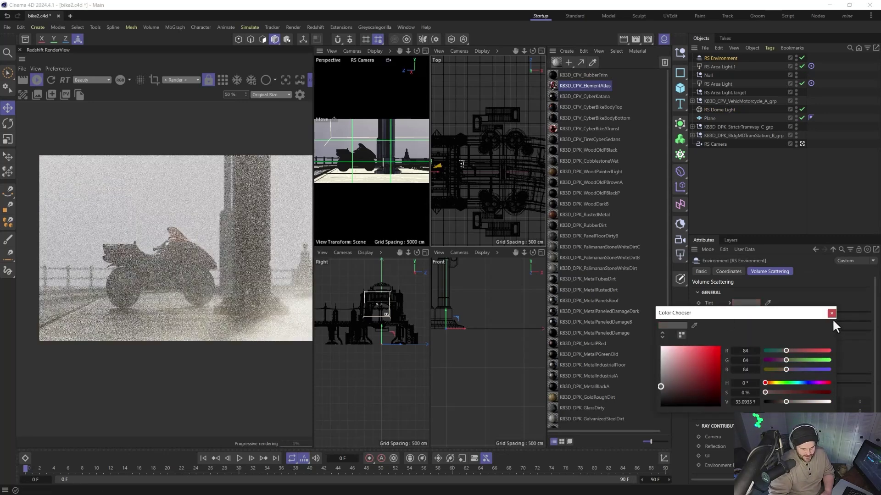
{"action": "left_click_drag", "start_coordinate": [792, 351], "coordinate": [783, 360]}
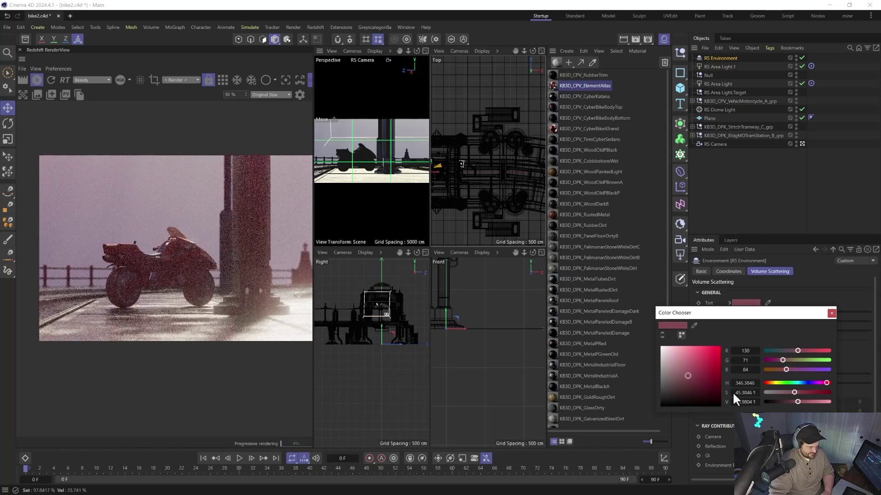
{"action": "left_click", "coordinate": [773, 383]}
{"action": "left_click_drag", "start_coordinate": [774, 384], "coordinate": [802, 382]}
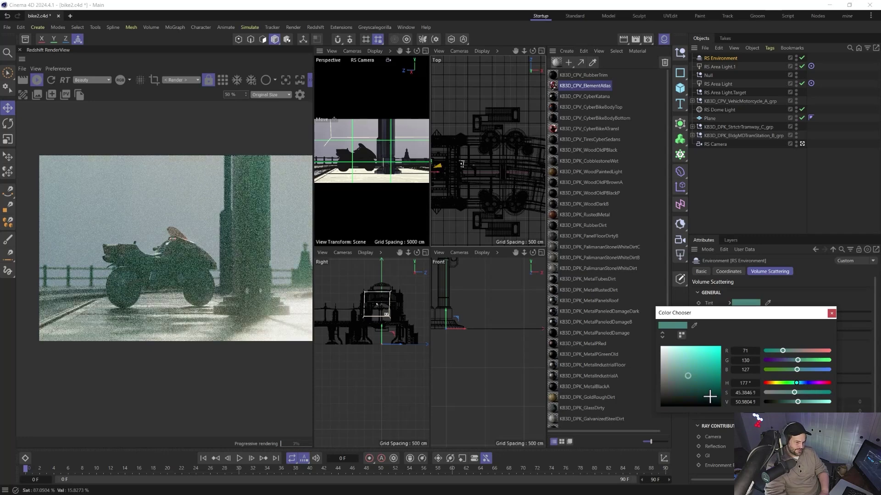
{"action": "left_click_drag", "start_coordinate": [682, 384], "coordinate": [671, 383]}
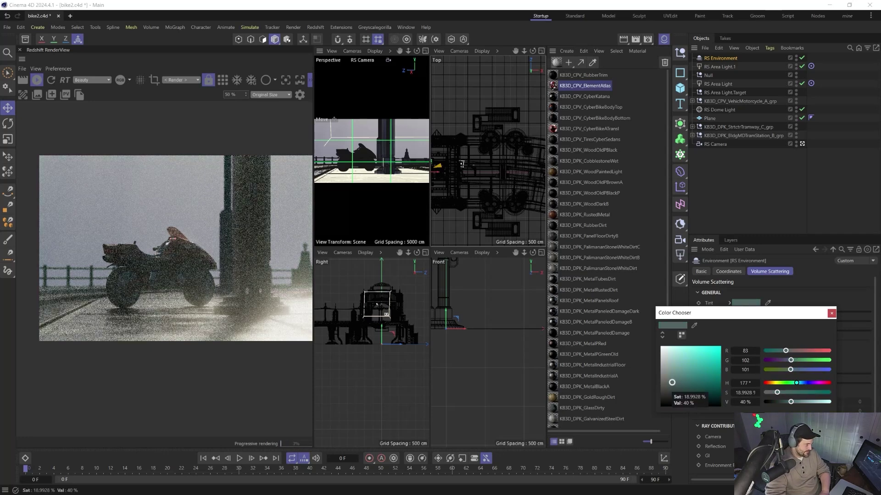
- Try 0.004 and 0.0001 as the RS Environment's volume scattering value
{"action": "left_click", "coordinate": [830, 312]}
{"action": "scroll", "coordinate": [176, 227], "scroll_direction": "down", "scroll_amount": 1}
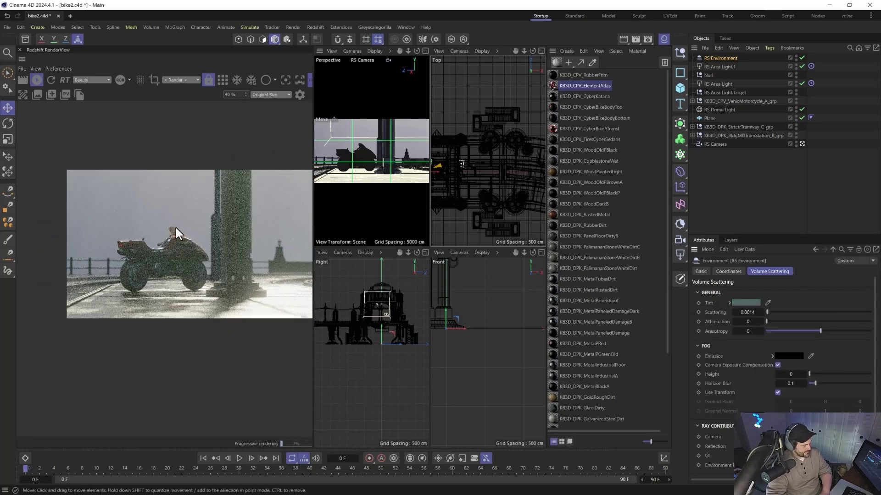
{"action": "left_click_drag", "start_coordinate": [221, 260], "coordinate": [204, 274]}
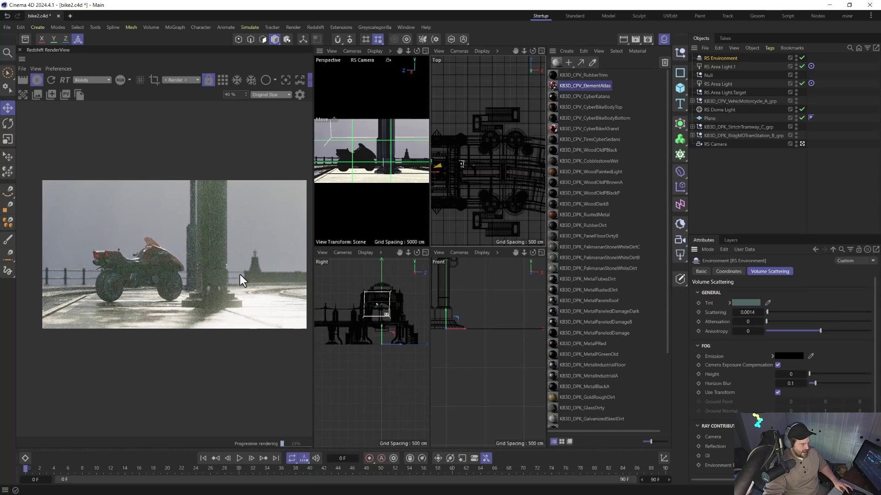
{"action": "double_click", "coordinate": [745, 312]}
{"action": "type", "text": "0.004"}
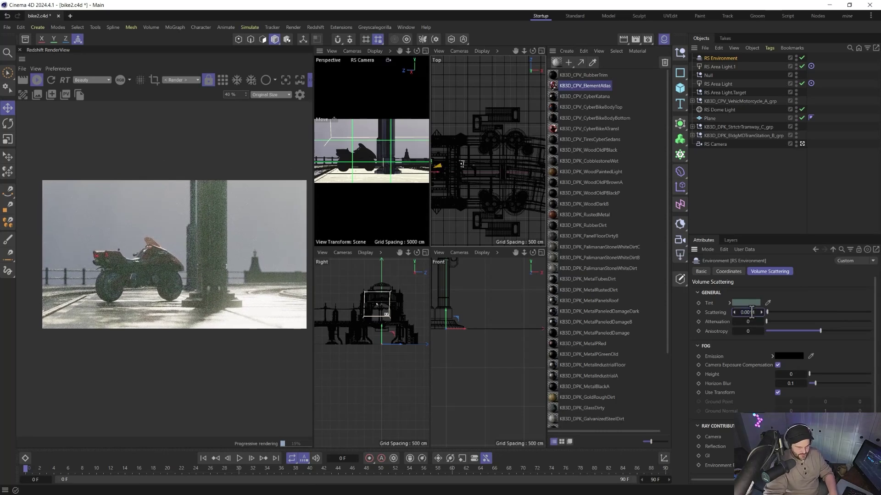
{"action": "key", "text": "Return"}
{"action": "double_click", "coordinate": [756, 313]}
{"action": "type", "text": "0.0001"}
{"action": "key", "text": "Return"}
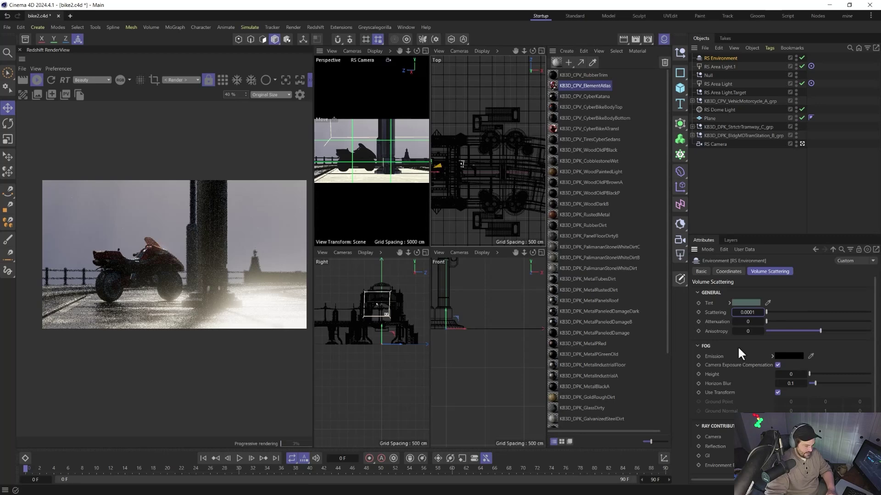
- Set the RS Environment's scattering to 0.0025, attenuation to 0 and anisotropy to -0.918
{"action": "left_click_drag", "start_coordinate": [767, 313], "coordinate": [769, 312]}
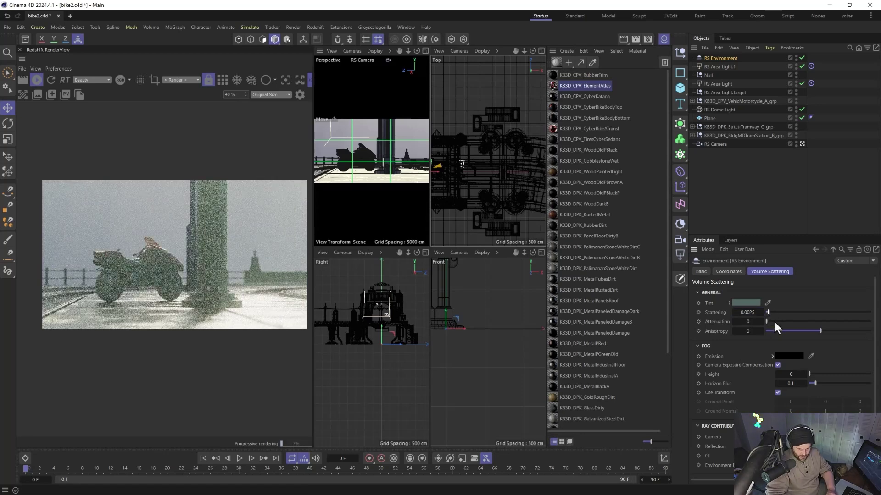
{"action": "left_click_drag", "start_coordinate": [773, 321], "coordinate": [765, 322]}
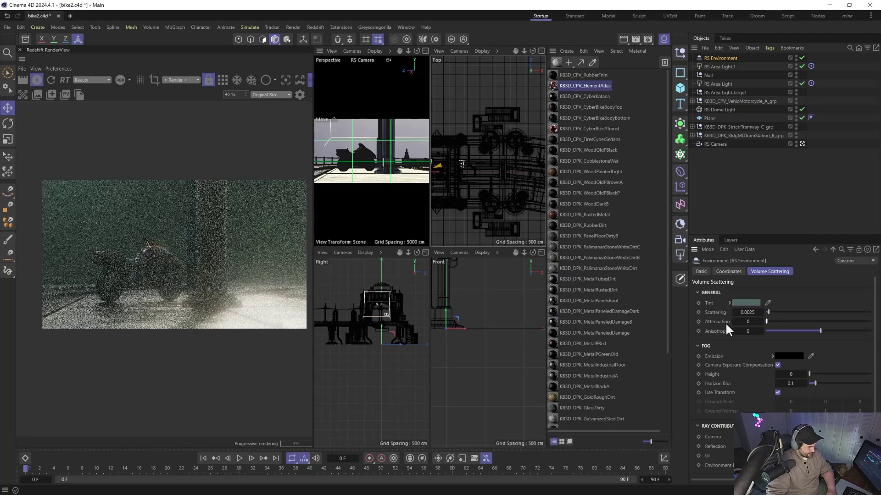
{"action": "left_click_drag", "start_coordinate": [820, 330], "coordinate": [770, 329]}
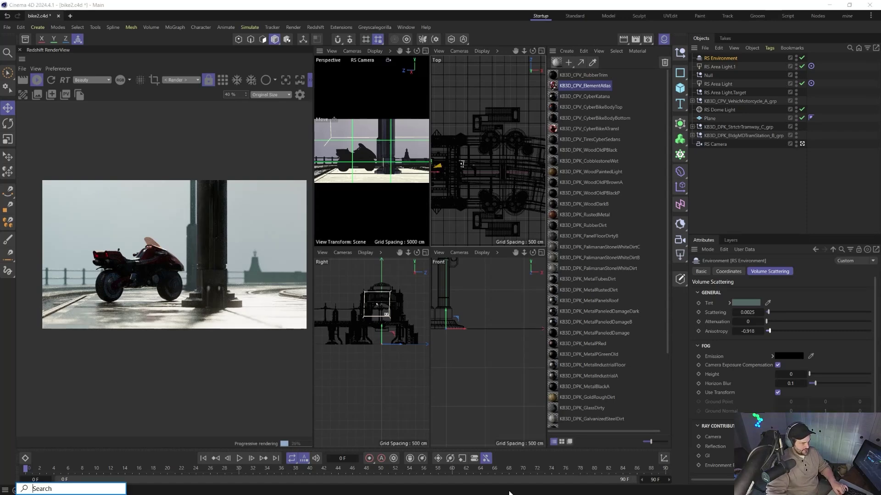
- Switch to Cargo by KitBash3D and browse the models of the Diesel Punk kit
{"action": "key", "text": "super"}
{"action": "left_click", "coordinate": [681, 488]}
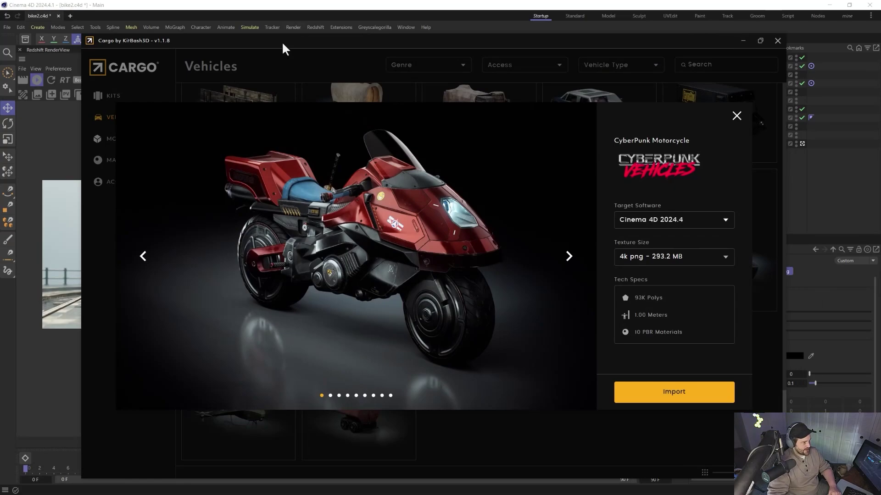
{"action": "left_click", "coordinate": [109, 116]}
{"action": "left_click", "coordinate": [108, 96]}
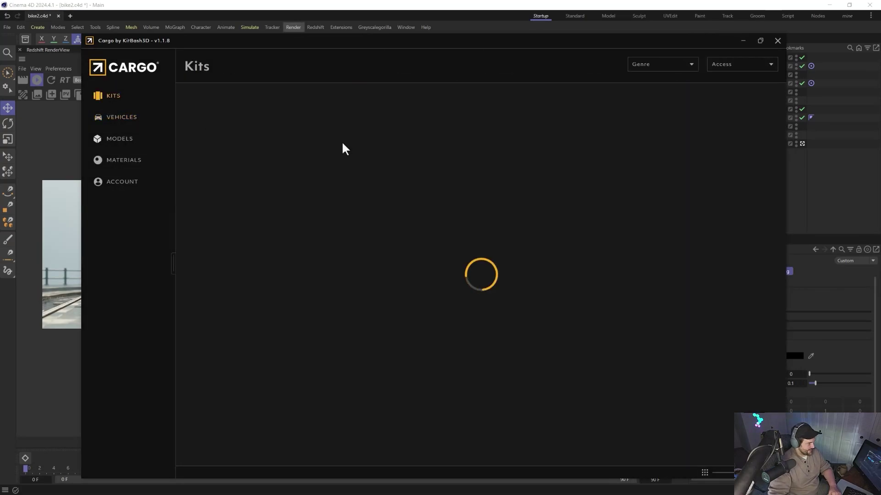
{"action": "scroll", "coordinate": [703, 275], "scroll_direction": "down", "scroll_amount": 10}
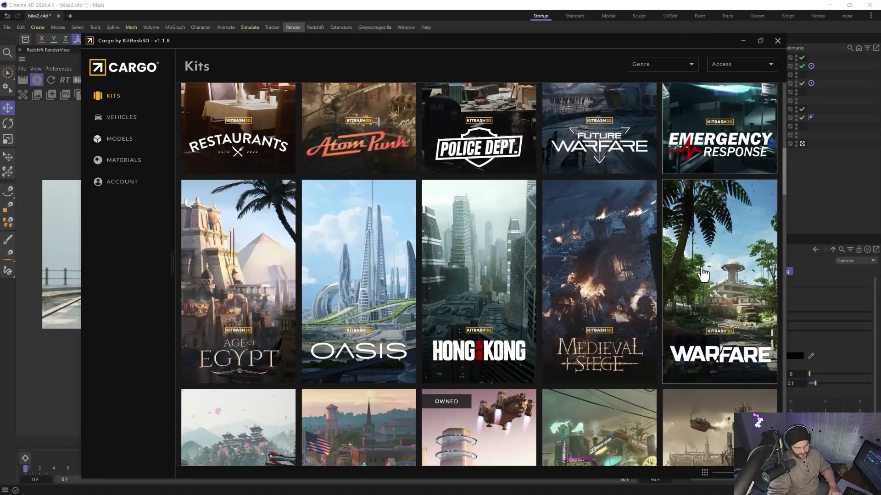
{"action": "scroll", "coordinate": [703, 274], "scroll_direction": "down", "scroll_amount": 5}
{"action": "left_click", "coordinate": [698, 296]}
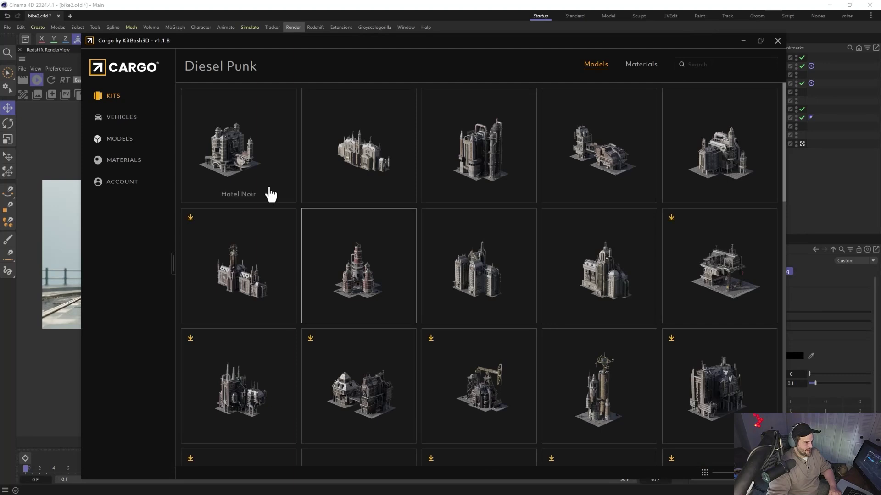
{"action": "scroll", "coordinate": [590, 195], "scroll_direction": "down", "scroll_amount": 3}
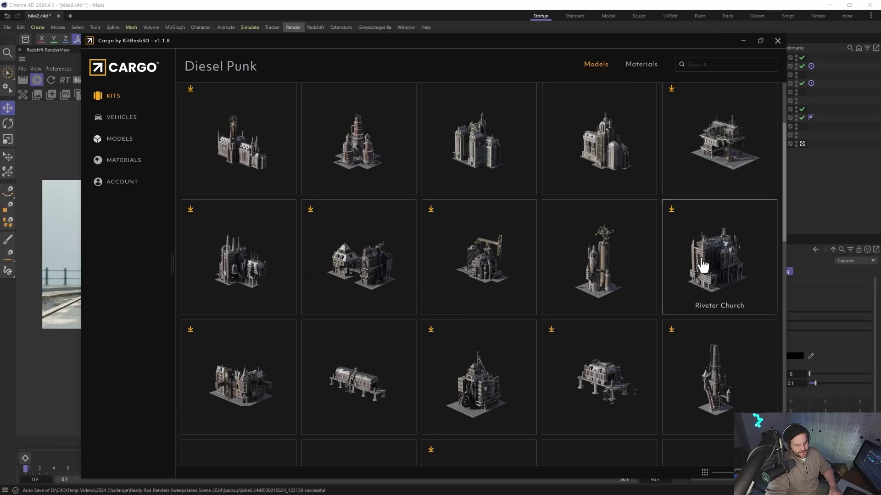
- Import the Corporate Building model from Cargo with 1k jpg textures for Cinema 4D 2024.4, and stop the live Redshift render
{"action": "left_click", "coordinate": [118, 146]}
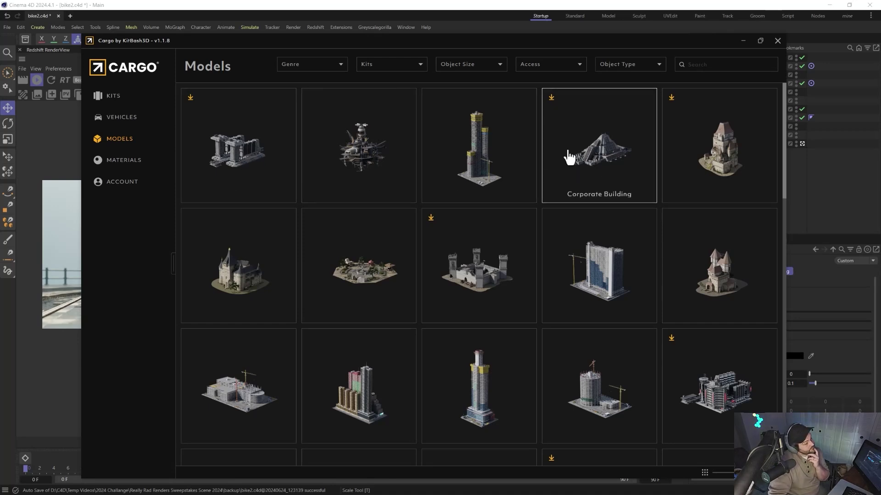
{"action": "left_click", "coordinate": [580, 177]}
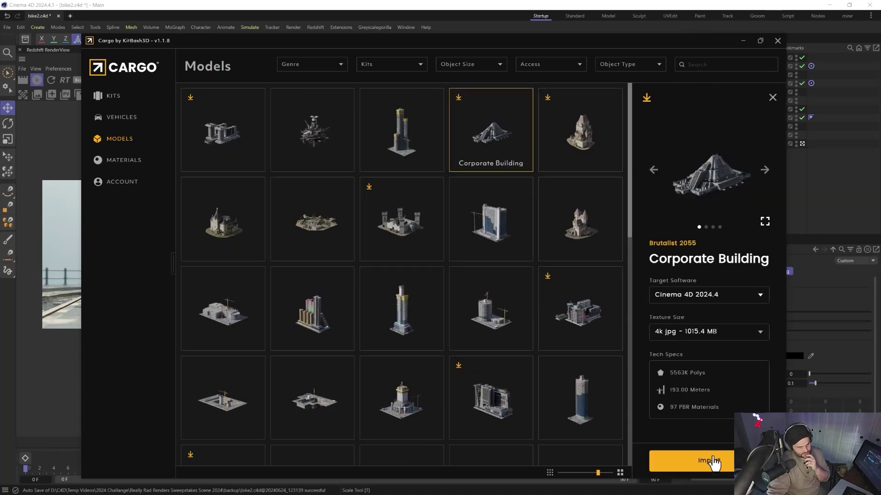
{"action": "left_click", "coordinate": [715, 337]}
{"action": "left_click", "coordinate": [678, 363]}
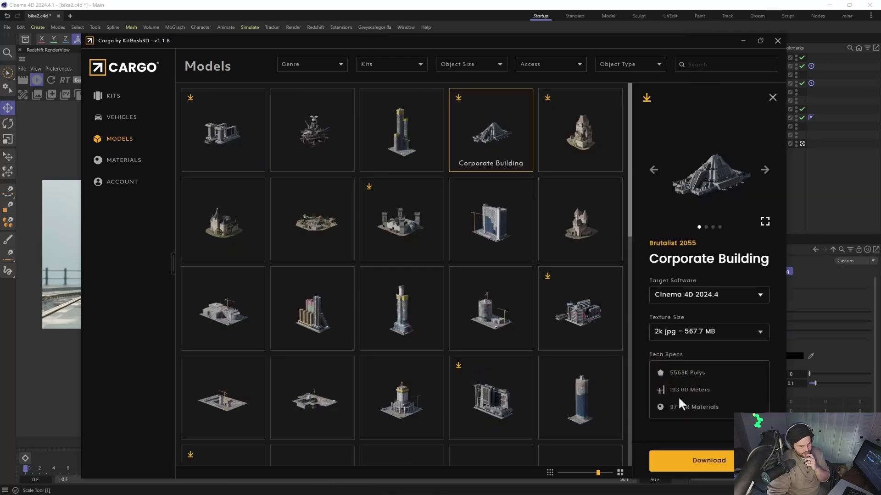
{"action": "left_click", "coordinate": [678, 337]}
{"action": "left_click", "coordinate": [669, 348]}
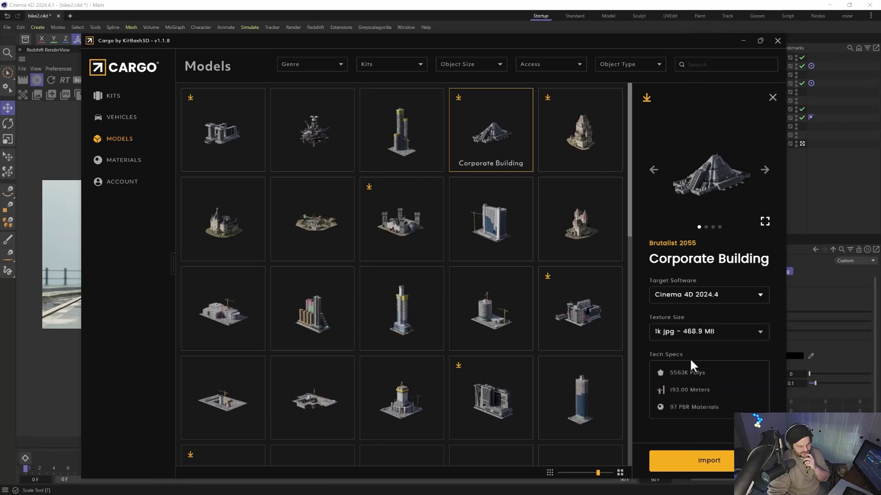
{"action": "left_click", "coordinate": [698, 461]}
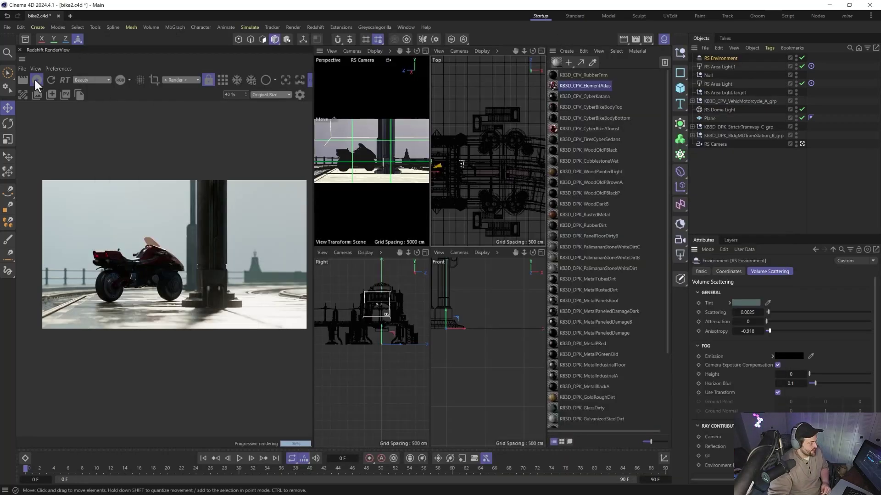
{"action": "left_click", "coordinate": [36, 79]}
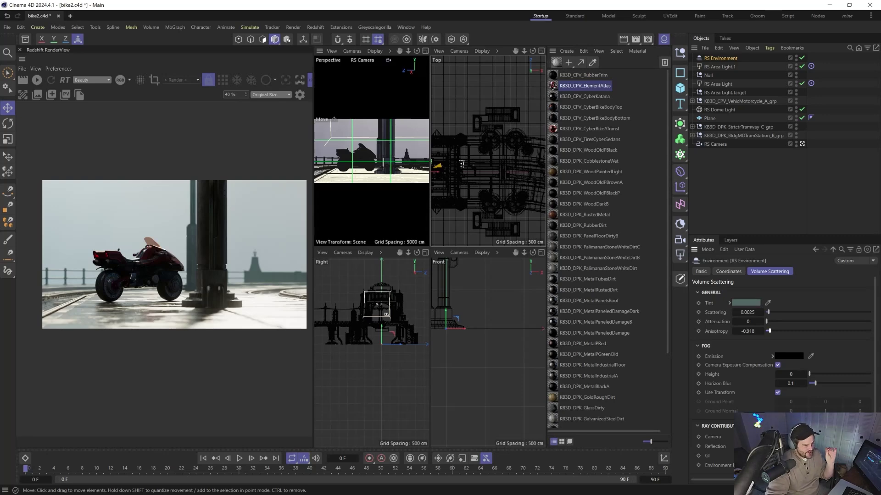
- Check the Corporate Building's import status in Cargo and return to Cinema 4D
{"action": "key", "text": "super"}
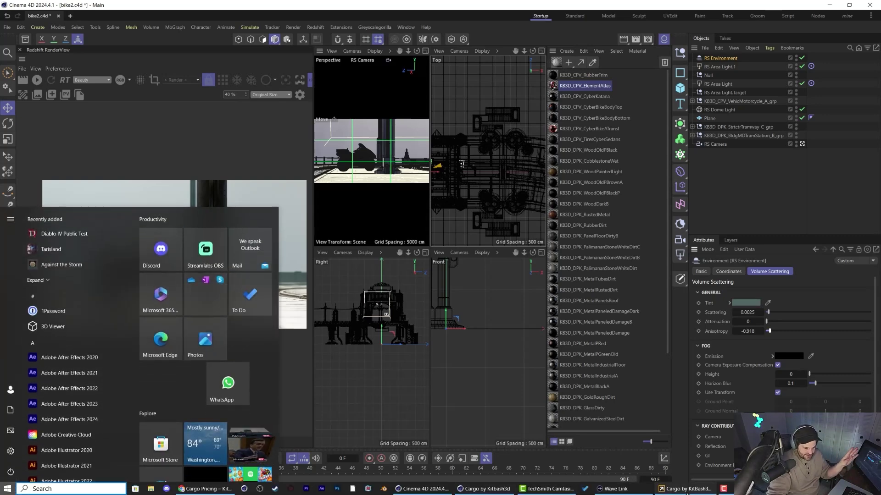
{"action": "left_click", "coordinate": [687, 489]}
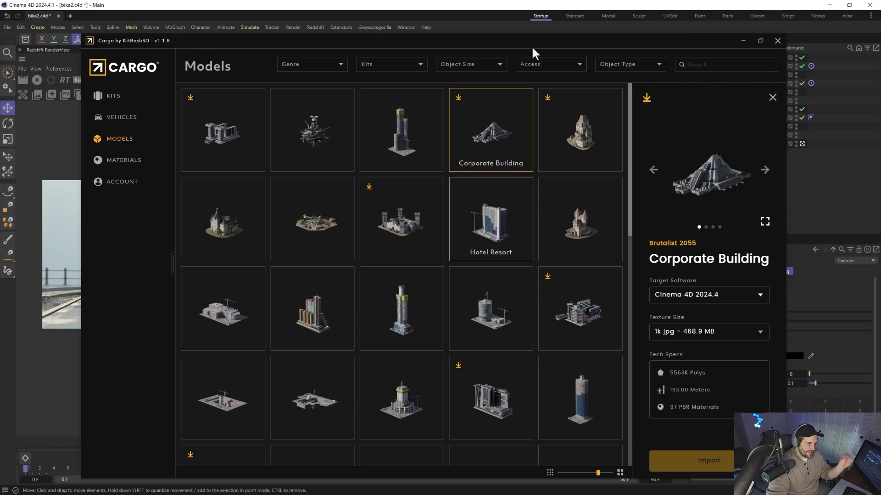
{"action": "left_click", "coordinate": [743, 41]}
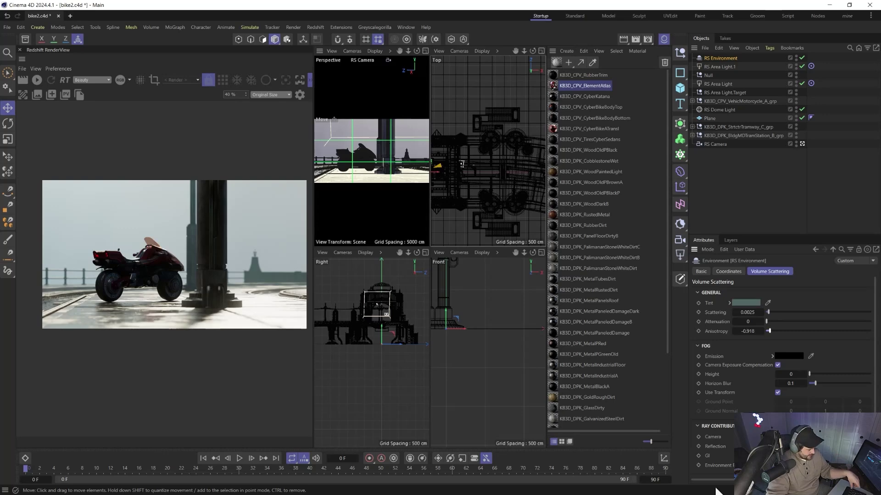
{"action": "key", "text": "super"}
{"action": "left_click", "coordinate": [688, 489]}
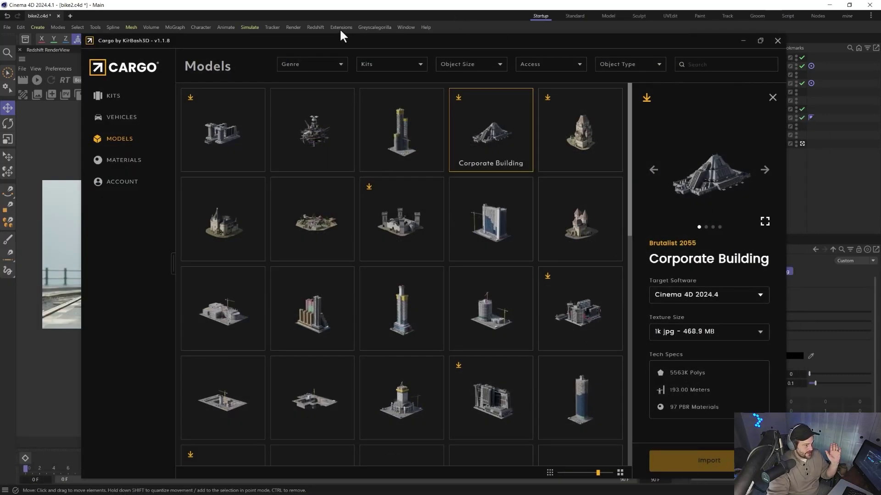
{"action": "left_click", "coordinate": [742, 44]}
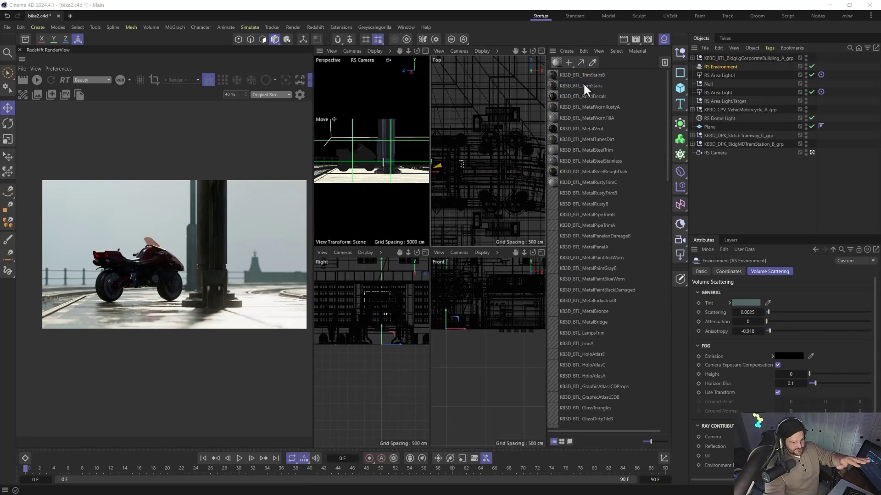
- Move the imported Corporate Building group along the X axis in the top view, away from the motorcycle
{"action": "left_click", "coordinate": [725, 59]}
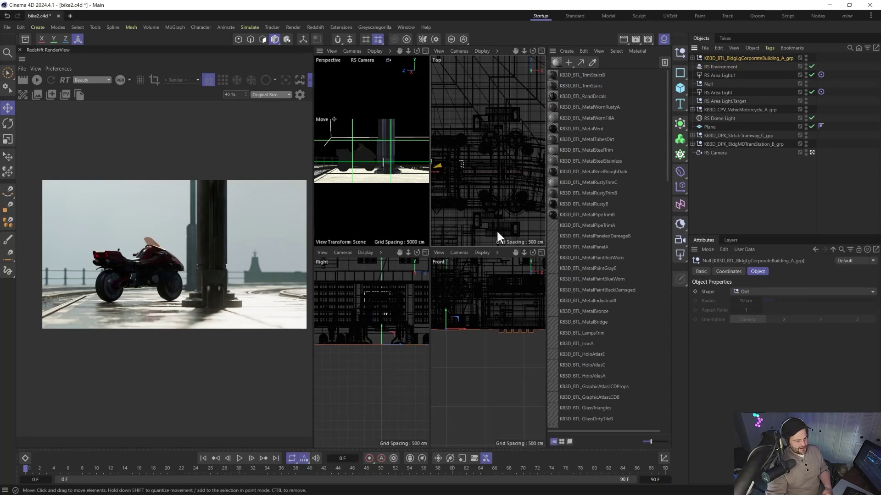
{"action": "scroll", "coordinate": [466, 164], "scroll_direction": "up", "scroll_amount": 5}
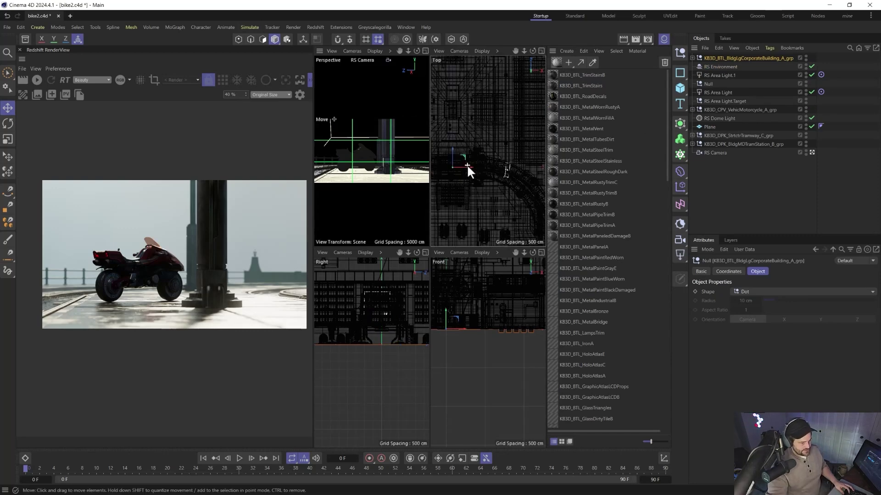
{"action": "scroll", "coordinate": [466, 164], "scroll_direction": "down", "scroll_amount": 10}
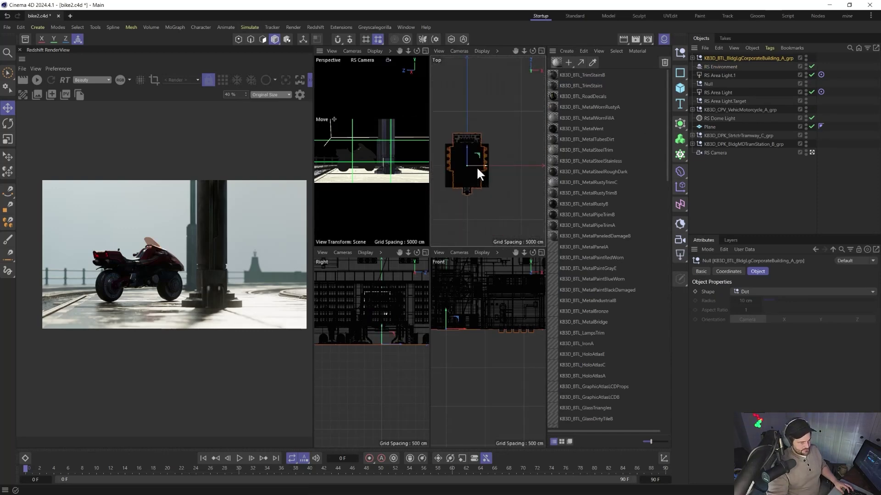
{"action": "left_click_drag", "start_coordinate": [477, 167], "coordinate": [579, 164]}
- Enlarge the perspective camera view and set the project's view clipping to Large
{"action": "middle_click", "coordinate": [347, 147]}
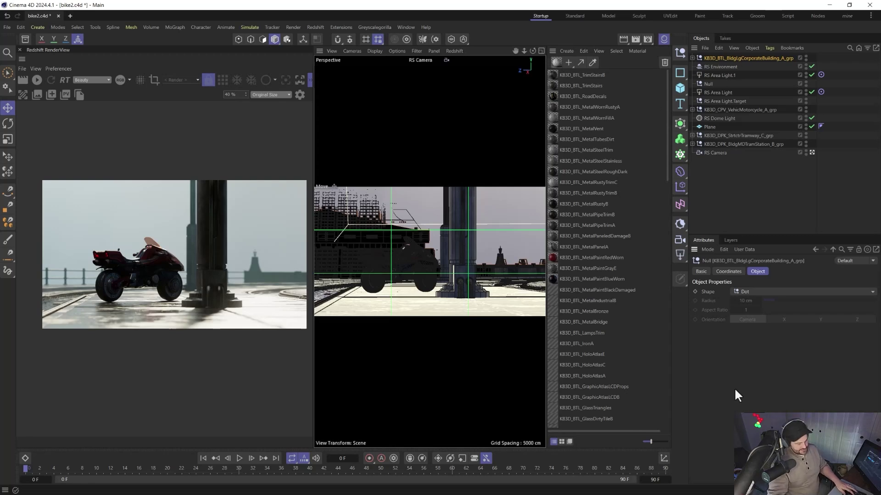
{"action": "key", "text": "ctrl+d"}
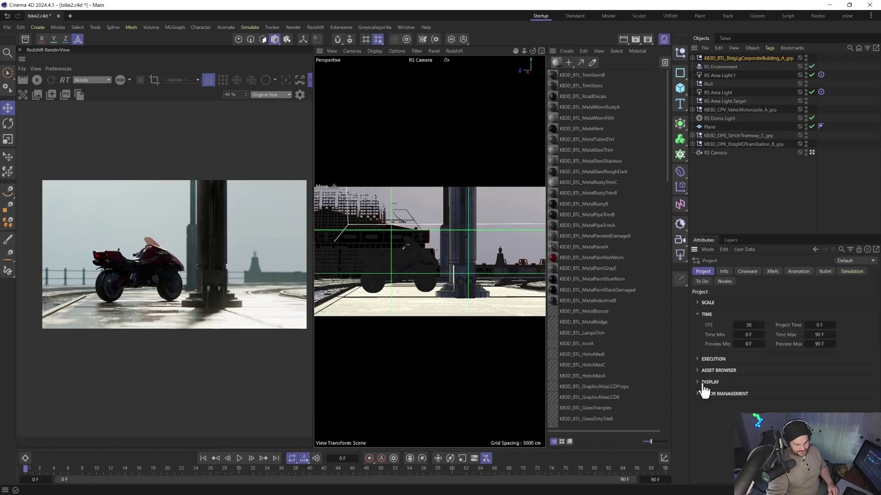
{"action": "left_click", "coordinate": [703, 385]}
{"action": "left_click", "coordinate": [776, 401]}
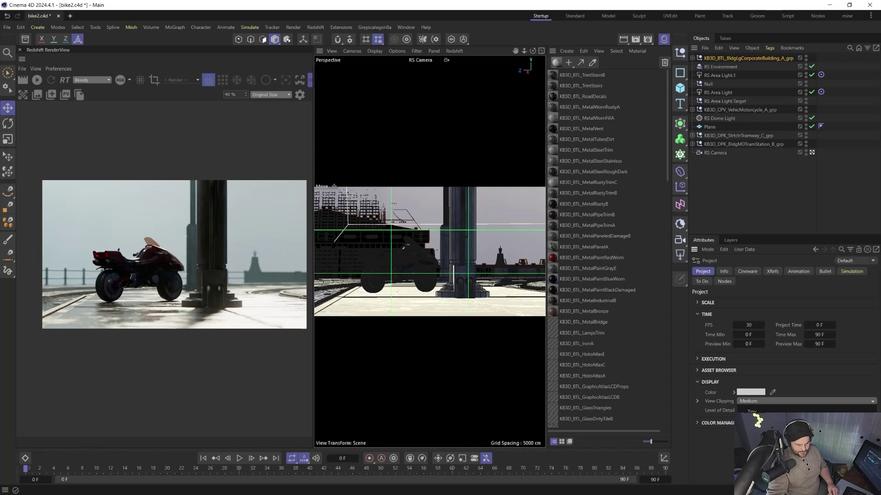
{"action": "left_click", "coordinate": [757, 433]}
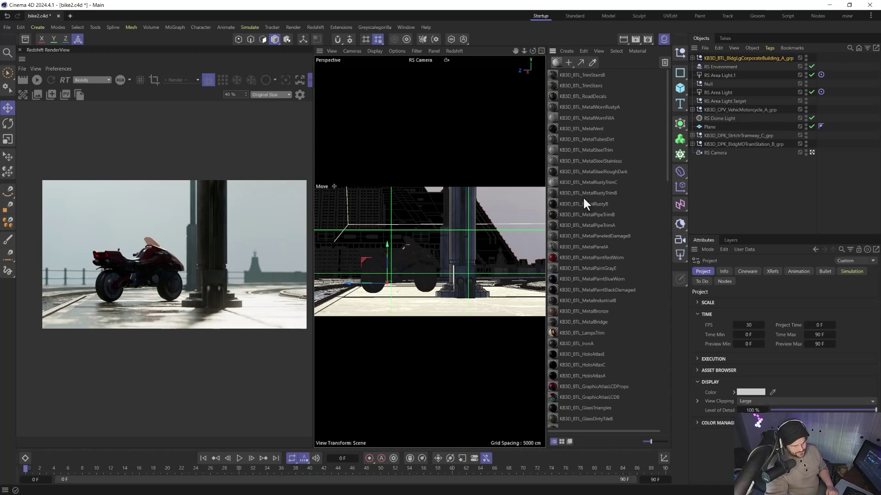
{"action": "left_click", "coordinate": [589, 332]}
{"action": "scroll", "coordinate": [573, 334], "scroll_direction": "down", "scroll_amount": 2}
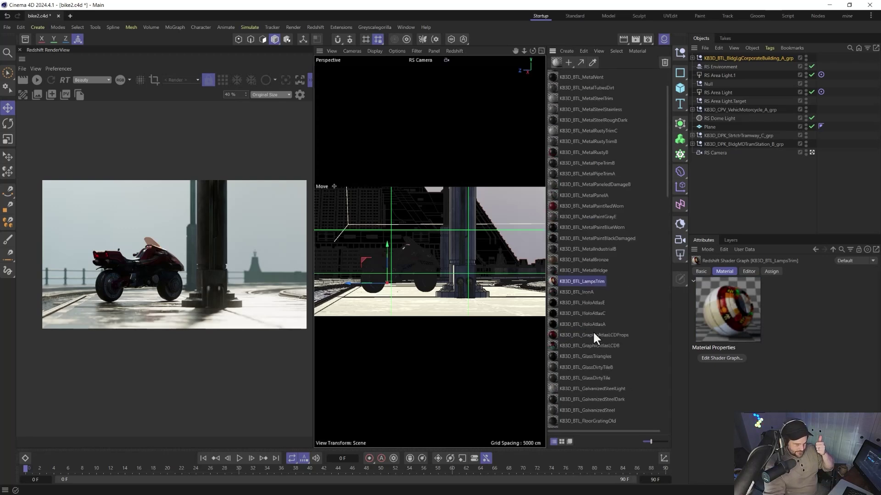
{"action": "scroll", "coordinate": [593, 351], "scroll_direction": "down", "scroll_amount": 5}
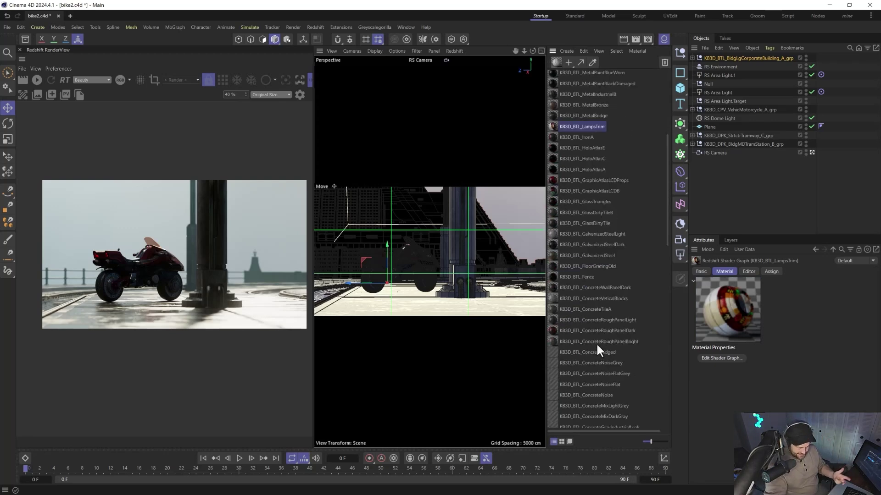
{"action": "scroll", "coordinate": [597, 346], "scroll_direction": "down", "scroll_amount": 6}
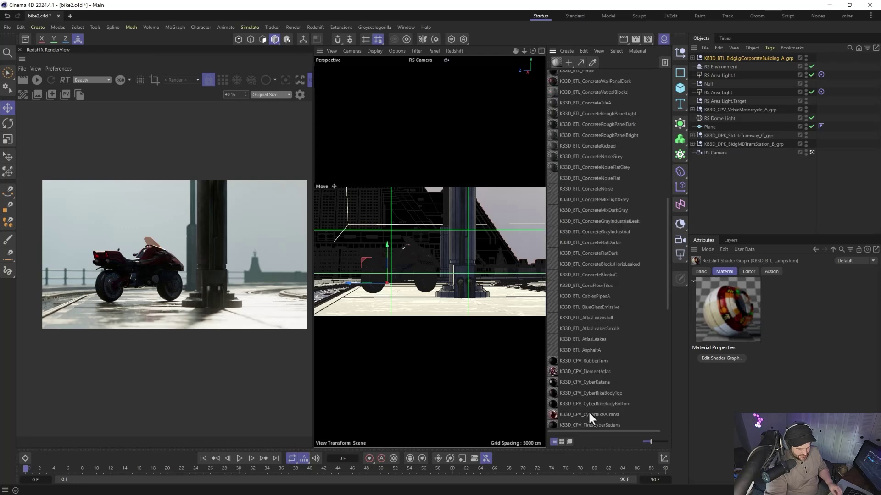
{"action": "left_click", "coordinate": [596, 307], "text": "ctrl"}
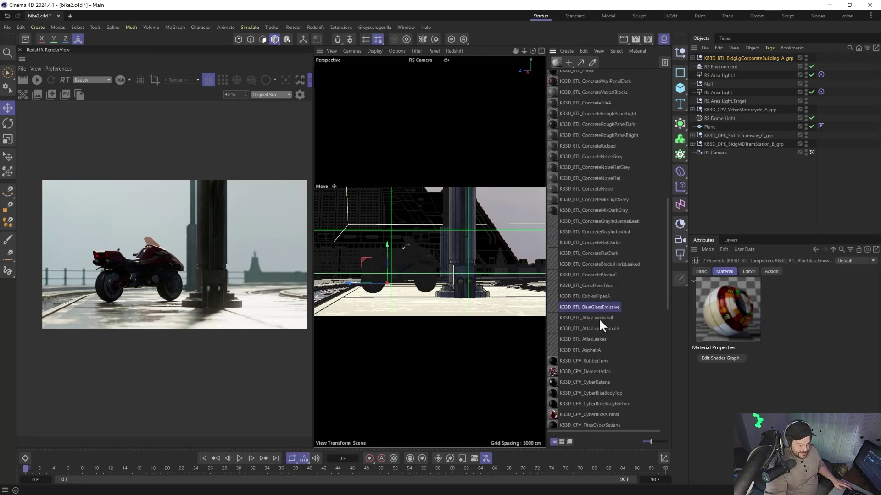
{"action": "left_click", "coordinate": [599, 318], "text": "ctrl"}
{"action": "left_click", "coordinate": [596, 329], "text": "ctrl"}
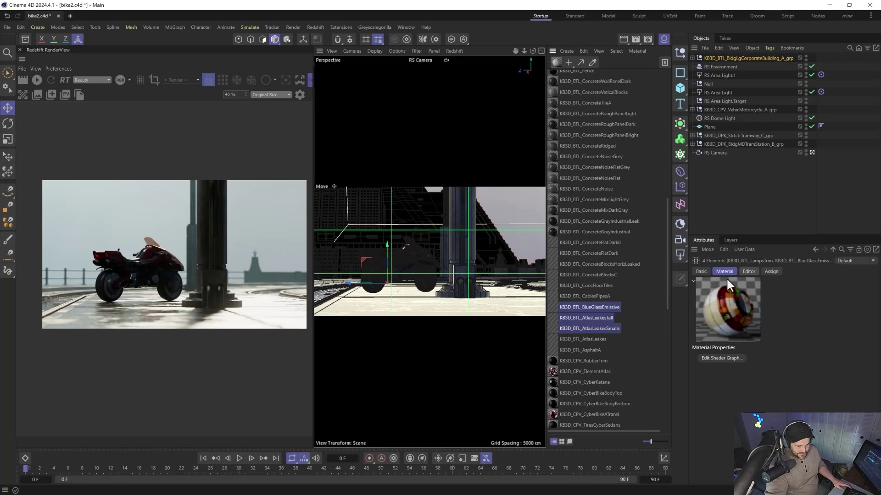
- Set the emission weight of the KB3D_BTL_BlueGlassEmissive material to 50 in its shader graph
{"action": "left_click", "coordinate": [583, 306]}
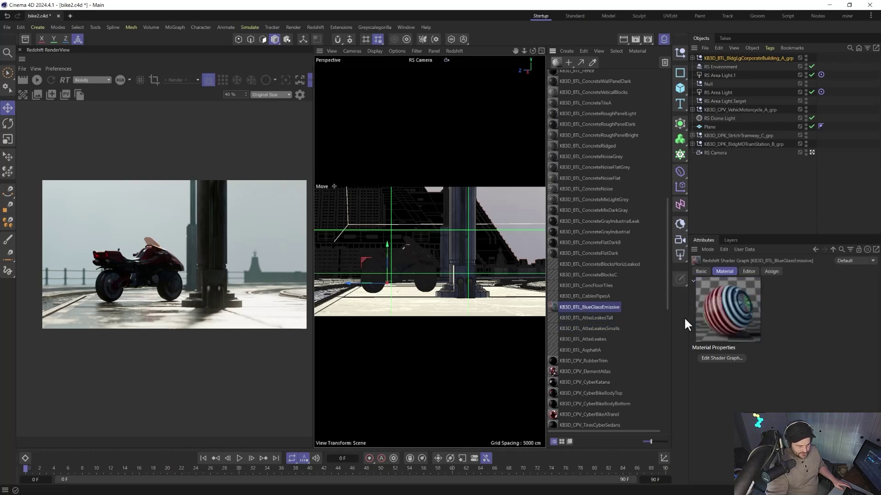
{"action": "left_click", "coordinate": [709, 360]}
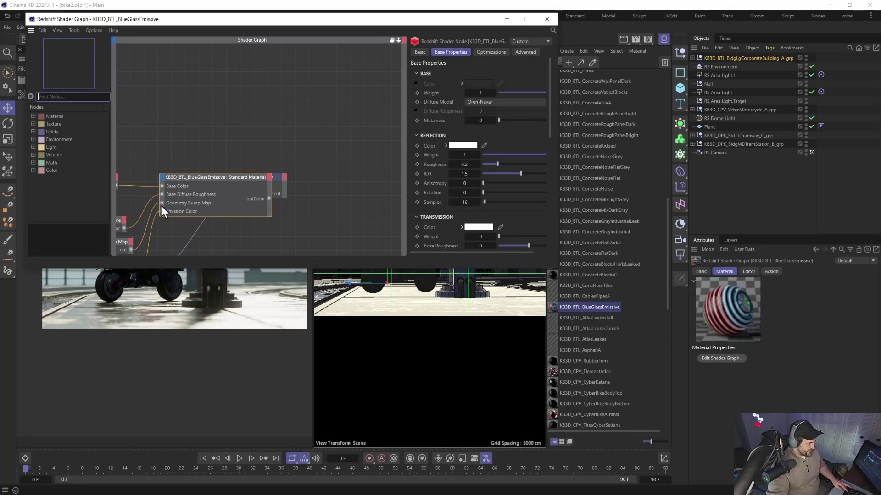
{"action": "left_click", "coordinate": [430, 219]}
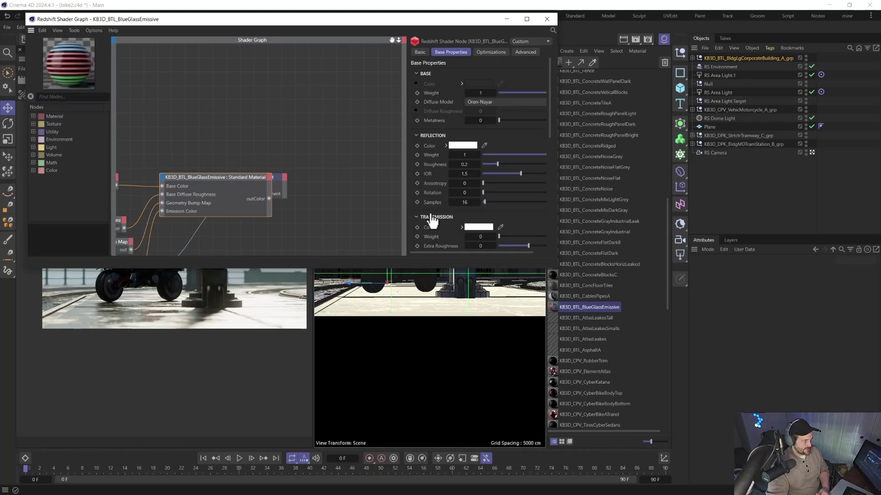
{"action": "scroll", "coordinate": [432, 222], "scroll_direction": "down", "scroll_amount": 3}
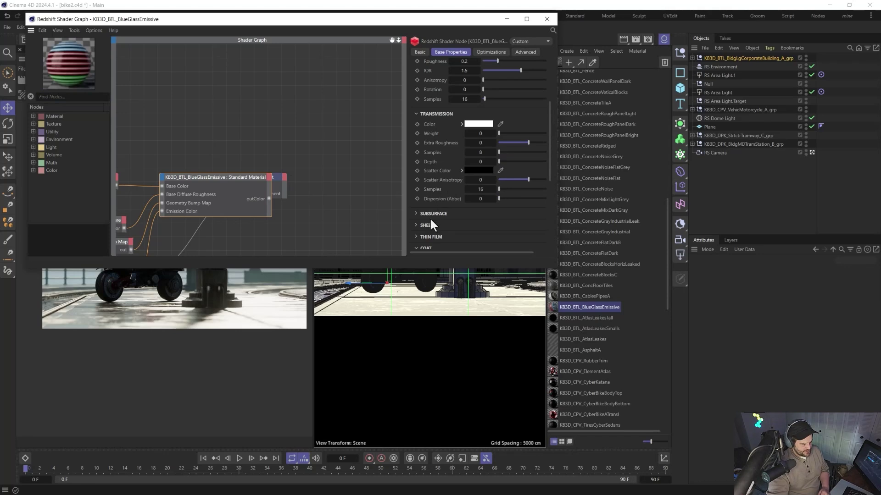
{"action": "scroll", "coordinate": [430, 218], "scroll_direction": "down", "scroll_amount": 3}
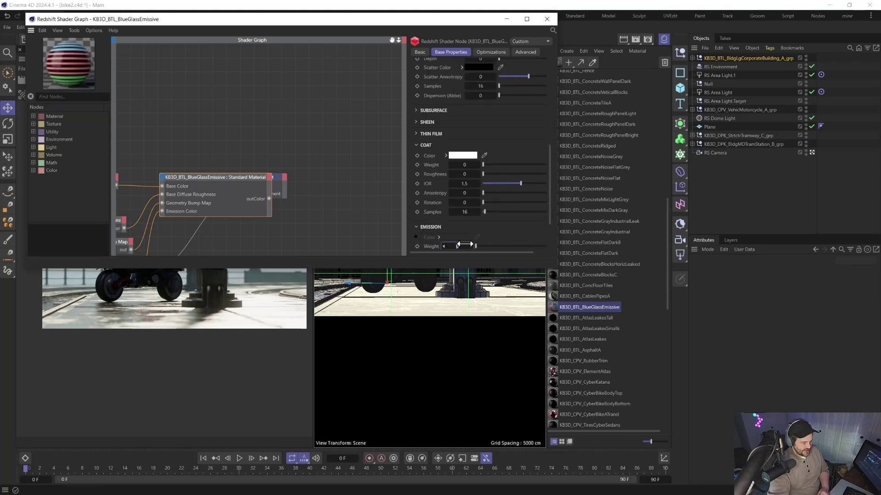
{"action": "left_click_drag", "start_coordinate": [465, 244], "coordinate": [500, 244]}
{"action": "left_click", "coordinate": [547, 19]}
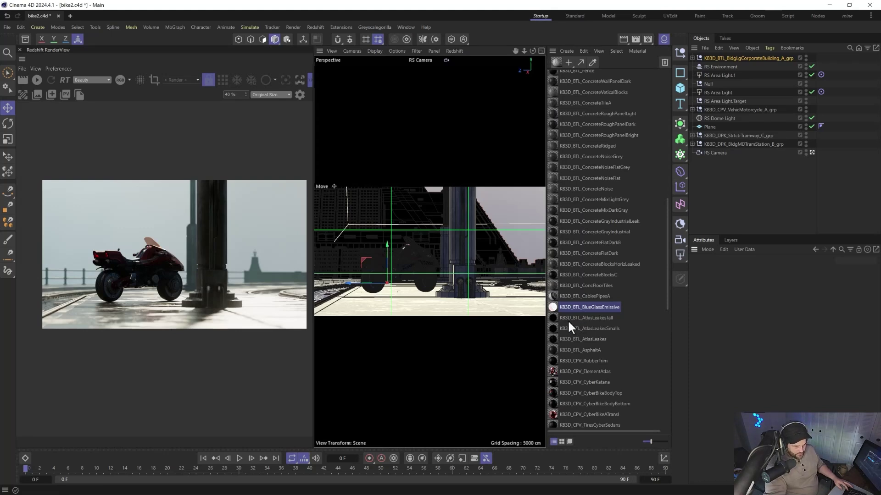
- Set the emission weight of the KB3D_BTL_LampsTrim material to 50 in its shader graph
{"action": "left_click", "coordinate": [586, 318]}
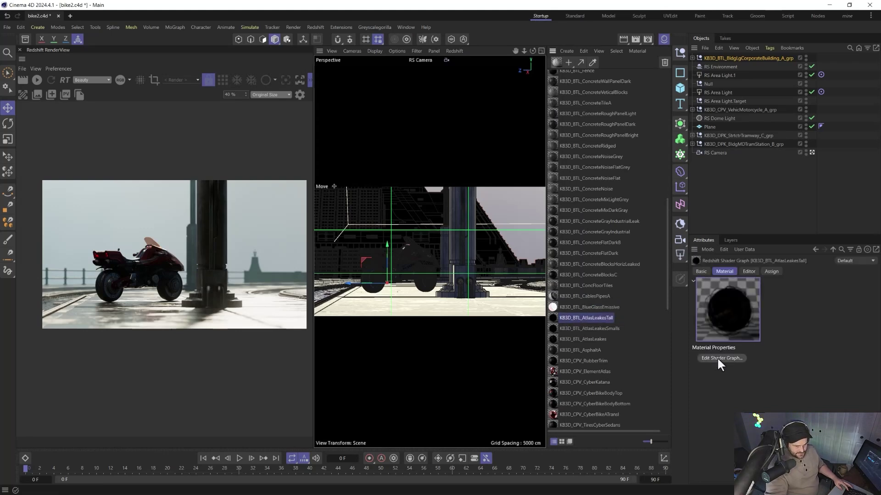
{"action": "scroll", "coordinate": [588, 292], "scroll_direction": "up", "scroll_amount": 8}
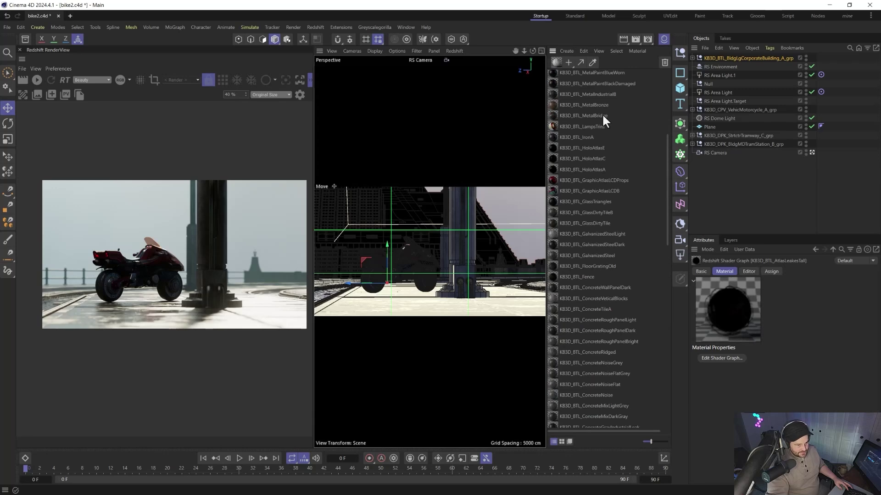
{"action": "left_click", "coordinate": [585, 127]}
{"action": "left_click", "coordinate": [713, 357]}
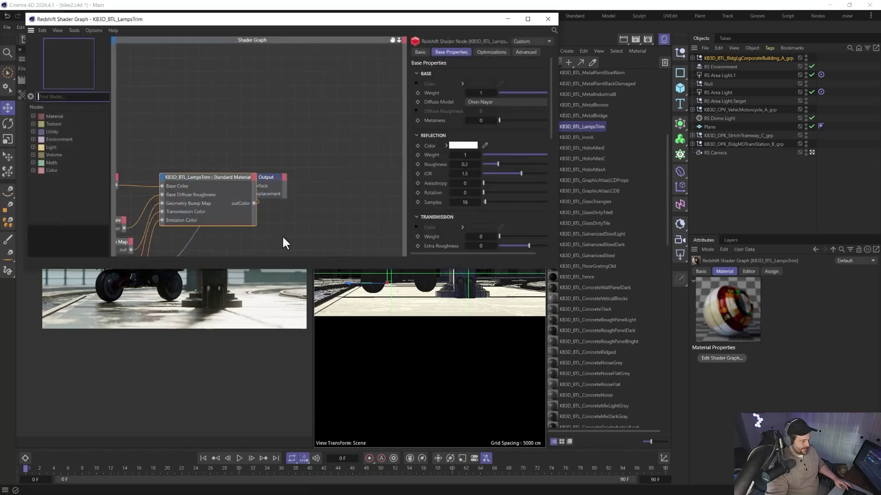
{"action": "scroll", "coordinate": [447, 232], "scroll_direction": "down", "scroll_amount": 5}
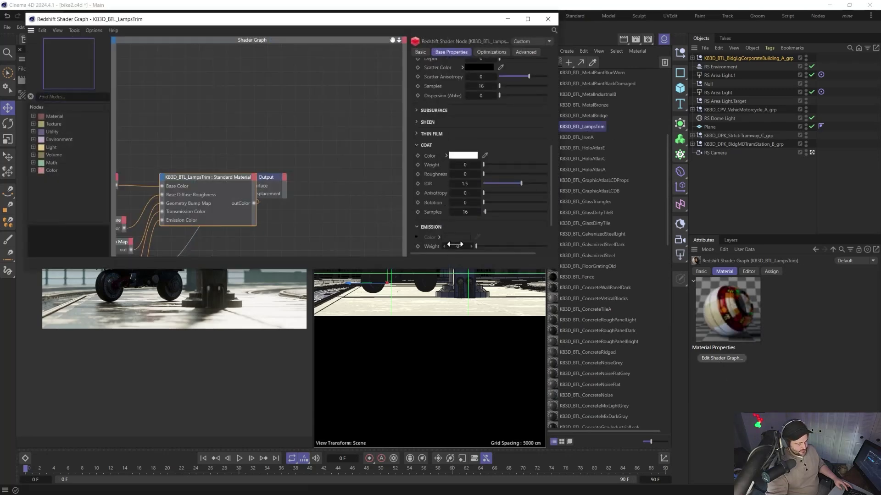
{"action": "left_click_drag", "start_coordinate": [455, 245], "coordinate": [486, 245]}
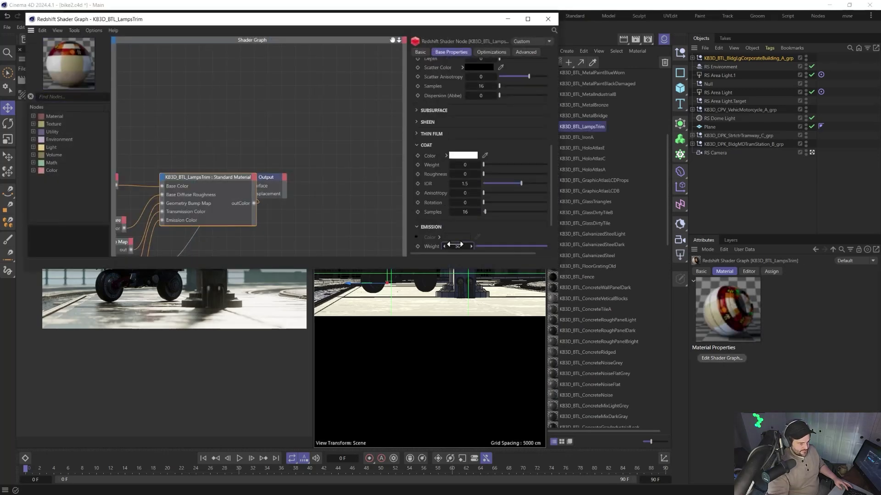
{"action": "left_click", "coordinate": [547, 19]}
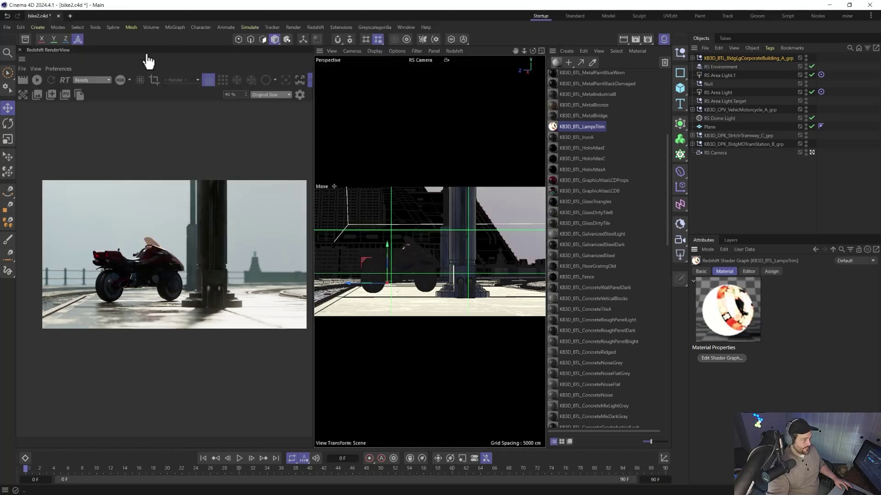
- Start the live Redshift render and switch the RS Environment off and back on to compare the fog
{"action": "left_click", "coordinate": [36, 80]}
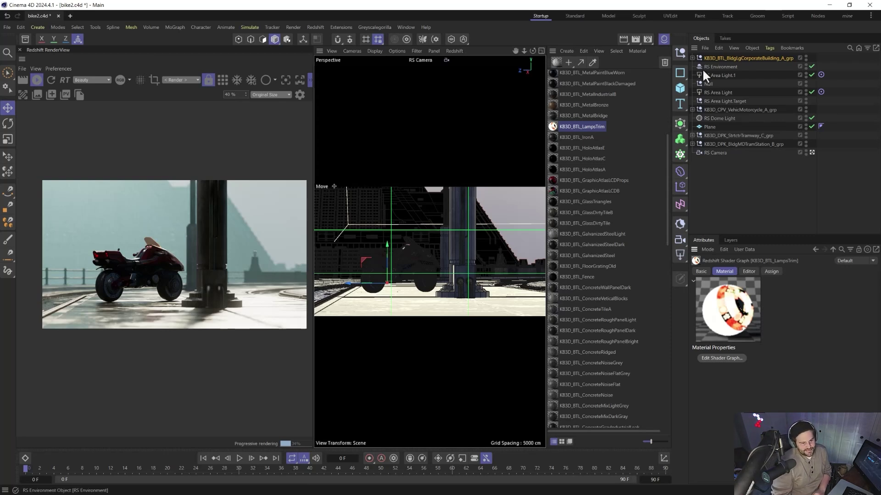
{"action": "left_click", "coordinate": [811, 67]}
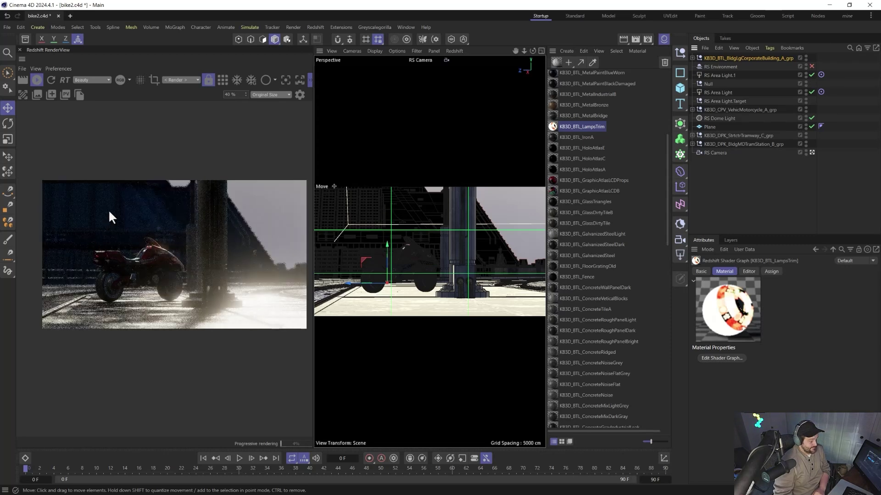
{"action": "left_click", "coordinate": [811, 66]}
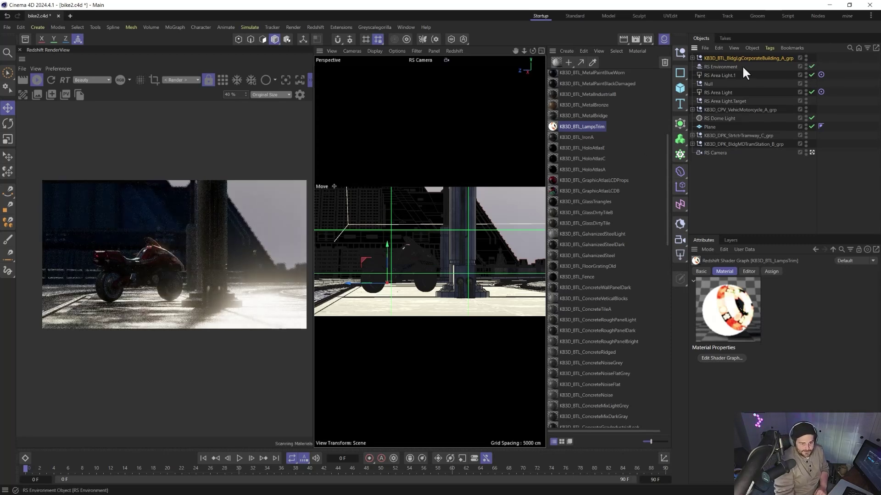
- Thin out the fog by setting the RS Environment's volume scattering to 0.0006
{"action": "left_click", "coordinate": [716, 66]}
{"action": "left_click_drag", "start_coordinate": [765, 313], "coordinate": [767, 313]}
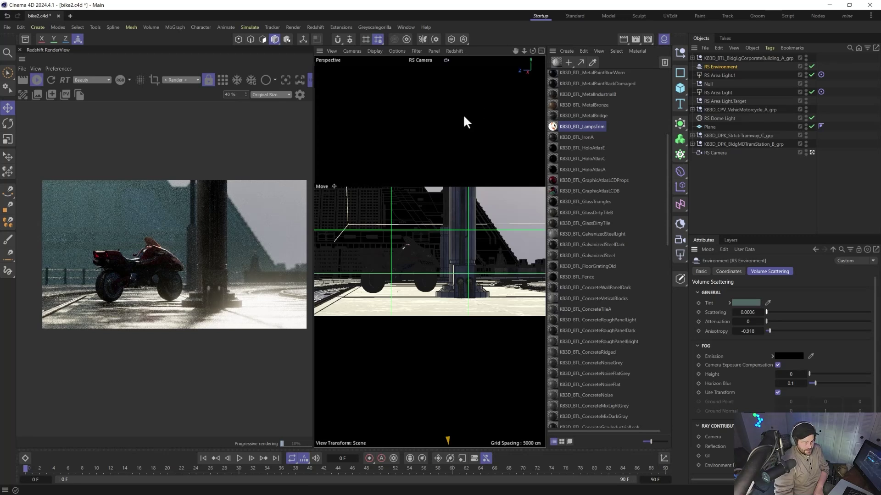
- Raise the emission weight of the KB3D_BTL_LampsTrim material to 500 and close its shader graph
{"action": "left_click", "coordinate": [557, 126]}
{"action": "left_click", "coordinate": [714, 358]}
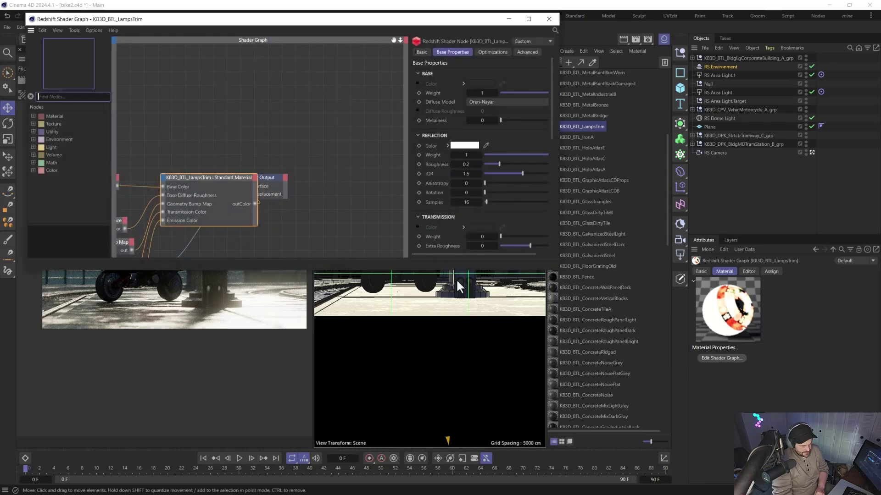
{"action": "scroll", "coordinate": [433, 239], "scroll_direction": "down", "scroll_amount": 5}
{"action": "left_click", "coordinate": [460, 191]}
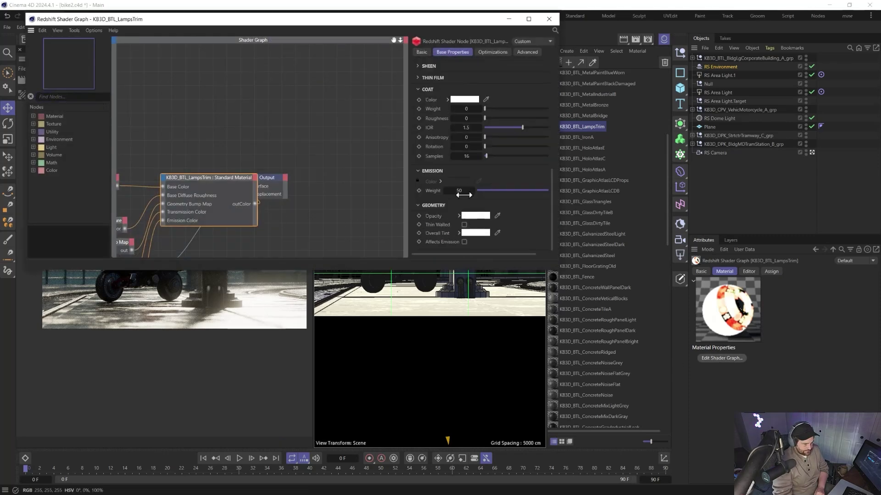
{"action": "type", "text": "50"}
{"action": "key", "text": "Return"}
{"action": "type", "text": "0"}
{"action": "key", "text": "Return"}
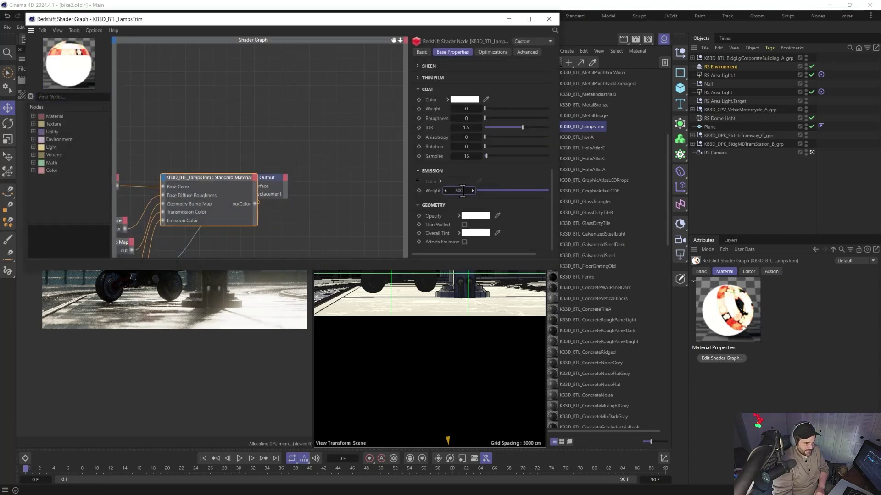
{"action": "left_click", "coordinate": [550, 19]}
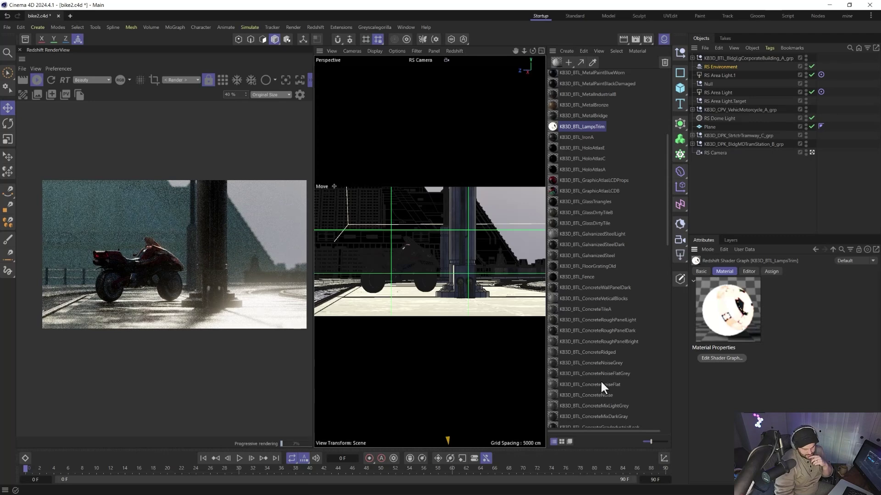
- Raise the emission weight of the KB3D_BTL_BlueGlassEmissive material to 500 and close its shader graph
{"action": "scroll", "coordinate": [600, 384], "scroll_direction": "down", "scroll_amount": 4}
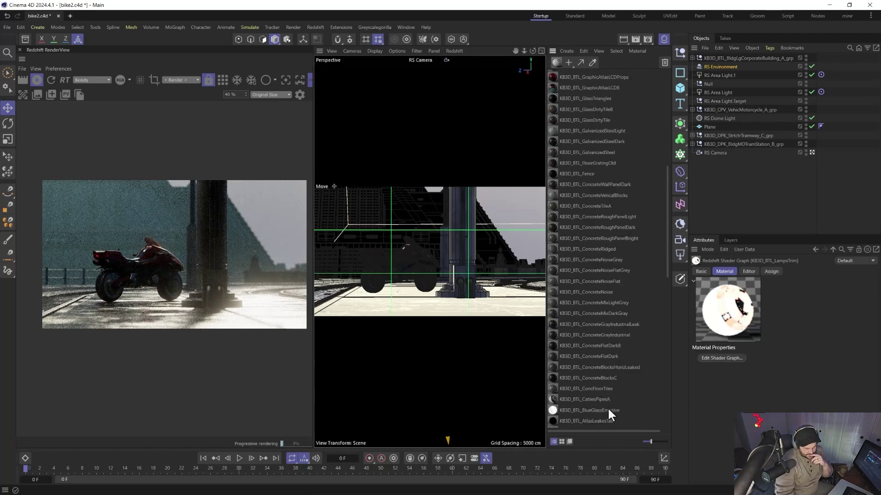
{"action": "left_click", "coordinate": [600, 410]}
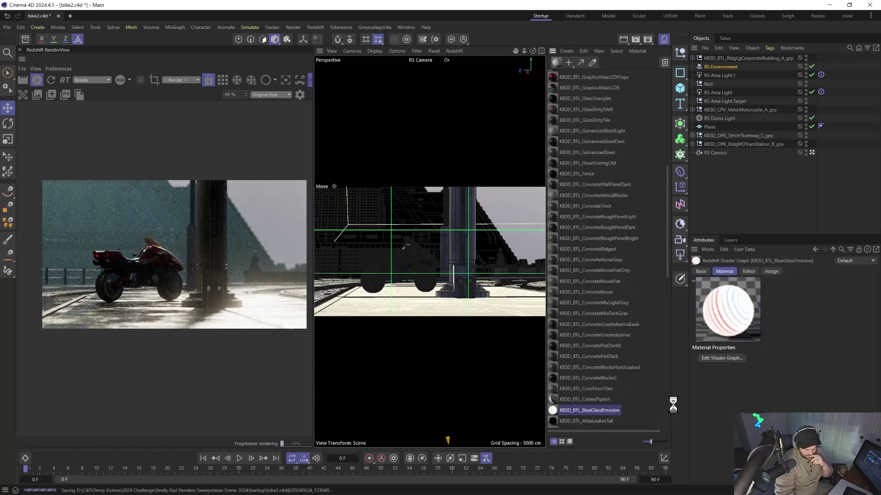
{"action": "left_click", "coordinate": [720, 358]}
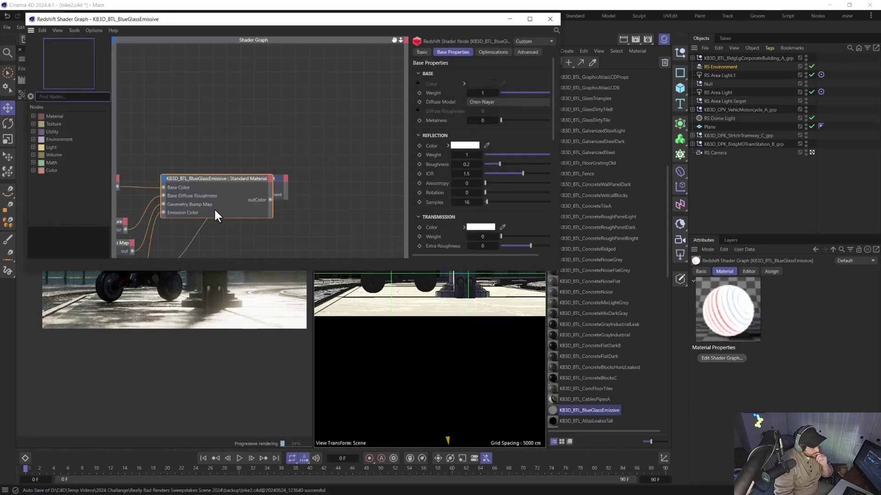
{"action": "scroll", "coordinate": [463, 234], "scroll_direction": "down", "scroll_amount": 3}
{"action": "scroll", "coordinate": [444, 223], "scroll_direction": "down", "scroll_amount": 3}
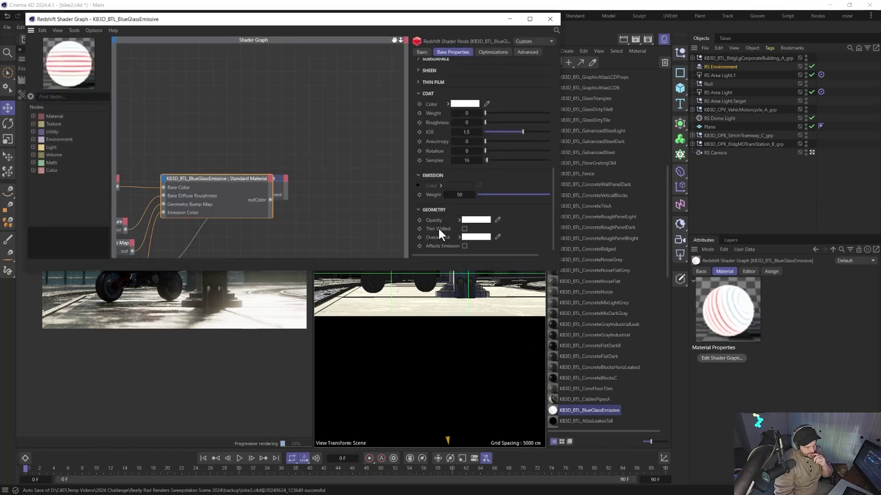
{"action": "double_click", "coordinate": [459, 194]}
{"action": "type", "text": "500"}
{"action": "key", "text": "Return"}
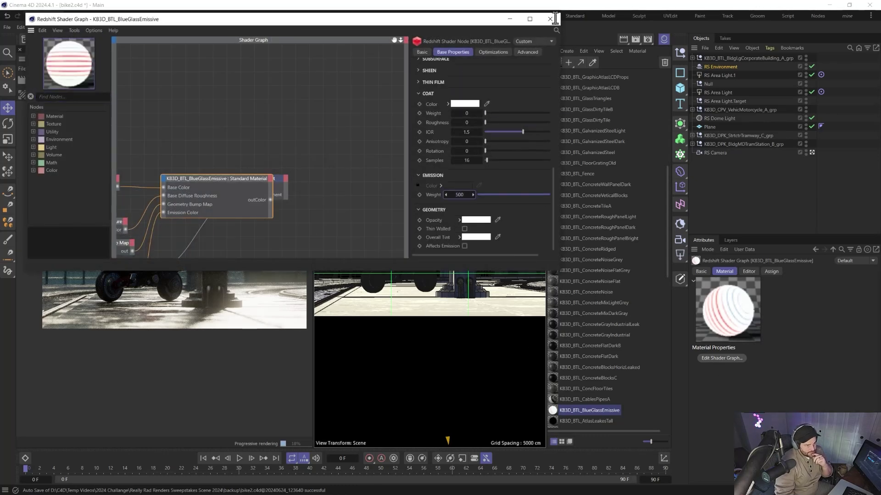
{"action": "left_click", "coordinate": [550, 19]}
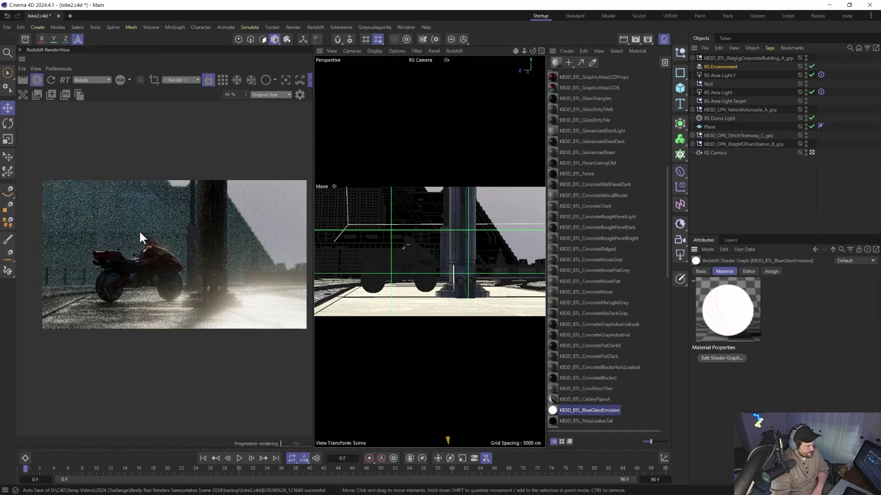
- Widen the Redshift RenderView, show its display settings and enable the LUT section
{"action": "scroll", "coordinate": [170, 239], "scroll_direction": "up", "scroll_amount": 2}
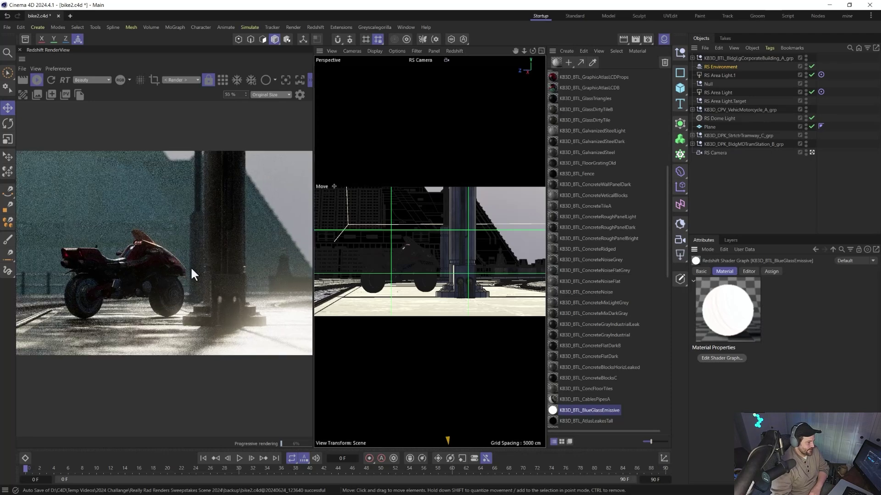
{"action": "left_click_drag", "start_coordinate": [314, 138], "coordinate": [456, 133]}
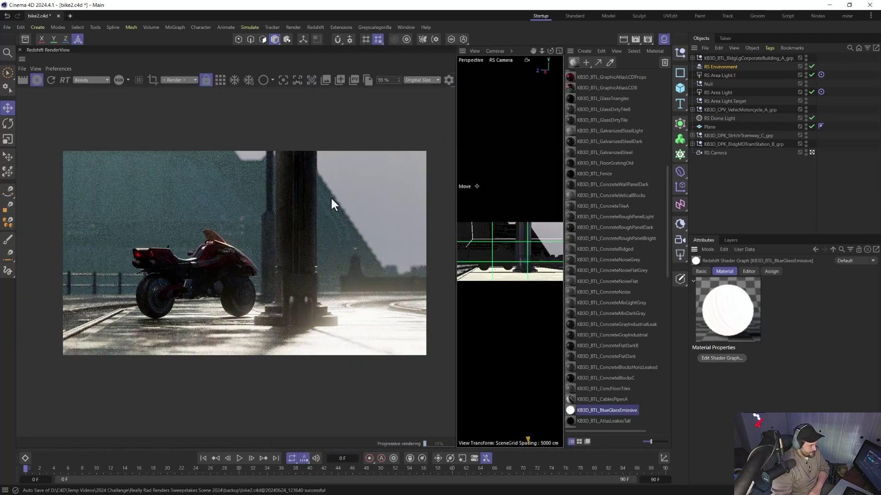
{"action": "left_click", "coordinate": [448, 80]}
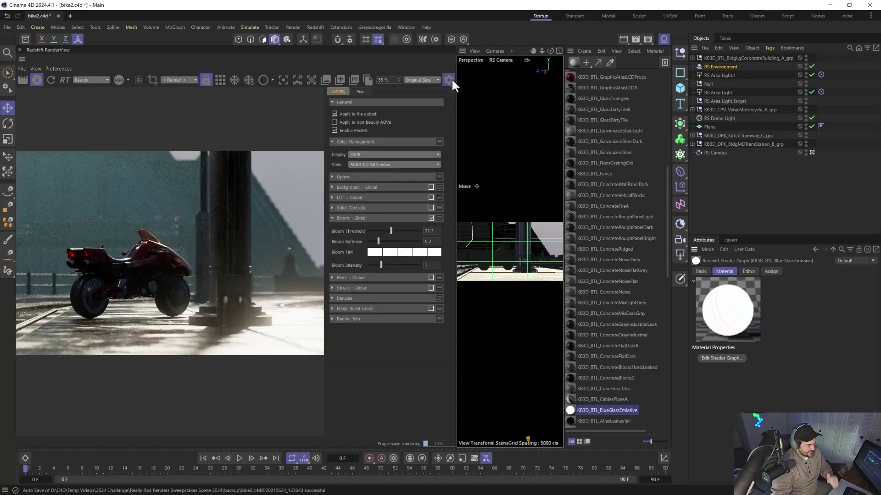
{"action": "left_click", "coordinate": [430, 198]}
{"action": "left_click", "coordinate": [332, 197]}
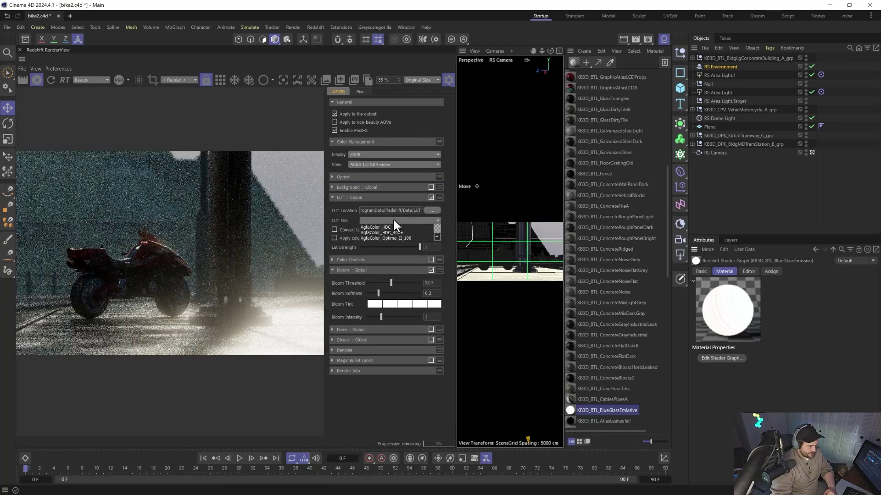
- Apply the Contraste_Soft LUT to the render at a strength of 0.636
{"action": "left_click", "coordinate": [393, 221]}
{"action": "scroll", "coordinate": [387, 248], "scroll_direction": "down", "scroll_amount": 5}
{"action": "left_click", "coordinate": [387, 247]}
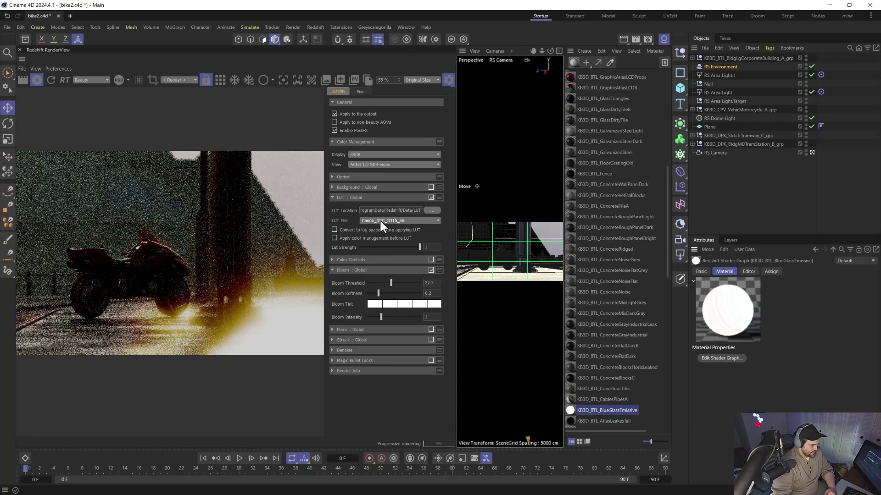
{"action": "scroll", "coordinate": [383, 225], "scroll_direction": "down", "scroll_amount": 3}
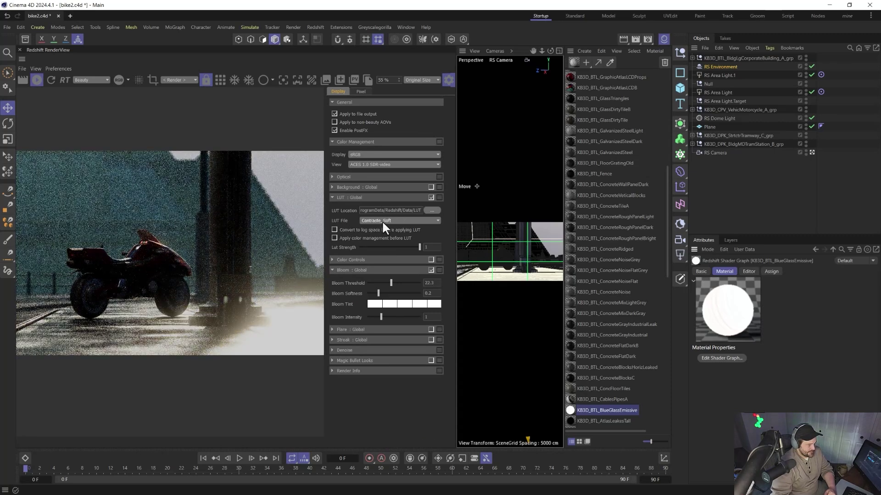
{"action": "scroll", "coordinate": [382, 221], "scroll_direction": "up", "scroll_amount": 2}
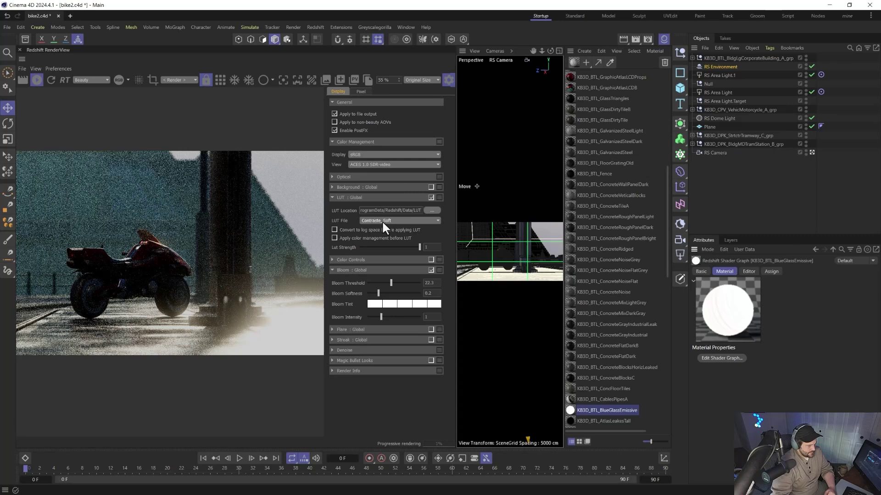
{"action": "left_click", "coordinate": [334, 230]}
{"action": "mouse_move", "coordinate": [409, 247]}
{"action": "left_mouse_down"}
{"action": "mouse_move", "coordinate": [378, 246]}
{"action": "mouse_move", "coordinate": [397, 247]}
{"action": "left_mouse_up"}
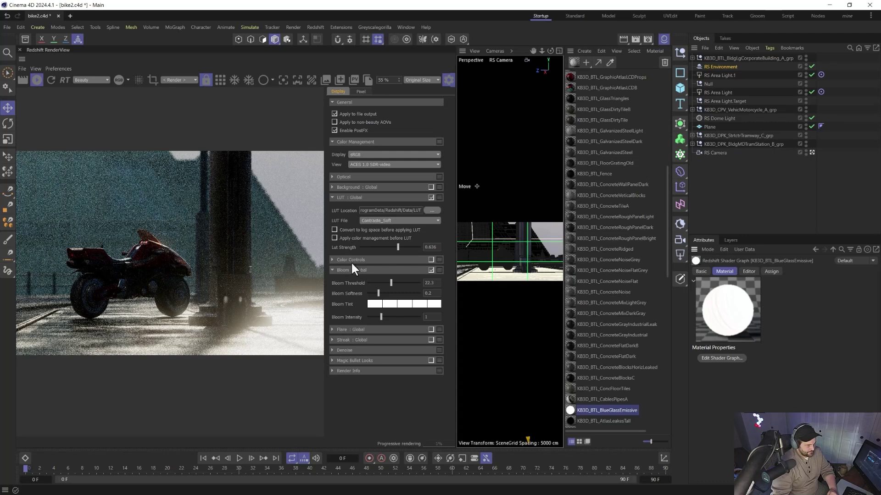
- Enable the Color Controls with a contrast of 0.08 and bend the RGB curve below the diagonal to darken the midtones
{"action": "left_click", "coordinate": [334, 259]}
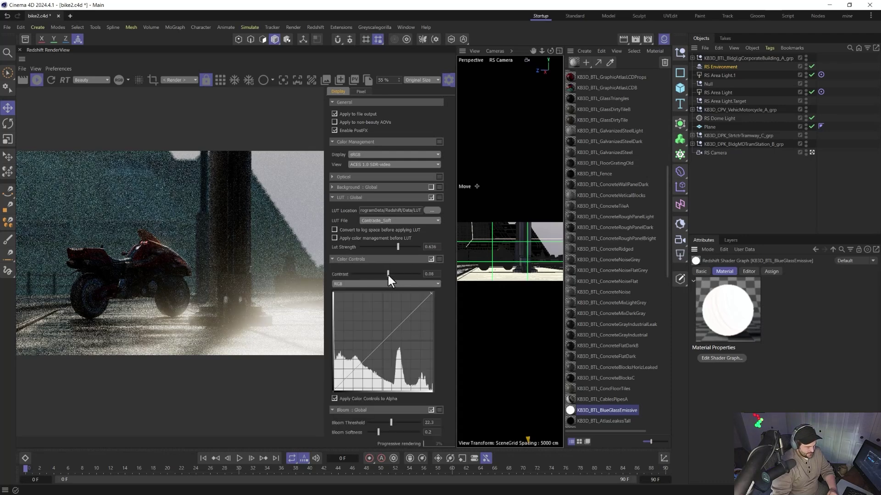
{"action": "scroll", "coordinate": [383, 289], "scroll_direction": "down", "scroll_amount": 2}
{"action": "left_click_drag", "start_coordinate": [359, 321], "coordinate": [414, 278]}
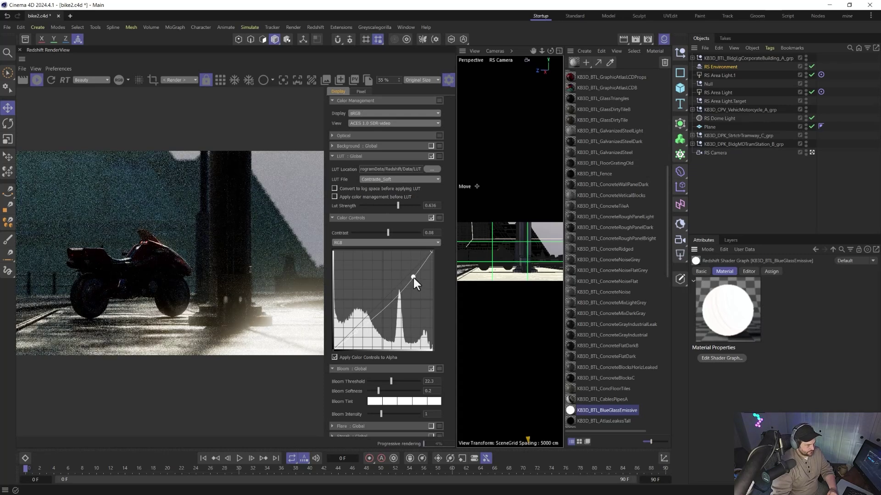
{"action": "left_click", "coordinate": [334, 357]}
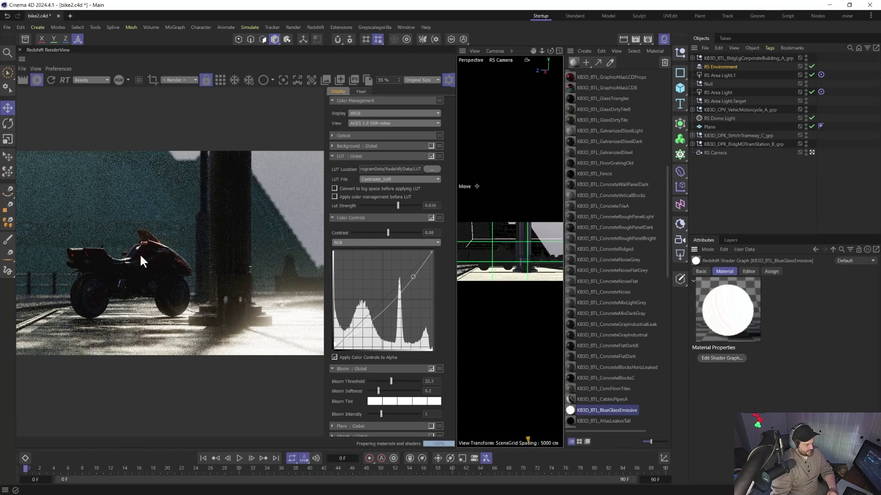
- Tone down the glow by setting the bloom threshold to 32.3 and the bloom intensity to 0.667
{"action": "scroll", "coordinate": [143, 257], "scroll_direction": "down", "scroll_amount": 2}
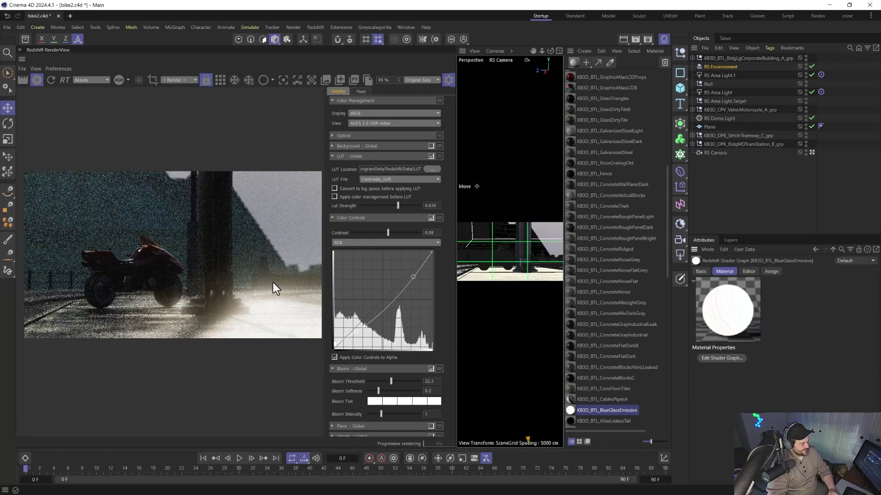
{"action": "left_click", "coordinate": [402, 381]}
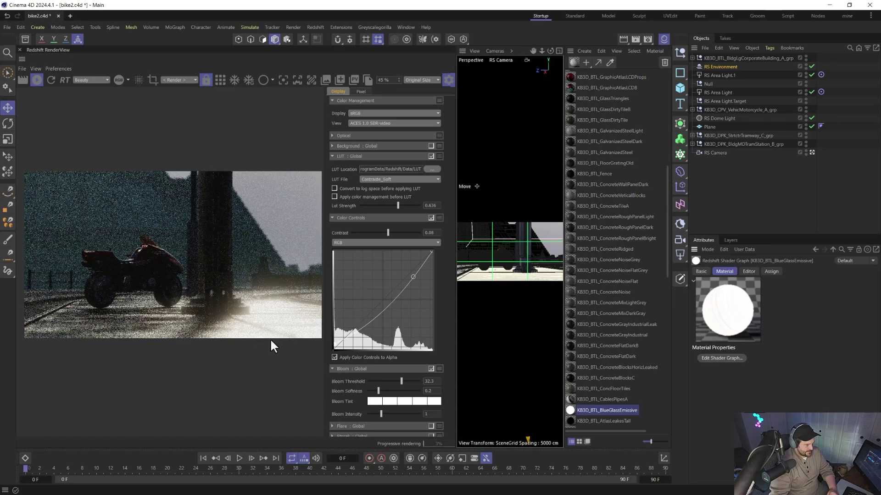
{"action": "left_click_drag", "start_coordinate": [373, 414], "coordinate": [376, 414]}
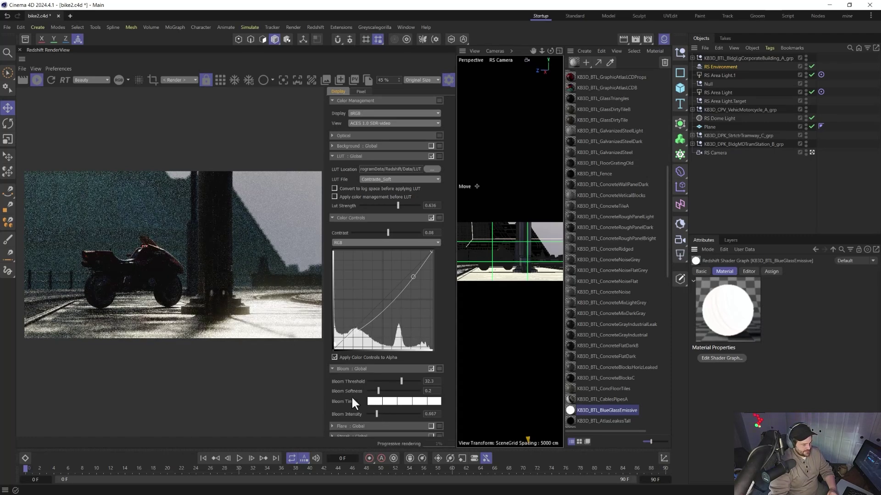
{"action": "scroll", "coordinate": [348, 388], "scroll_direction": "down", "scroll_amount": 2}
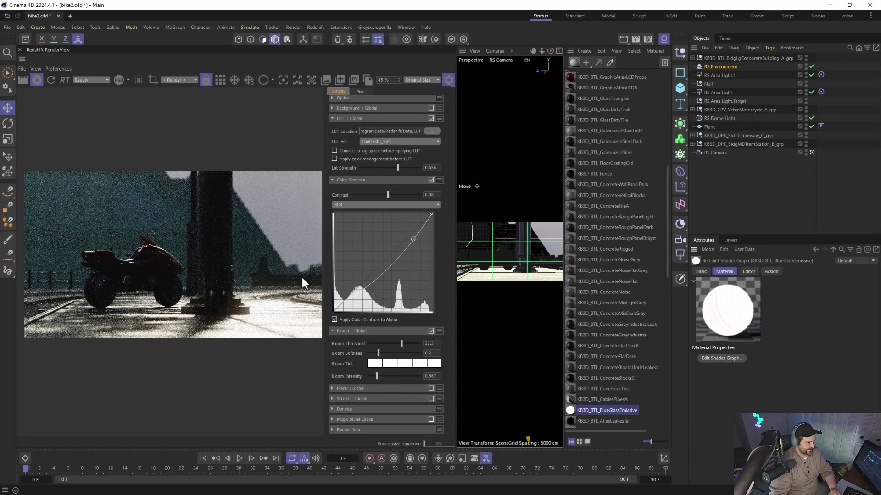
- Hide the display settings and replace the live preview with a full render of the frame
{"action": "left_click", "coordinate": [449, 80]}
{"action": "left_click", "coordinate": [36, 79]}
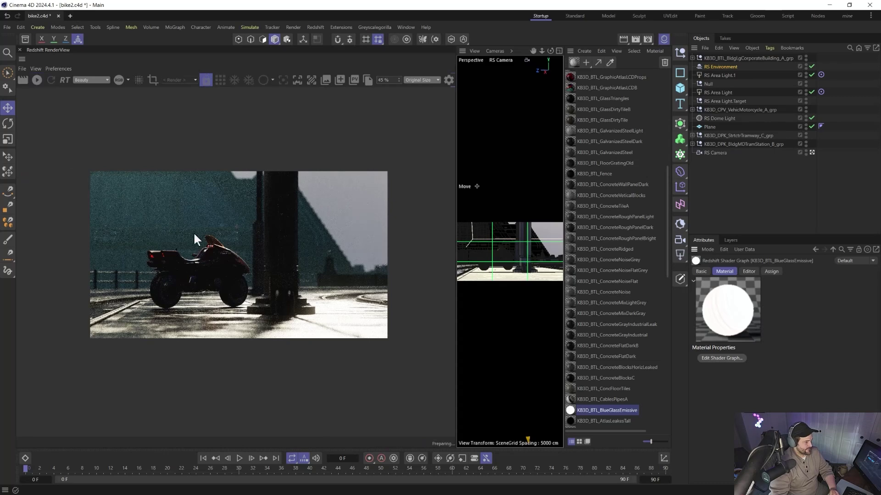
{"action": "scroll", "coordinate": [222, 235], "scroll_direction": "up", "scroll_amount": 2}
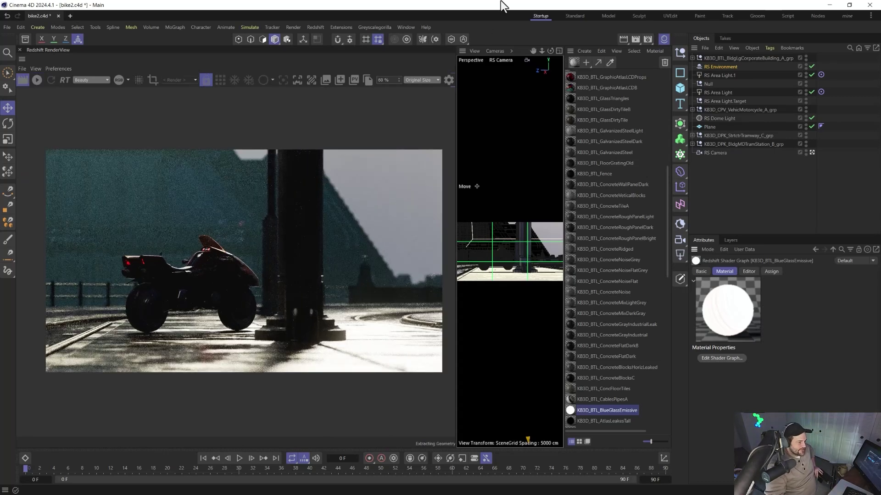
- Set the contrast to -0.01 and apply the Filmic Medium High Contrast LUT at strength 0.584 with conversion to log space
{"action": "left_click", "coordinate": [449, 80]}
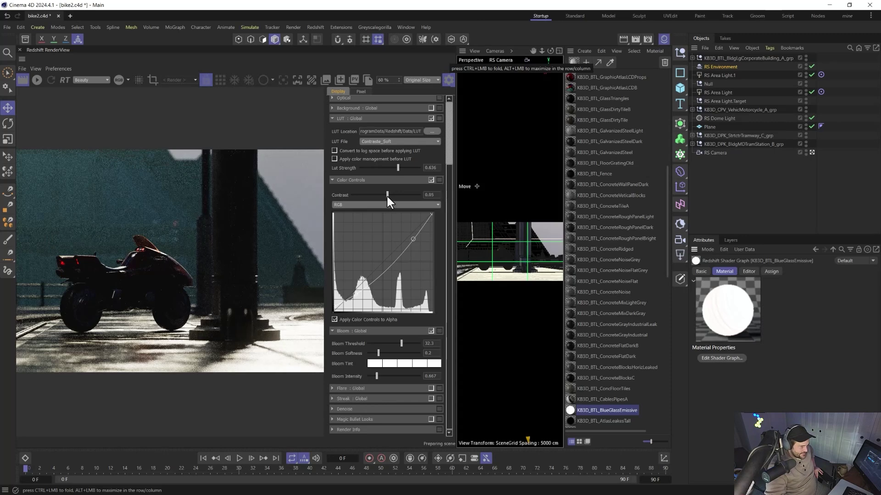
{"action": "left_click_drag", "start_coordinate": [386, 195], "coordinate": [388, 202]}
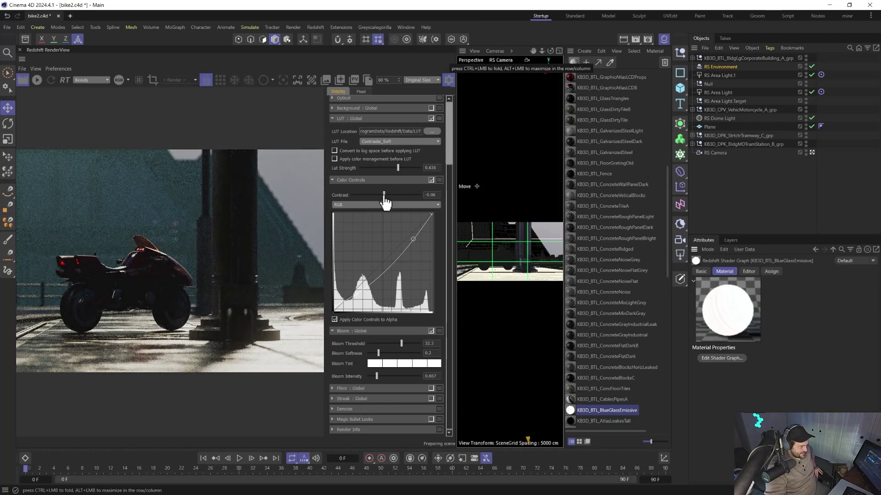
{"action": "left_click", "coordinate": [414, 143]}
{"action": "scroll", "coordinate": [394, 183], "scroll_direction": "down", "scroll_amount": 5}
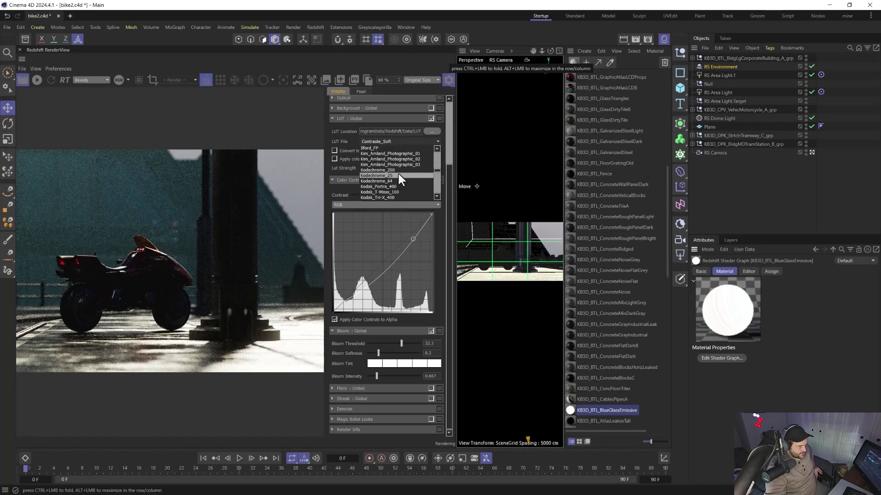
{"action": "scroll", "coordinate": [398, 170], "scroll_direction": "down", "scroll_amount": 5}
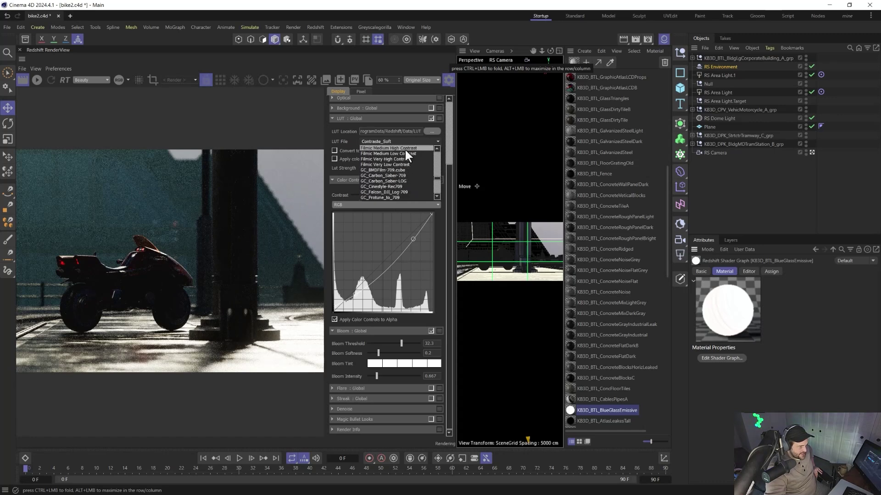
{"action": "left_click", "coordinate": [405, 149]}
{"action": "mouse_move", "coordinate": [407, 168]}
{"action": "left_mouse_down"}
{"action": "mouse_move", "coordinate": [374, 169]}
{"action": "mouse_move", "coordinate": [402, 170]}
{"action": "mouse_move", "coordinate": [386, 171]}
{"action": "mouse_move", "coordinate": [384, 196]}
{"action": "mouse_move", "coordinate": [383, 169]}
{"action": "mouse_move", "coordinate": [407, 169]}
{"action": "mouse_move", "coordinate": [370, 168]}
{"action": "mouse_move", "coordinate": [414, 169]}
{"action": "mouse_move", "coordinate": [395, 168]}
{"action": "left_mouse_up"}
{"action": "left_click", "coordinate": [334, 150]}
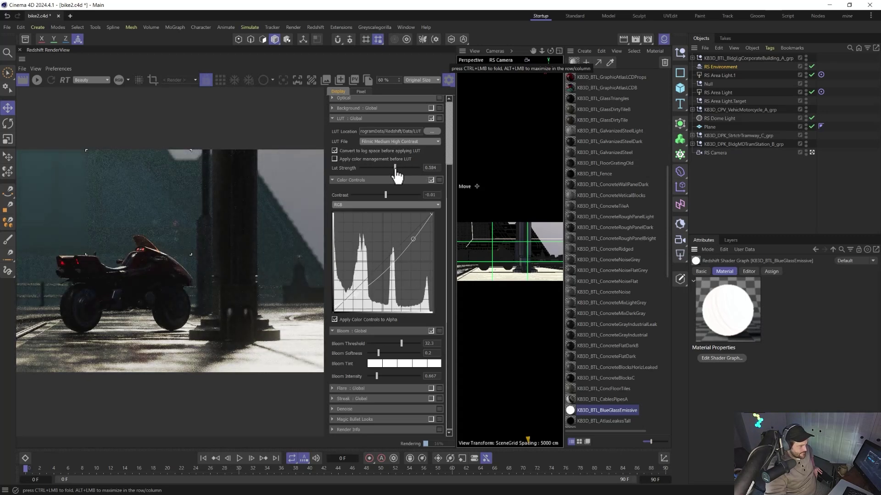
{"action": "left_click", "coordinate": [449, 81]}
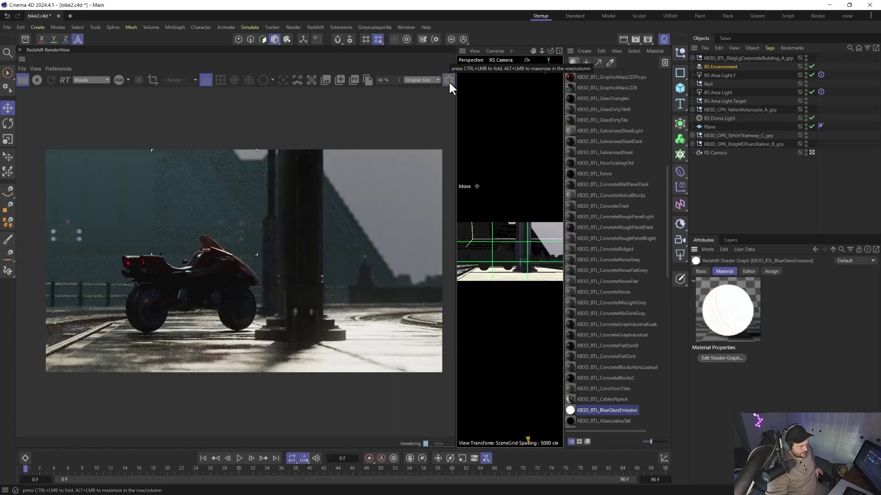
{"action": "scroll", "coordinate": [305, 329], "scroll_direction": "up", "scroll_amount": 2}
{"action": "scroll", "coordinate": [304, 328], "scroll_direction": "down", "scroll_amount": 1}
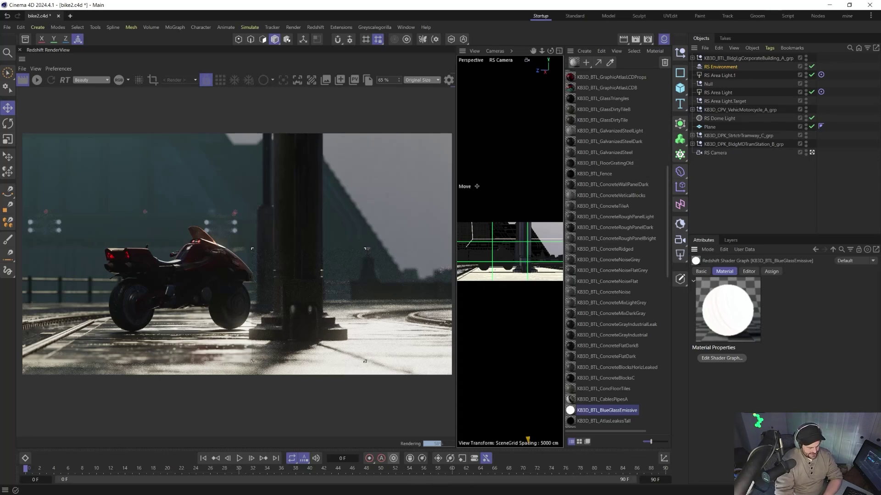
- Switch to KitBash3D Cargo, look through the catalogue of available kits and return to Cinema 4D
{"action": "key", "text": "super"}
{"action": "left_click", "coordinate": [246, 466]}
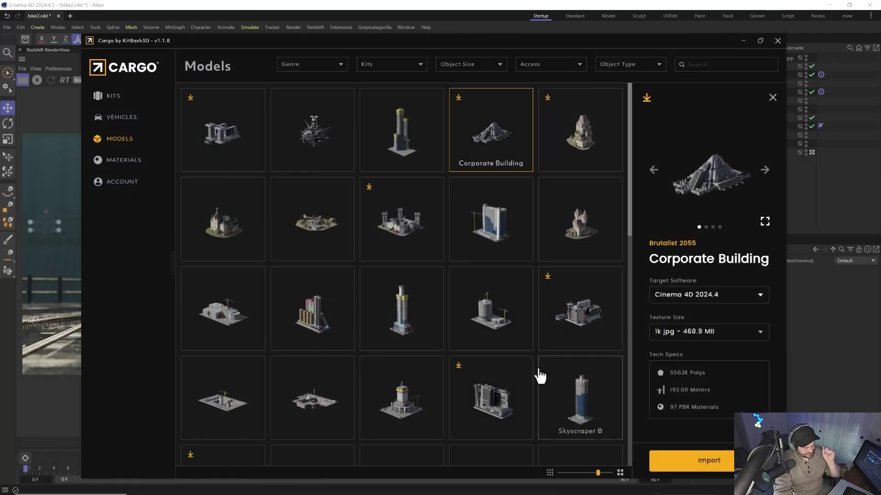
{"action": "left_click", "coordinate": [112, 97]}
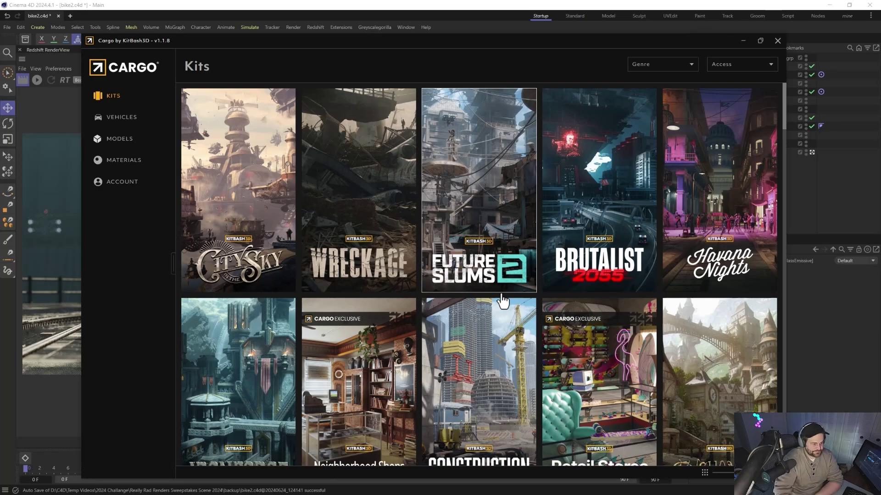
{"action": "scroll", "coordinate": [527, 293], "scroll_direction": "down", "scroll_amount": 10}
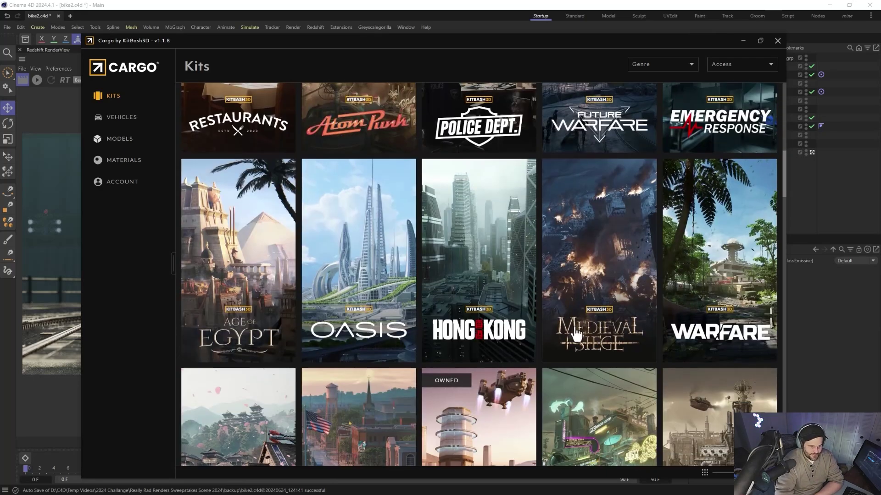
{"action": "scroll", "coordinate": [577, 335], "scroll_direction": "up", "scroll_amount": 10}
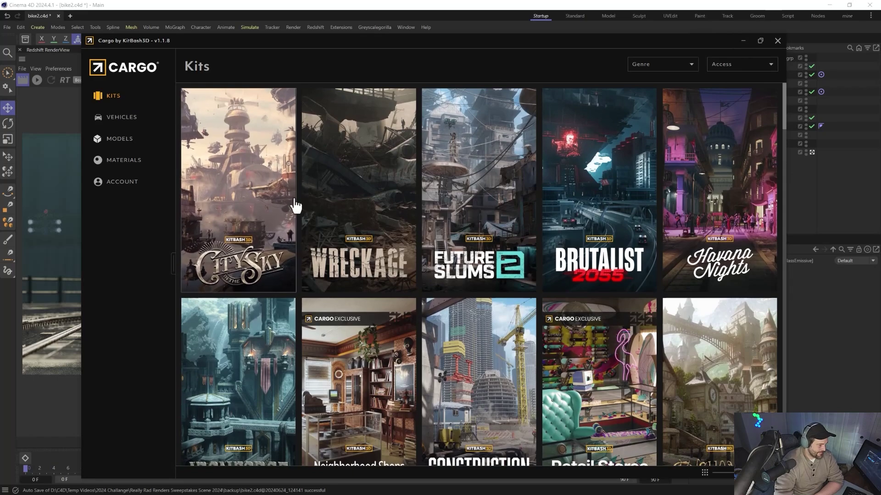
{"action": "scroll", "coordinate": [495, 305], "scroll_direction": "down", "scroll_amount": 8}
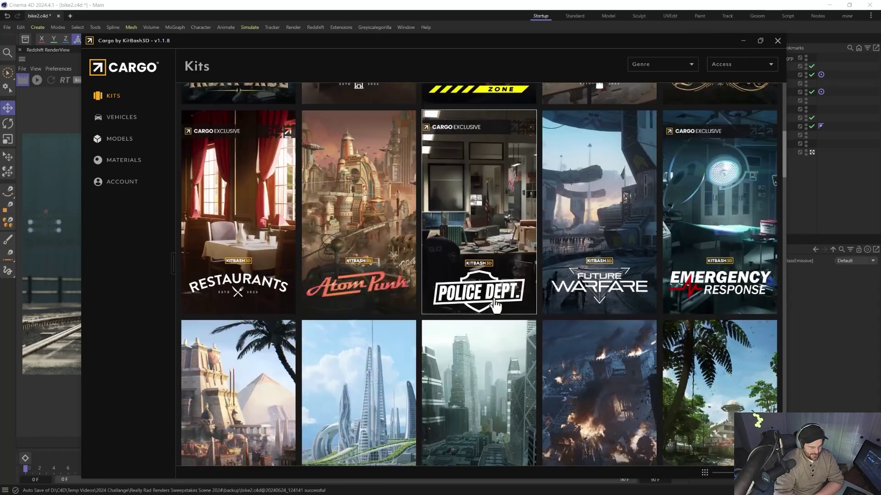
{"action": "scroll", "coordinate": [496, 305], "scroll_direction": "down", "scroll_amount": 10}
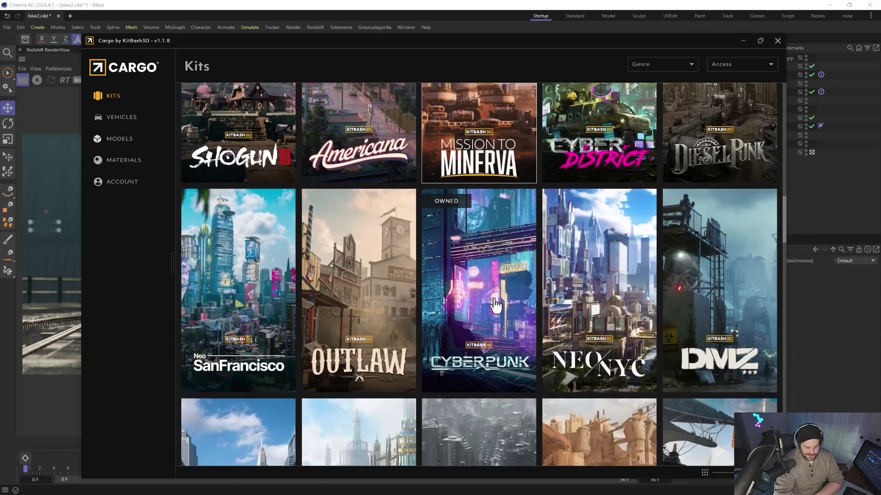
{"action": "scroll", "coordinate": [495, 305], "scroll_direction": "down", "scroll_amount": 3}
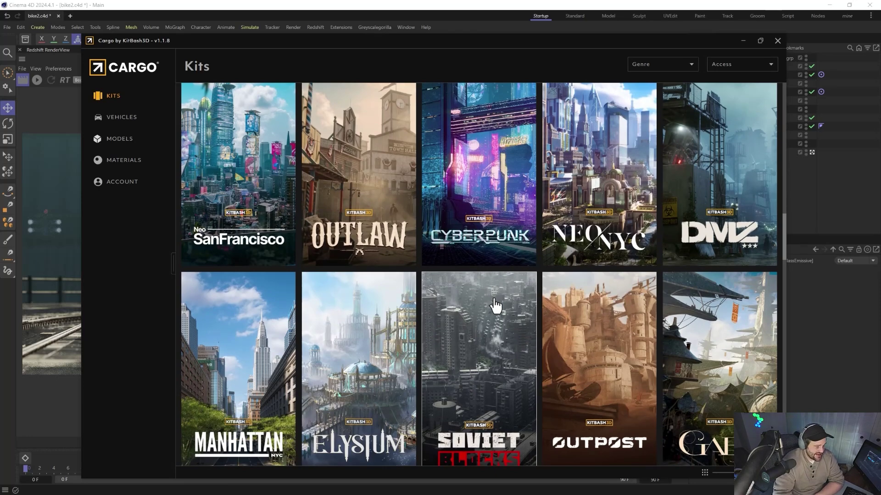
{"action": "scroll", "coordinate": [495, 305], "scroll_direction": "up", "scroll_amount": 9}
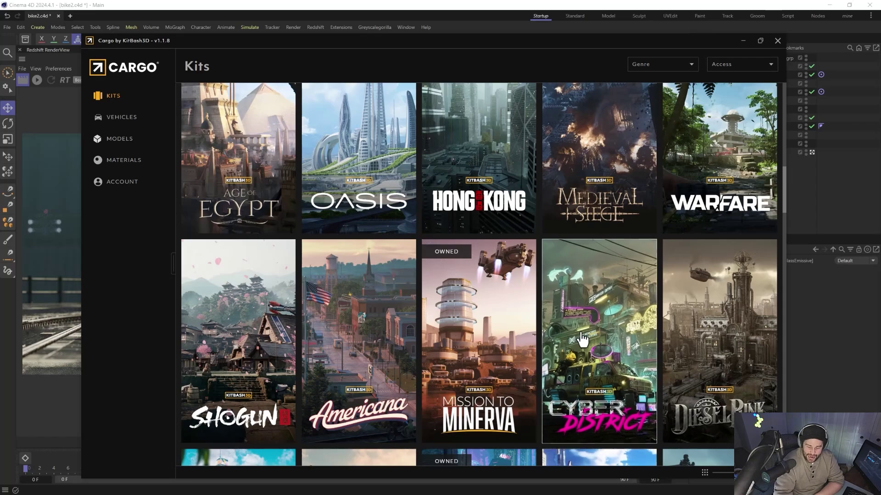
{"action": "scroll", "coordinate": [582, 340], "scroll_direction": "up", "scroll_amount": 15}
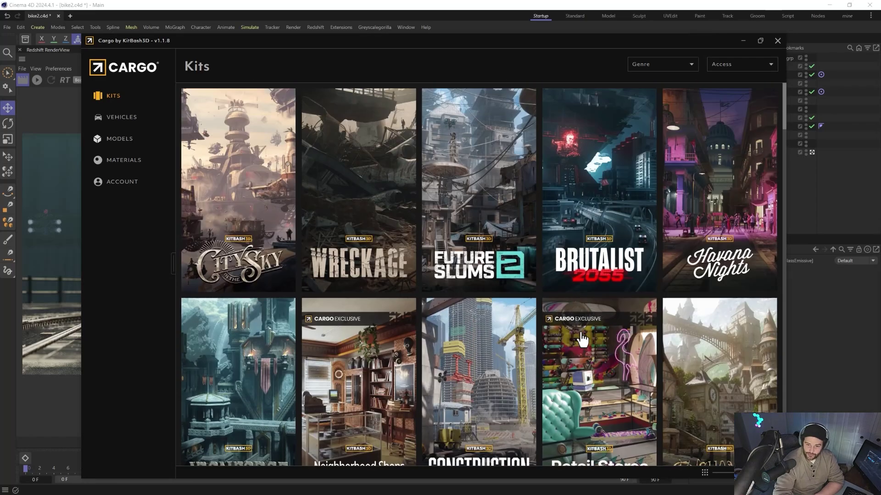
{"action": "left_click", "coordinate": [745, 43]}
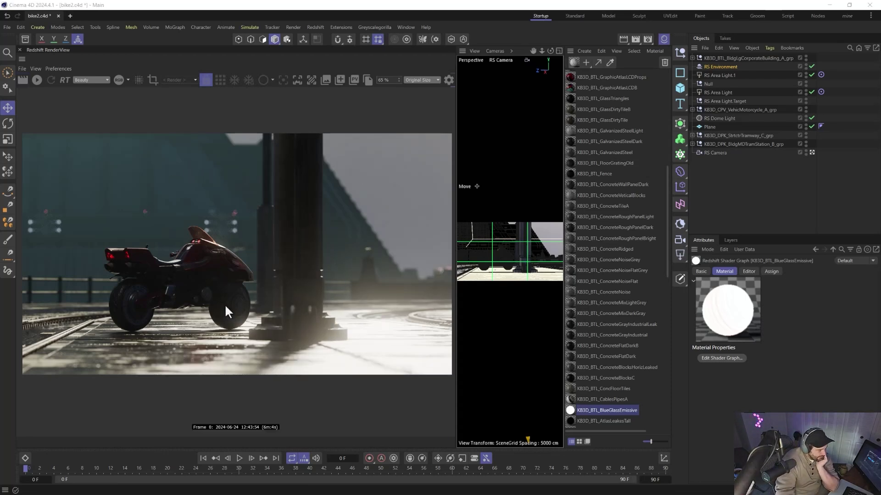
- Inspect the finished render and fine-tune the Color Controls contrast to -0.02
{"action": "scroll", "coordinate": [224, 304], "scroll_direction": "up", "scroll_amount": 2}
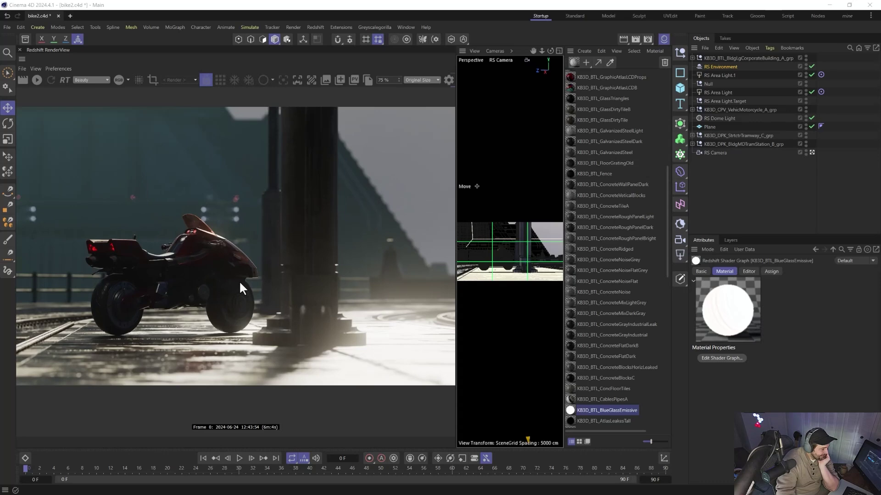
{"action": "scroll", "coordinate": [240, 284], "scroll_direction": "down", "scroll_amount": 2}
{"action": "left_click", "coordinate": [450, 81]}
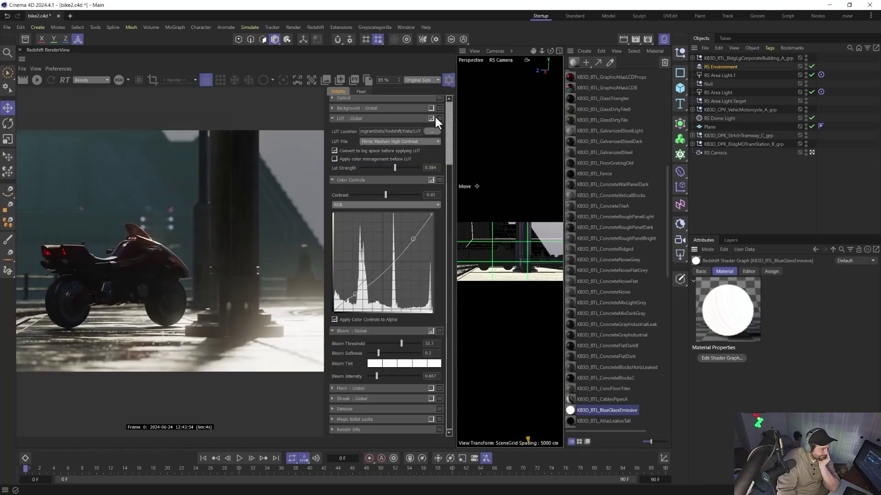
{"action": "left_click_drag", "start_coordinate": [387, 192], "coordinate": [384, 191]}
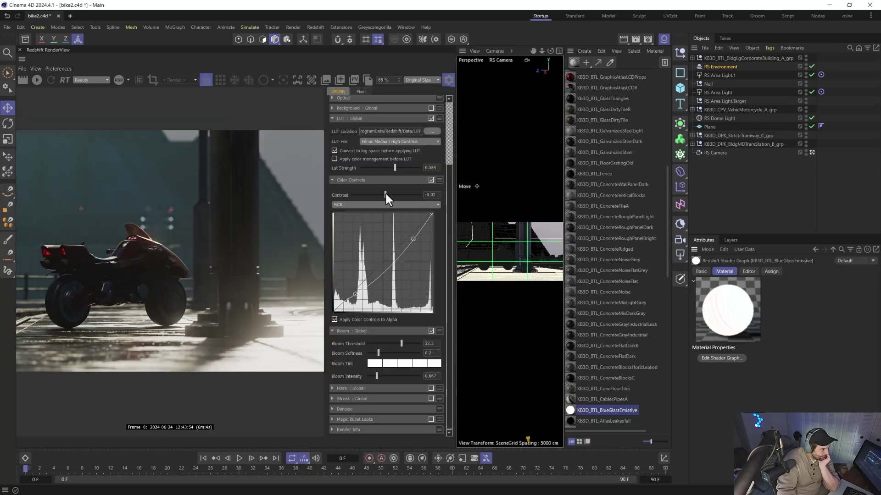
{"action": "left_click", "coordinate": [447, 80]}
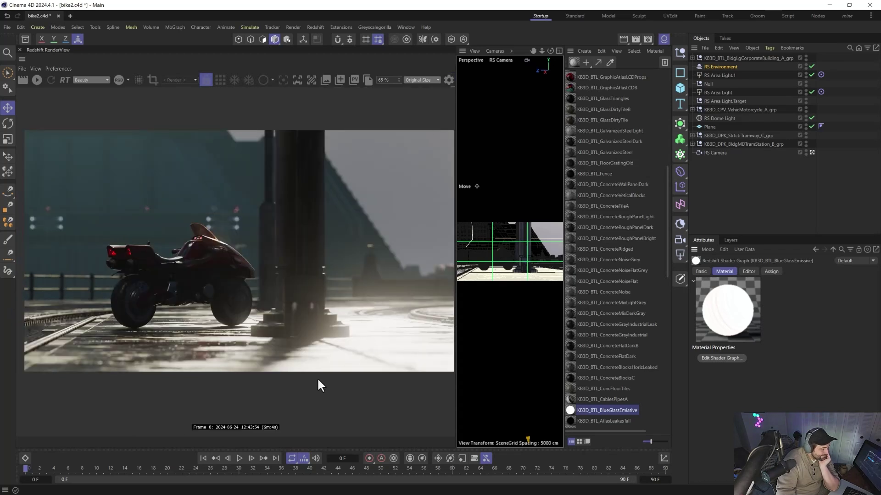